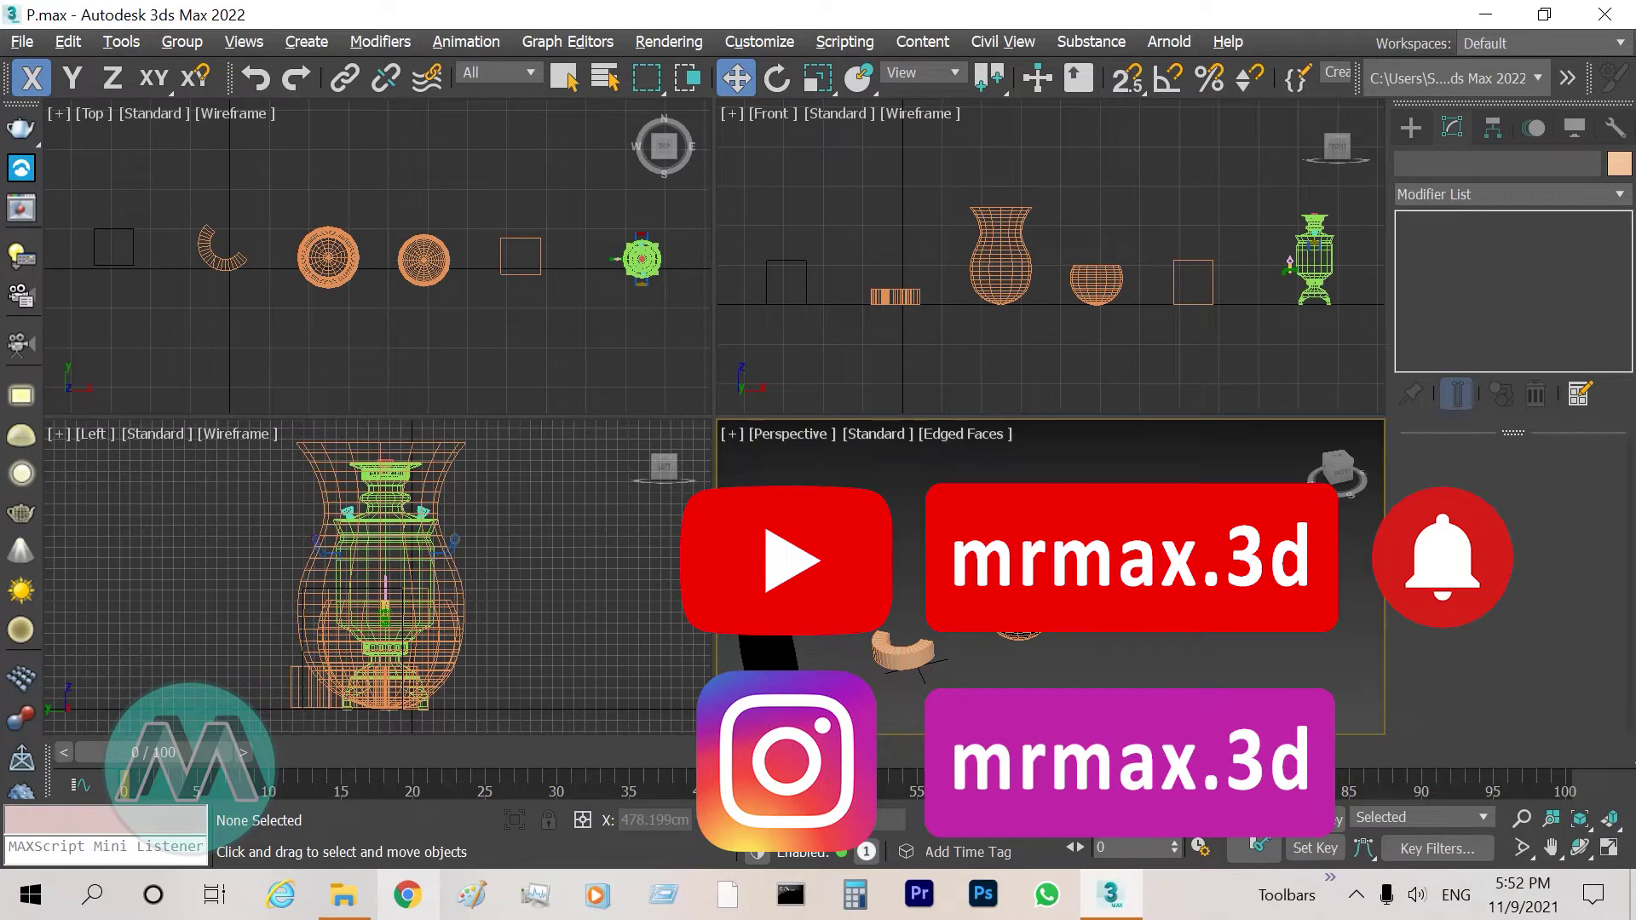
# Maximize the Perspective viewport and isolate the black box to view it from a corner
pyautogui.hotkey('alt', 'w')
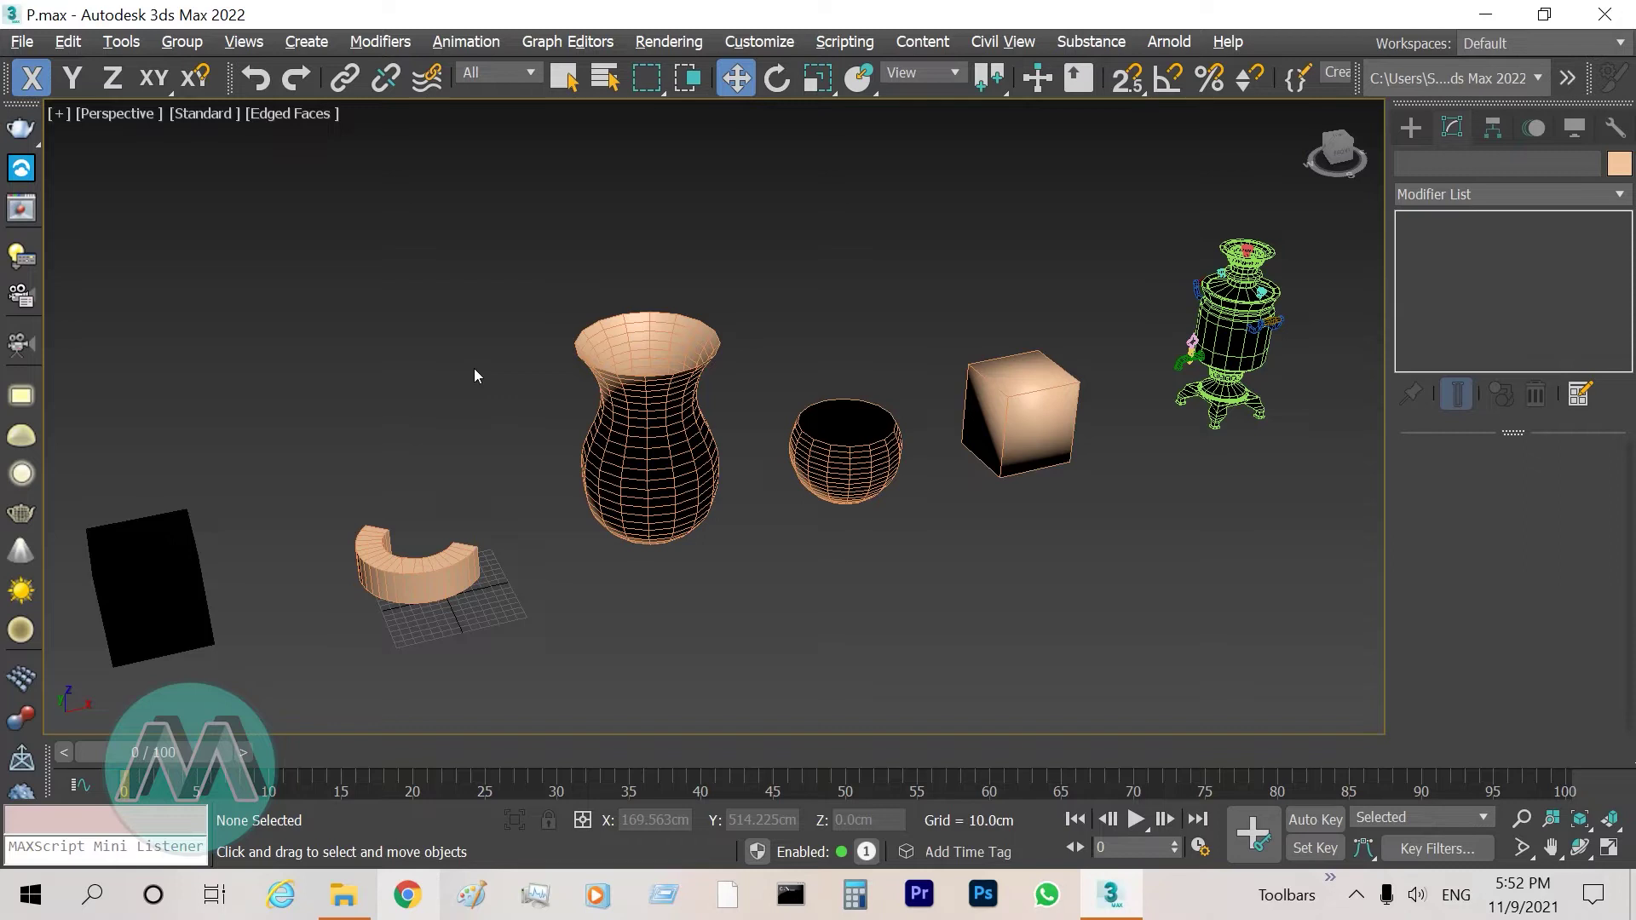
pyautogui.click(565, 78)
pyautogui.click(153, 588)
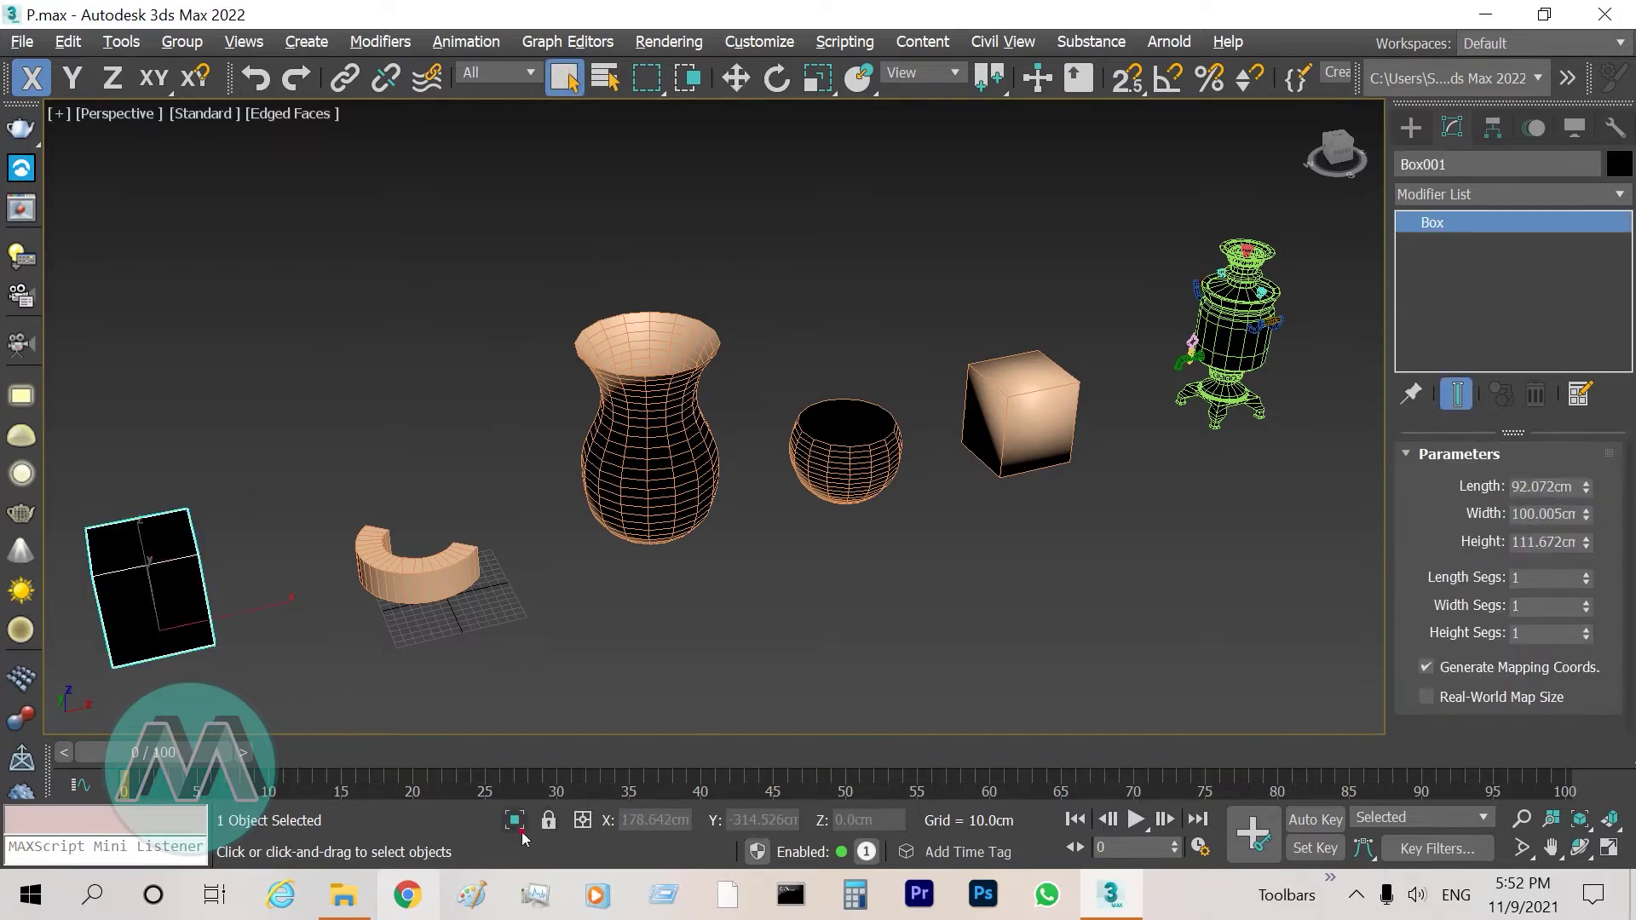
pyautogui.click(514, 820)
pyautogui.hotkey('alt', 'z')
pyautogui.scroll(-3, 431, 460)
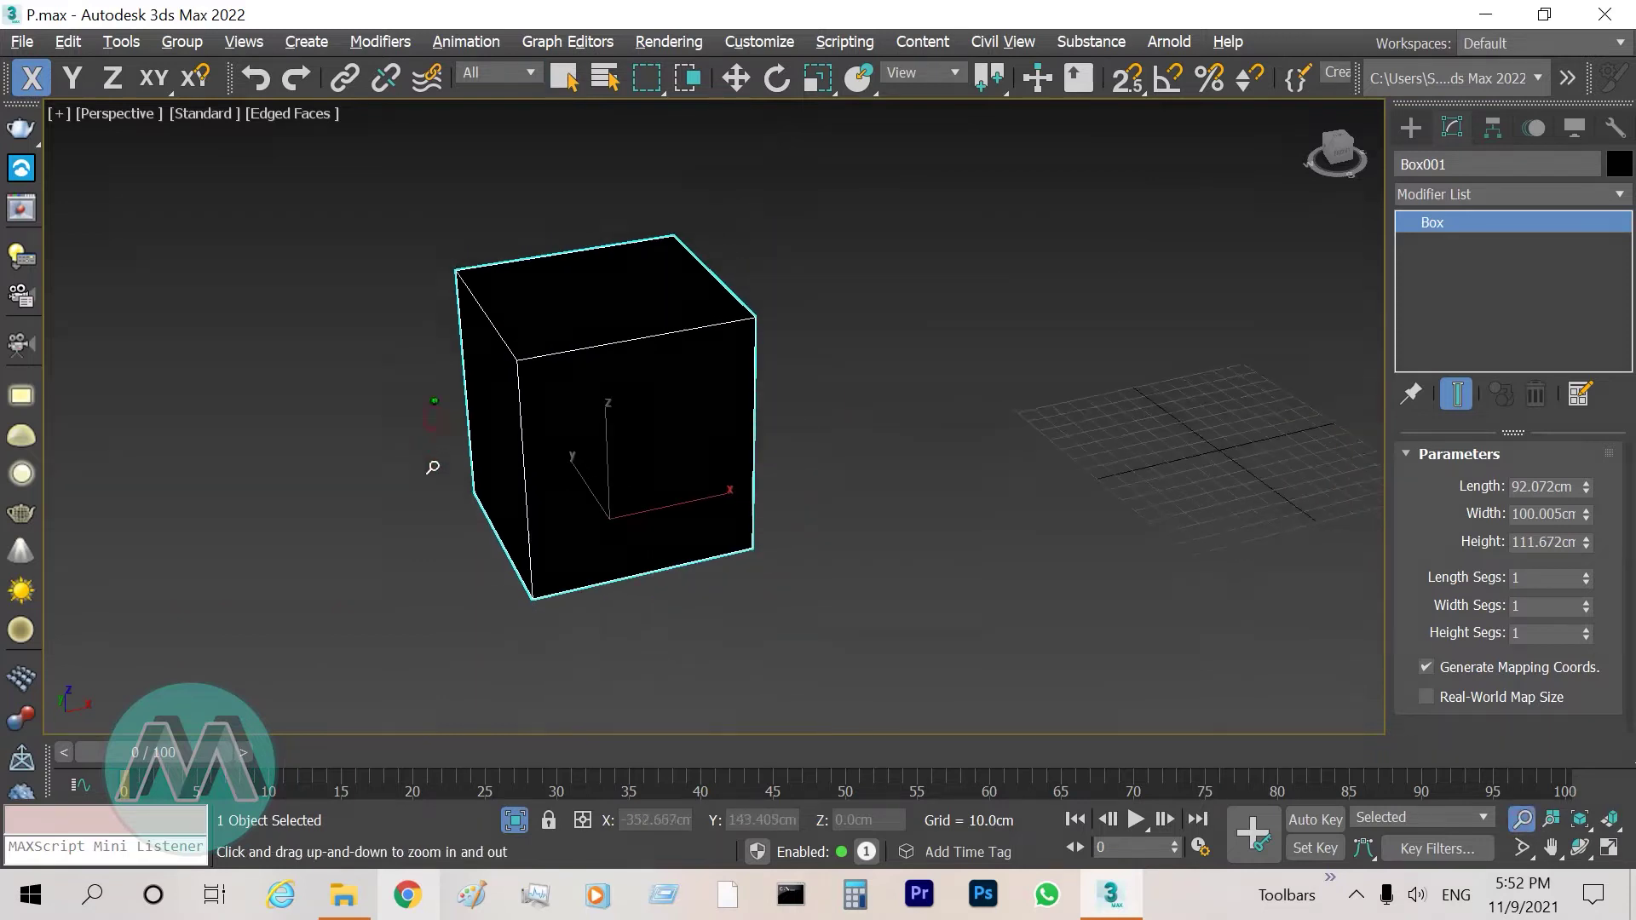
pyautogui.click(1581, 847)
pyautogui.moveTo(635, 465); pyautogui.dragTo(686, 464)
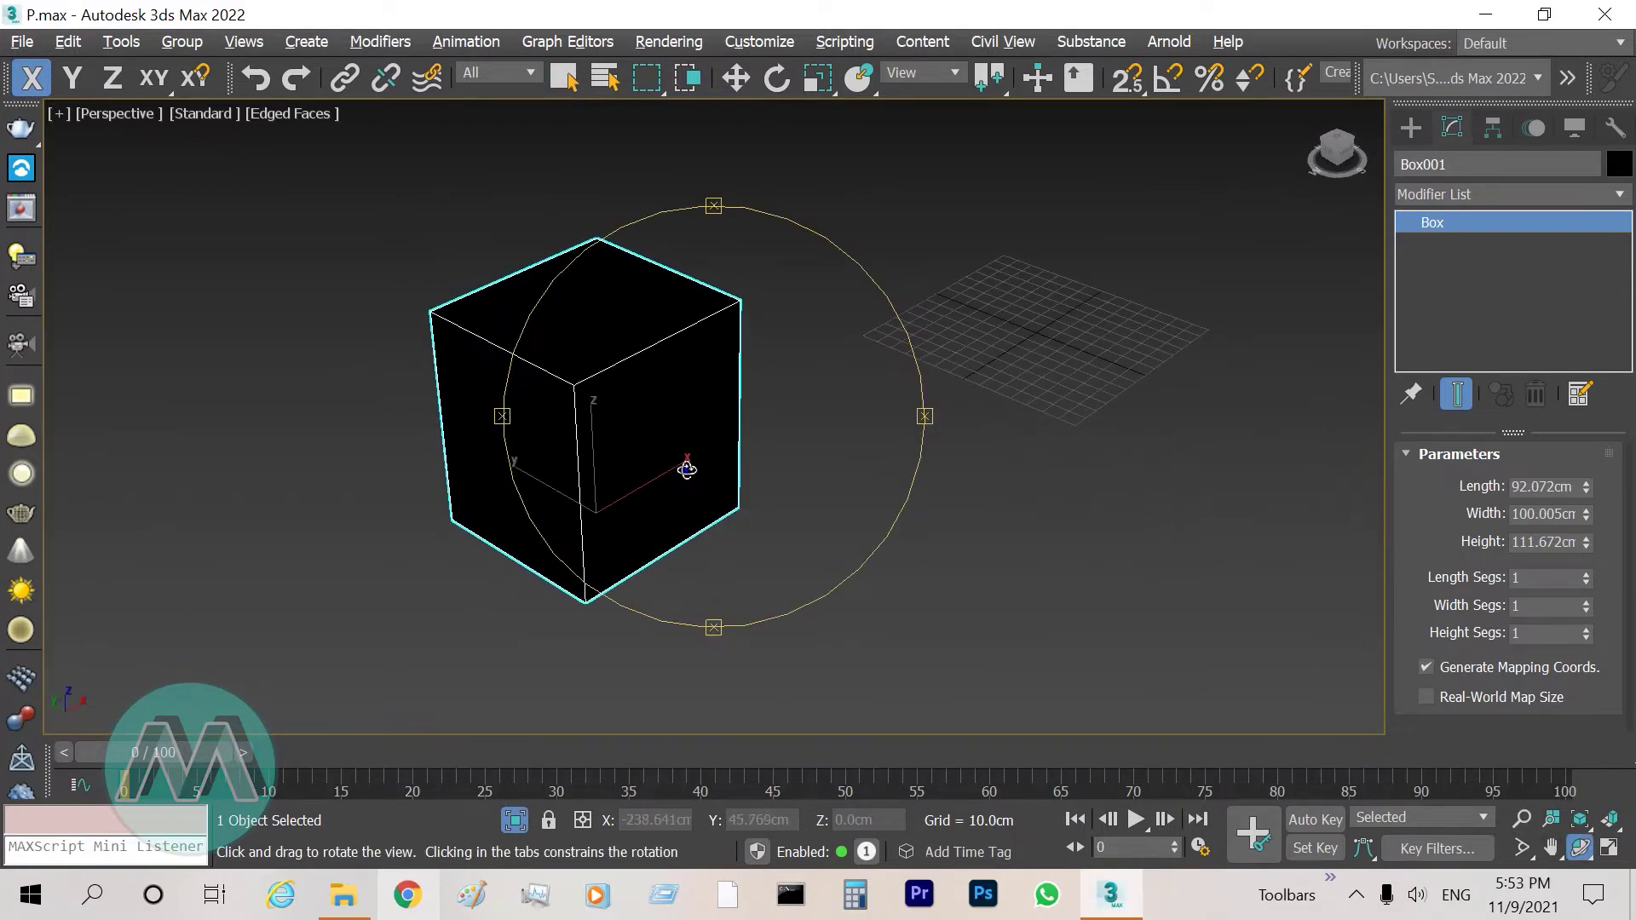
pyautogui.rightClick(690, 441)
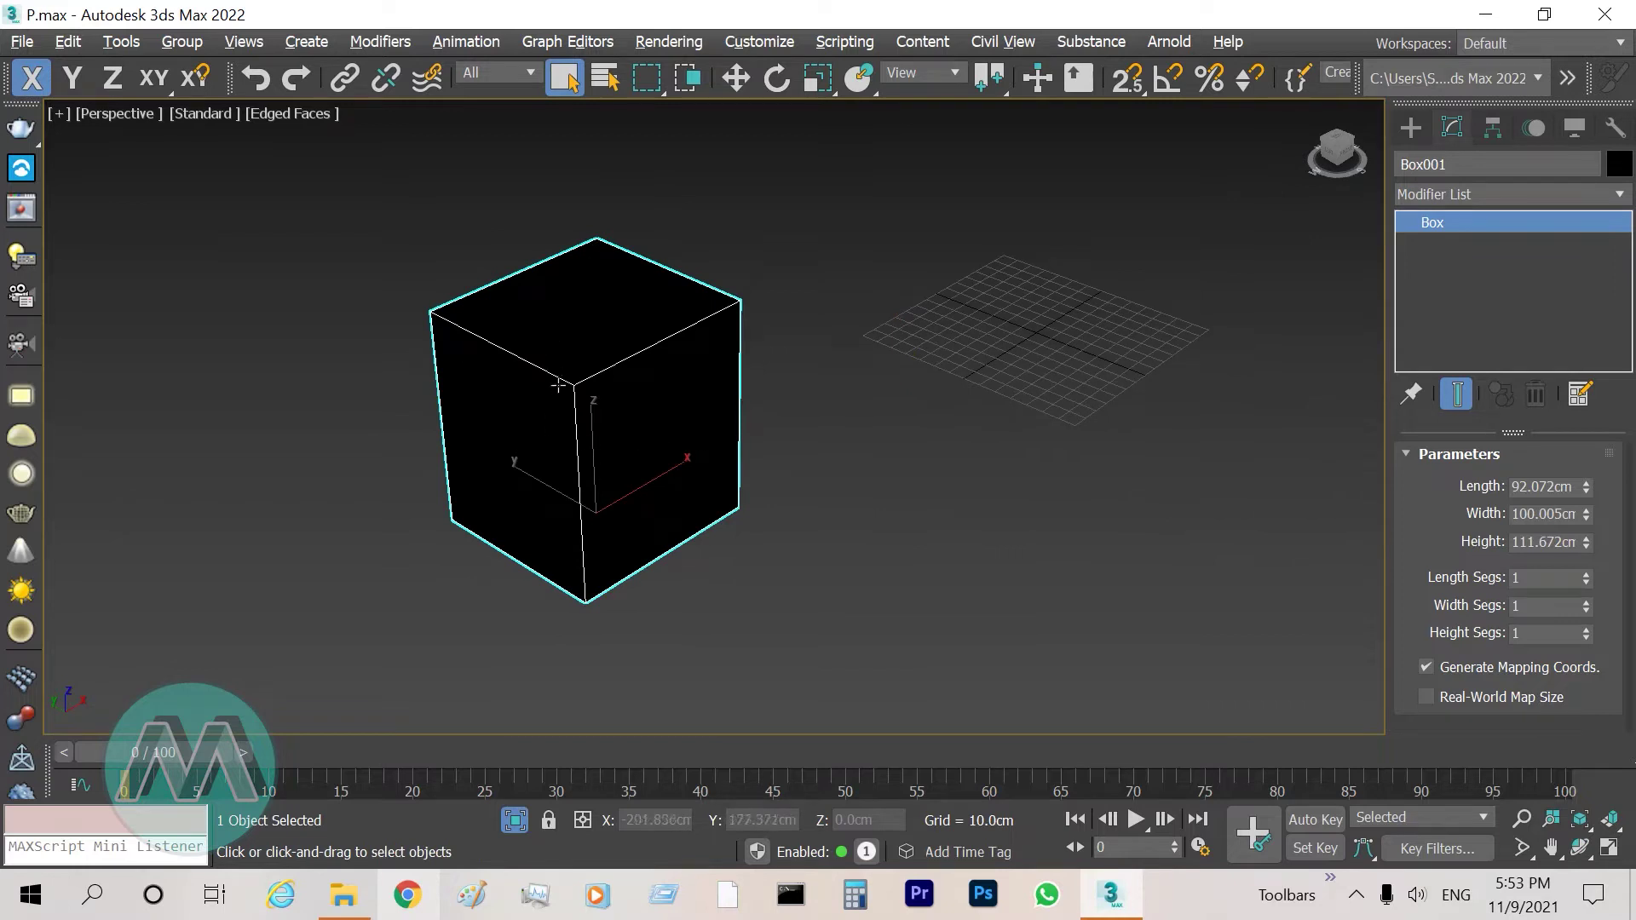
# Change the black box's object color to light orange from the 3ds Max palette and exit isolation
pyautogui.click(1619, 164)
pyautogui.moveTo(1242, 242); pyautogui.dragTo(1140, 201)
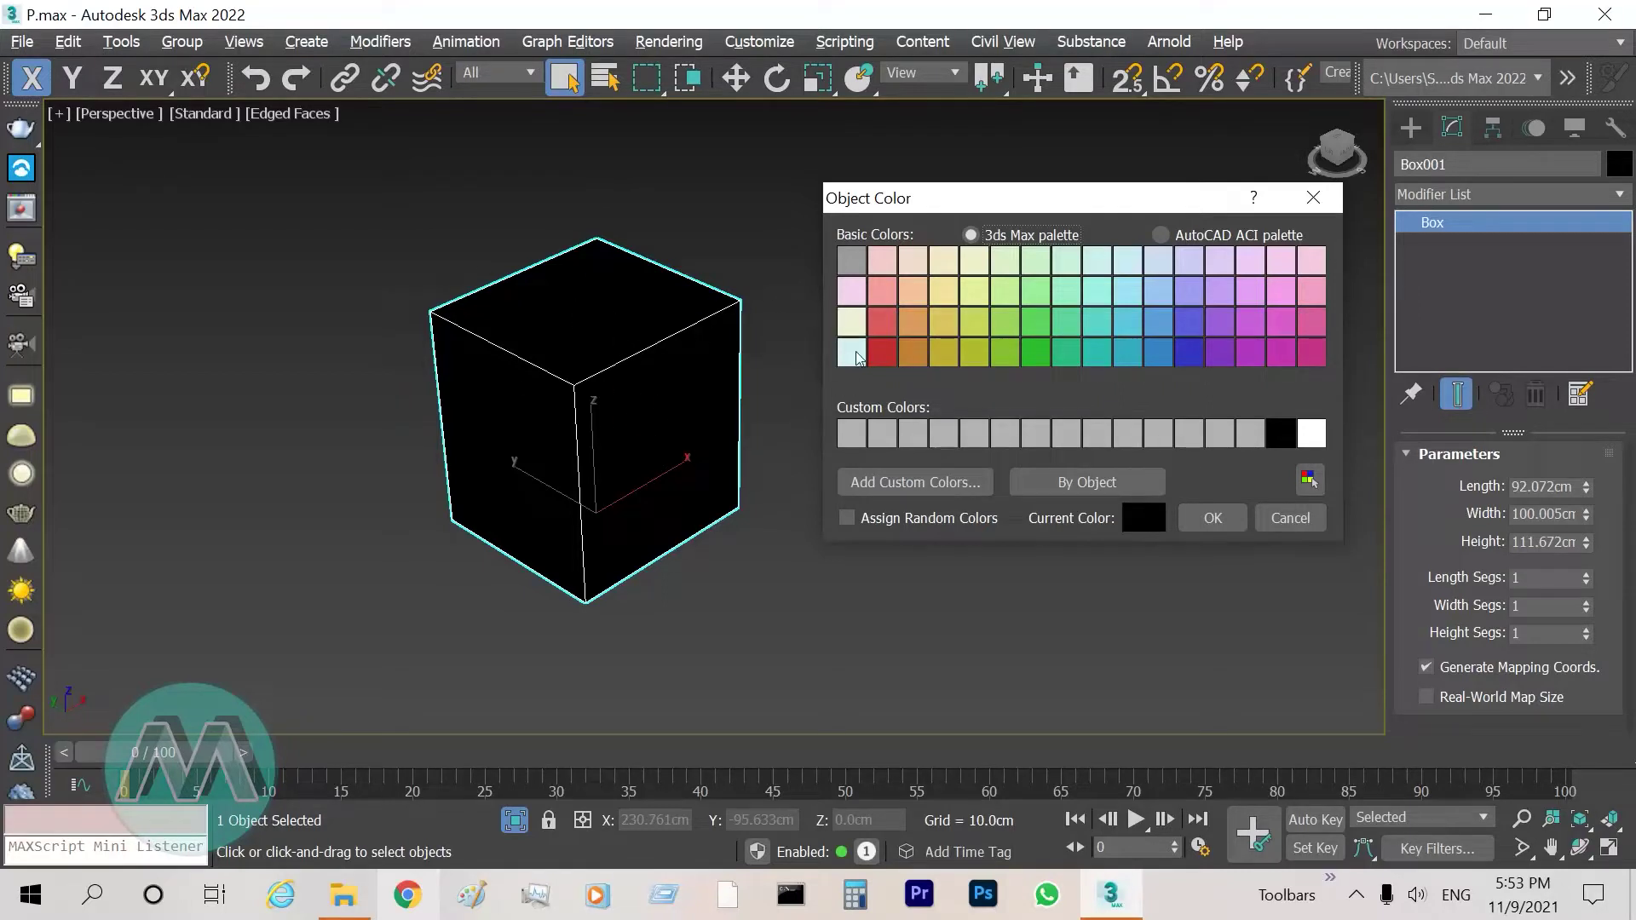
pyautogui.click(912, 291)
pyautogui.click(1208, 520)
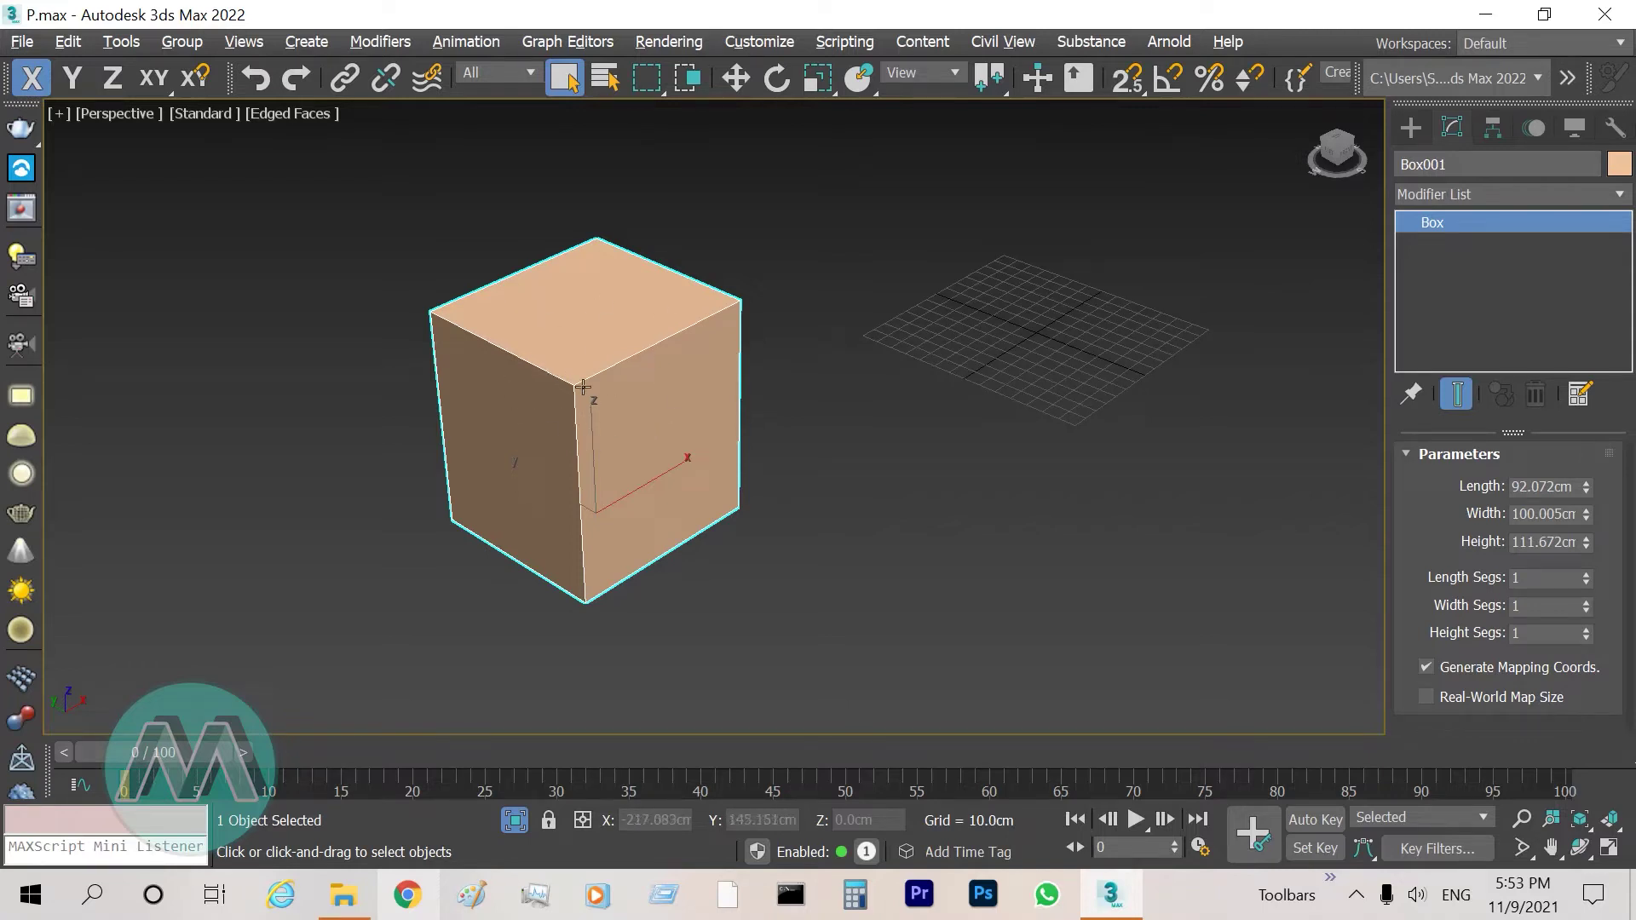
pyautogui.click(514, 820)
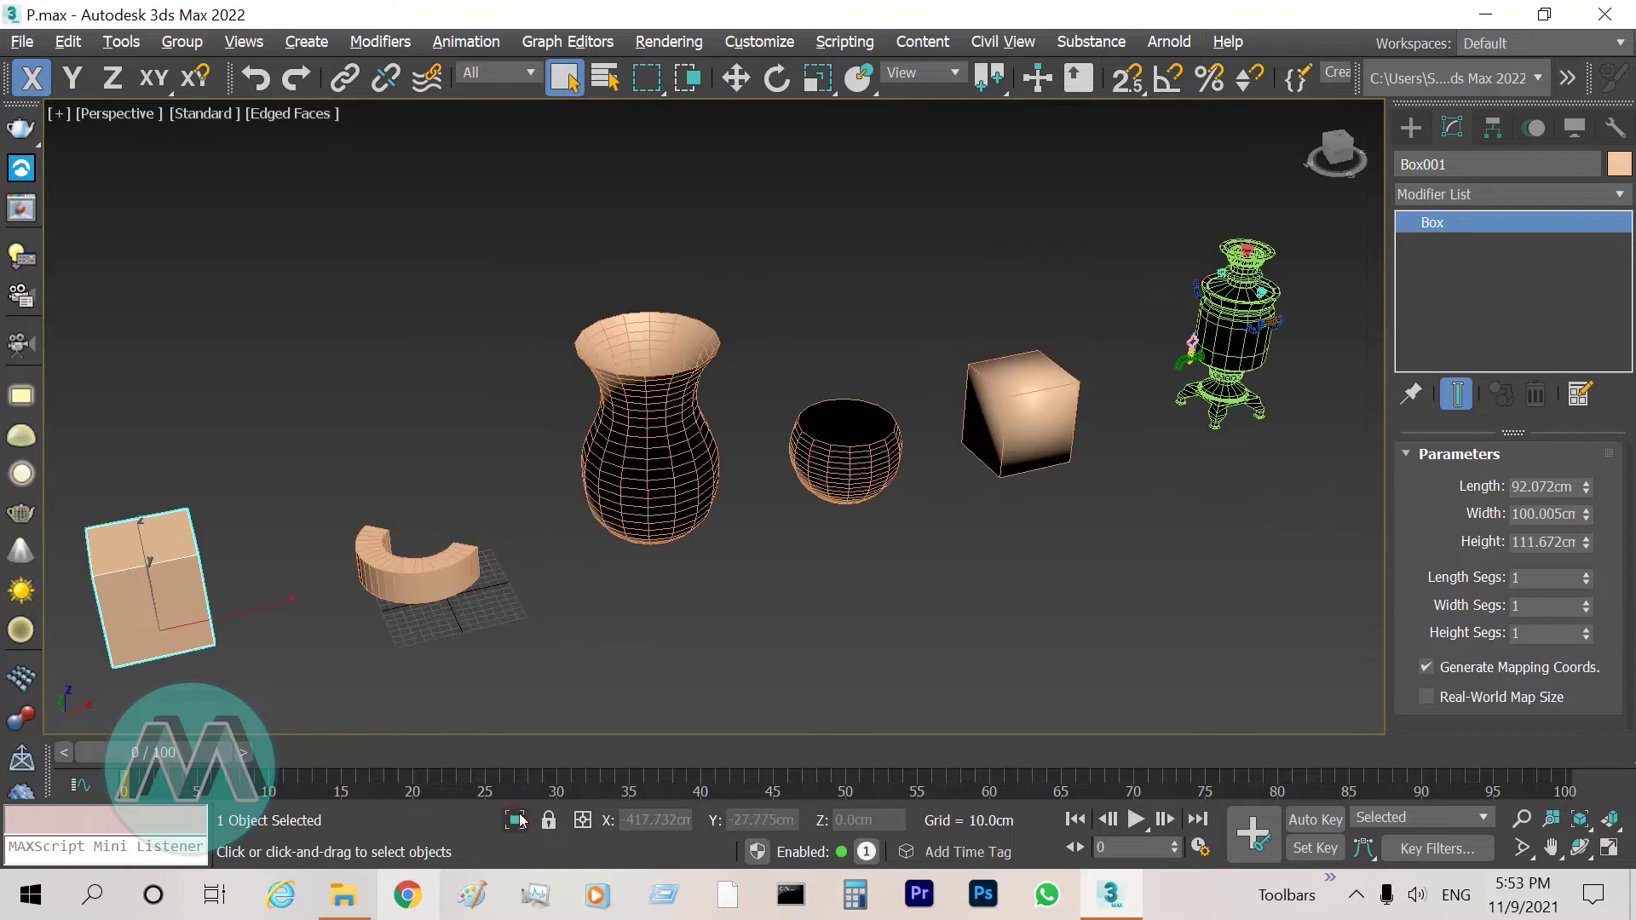
# Select the half-ring arc object beside the box and isolate it
pyautogui.click(1520, 818)
pyautogui.moveTo(1005, 340); pyautogui.dragTo(622, 409)
pyautogui.rightClick(622, 409)
pyautogui.click(545, 490)
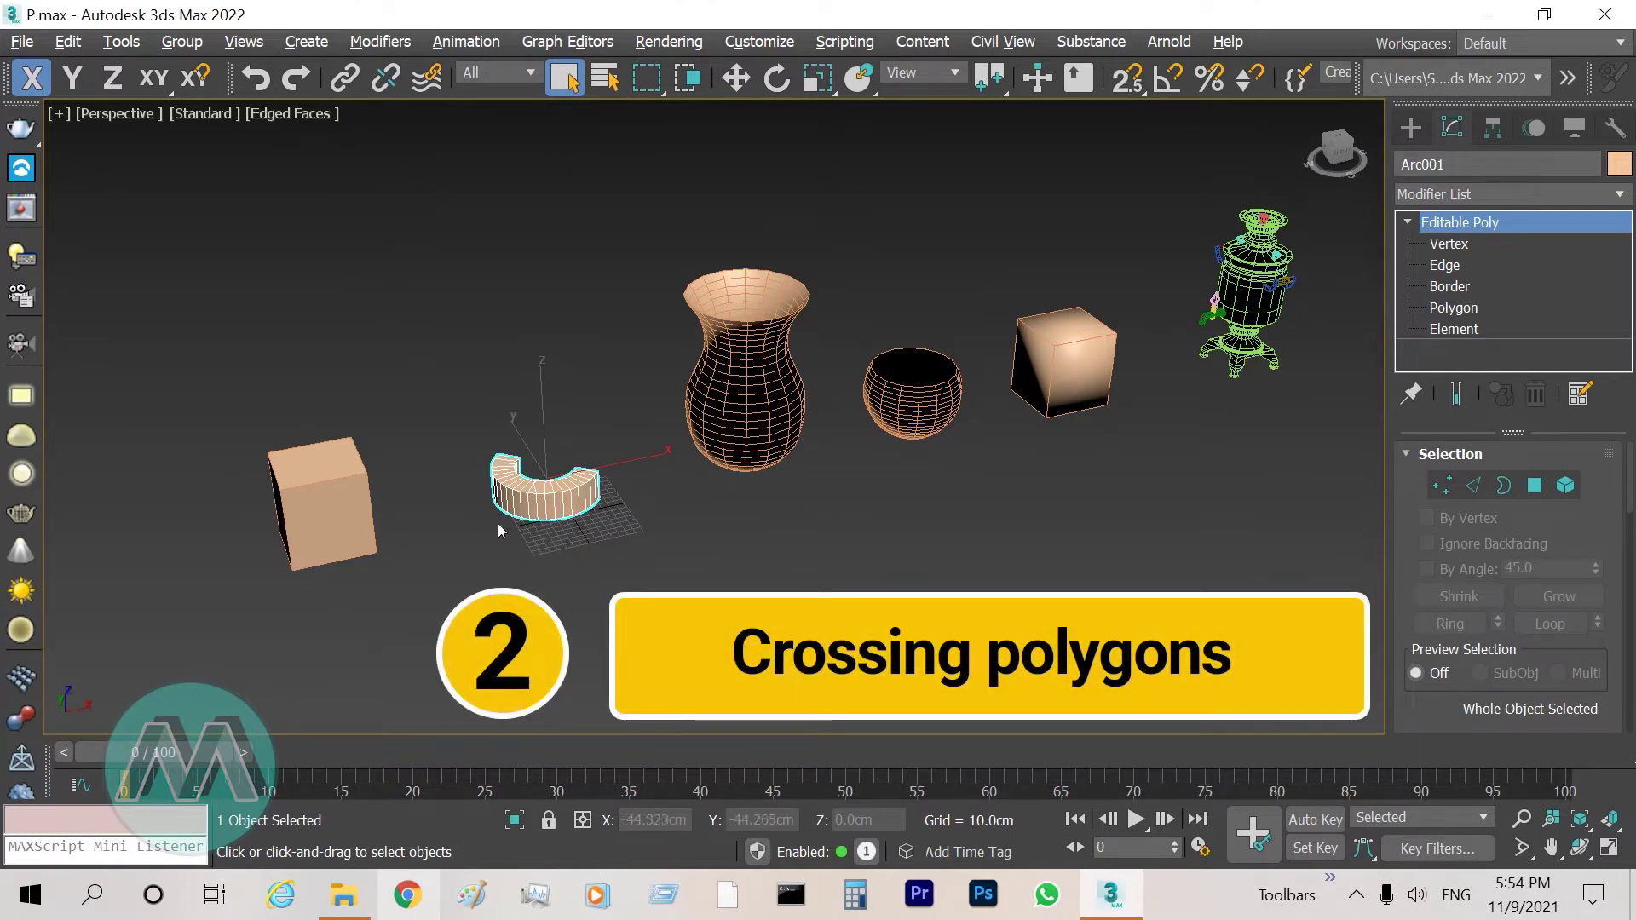
pyautogui.click(513, 820)
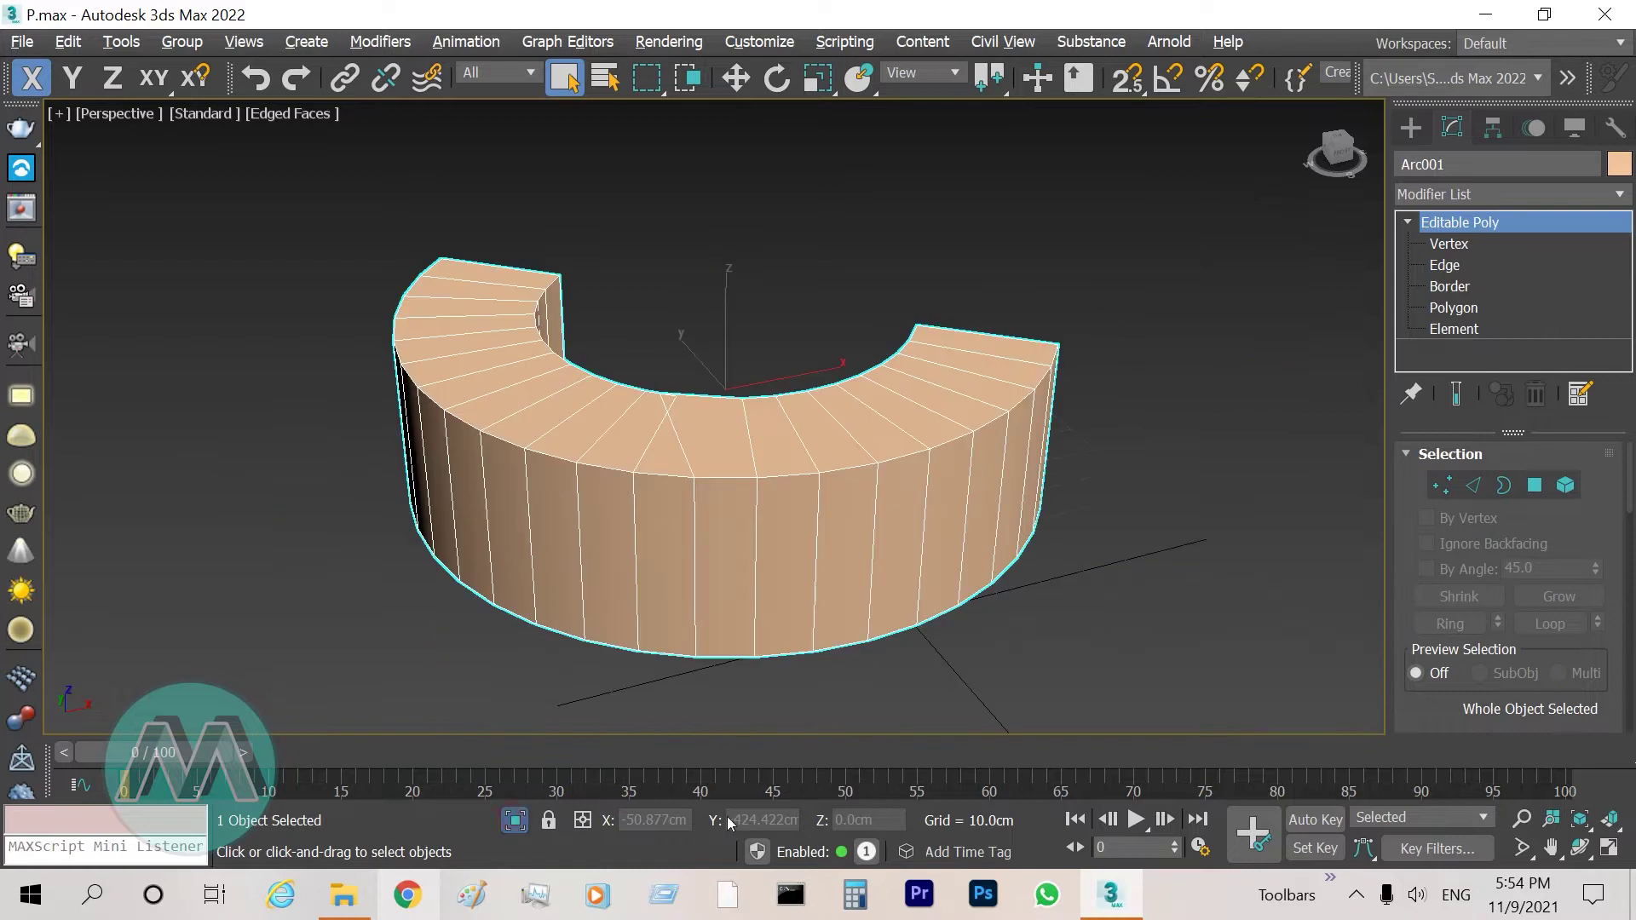
# At Vertex level, move the crossed vertex pair on the arc's inner wall past its neighbouring pair in the XY plane, untangling the overlapping polygons
pyautogui.click(1580, 847)
pyautogui.moveTo(760, 415); pyautogui.dragTo(699, 253)
pyautogui.rightClick(682, 328)
pyautogui.click(1522, 819)
pyautogui.rightClick(699, 253)
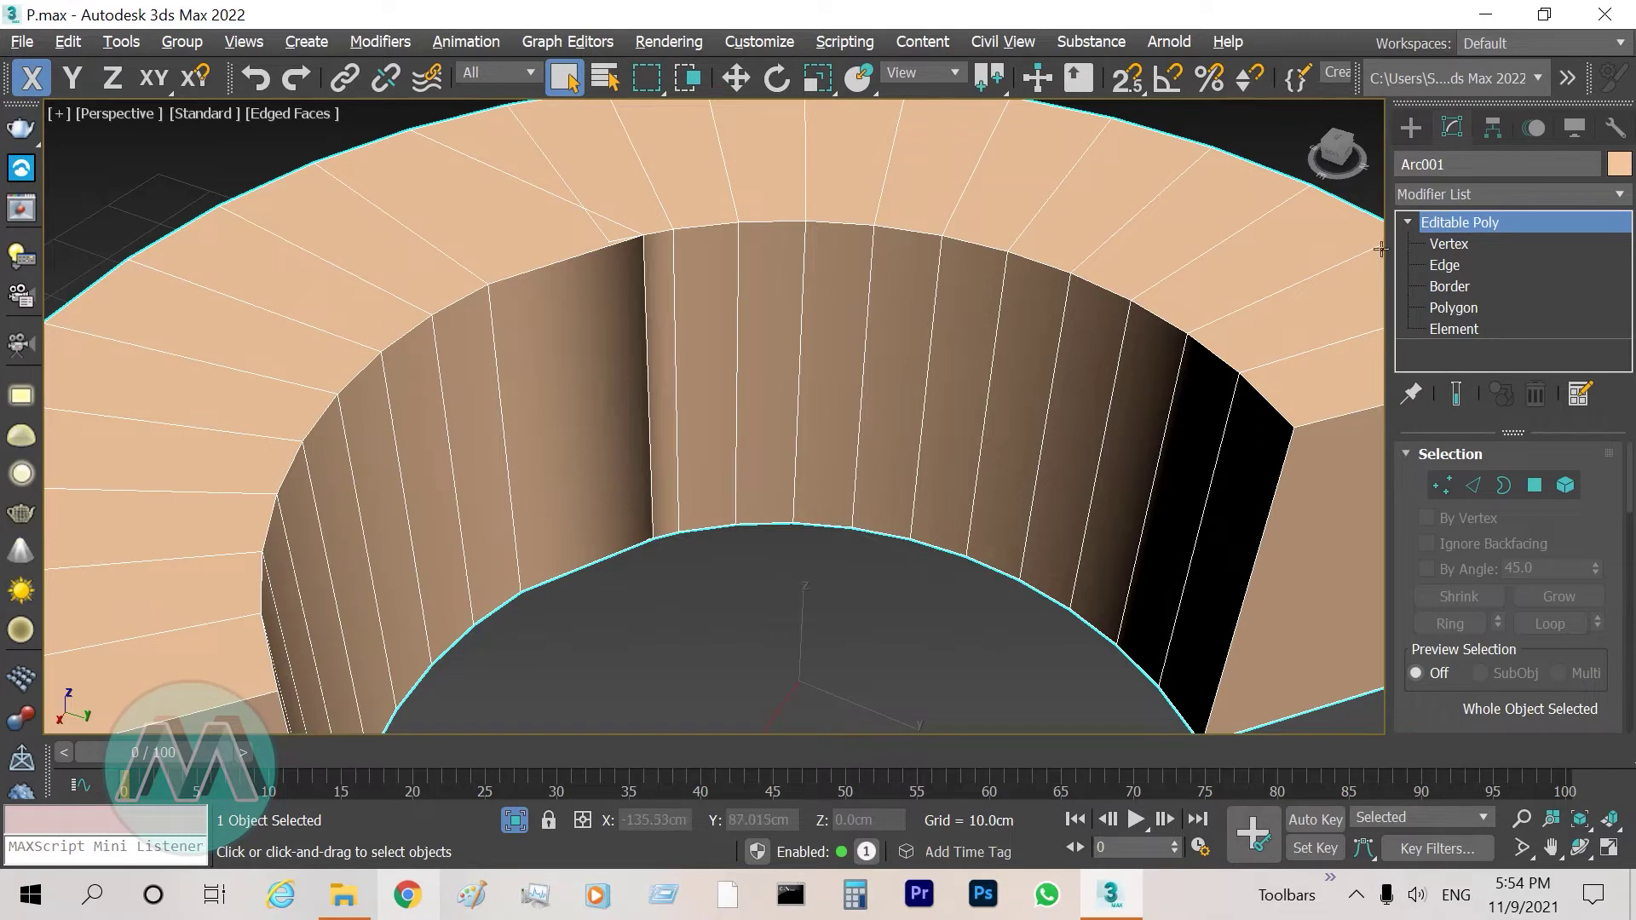
pyautogui.click(1450, 245)
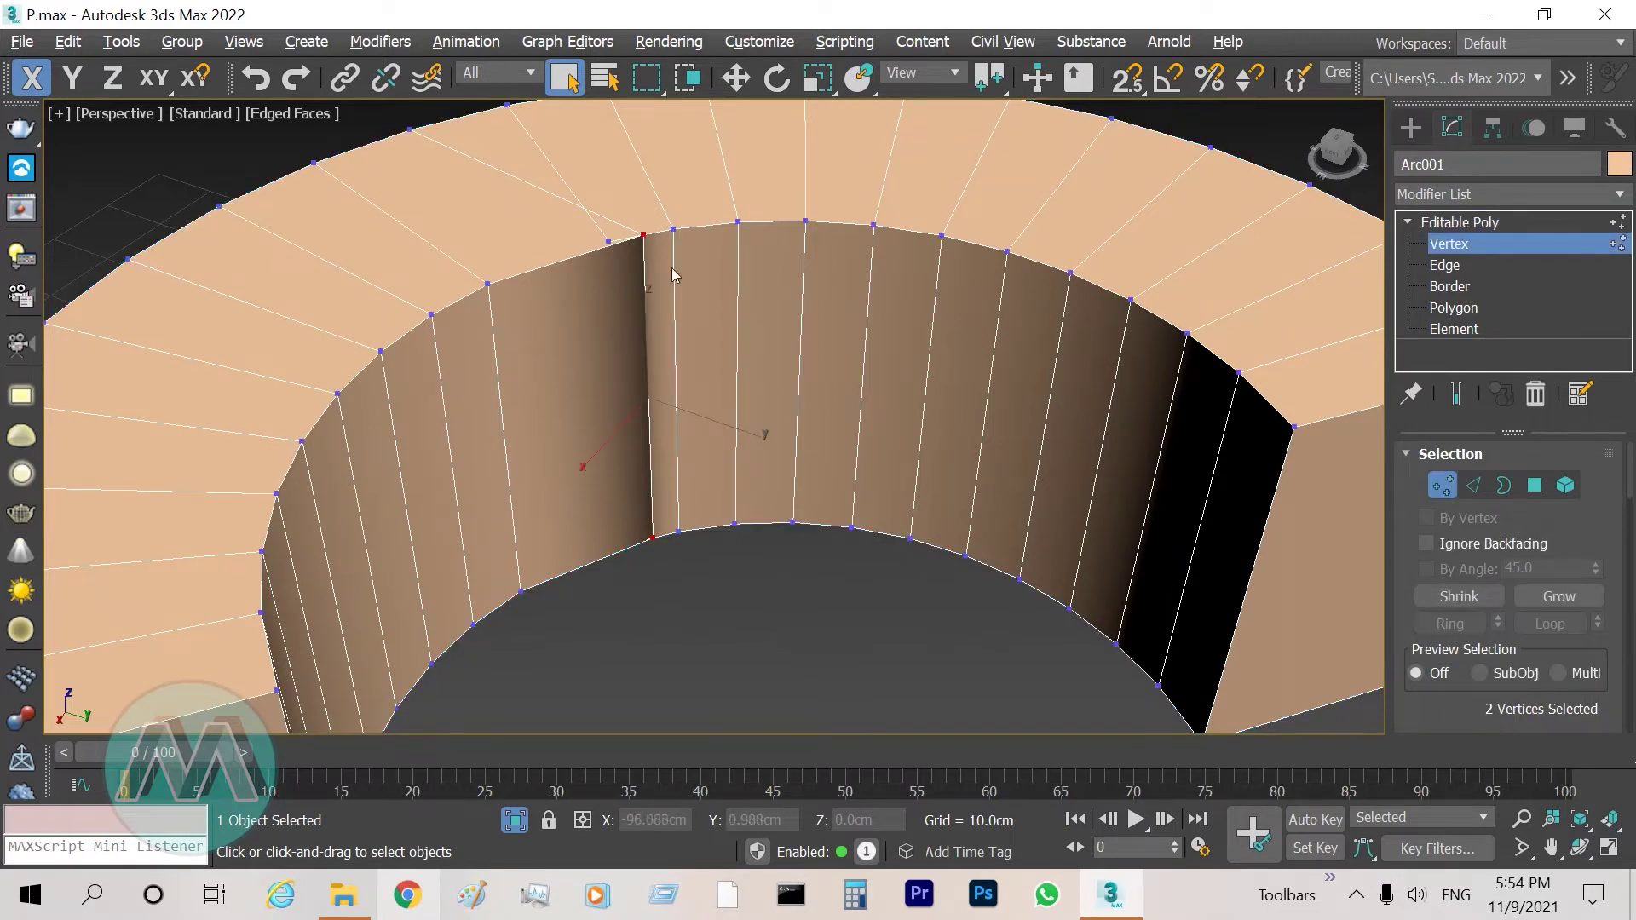
pyautogui.press('w')
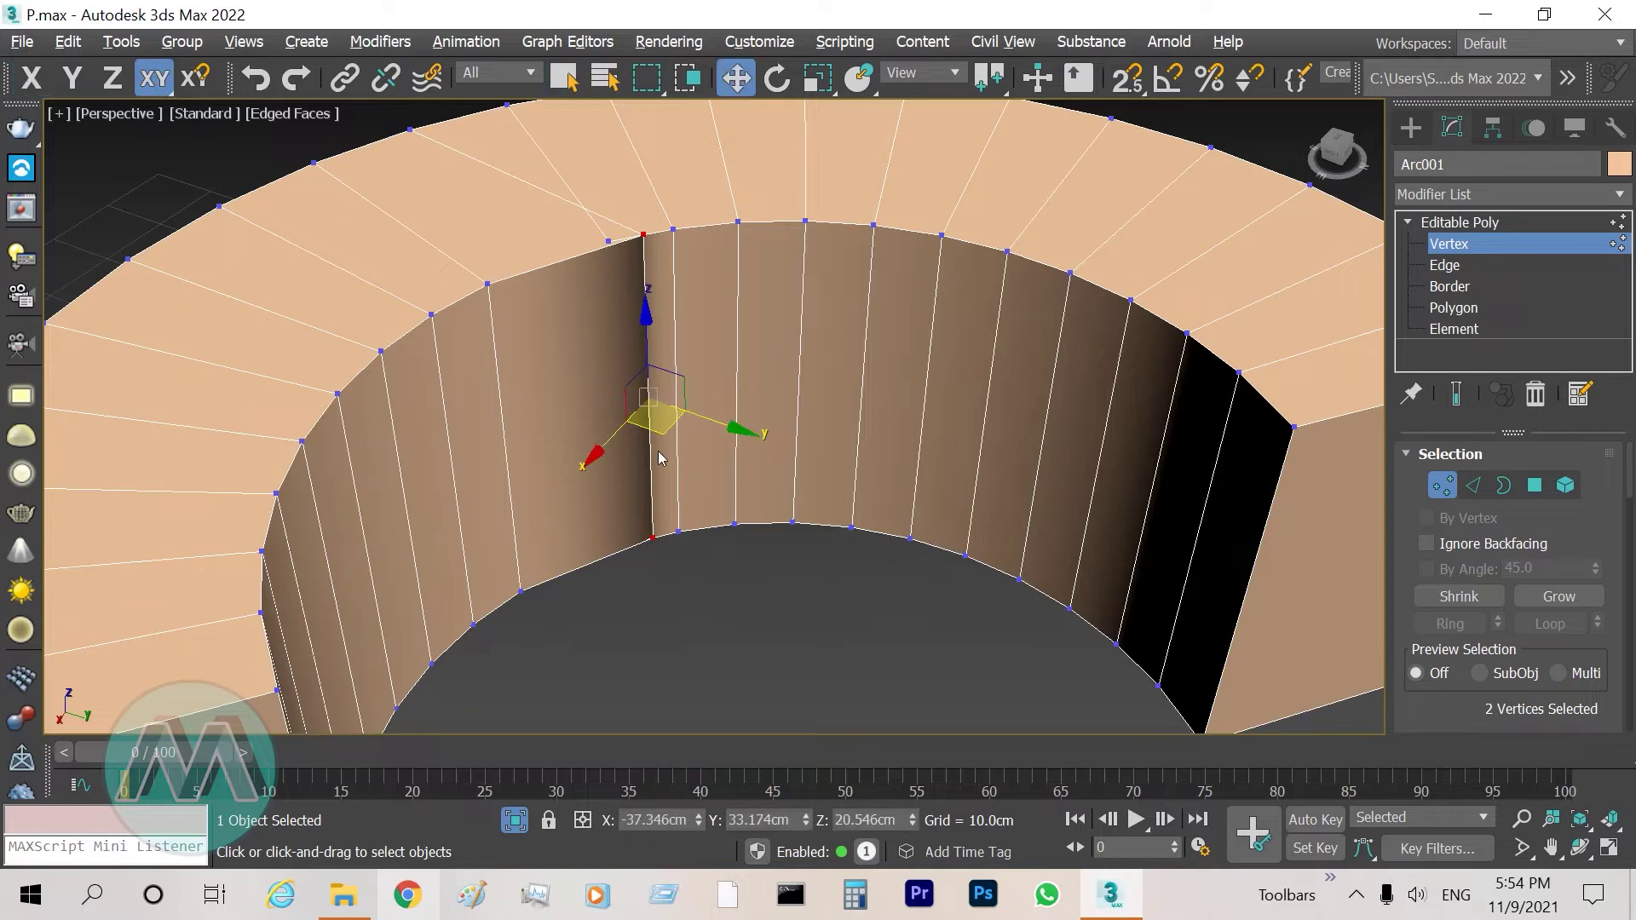
pyautogui.moveTo(663, 430)
pyautogui.mouseDown()
pyautogui.moveTo(595, 447)
pyautogui.moveTo(636, 445)
pyautogui.mouseUp()
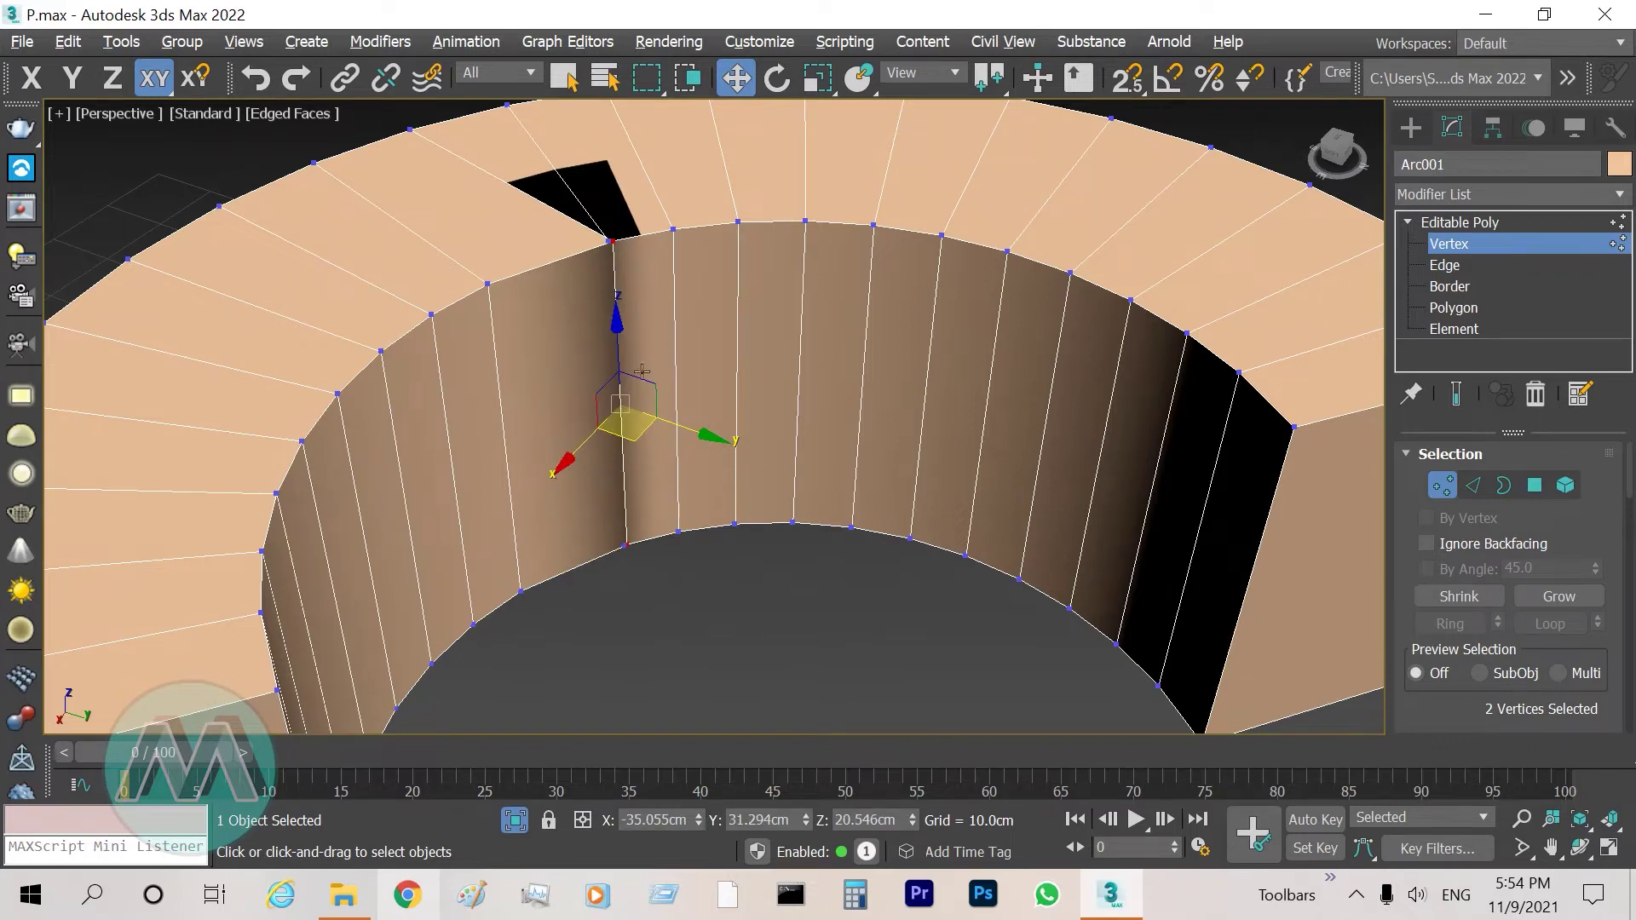
pyautogui.scroll(5, 584, 152)
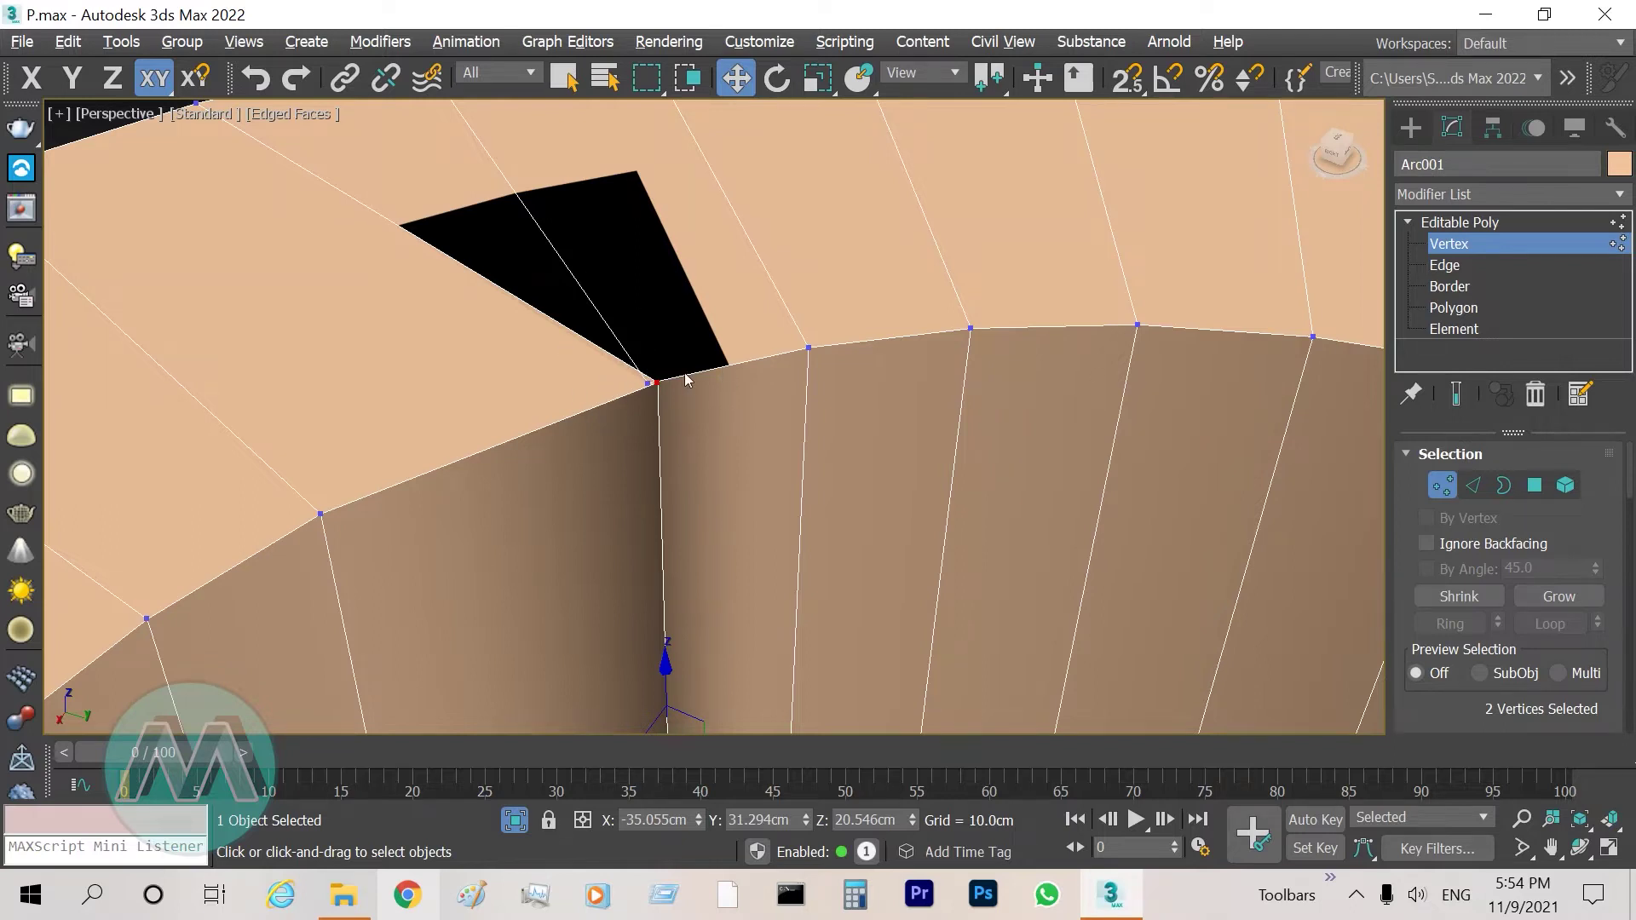
pyautogui.scroll(3, 687, 380)
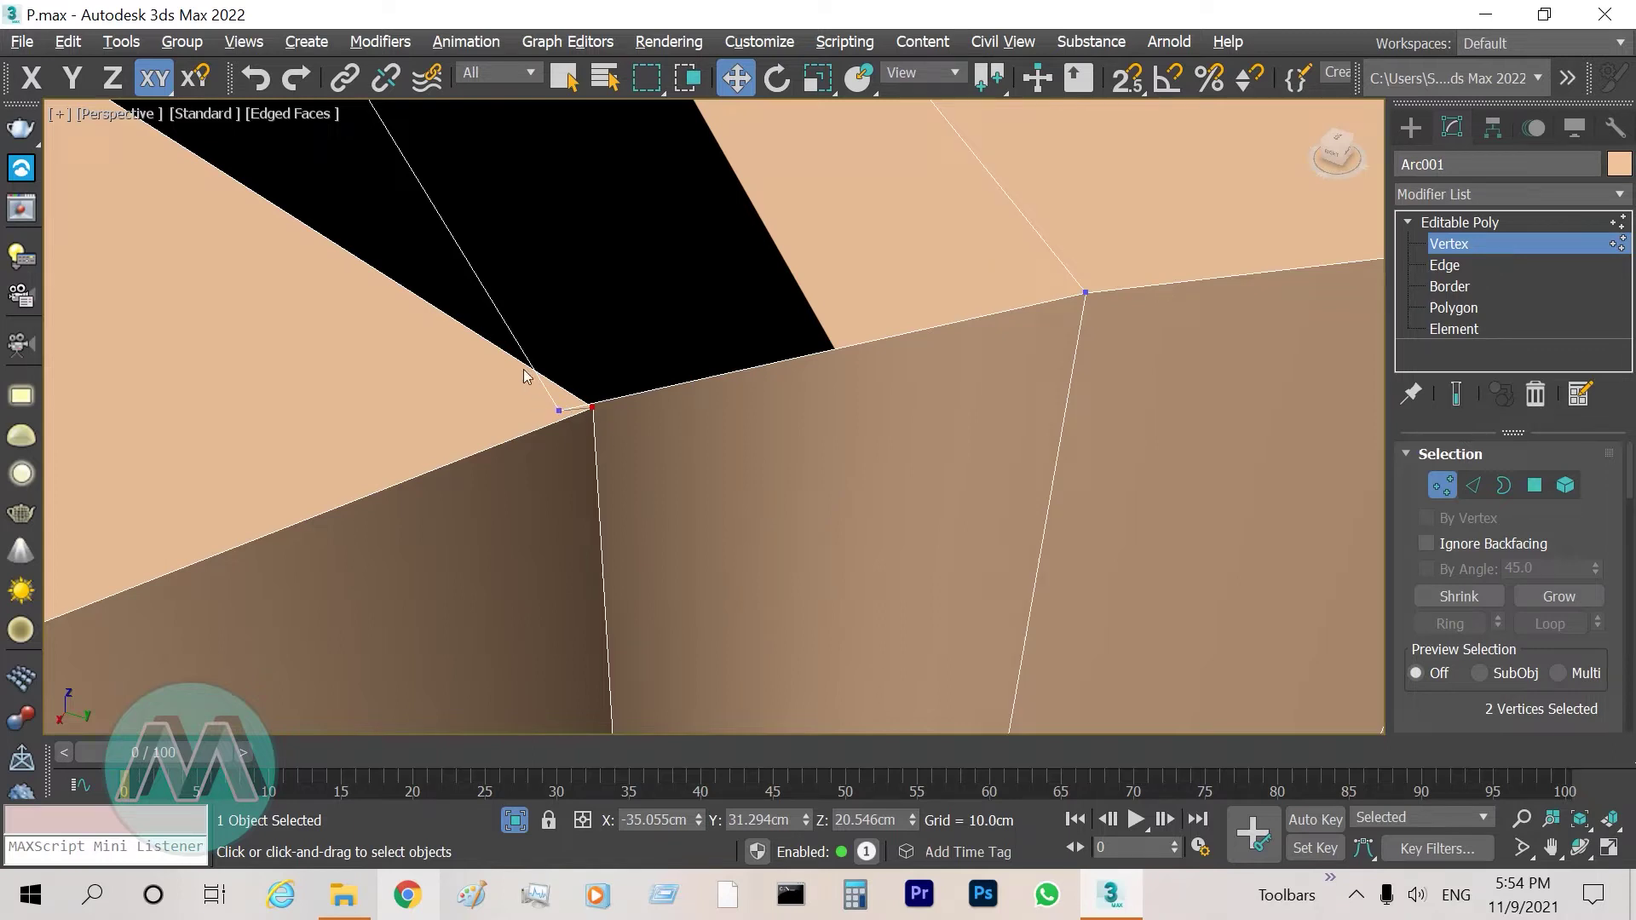
pyautogui.scroll(-5, 646, 324)
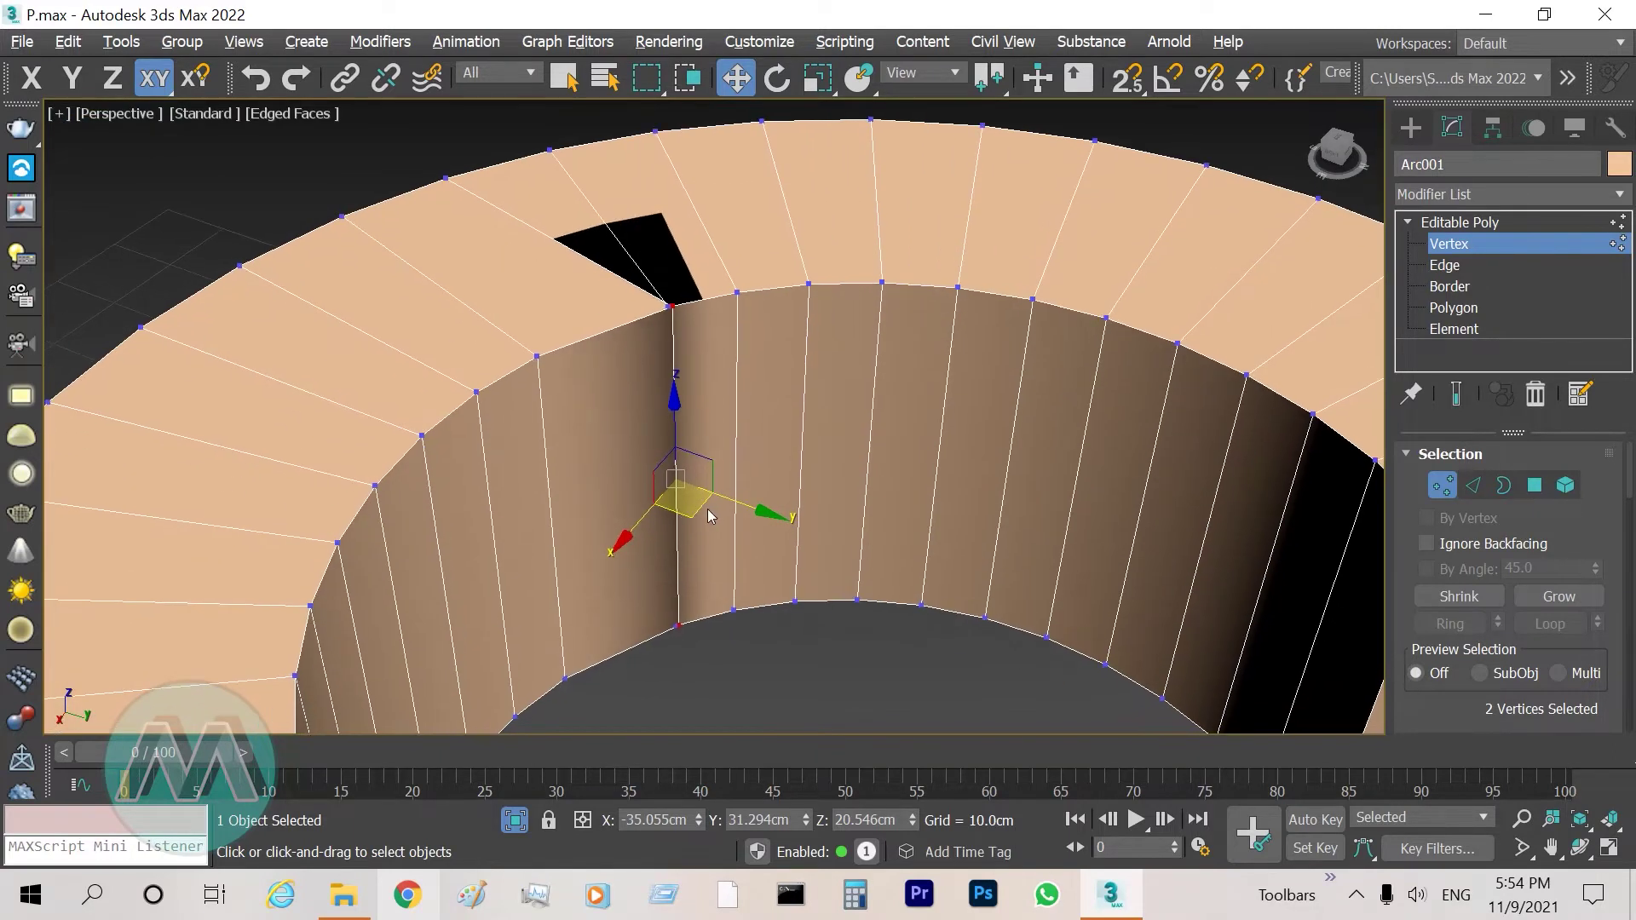
pyautogui.moveTo(687, 519); pyautogui.dragTo(625, 530)
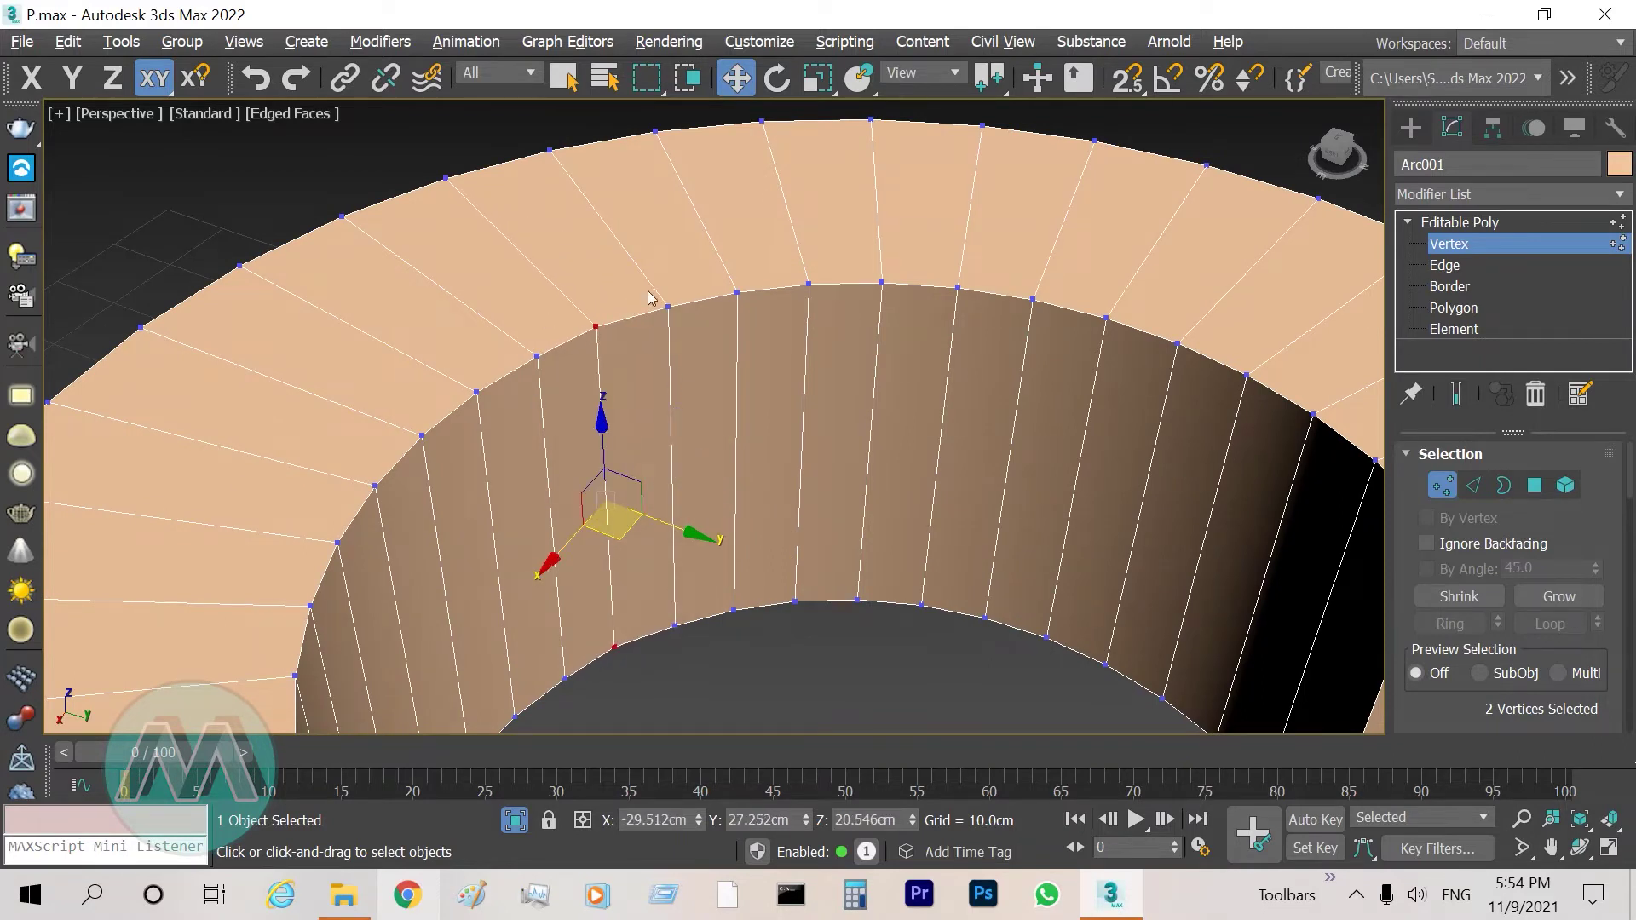
# Check the arc's corrected inner wall from both sides, and end vertex editing and isolation
pyautogui.scroll(-5, 360, 304)
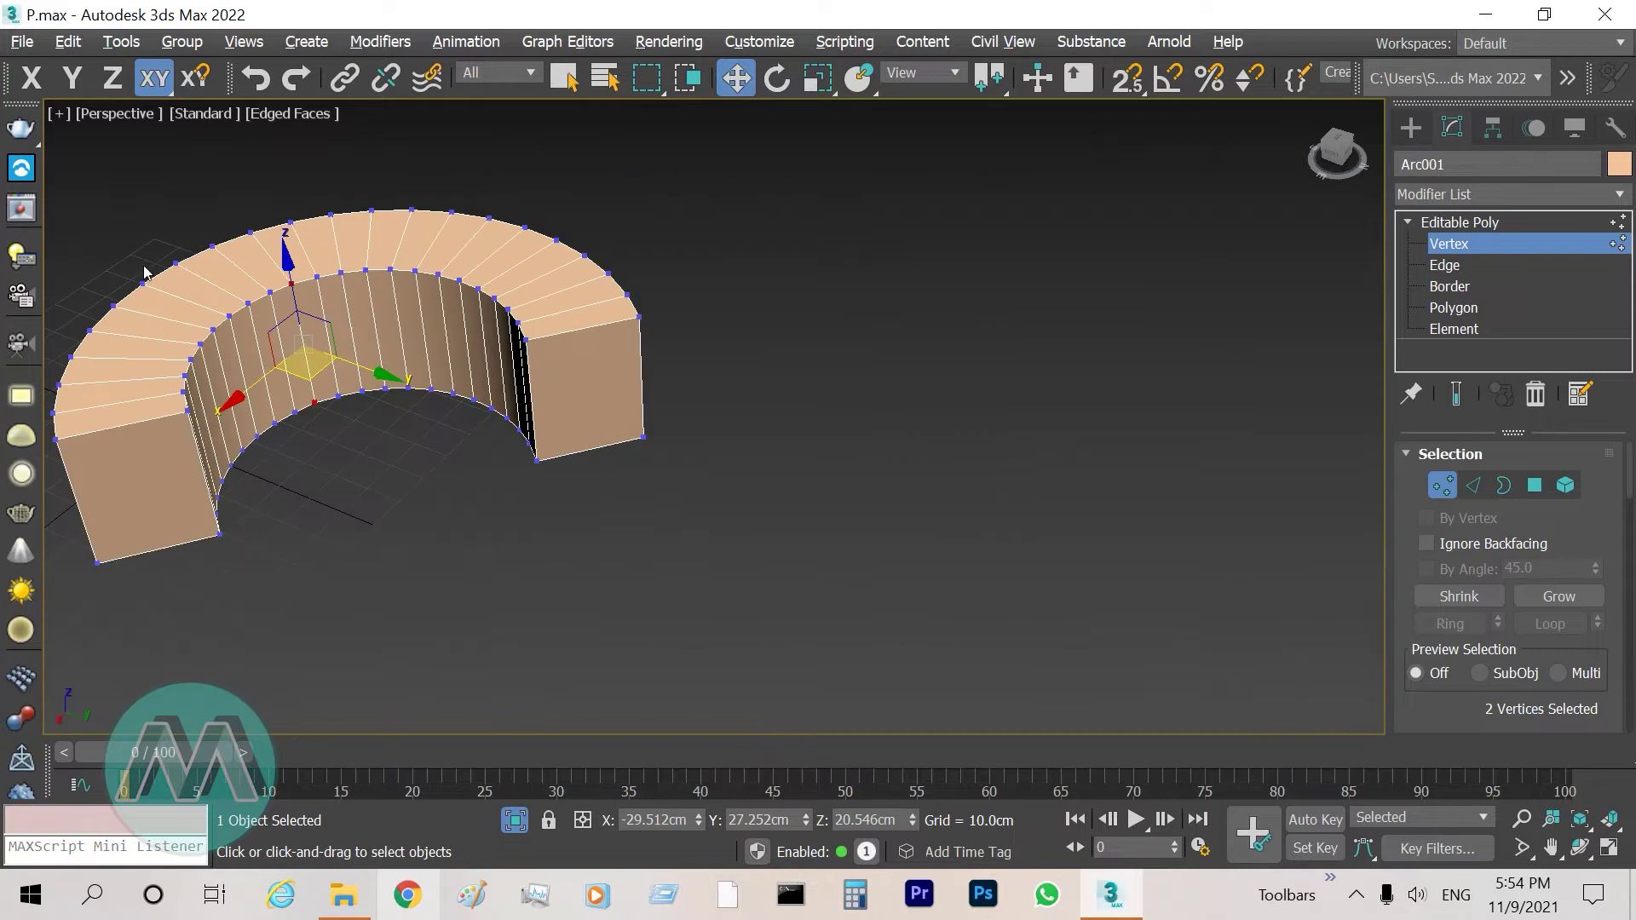
pyautogui.scroll(3, 583, 364)
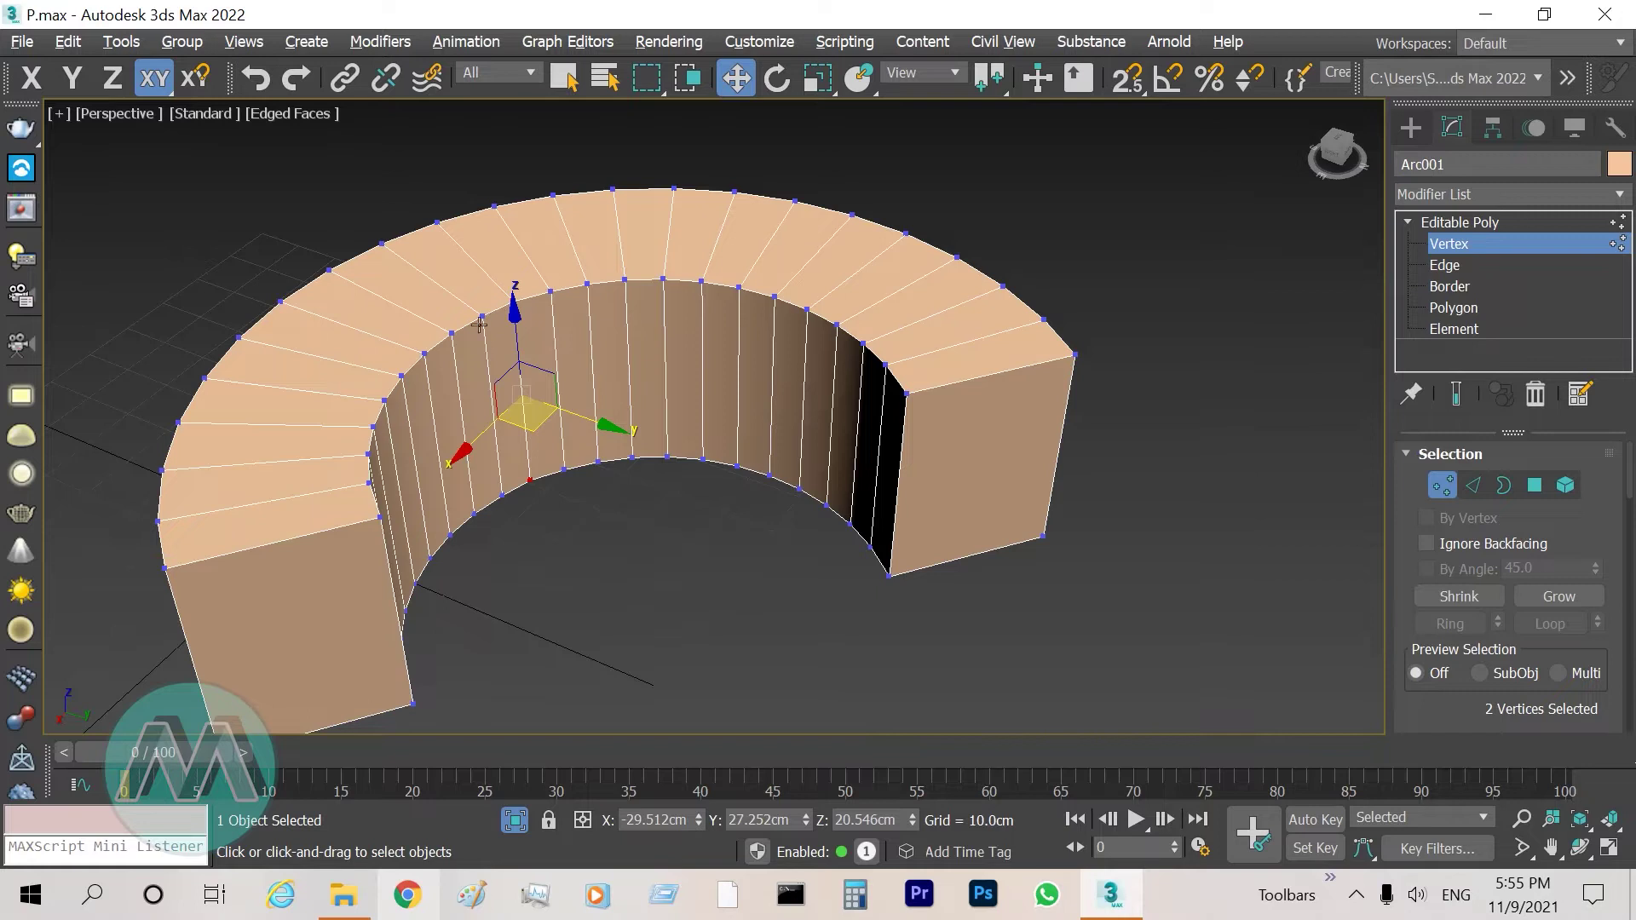
pyautogui.click(1580, 846)
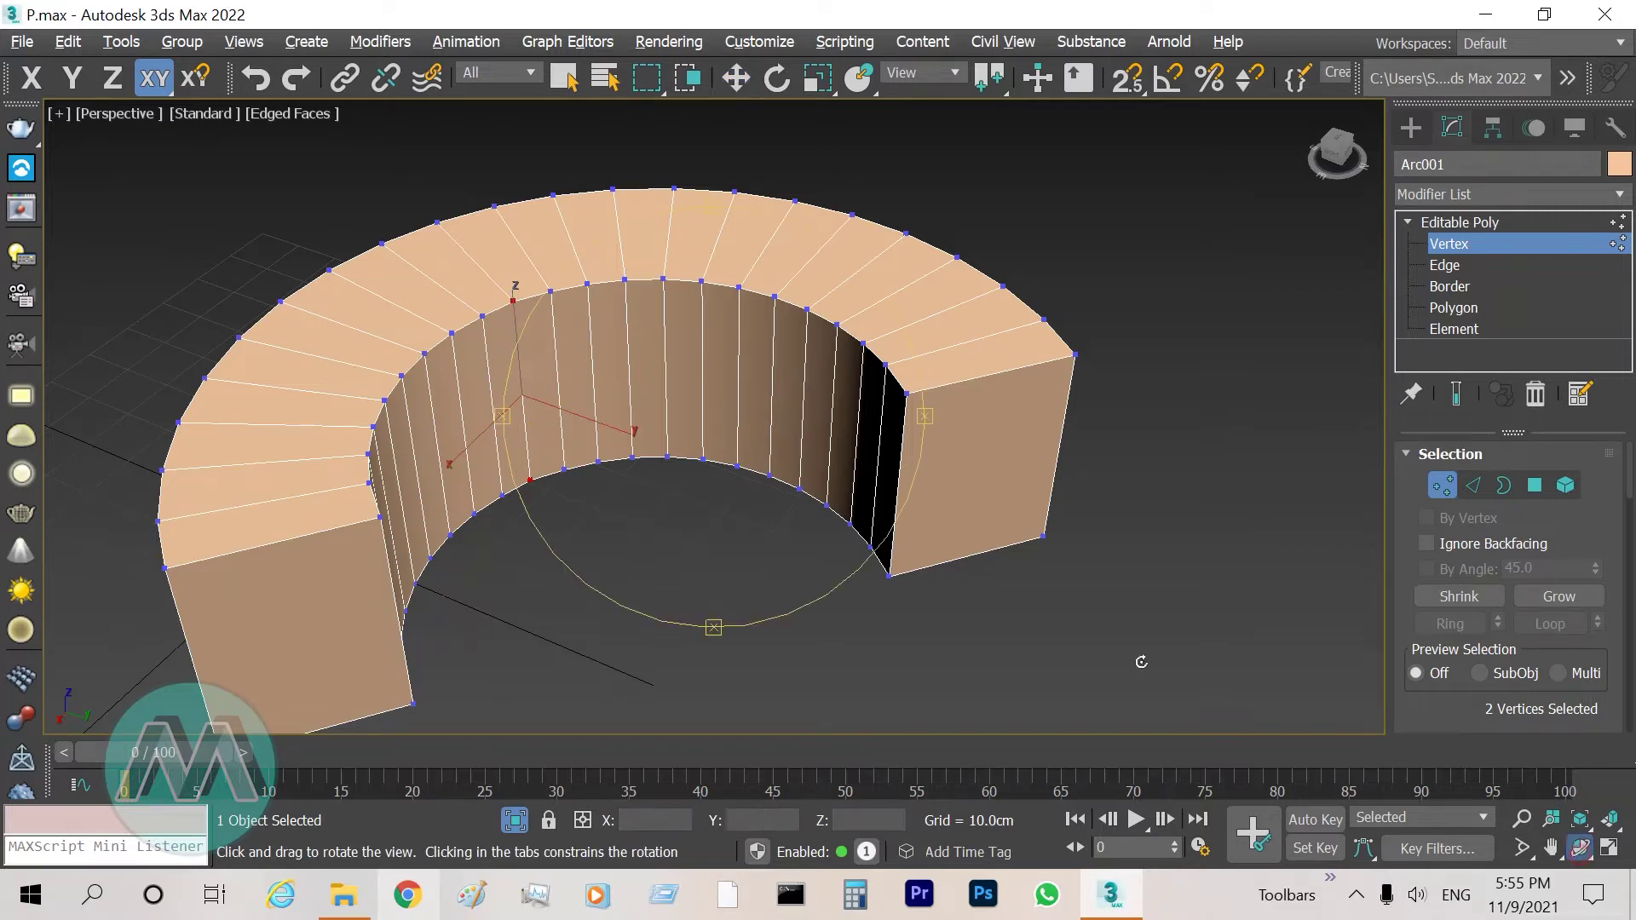
pyautogui.moveTo(748, 489); pyautogui.dragTo(767, 519)
pyautogui.rightClick(808, 528)
pyautogui.click(1551, 848)
pyautogui.moveTo(517, 480); pyautogui.dragTo(670, 418)
pyautogui.rightClick(670, 418)
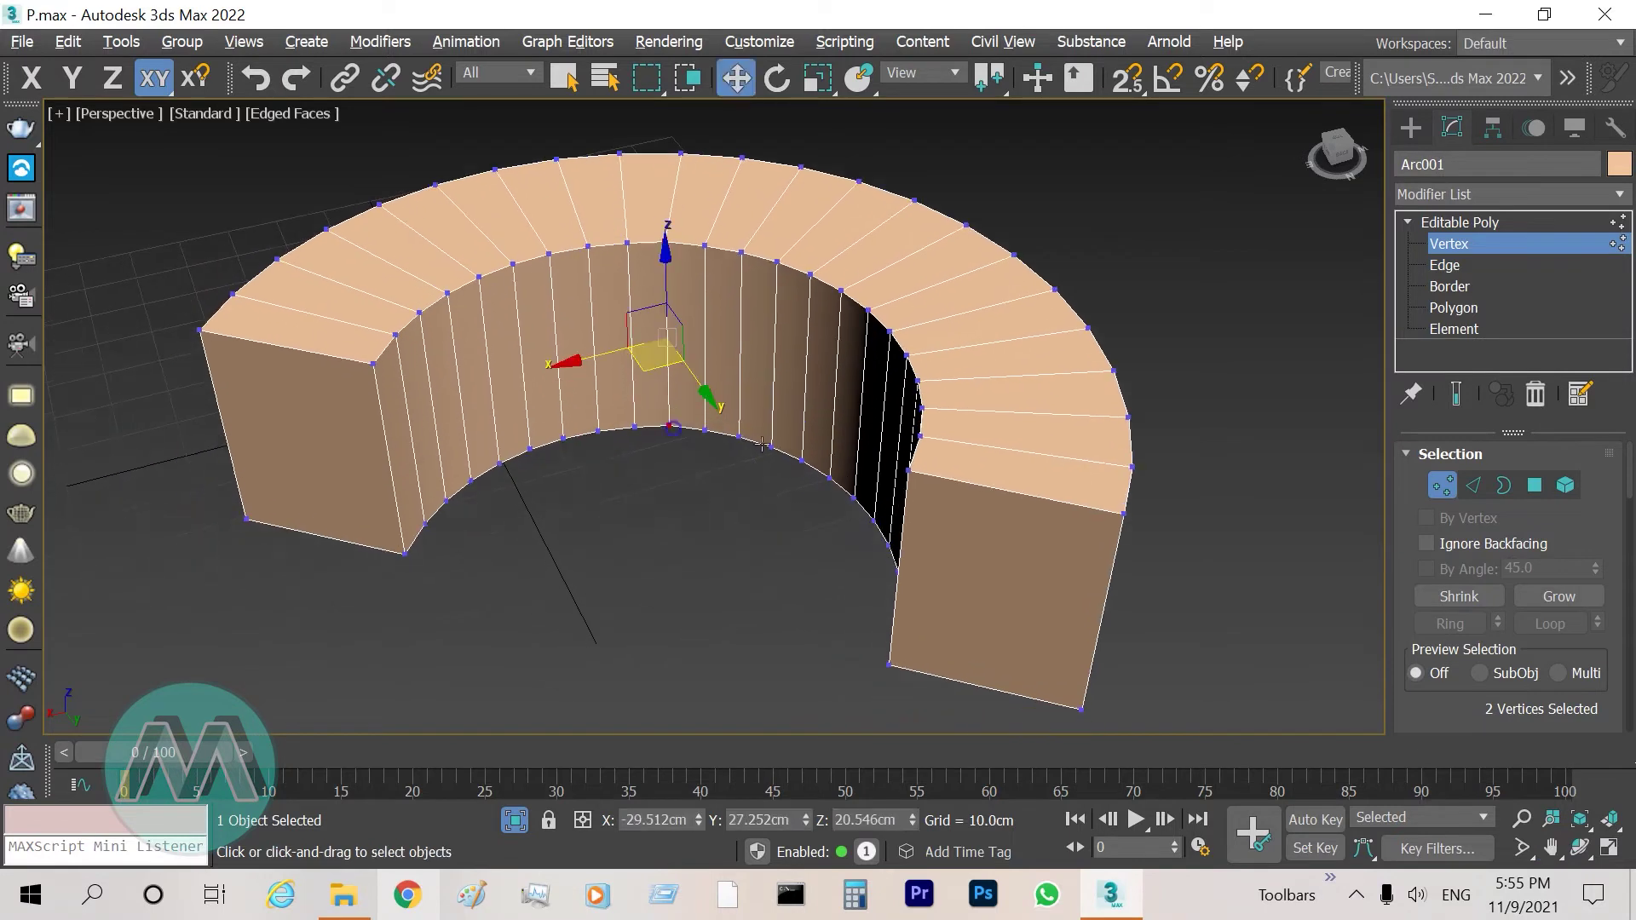
pyautogui.click(1510, 225)
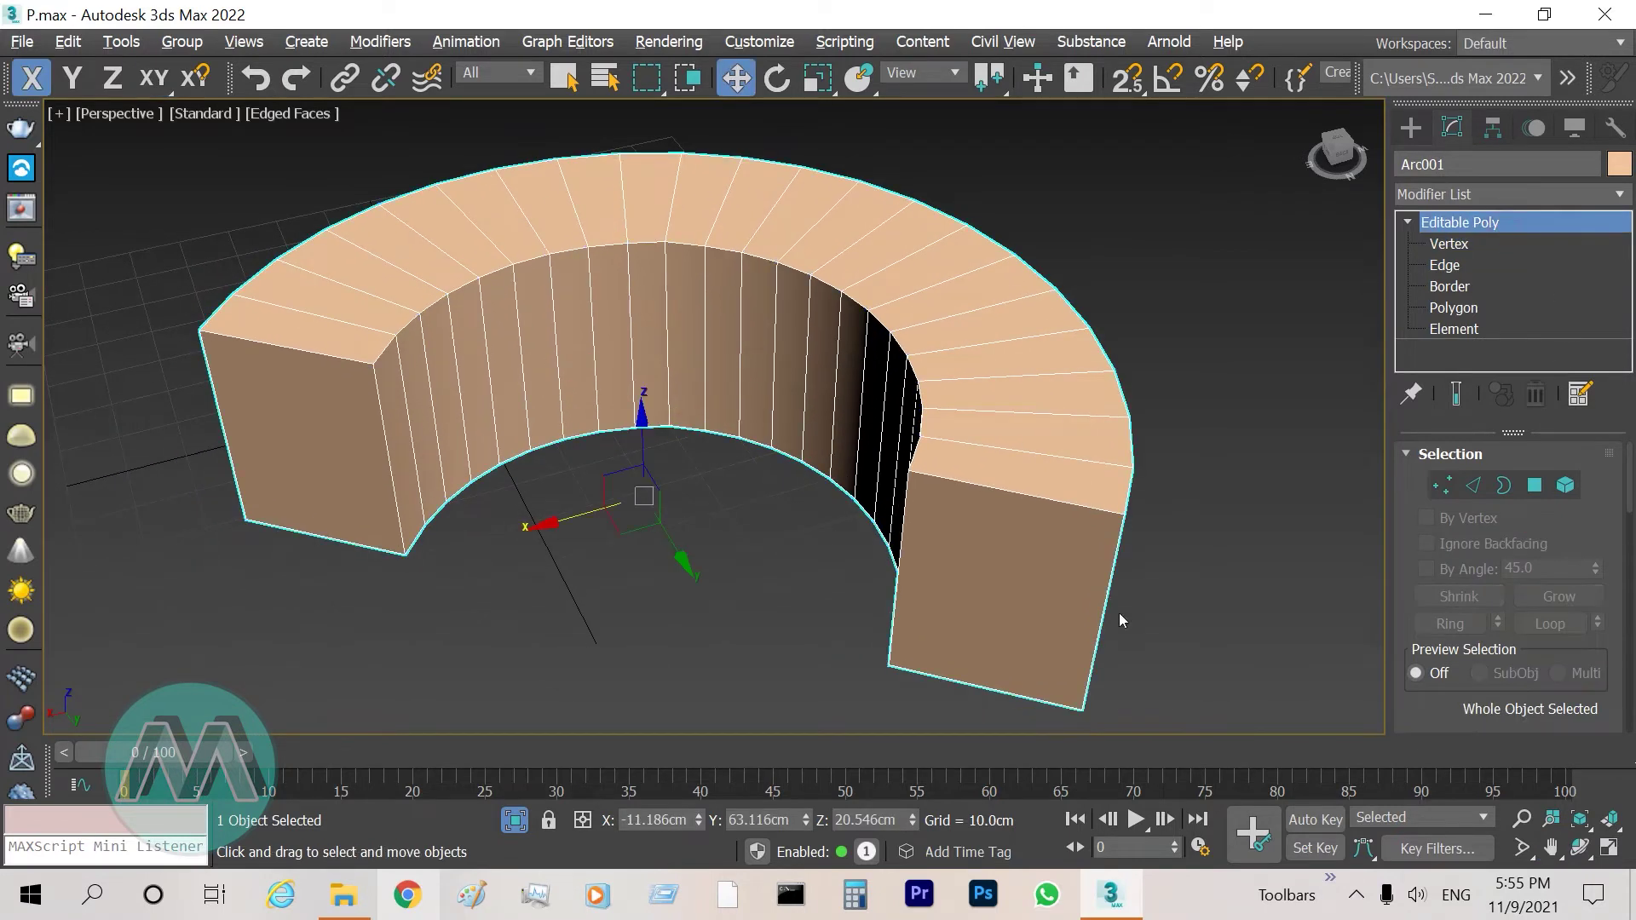
pyautogui.click(514, 819)
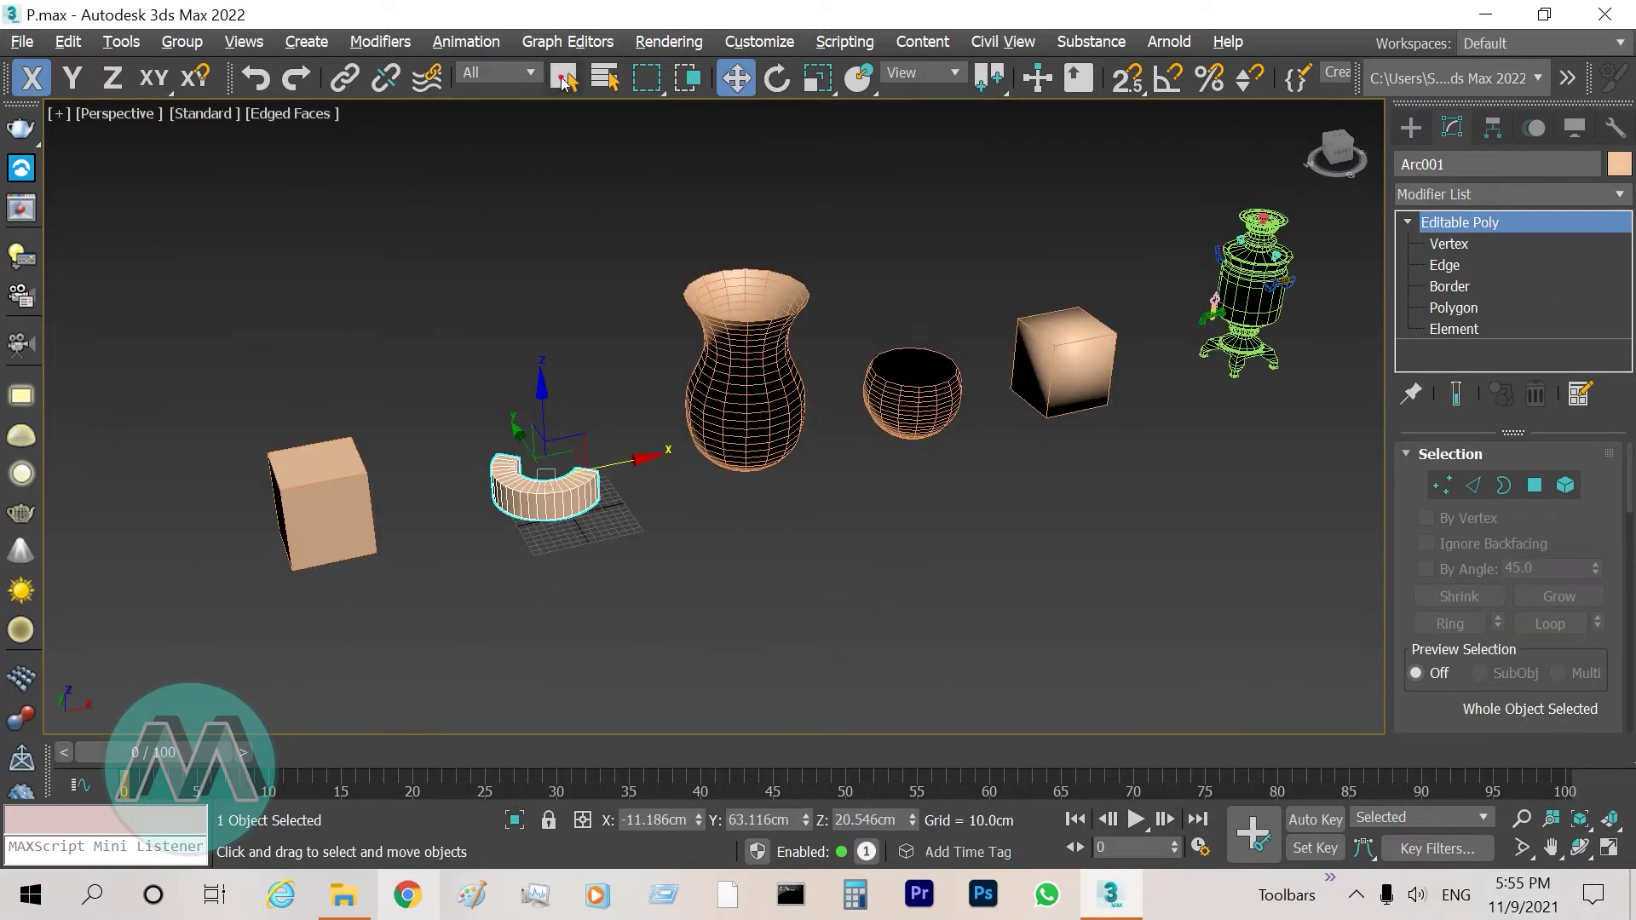
# Select the large vase and isolate it
pyautogui.click(562, 79)
pyautogui.click(754, 321)
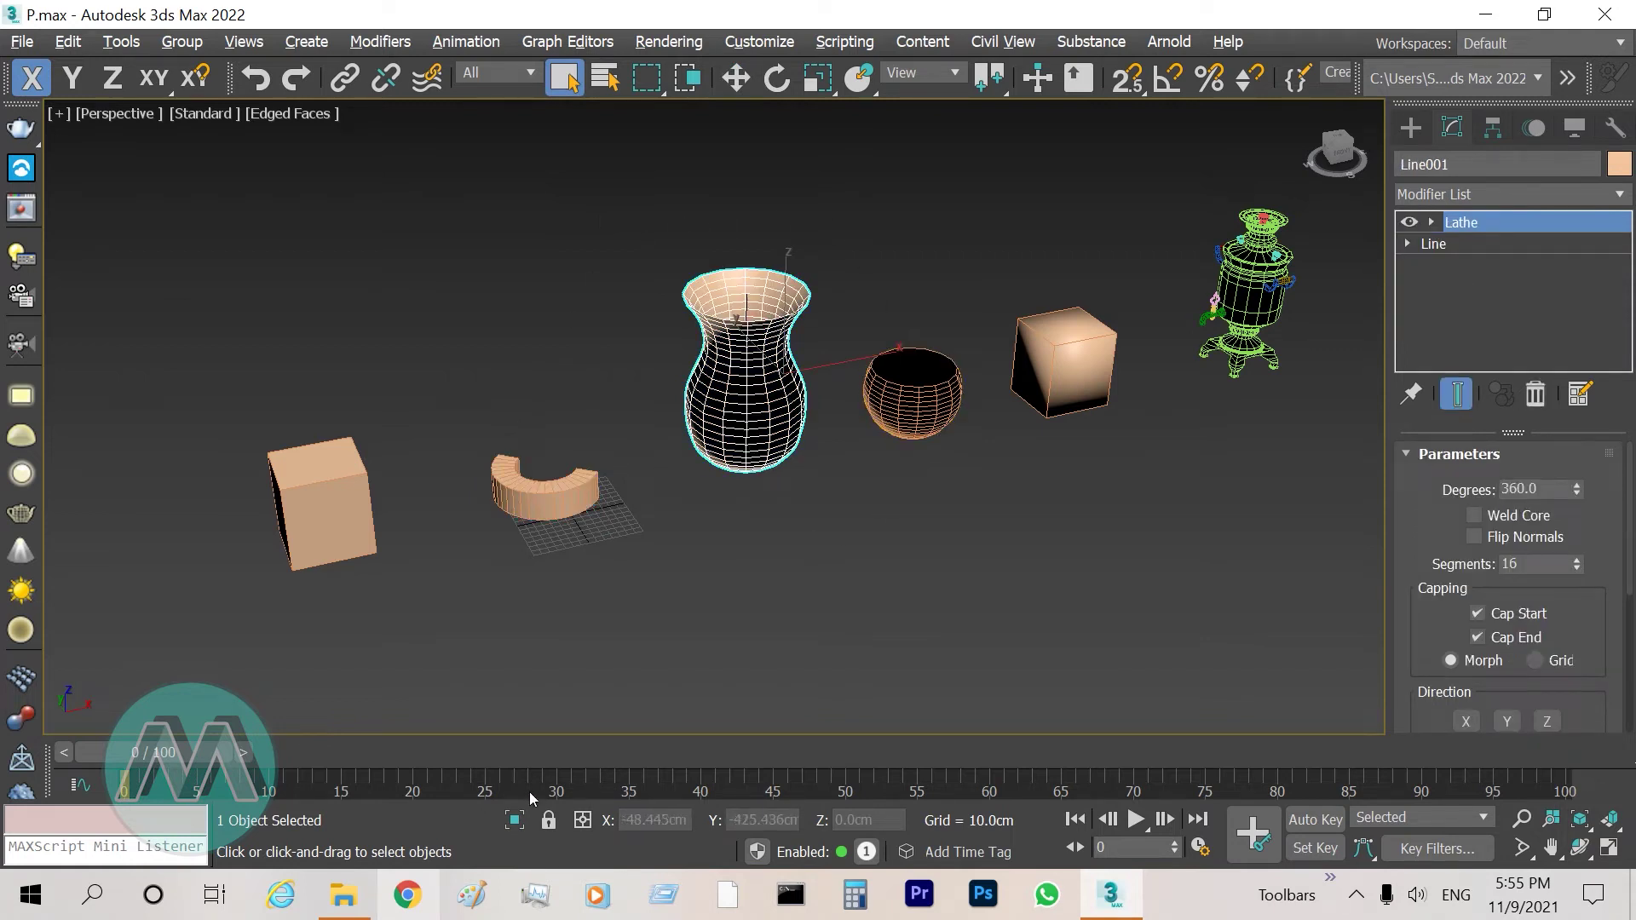
pyautogui.click(514, 819)
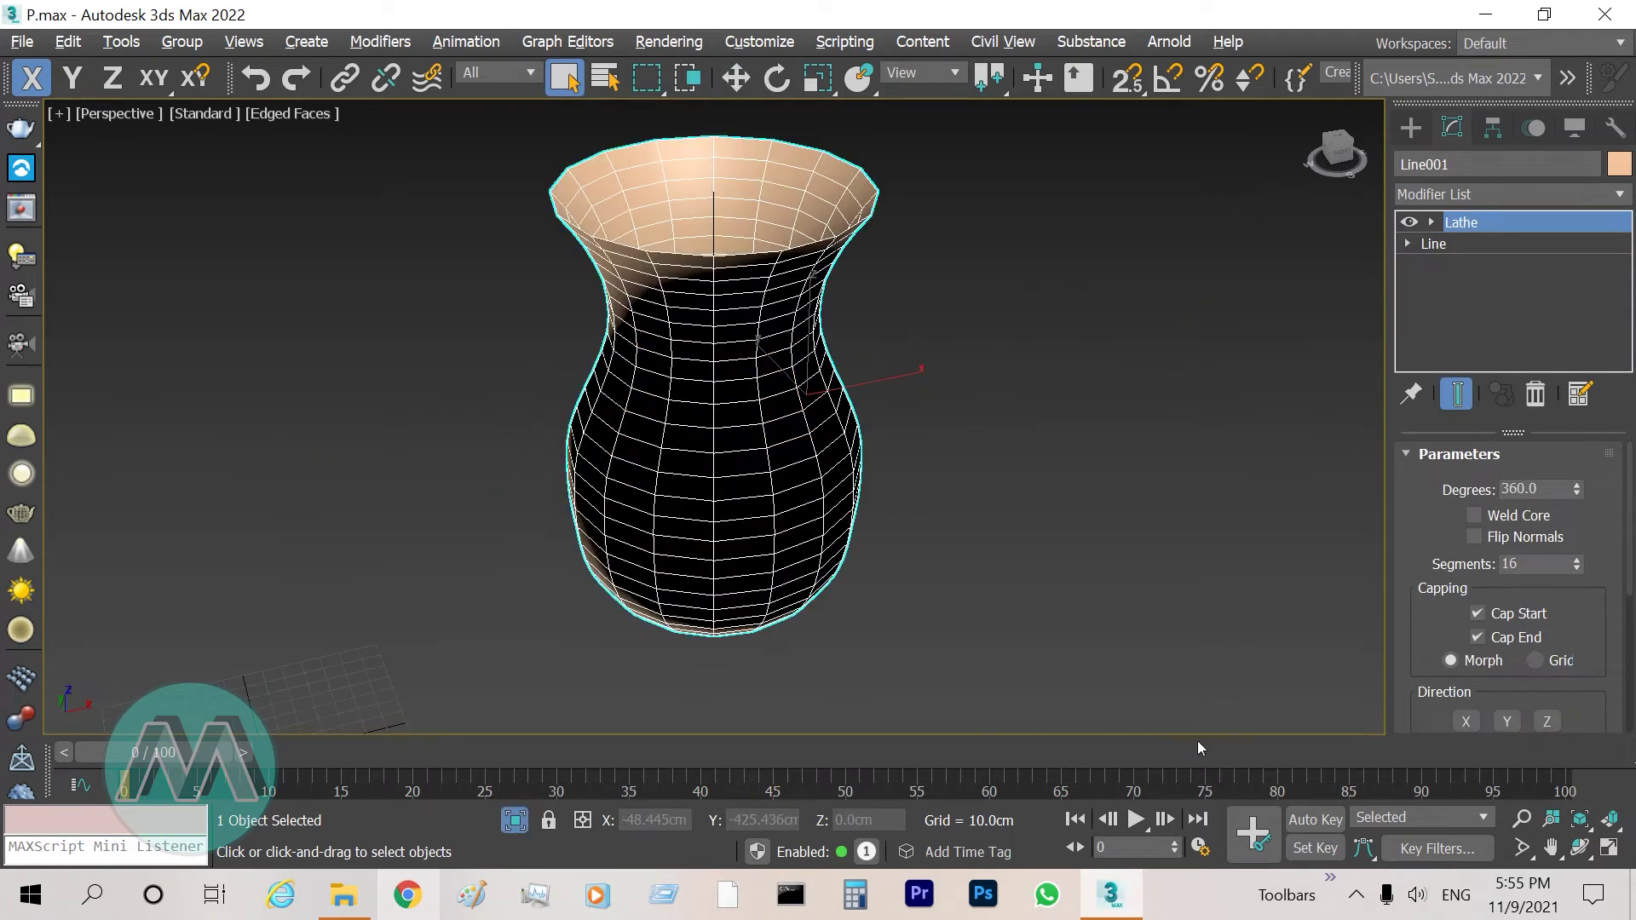
# Examine the shading of the vase's outer and inner faces from several angles for reversed normals
pyautogui.click(1579, 848)
pyautogui.moveTo(734, 529); pyautogui.dragTo(540, 378)
pyautogui.moveTo(721, 396); pyautogui.dragTo(922, 525)
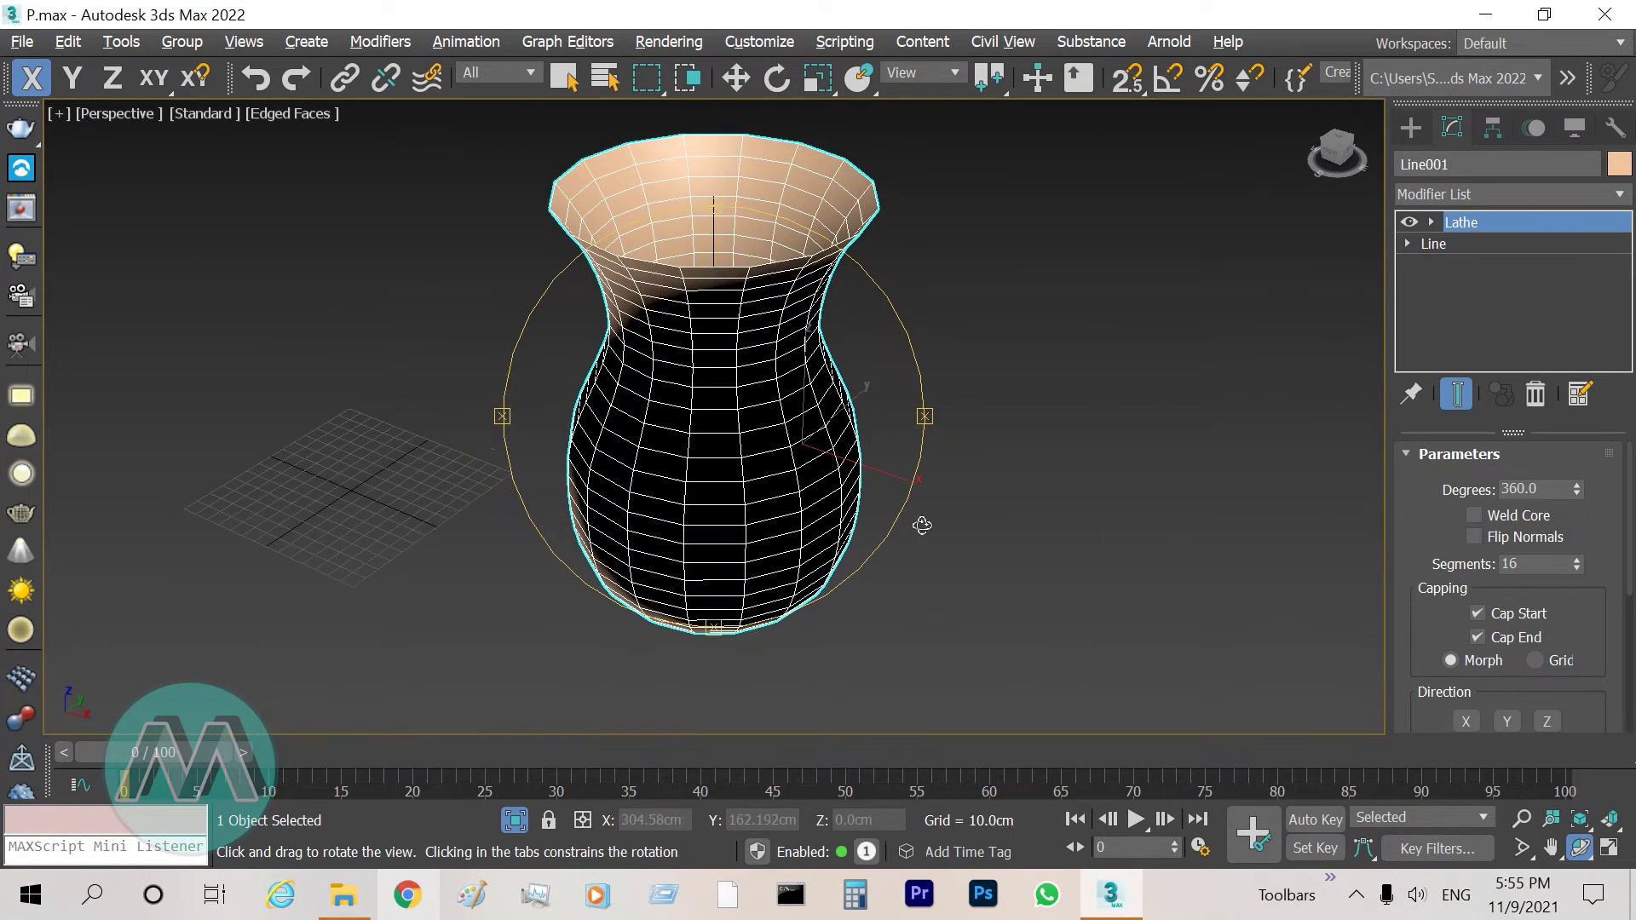
pyautogui.rightClick(833, 523)
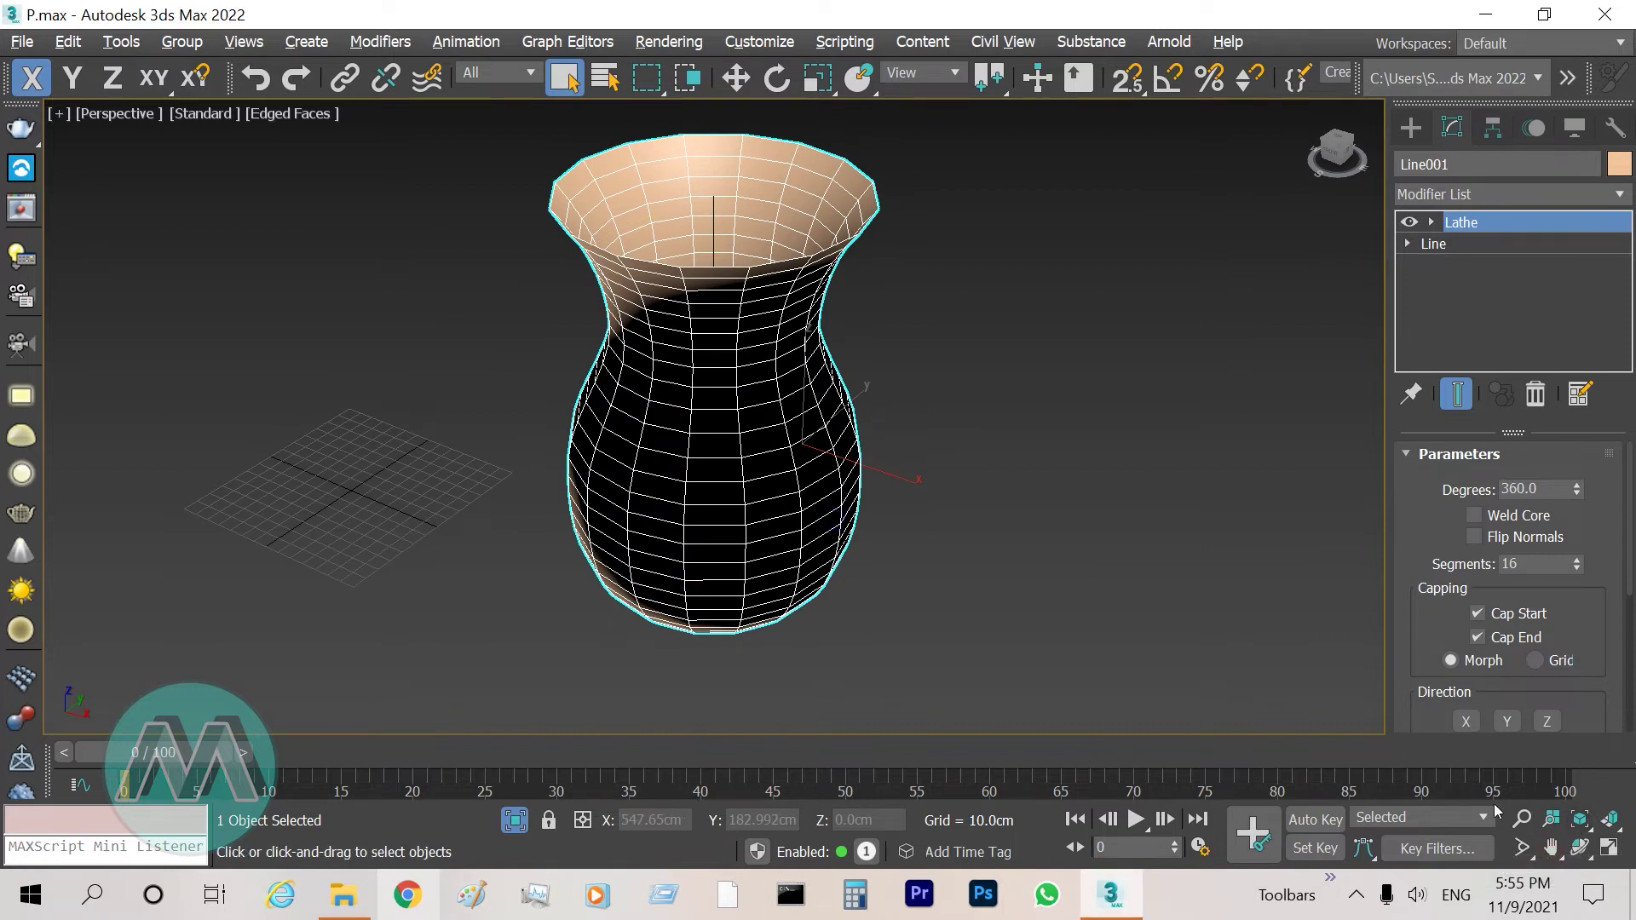
pyautogui.click(1550, 848)
pyautogui.moveTo(1092, 547); pyautogui.dragTo(1094, 607)
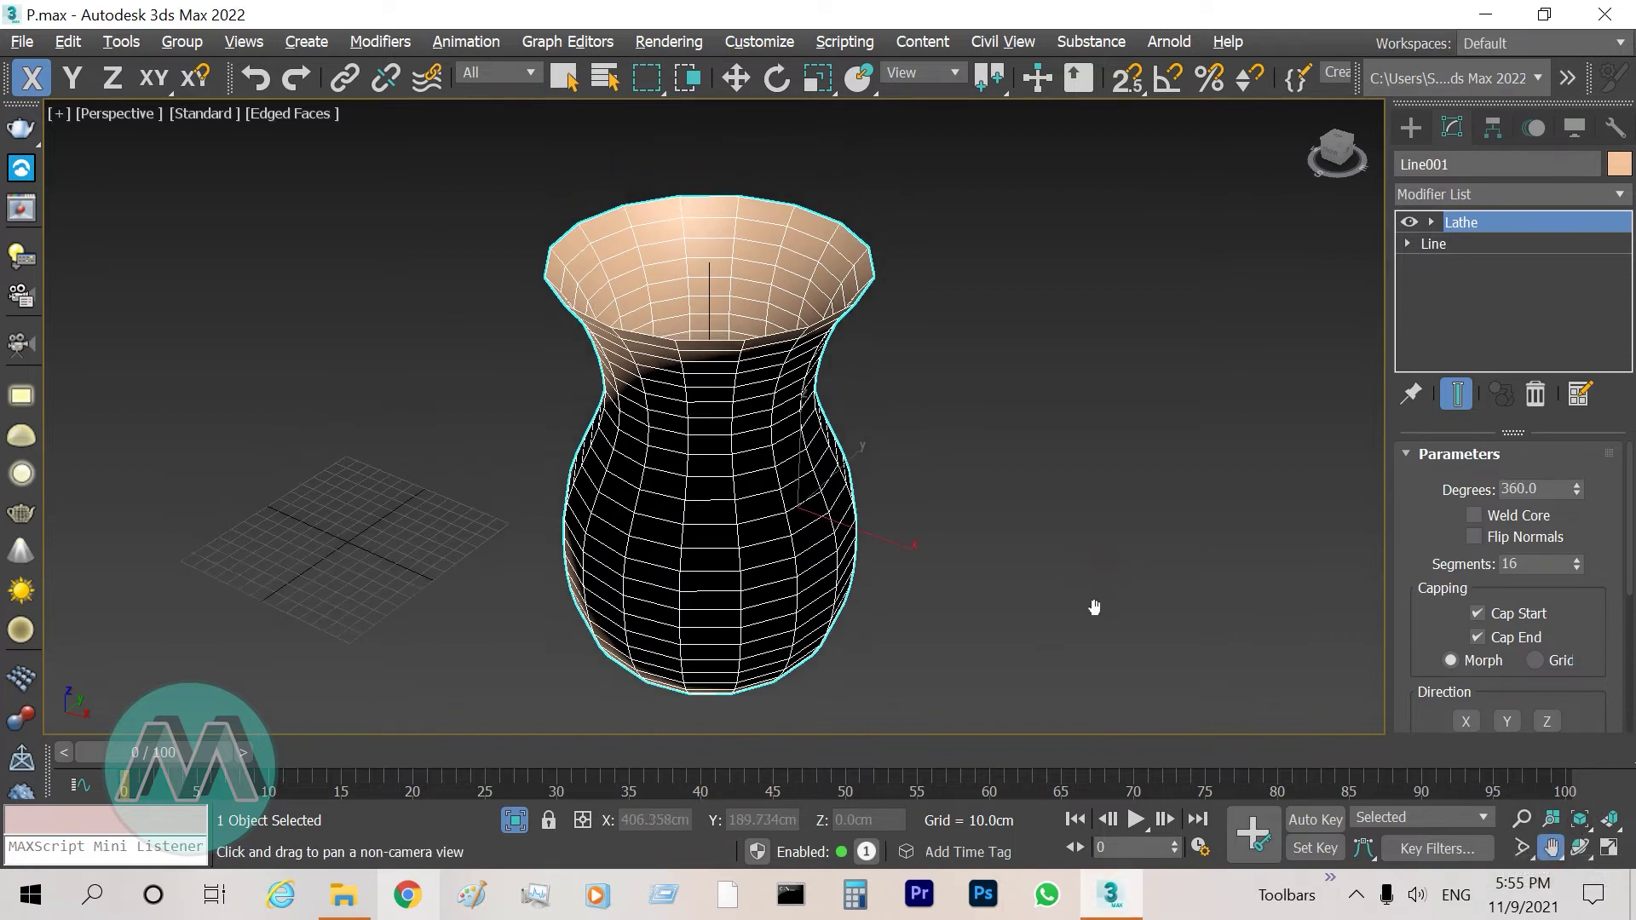
pyautogui.rightClick(1095, 607)
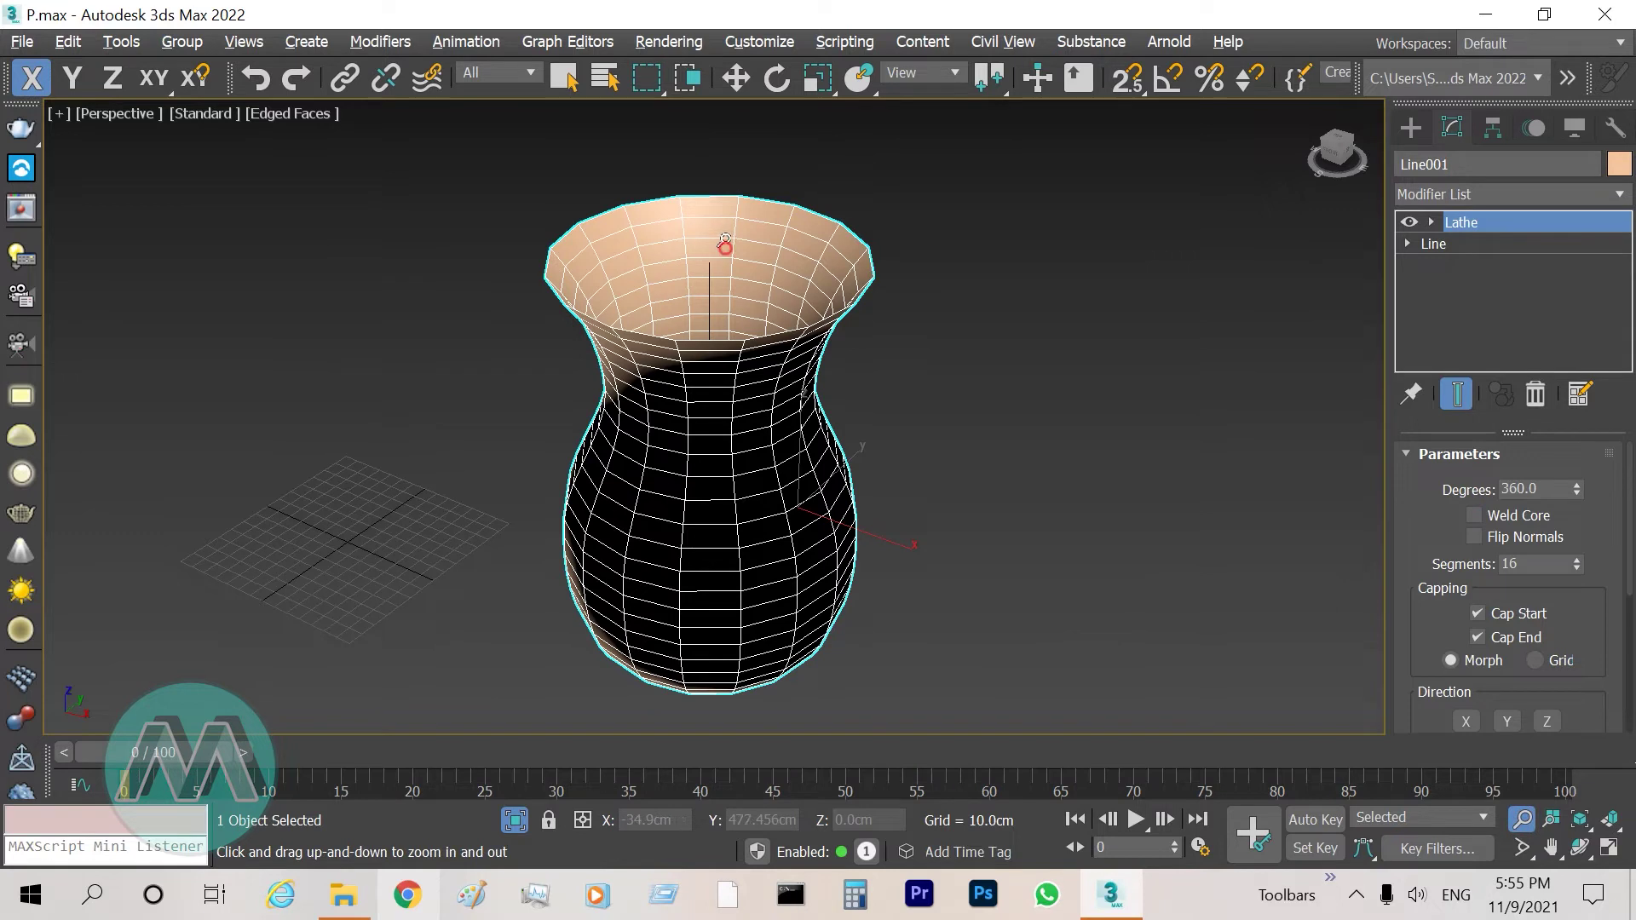
pyautogui.scroll(4, 723, 245)
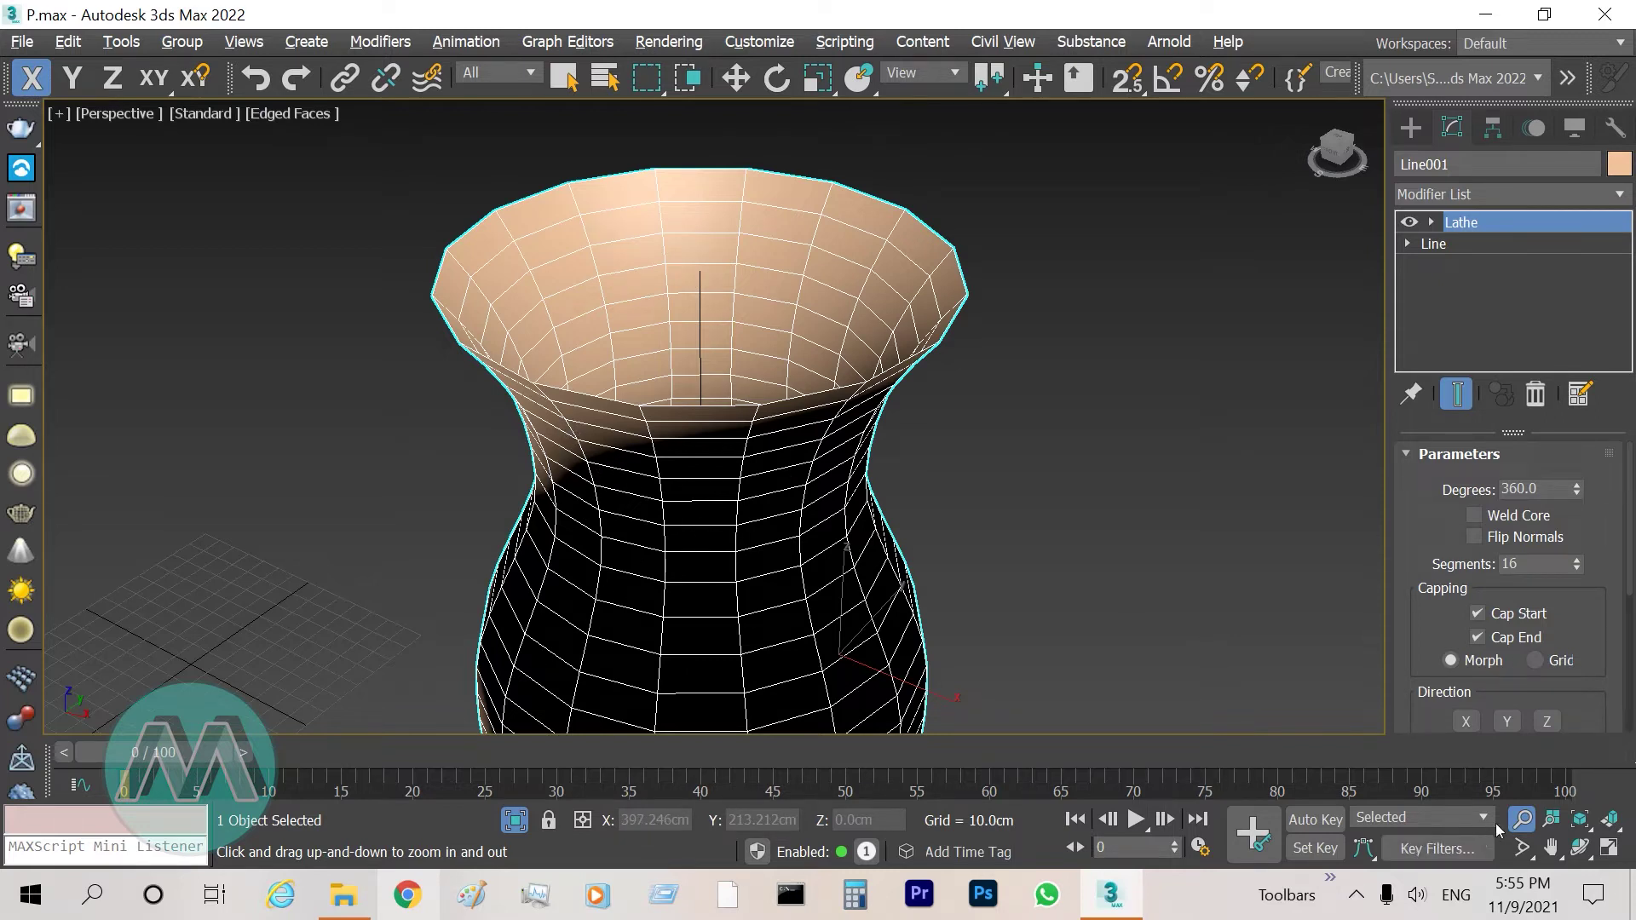
pyautogui.click(1581, 848)
pyautogui.moveTo(726, 443); pyautogui.dragTo(833, 431)
pyautogui.rightClick(835, 433)
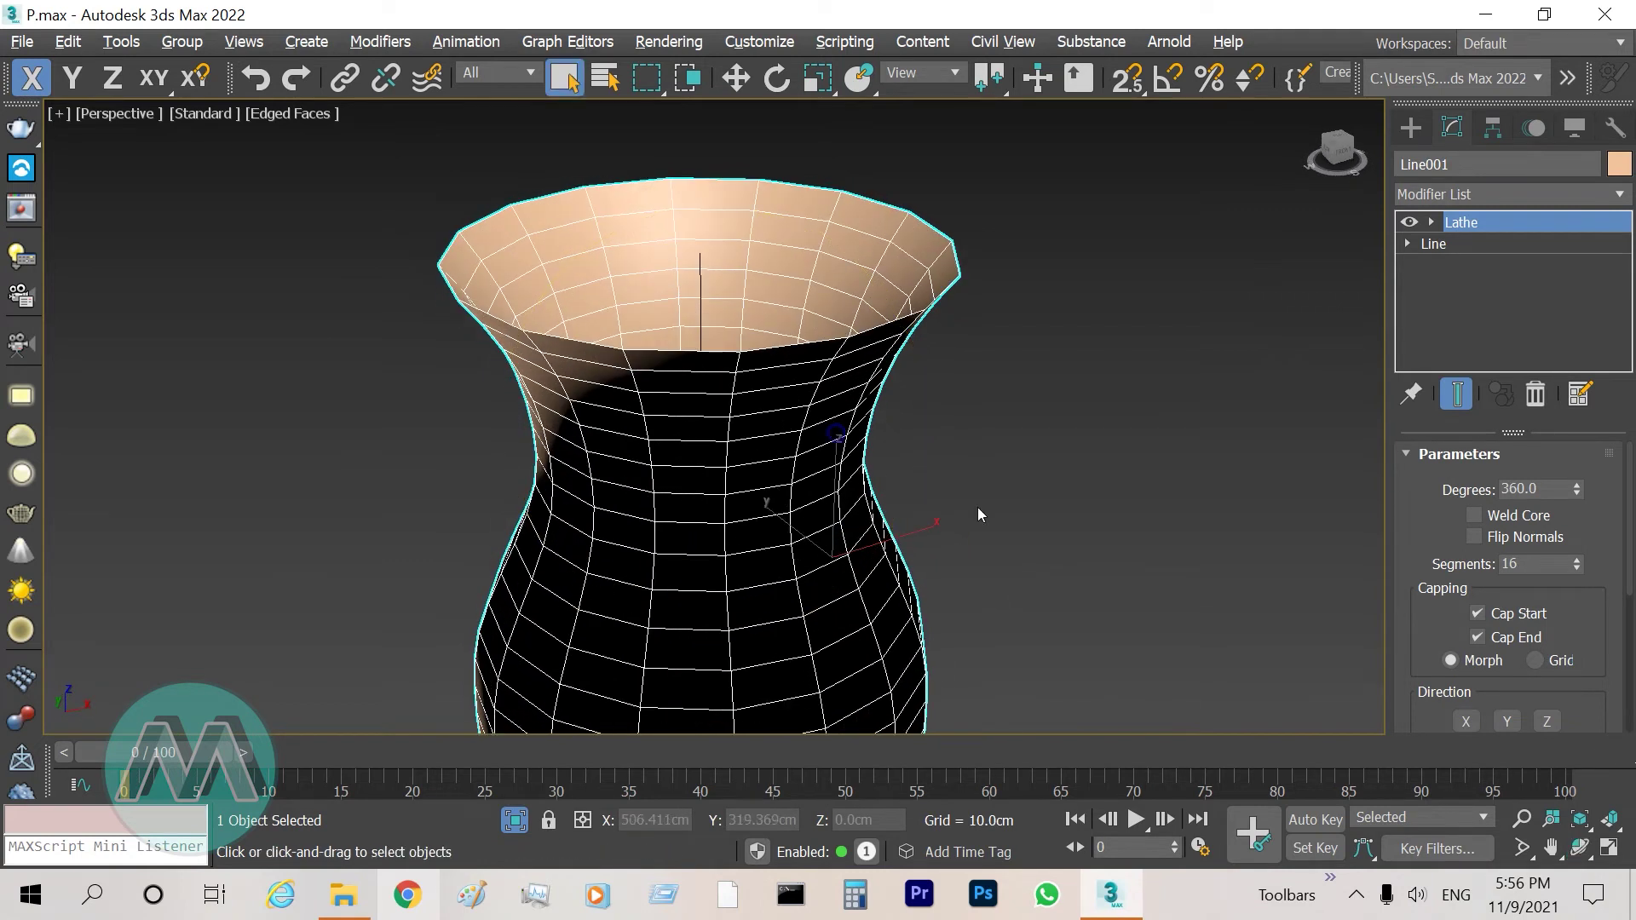
# Enable Flip Normals in the vase's Lathe modifier
pyautogui.click(1520, 816)
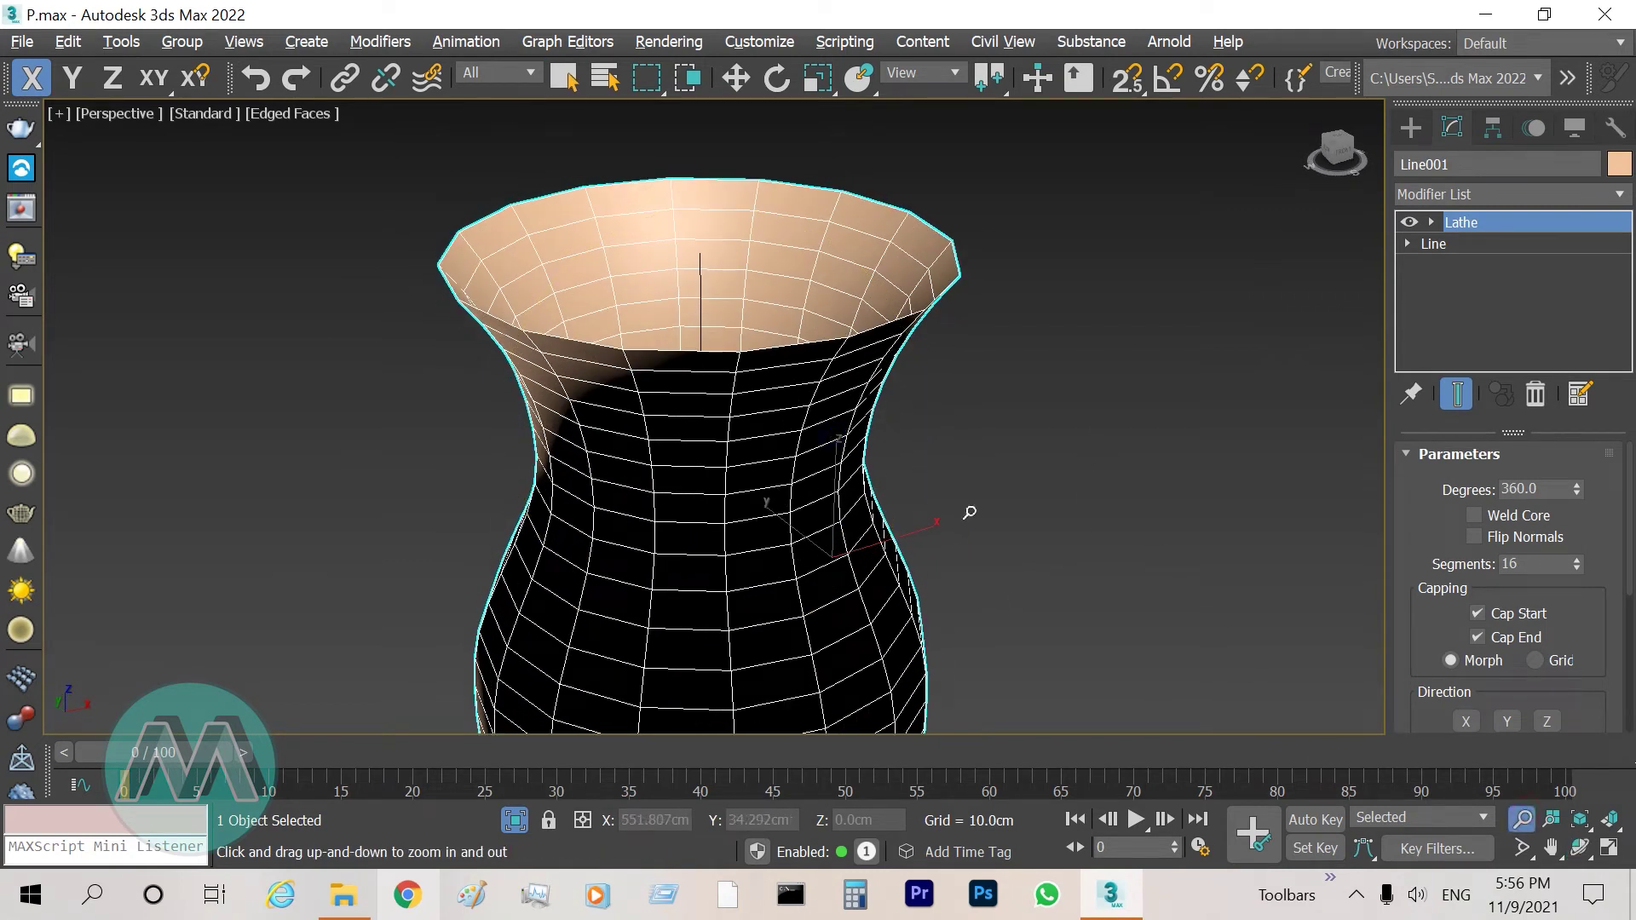
pyautogui.moveTo(704, 318); pyautogui.dragTo(763, 394)
pyautogui.rightClick(763, 394)
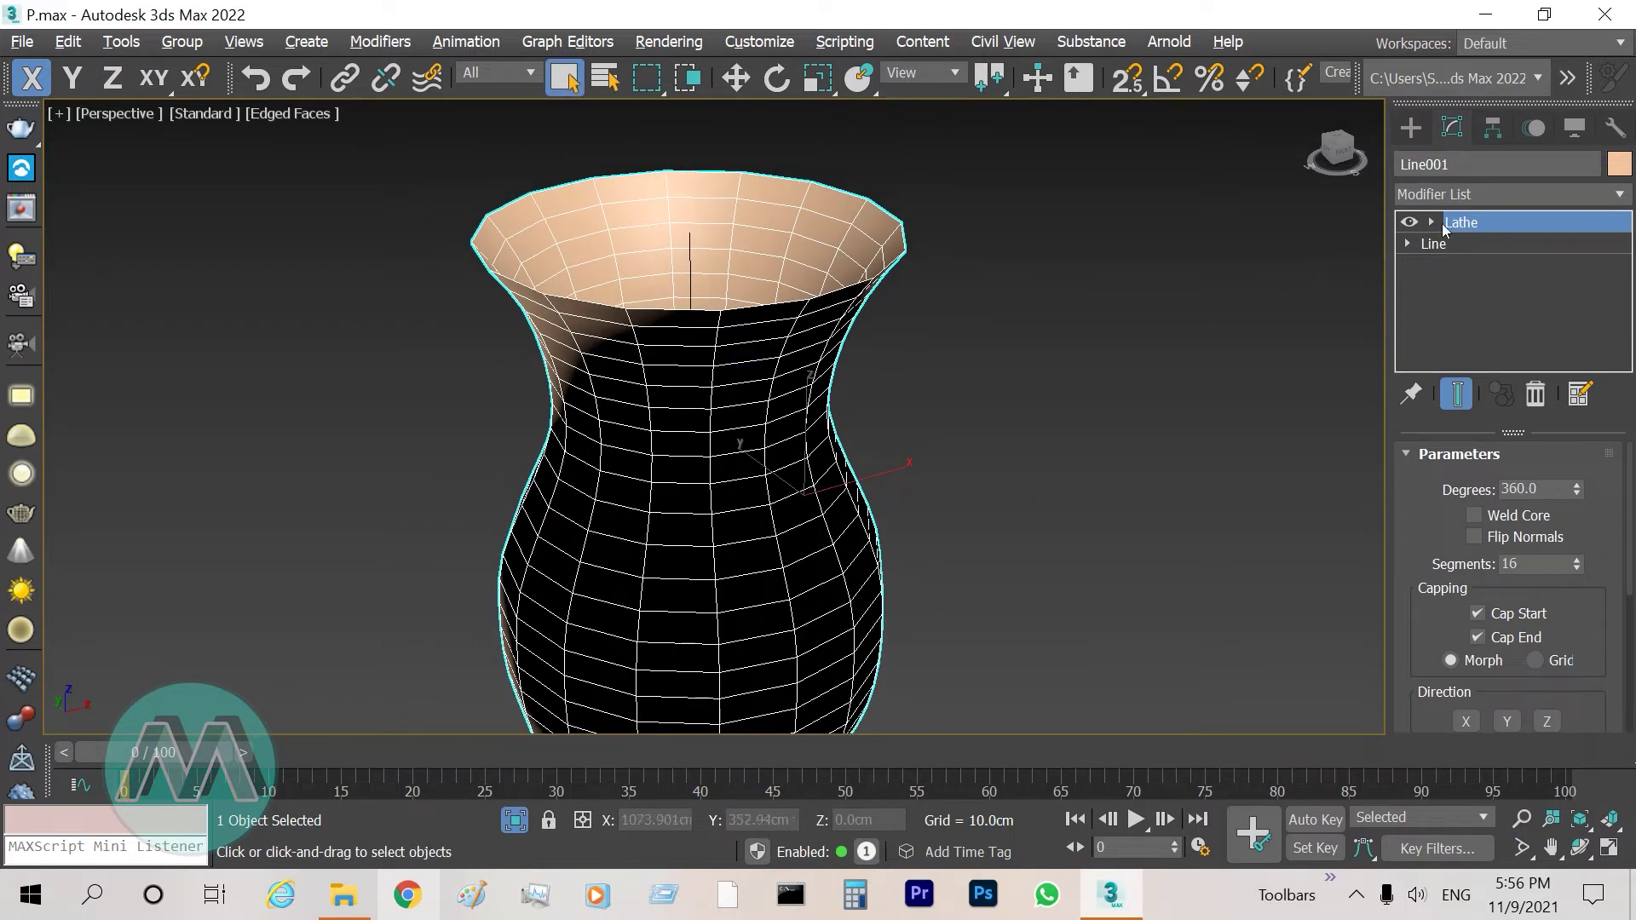
pyautogui.click(1474, 537)
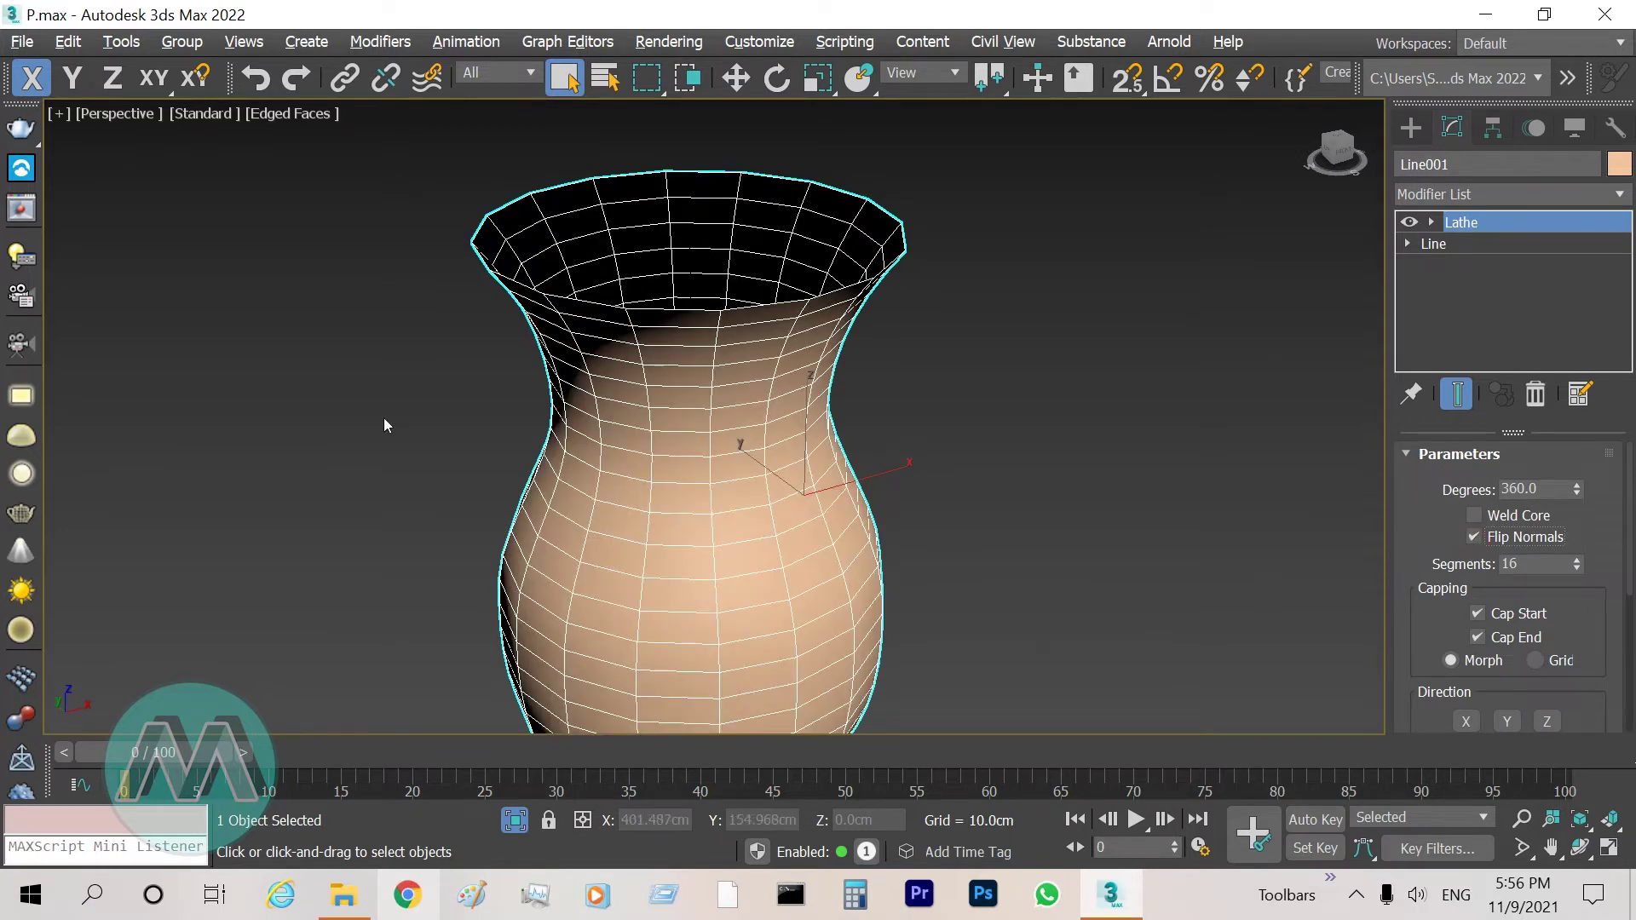
# Disable Flip Normals in the vase's Lathe modifier and convert the vase to an Editable Poly
pyautogui.click(1579, 848)
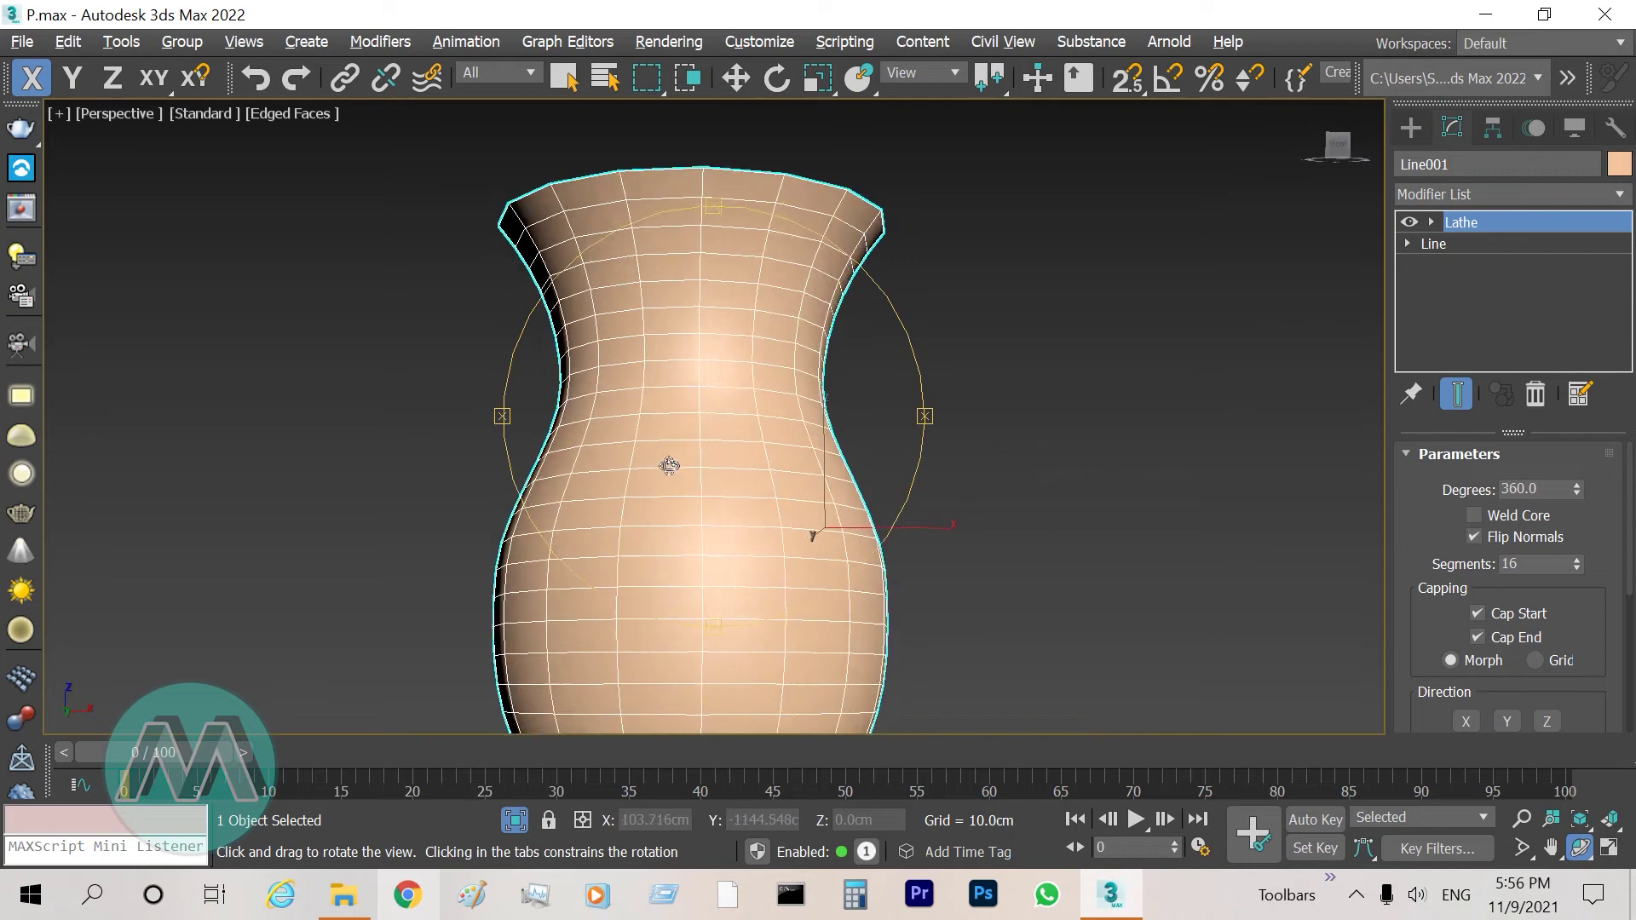
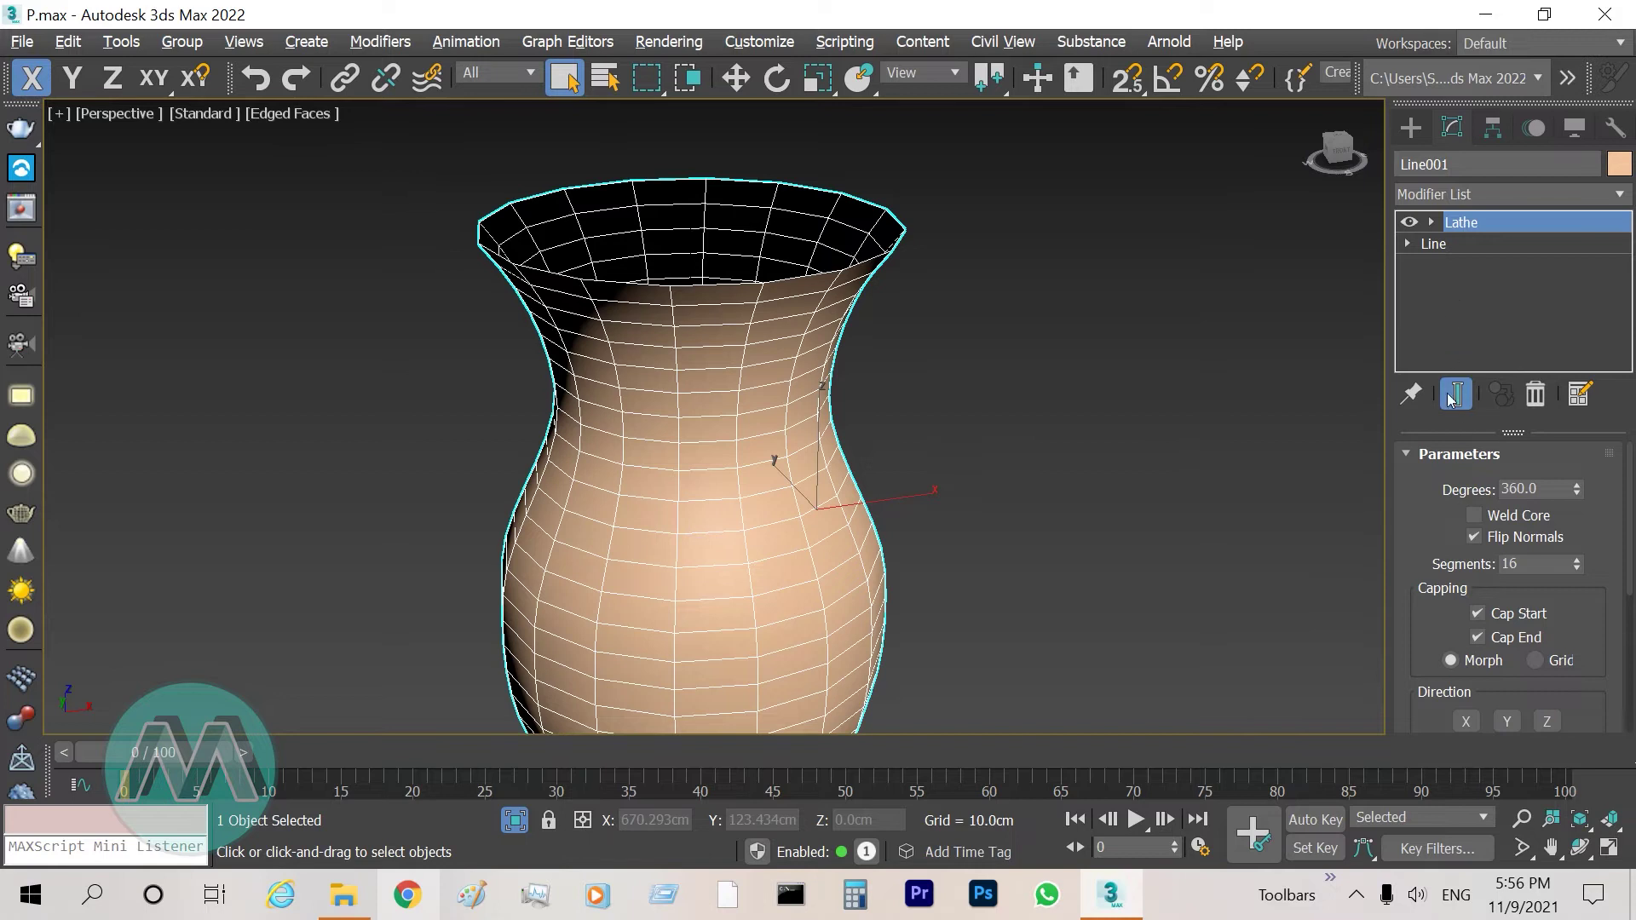
pyautogui.click(1474, 537)
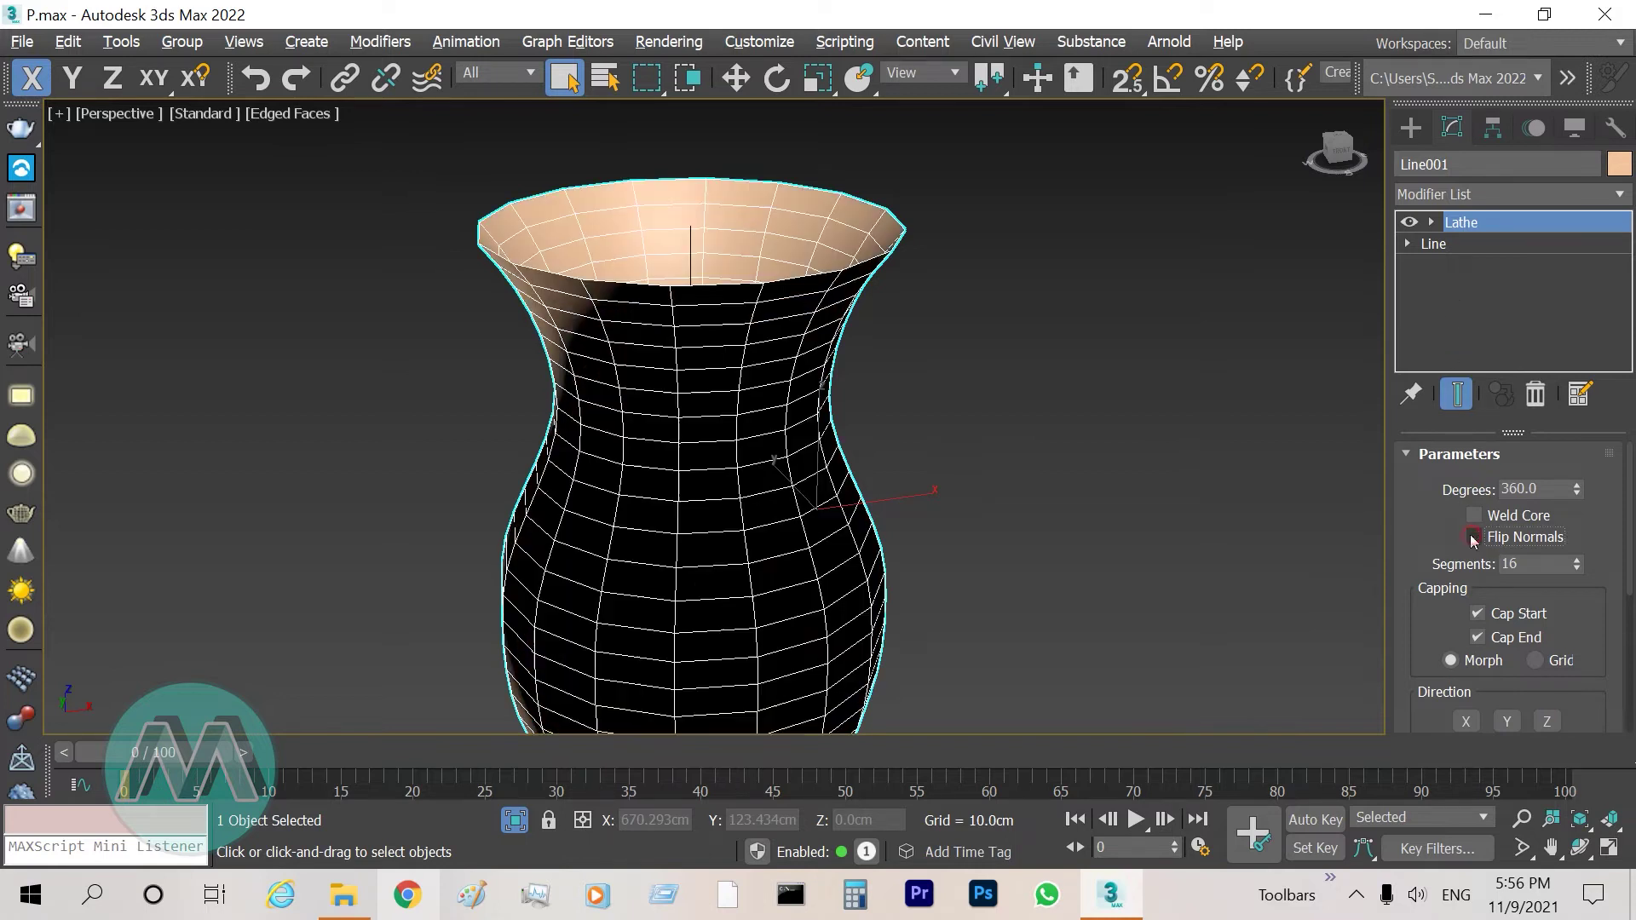
pyautogui.rightClick(740, 321)
pyautogui.moveTo(797, 679)
pyautogui.click(1057, 603)
# Select the whole vase at Element level, flip its normals, and deselect the element to check its outer shading
pyautogui.click(1566, 486)
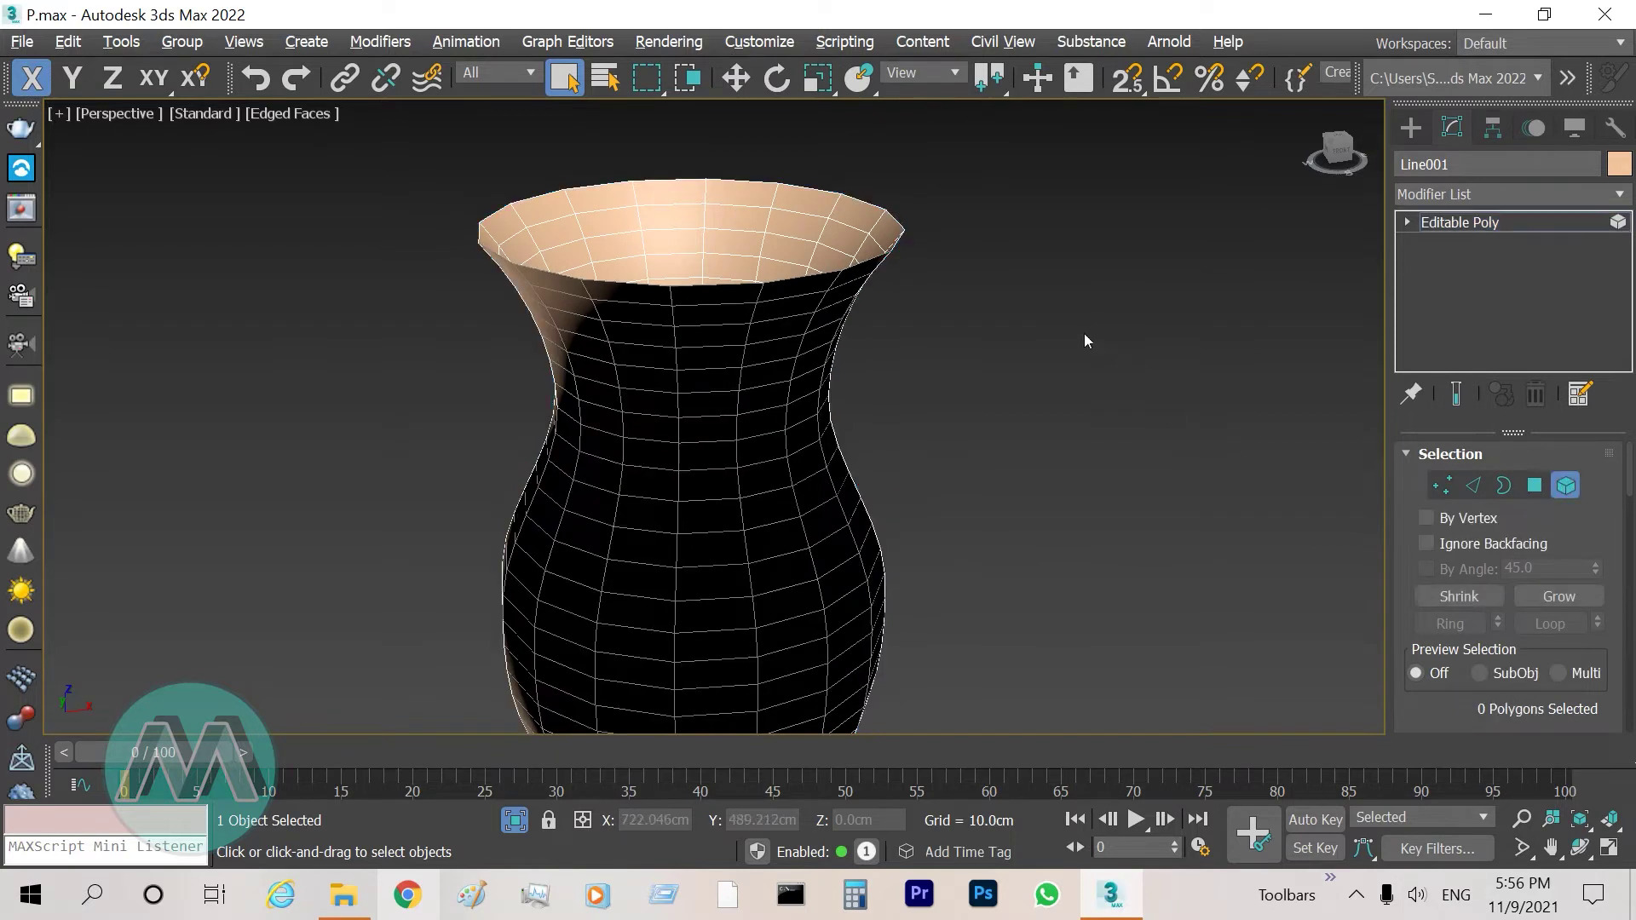
pyautogui.click(767, 321)
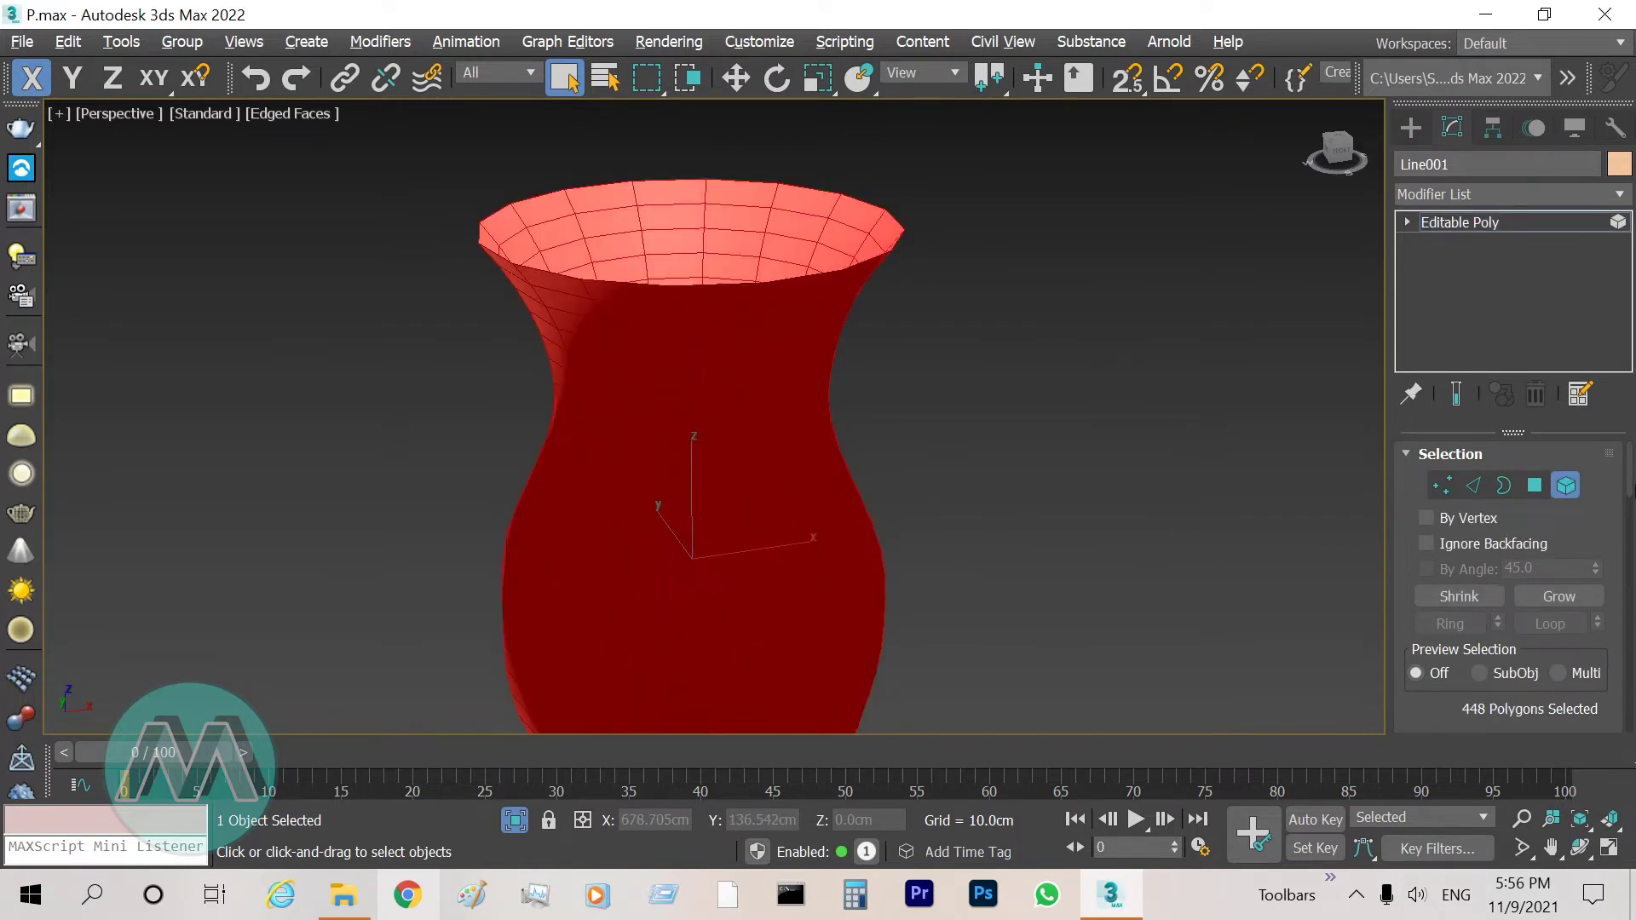
pyautogui.moveTo(1629, 476); pyautogui.dragTo(1627, 525)
pyautogui.scroll(-1, 1625, 525)
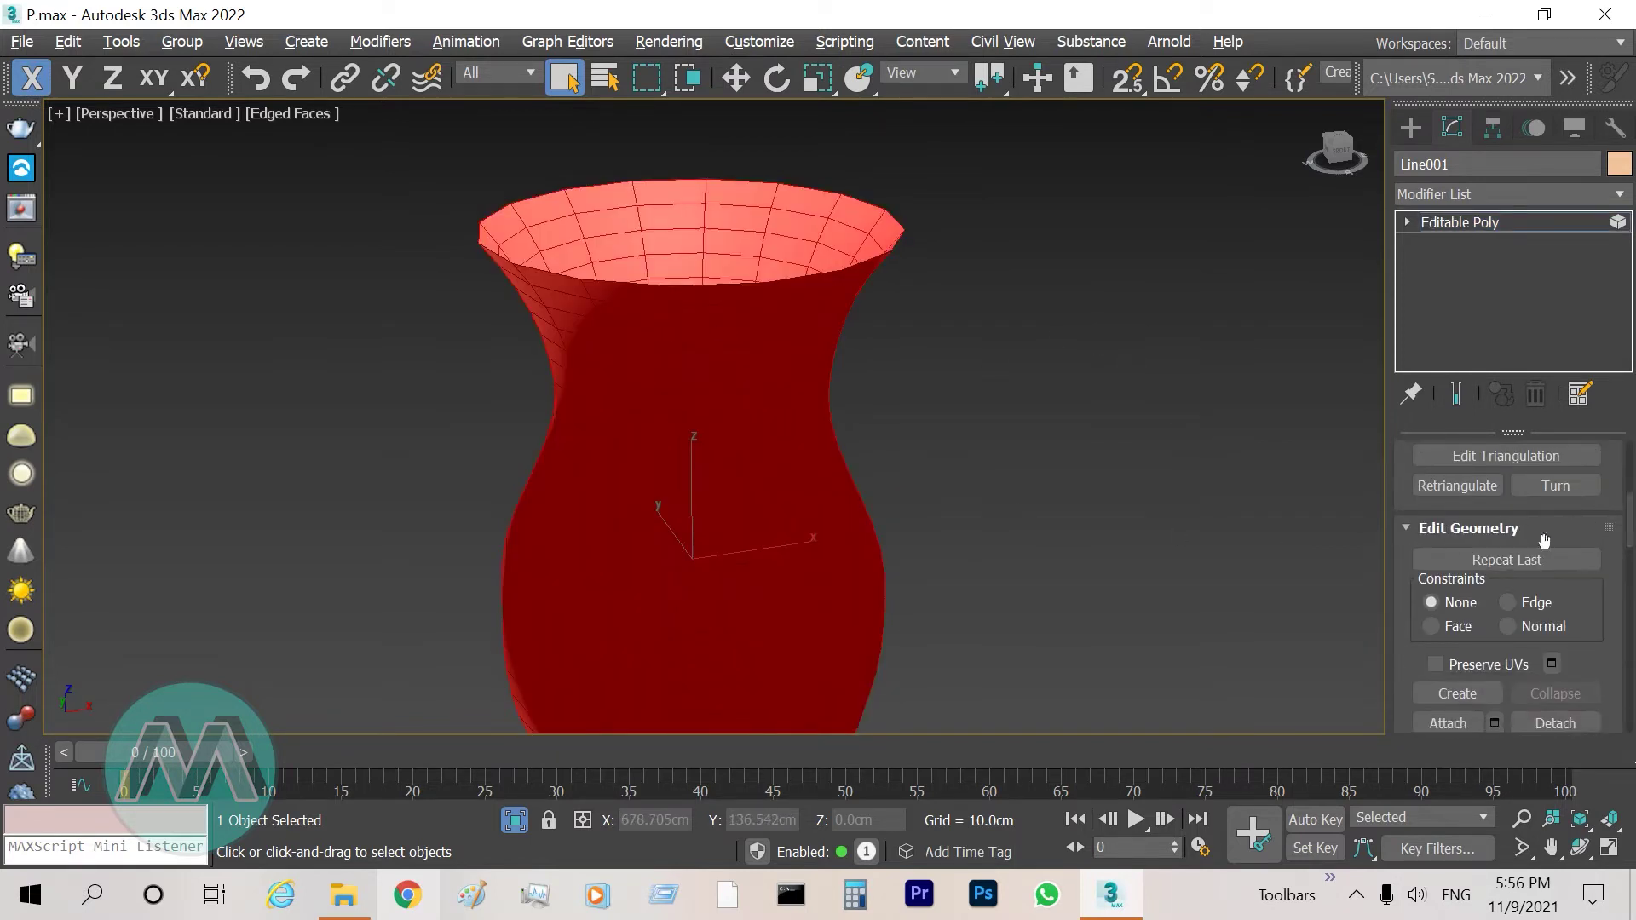
pyautogui.moveTo(1629, 530); pyautogui.dragTo(1628, 515)
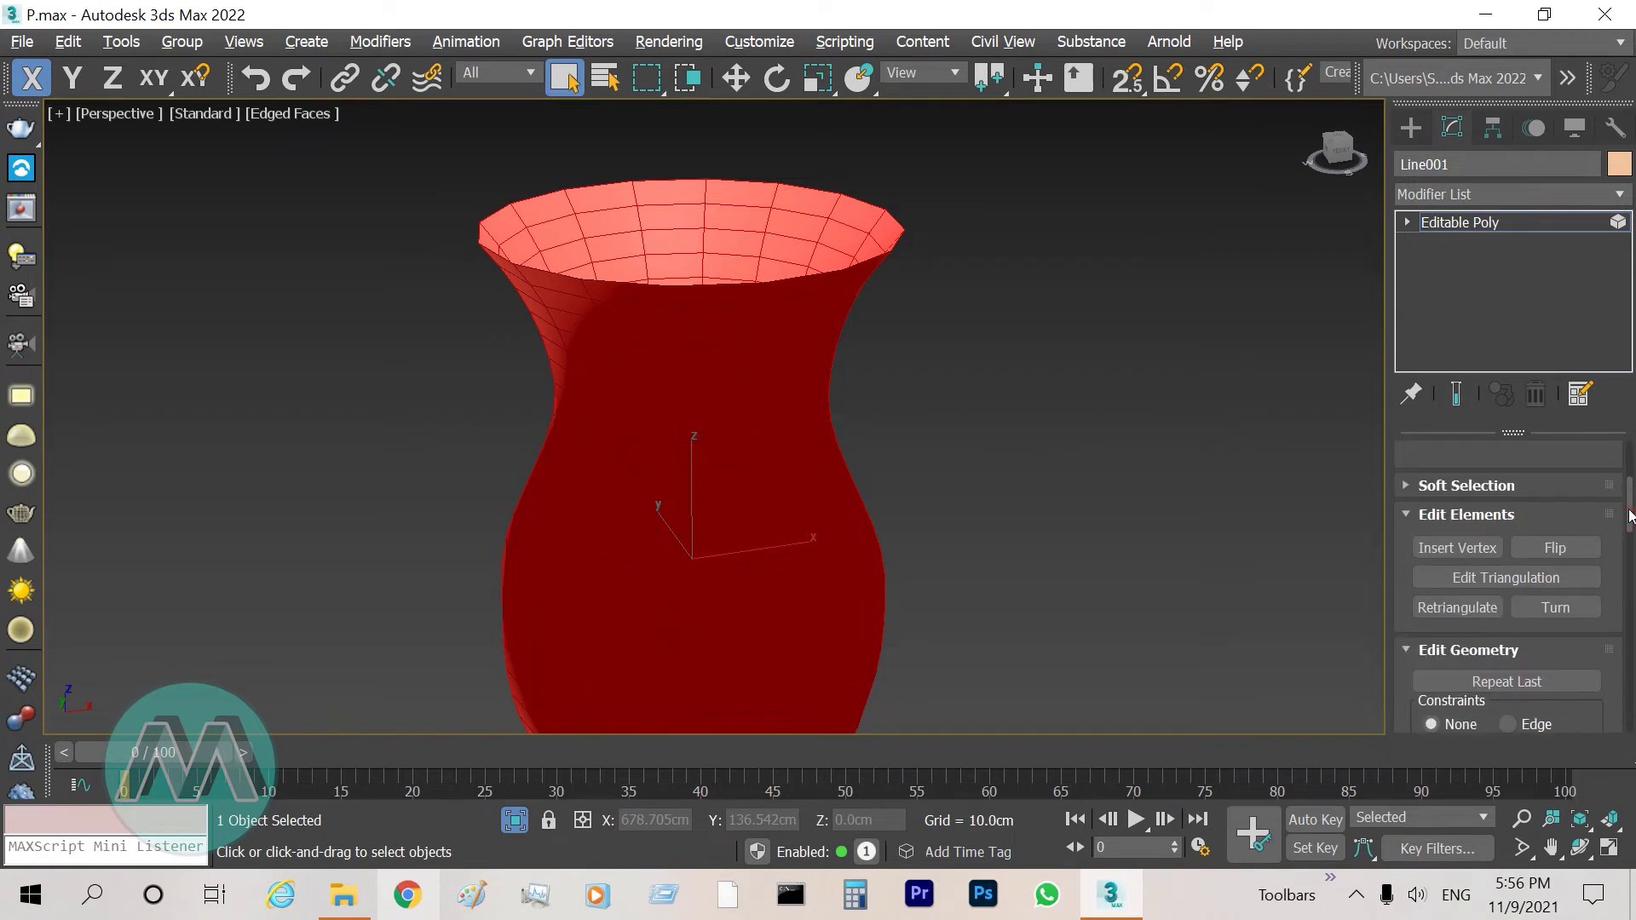
pyautogui.click(1541, 549)
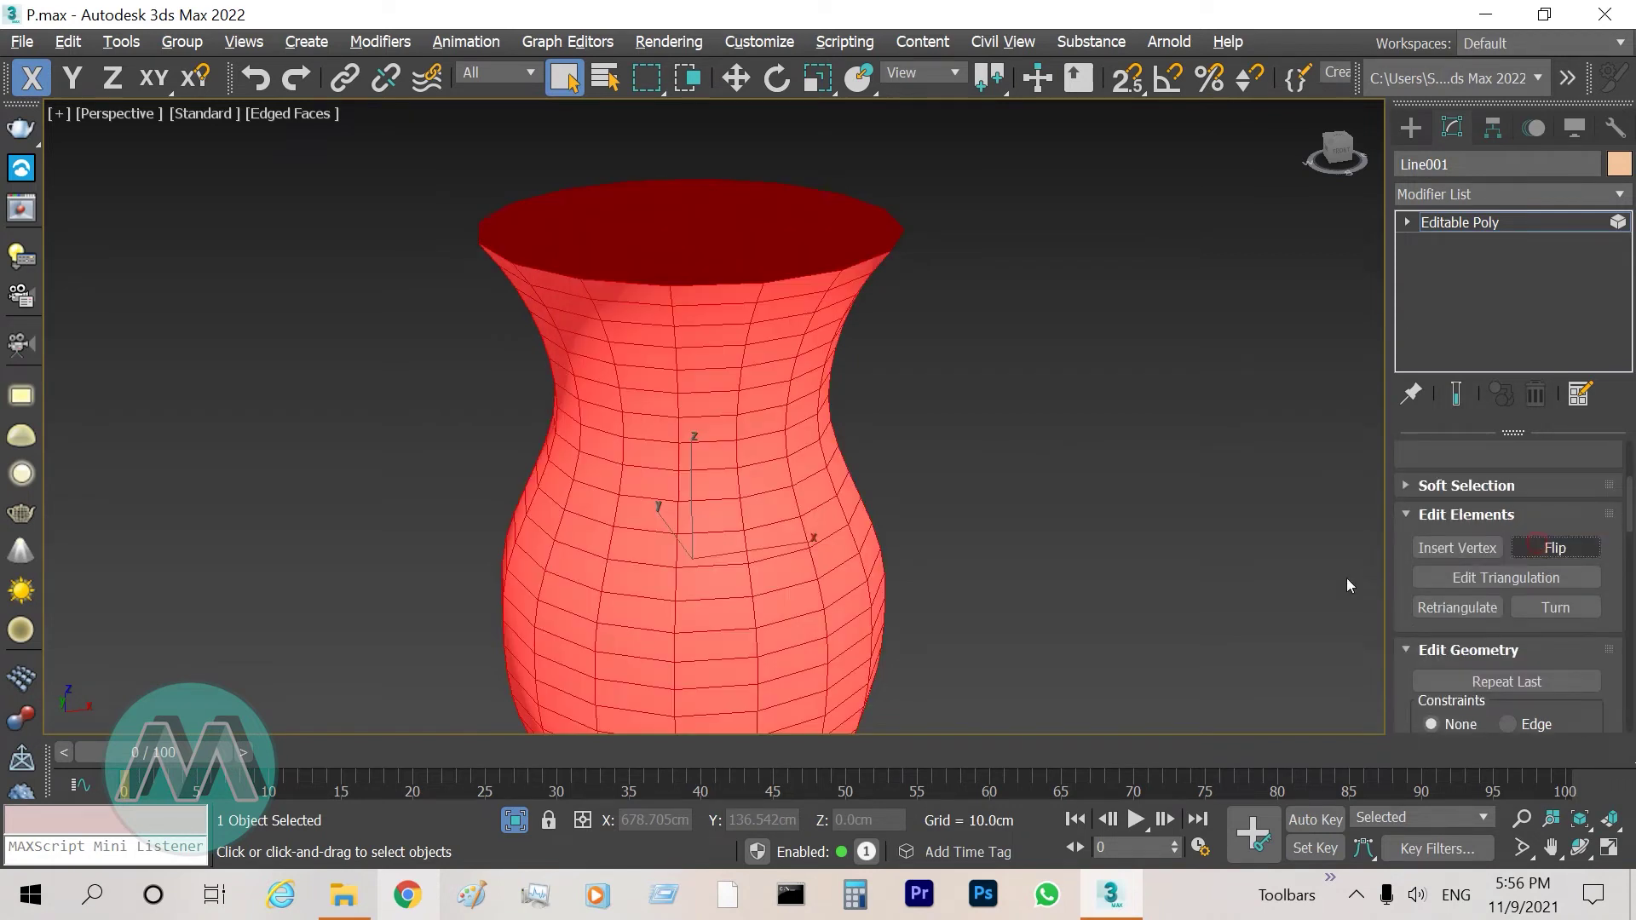
pyautogui.click(1522, 819)
pyautogui.moveTo(1230, 631); pyautogui.dragTo(1198, 606)
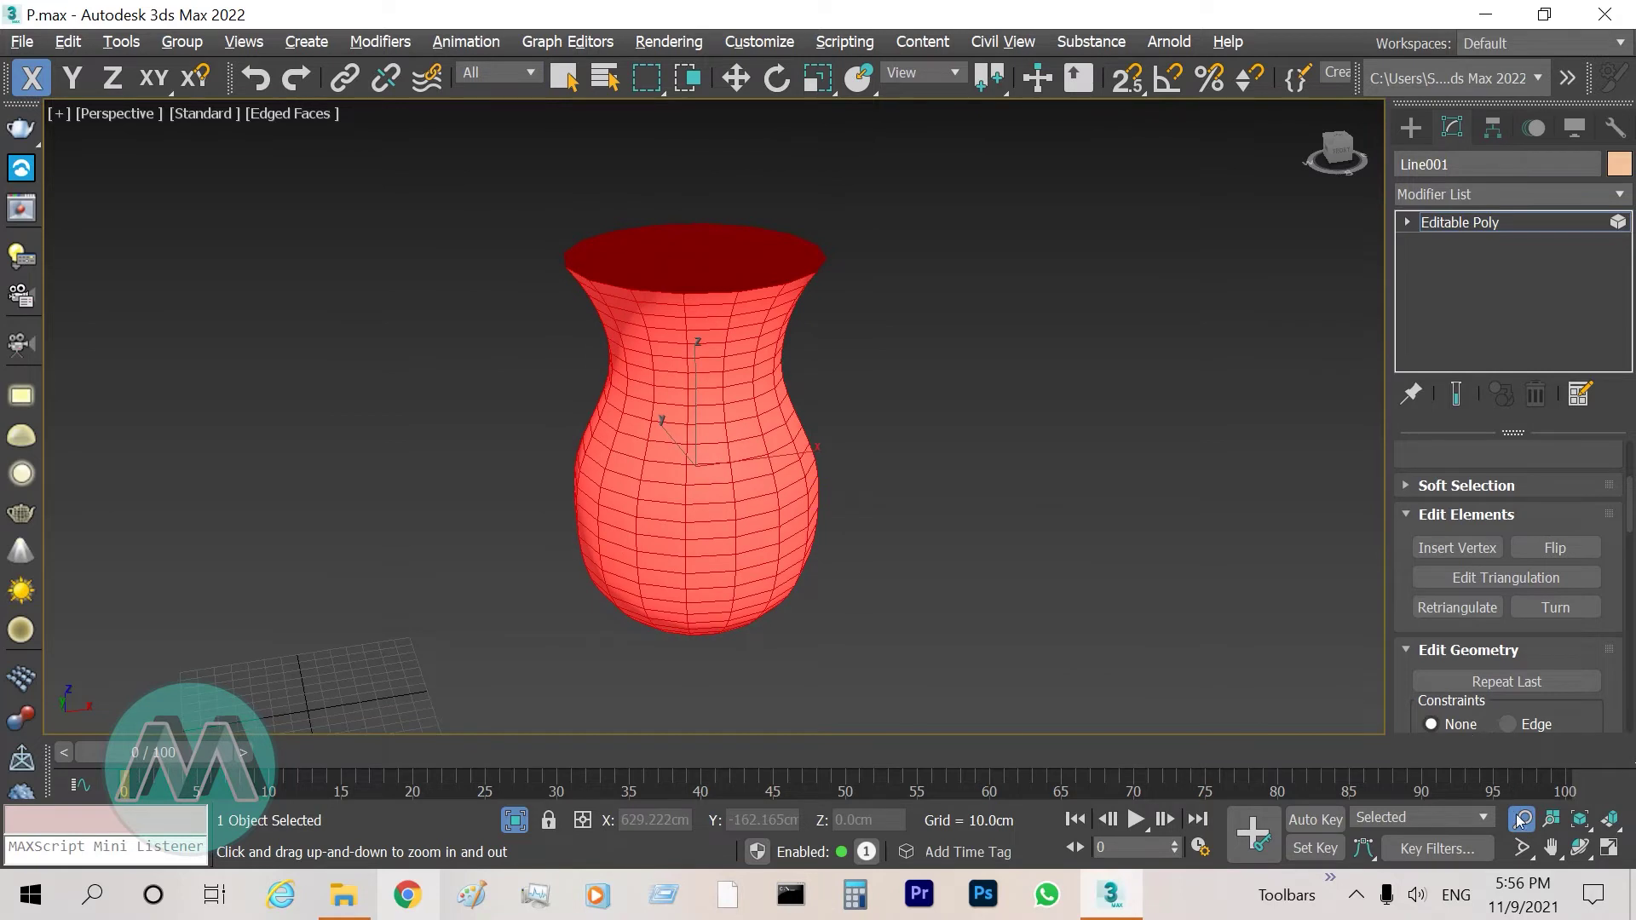
pyautogui.click(1578, 847)
pyautogui.moveTo(717, 500); pyautogui.dragTo(662, 428)
pyautogui.rightClick(934, 375)
pyautogui.click(961, 418)
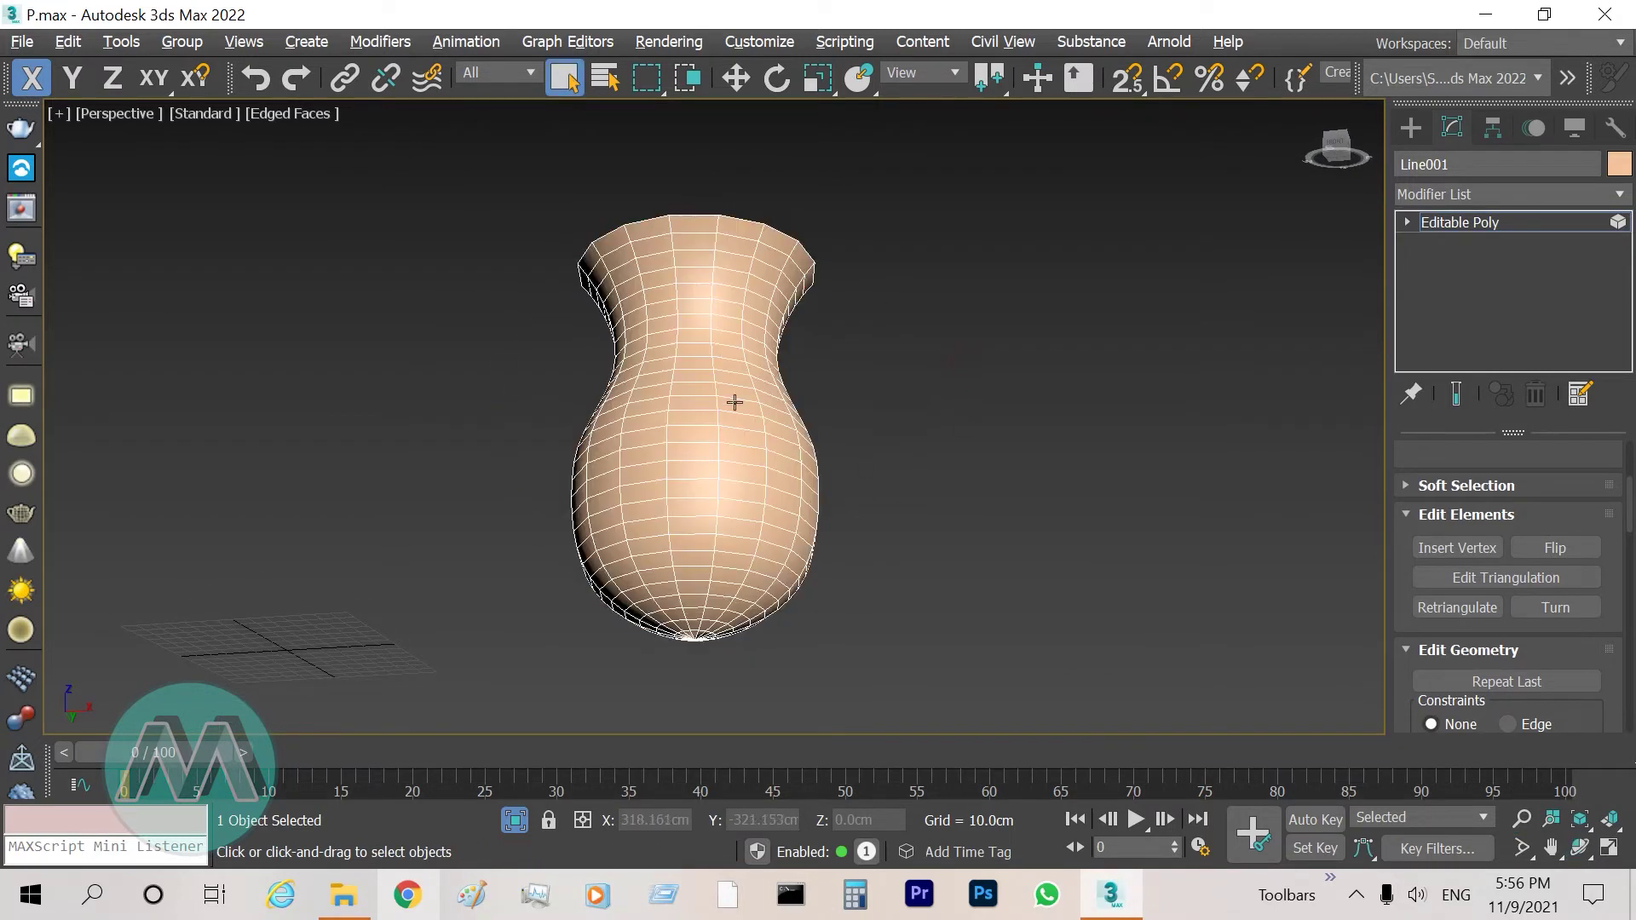
# Undo the vase's edits back through the conversion to Editable Poly
pyautogui.rightClick(255, 77)
pyautogui.click(289, 162)
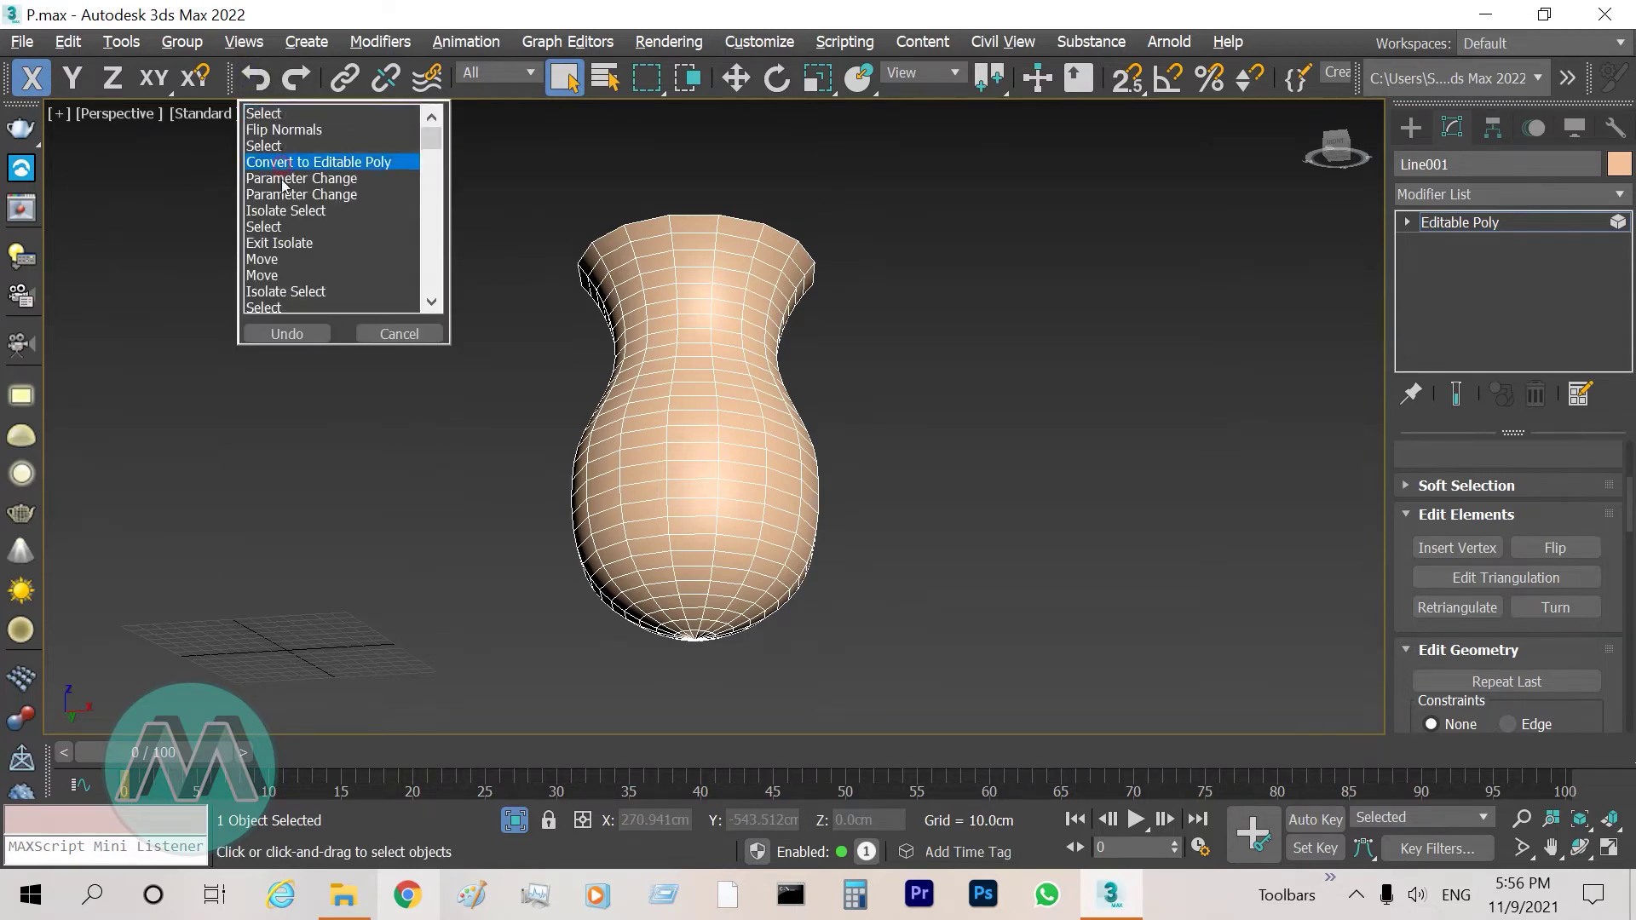
pyautogui.click(286, 333)
pyautogui.click(1580, 848)
pyautogui.moveTo(622, 426); pyautogui.dragTo(650, 464)
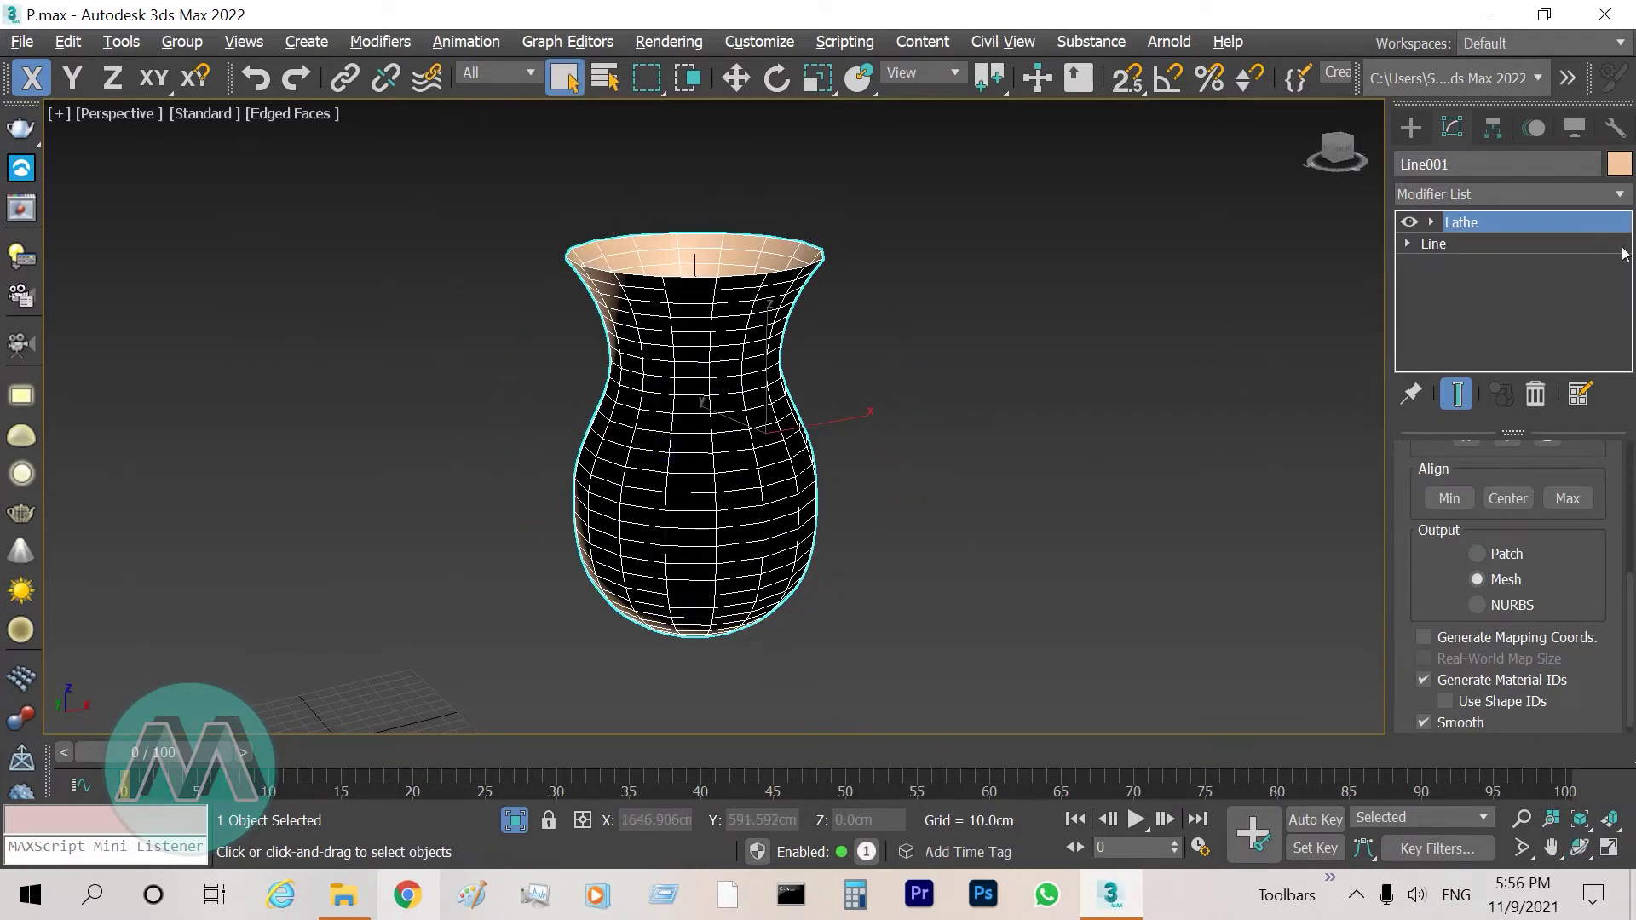
# Add a Normal modifier above the vase's Lathe modifier and check the outer faces
pyautogui.click(1619, 196)
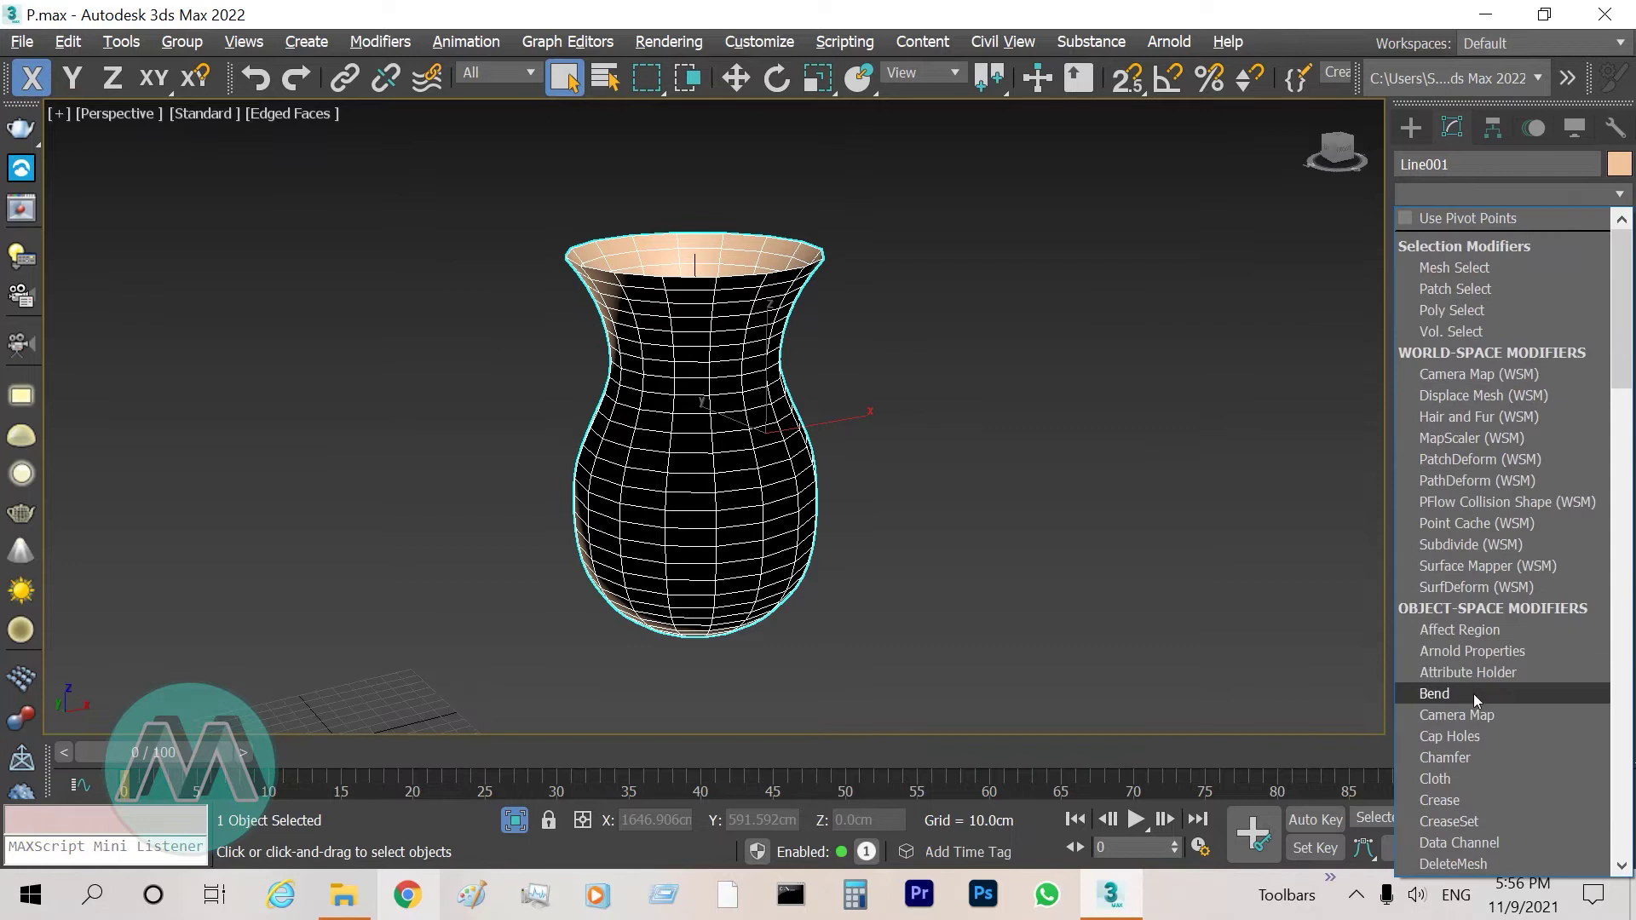
pyautogui.write('n')
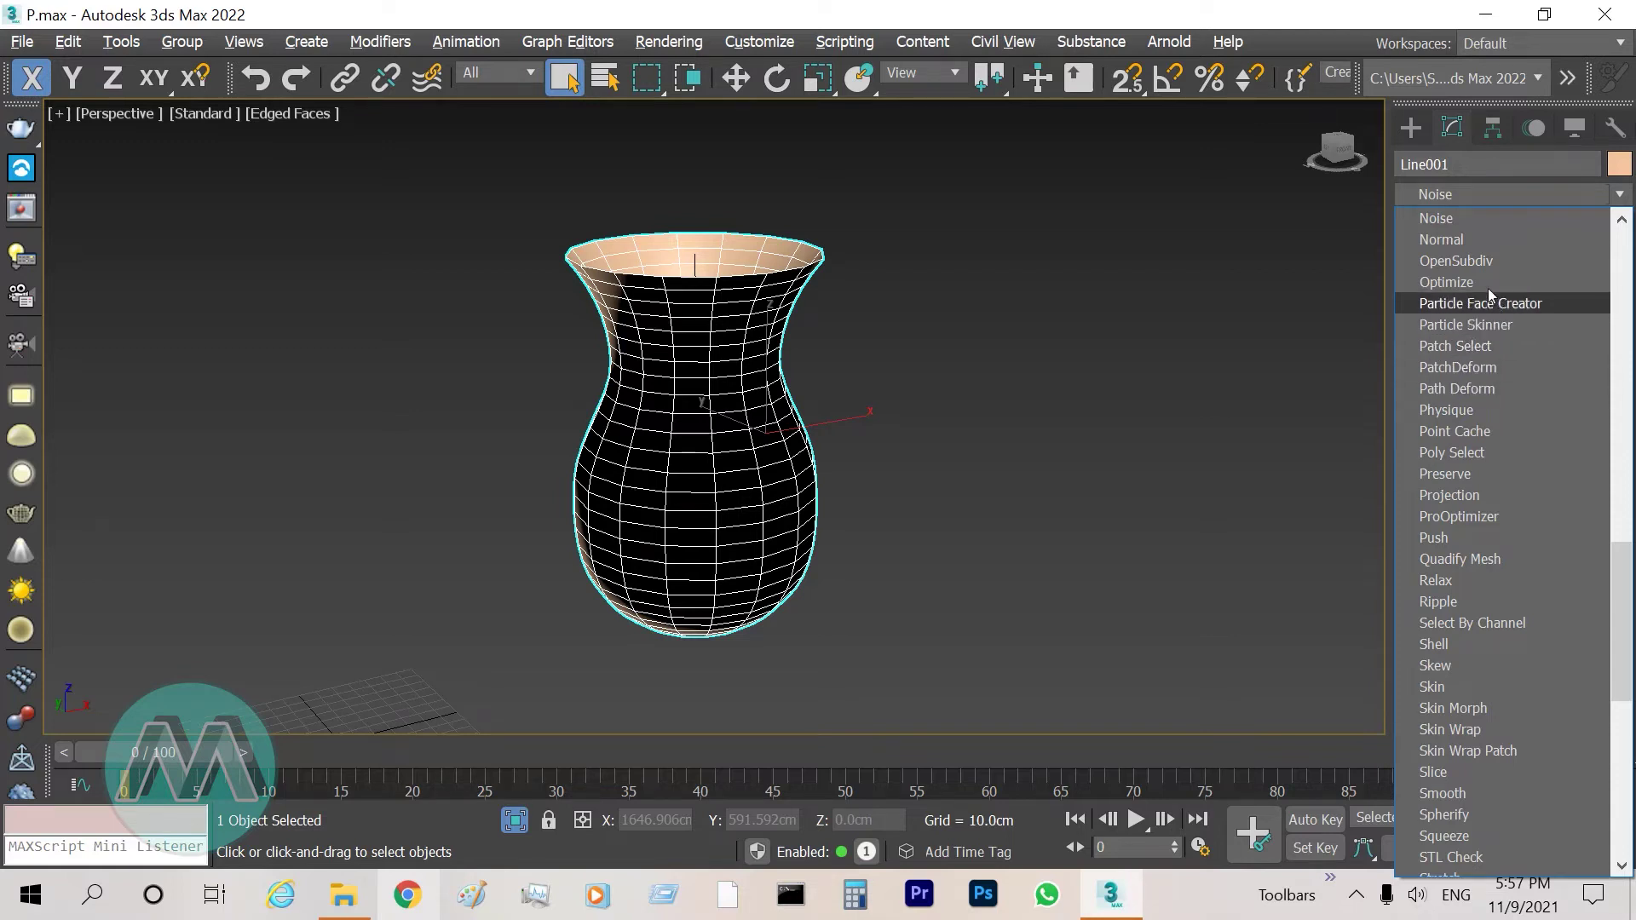
pyautogui.click(1445, 242)
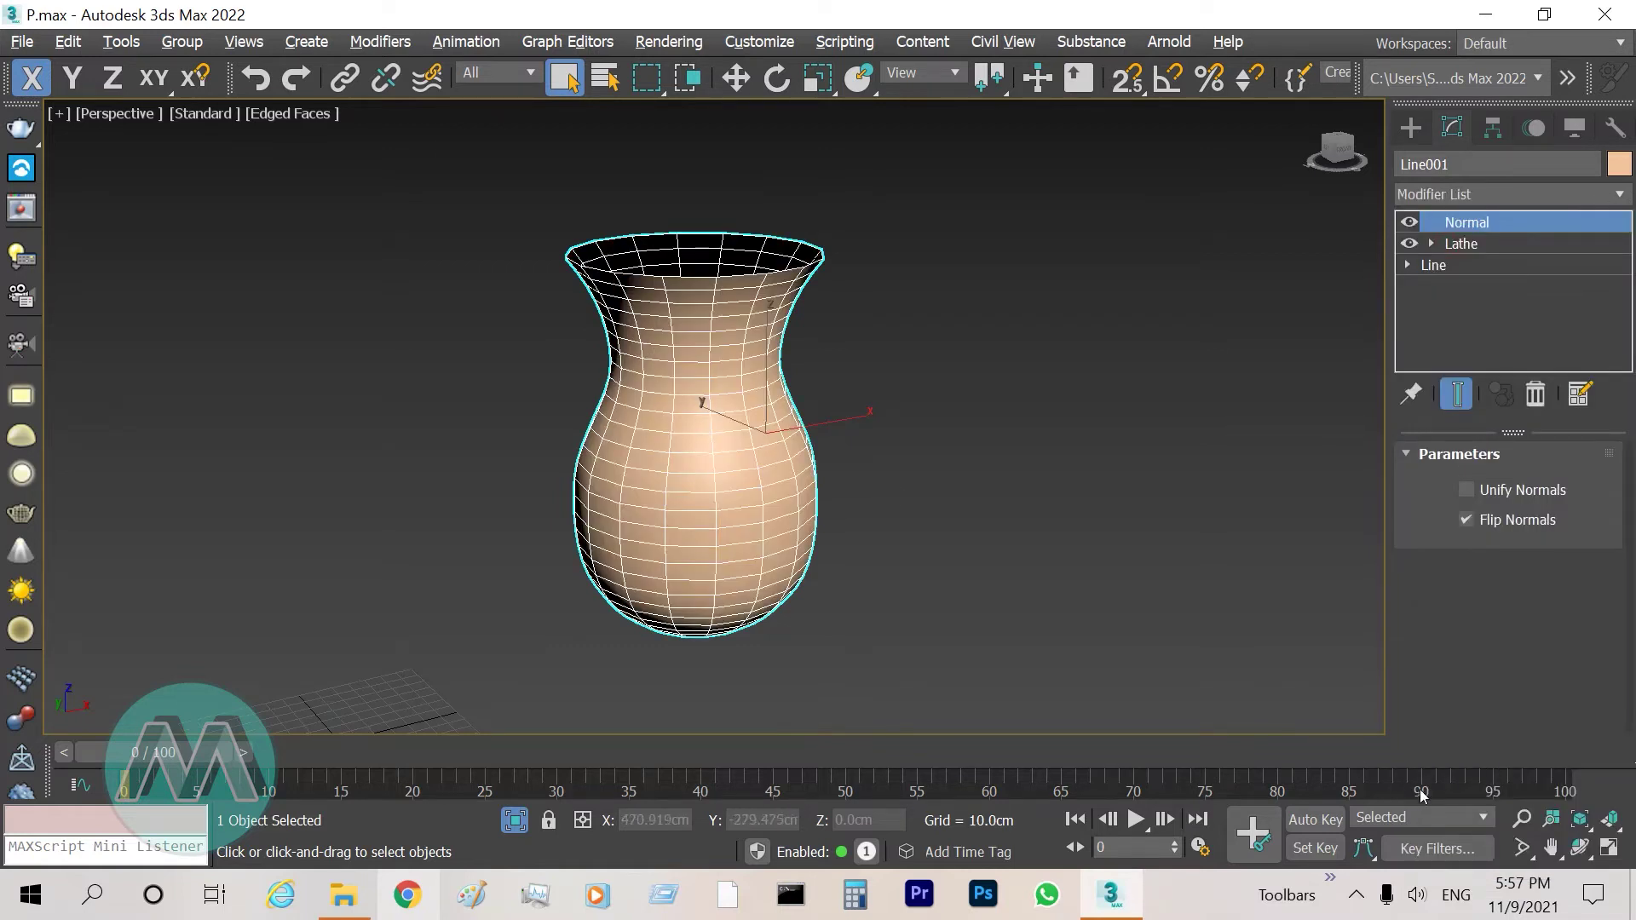
pyautogui.click(1579, 848)
pyautogui.moveTo(703, 447); pyautogui.dragTo(642, 384)
pyautogui.rightClick(642, 383)
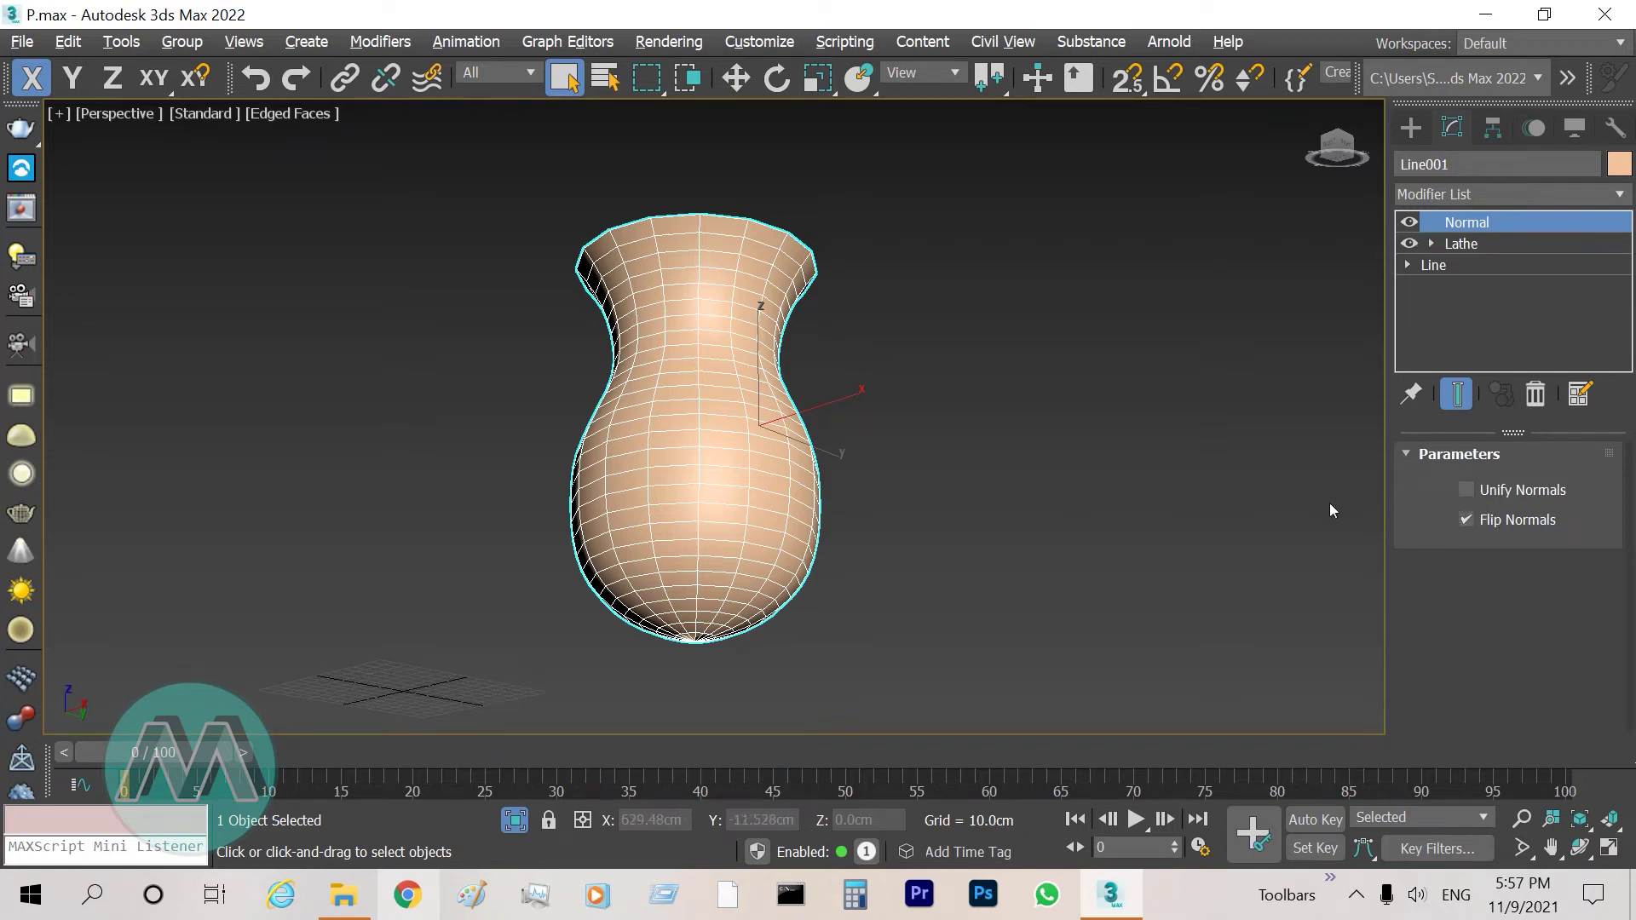
# Compare the vase with the Normal modifier's Flip Normals off and on, and inspect its inner and outer faces
pyautogui.click(1463, 516)
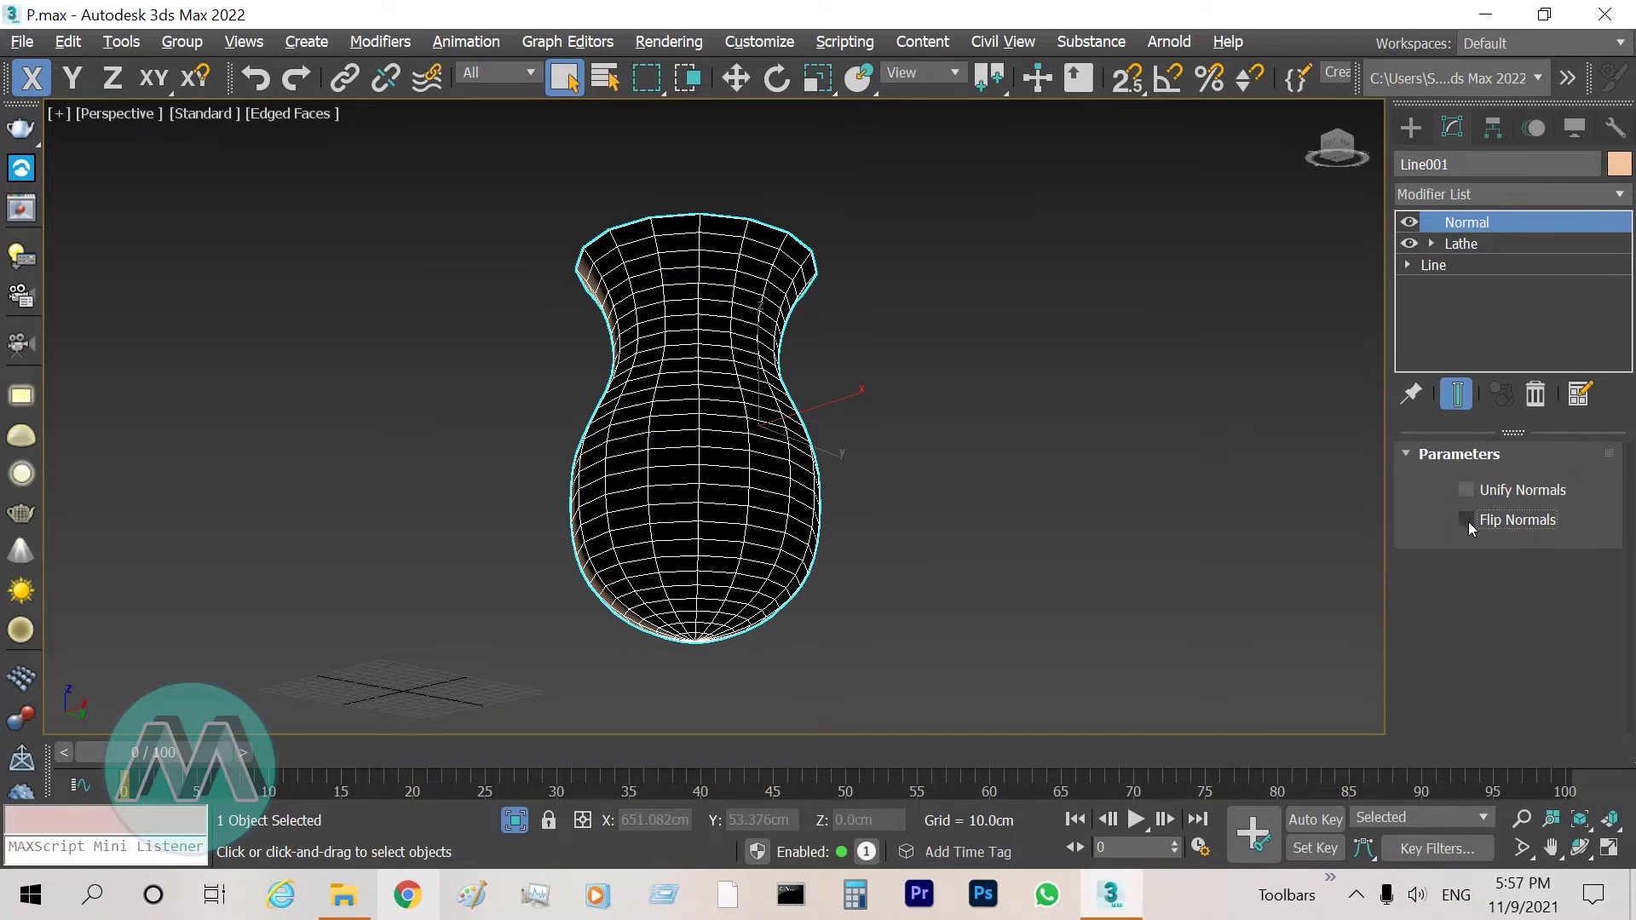
pyautogui.click(1465, 519)
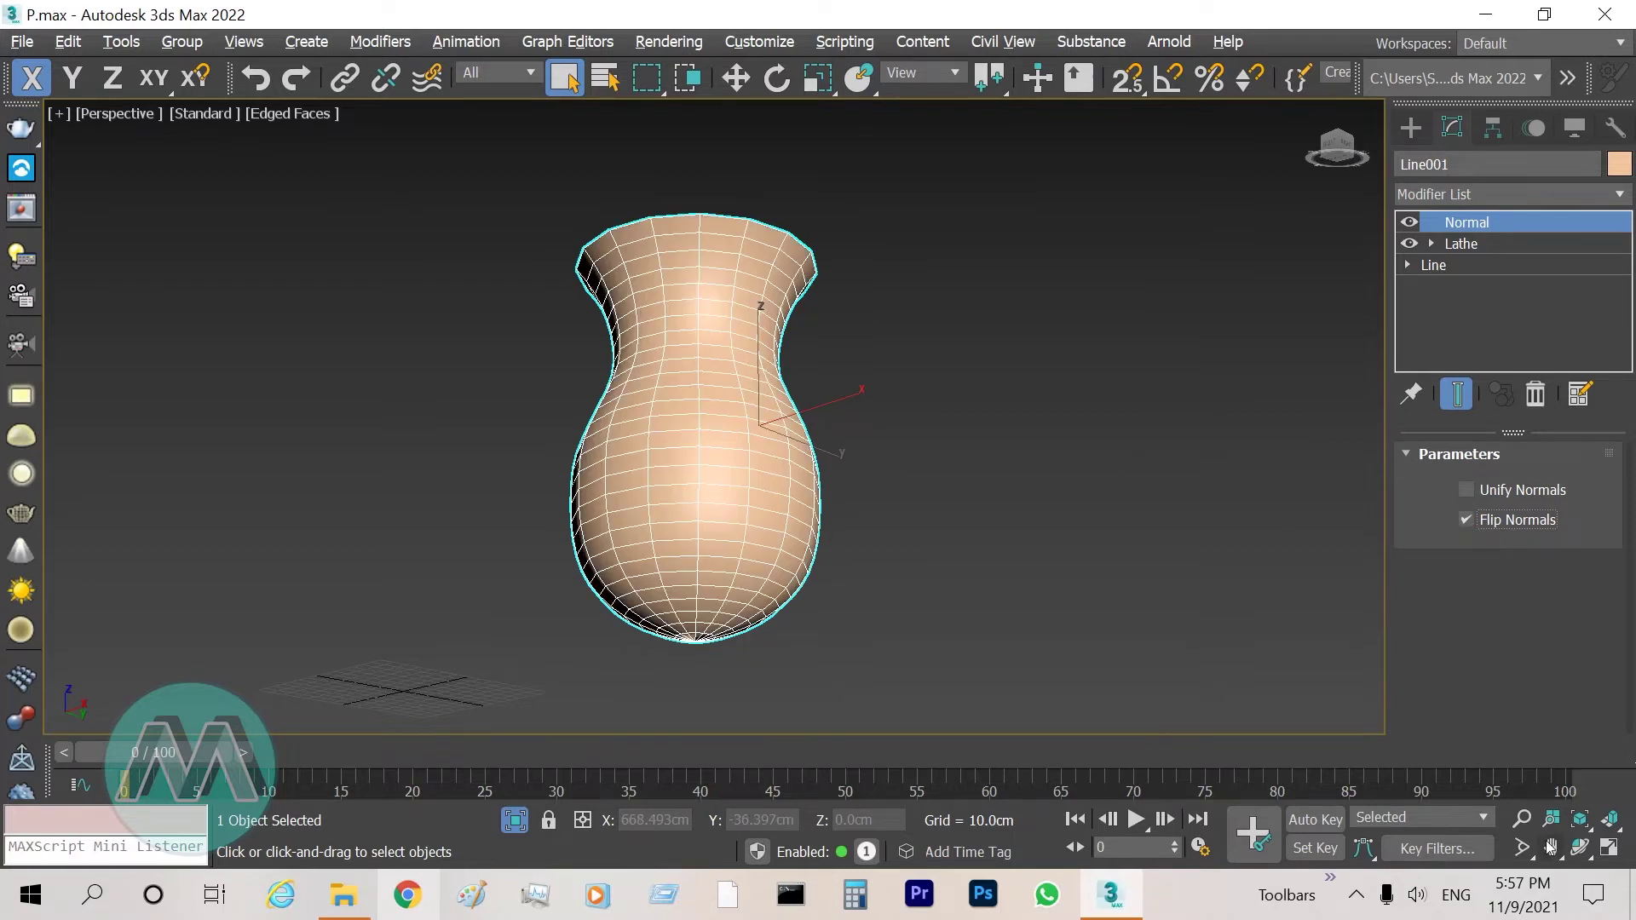
pyautogui.click(1521, 818)
pyautogui.moveTo(676, 272); pyautogui.dragTo(682, 203)
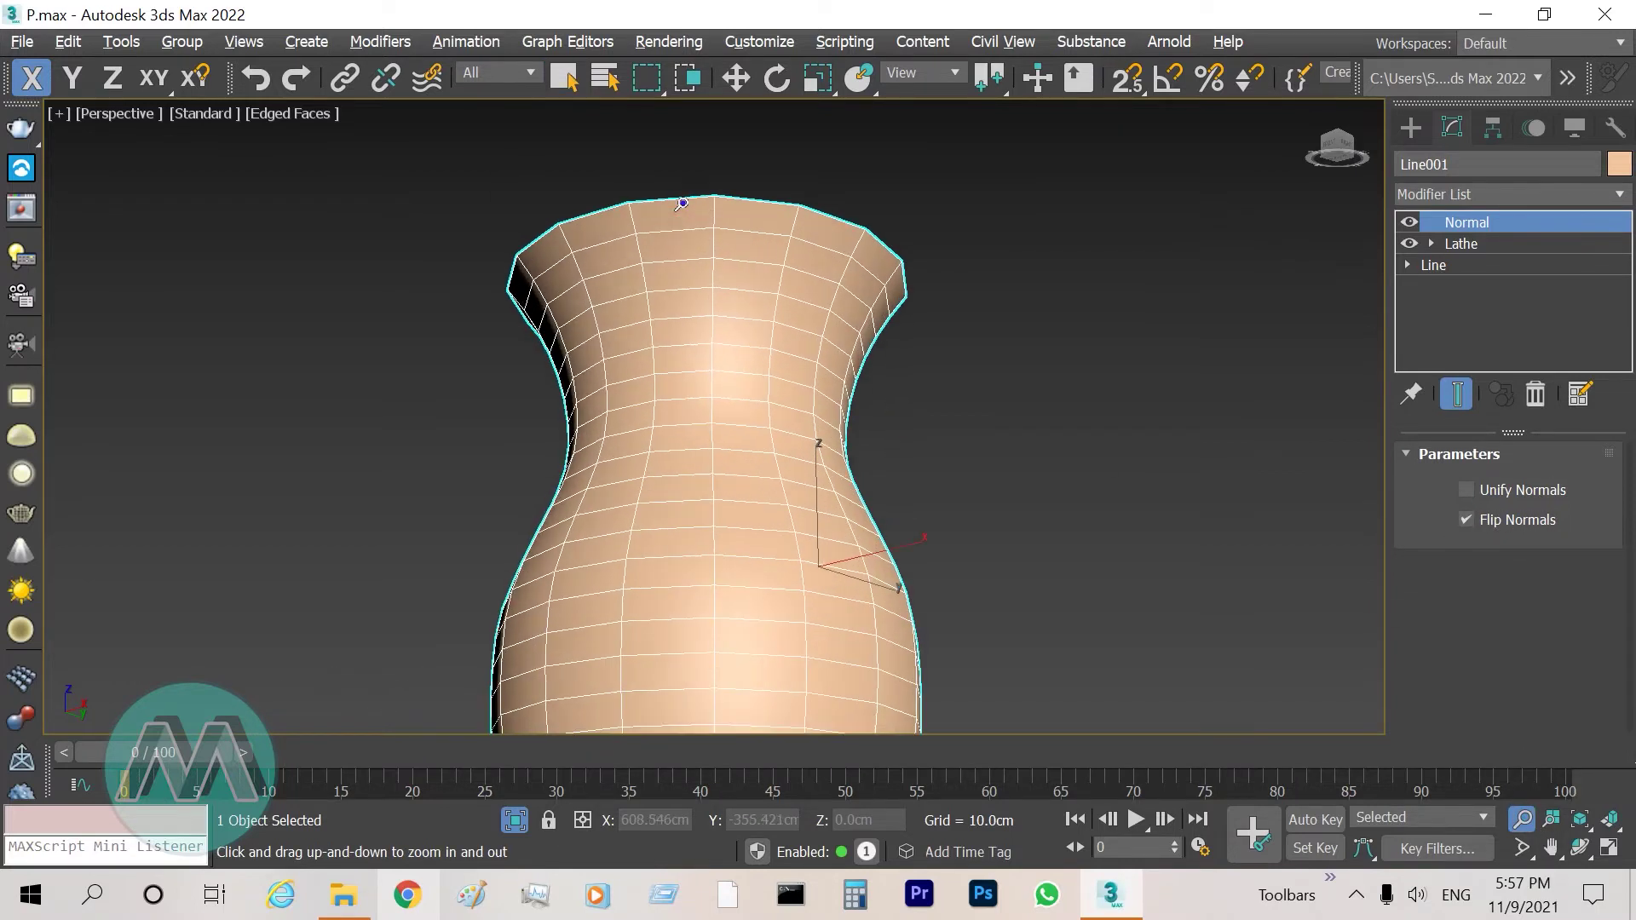
pyautogui.rightClick(682, 203)
pyautogui.click(1550, 848)
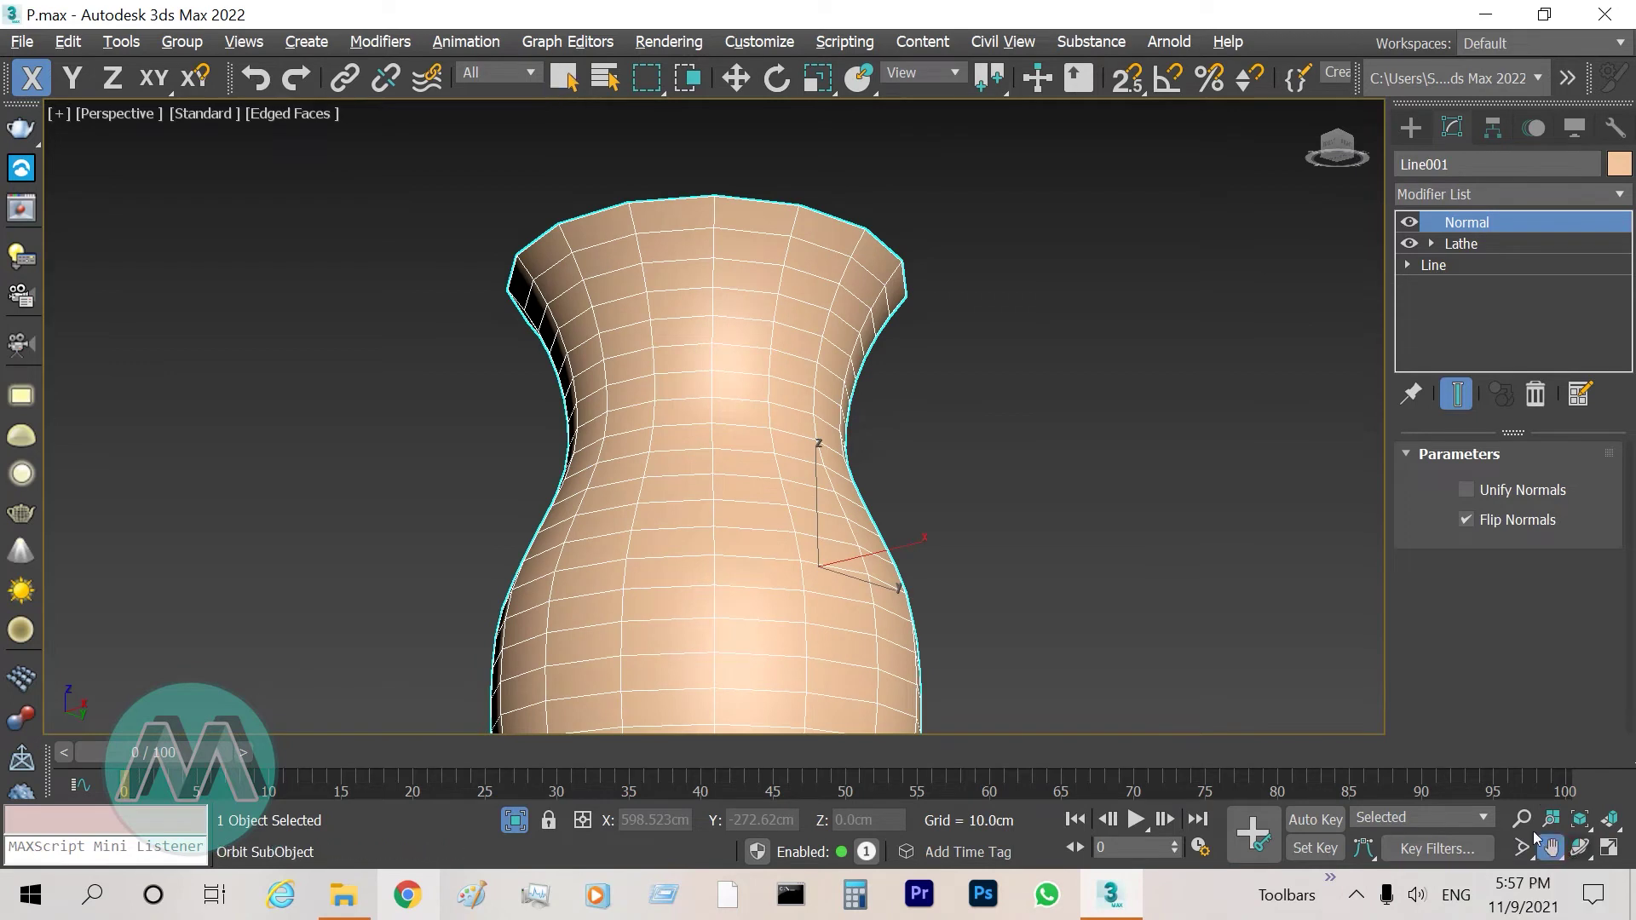
pyautogui.click(1579, 848)
pyautogui.moveTo(707, 353); pyautogui.dragTo(707, 460)
pyautogui.rightClick(708, 460)
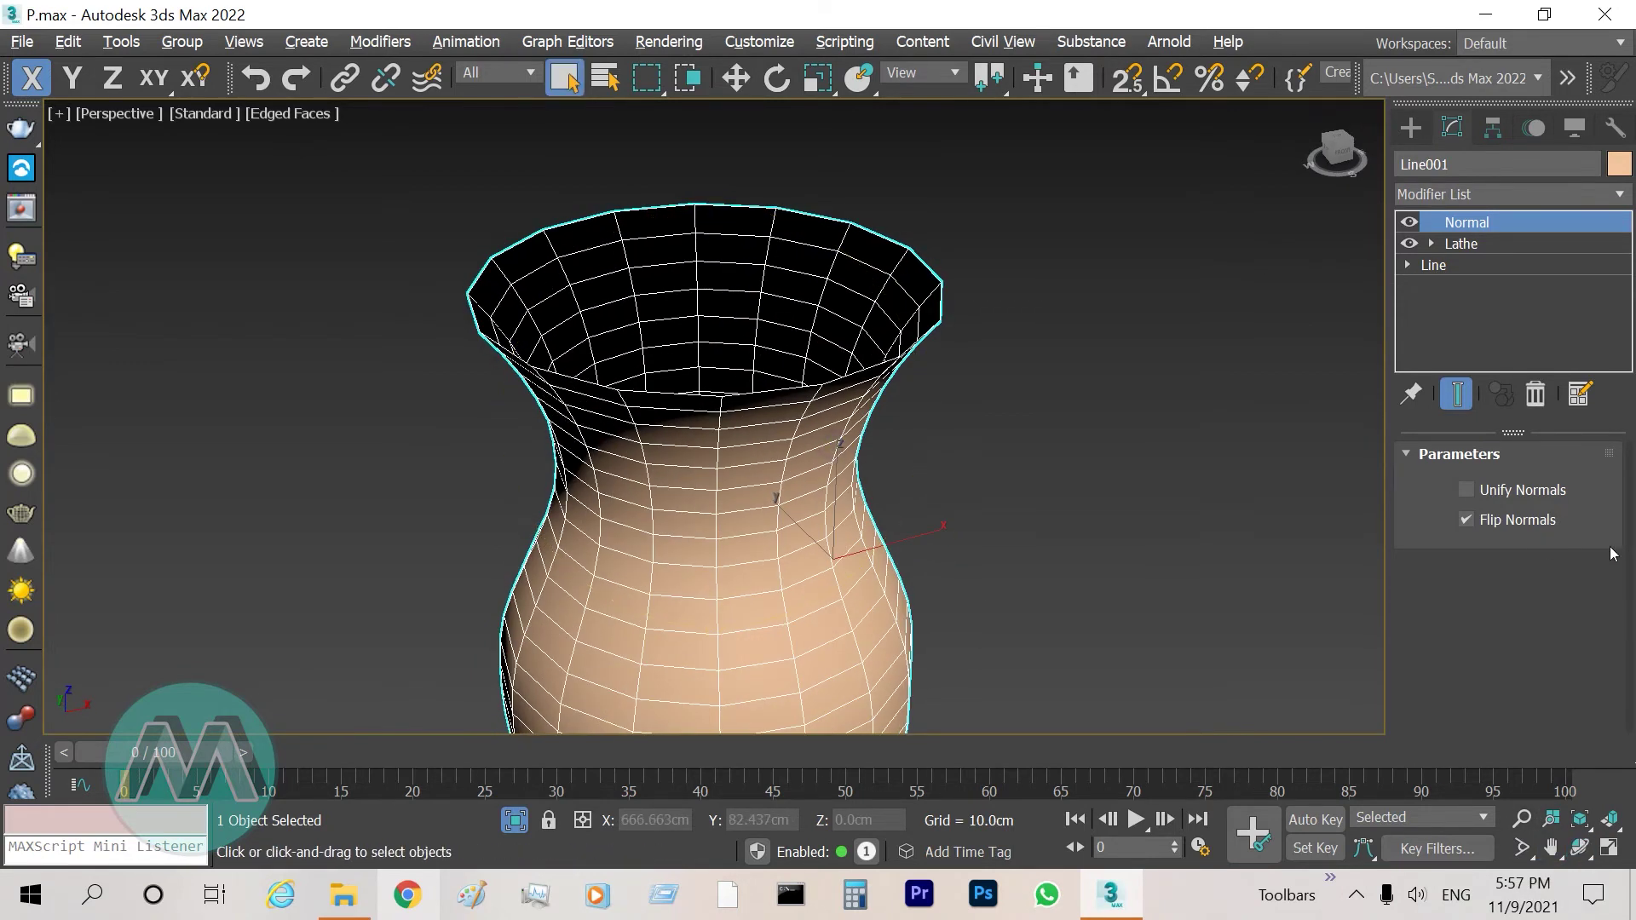
# Delete the Normal modifier from the vase and enable Flip Normals in its Lathe modifier instead
pyautogui.click(1465, 521)
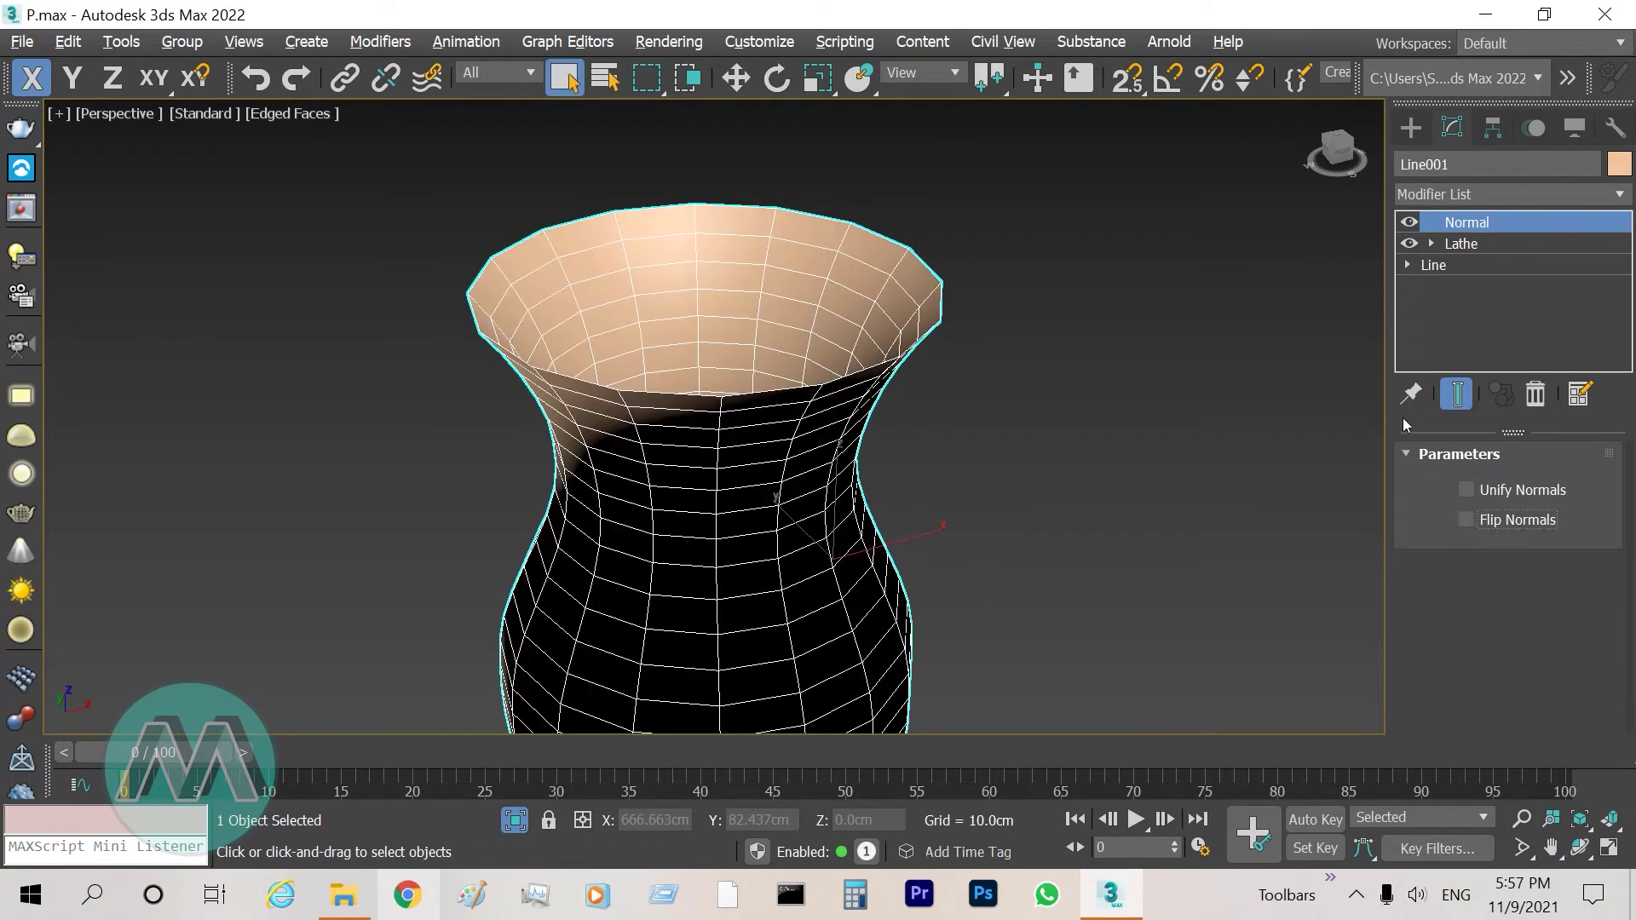
pyautogui.rightClick(1474, 227)
pyautogui.click(1465, 266)
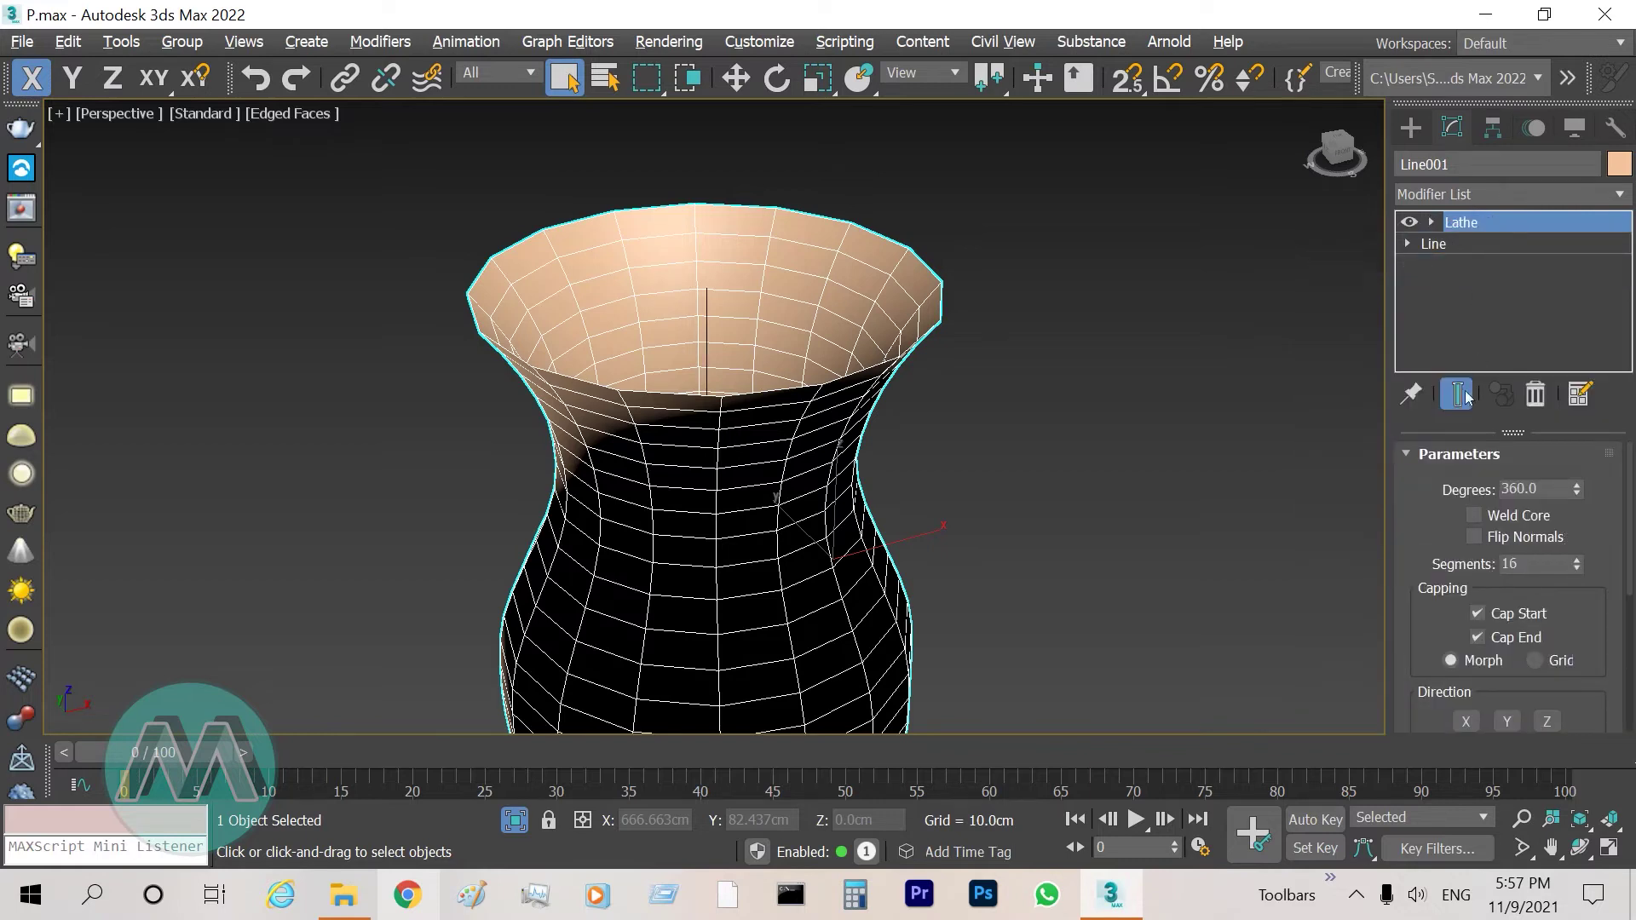
pyautogui.click(1474, 537)
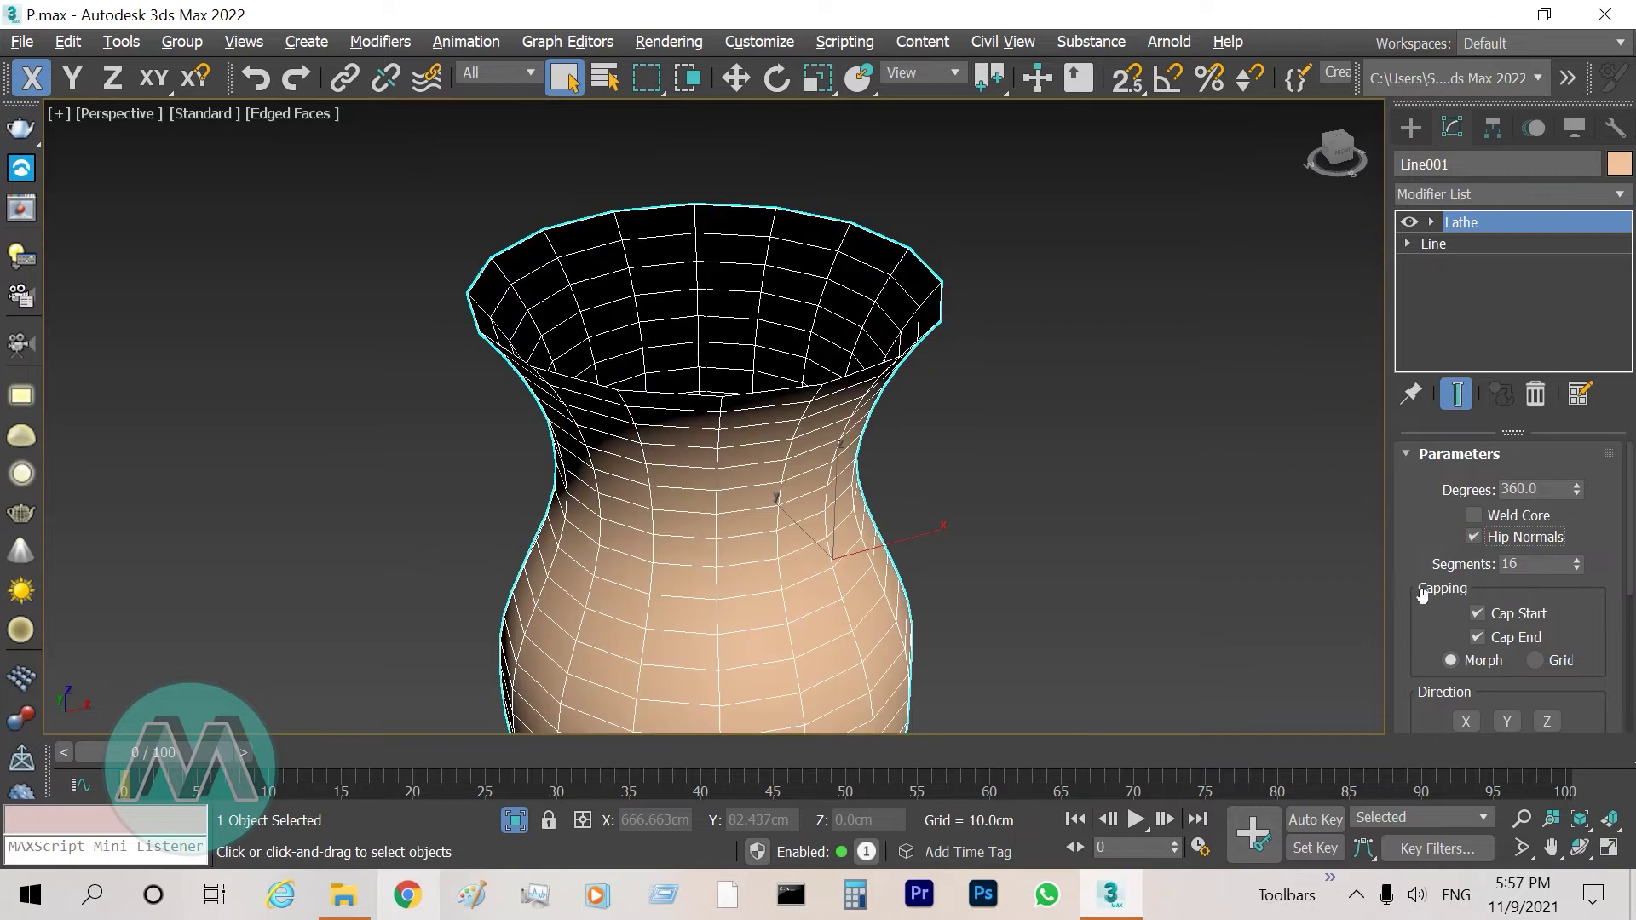
# Examine the shading around the centre of the vase's underside up close, and toggle isolation off and on
pyautogui.click(1522, 819)
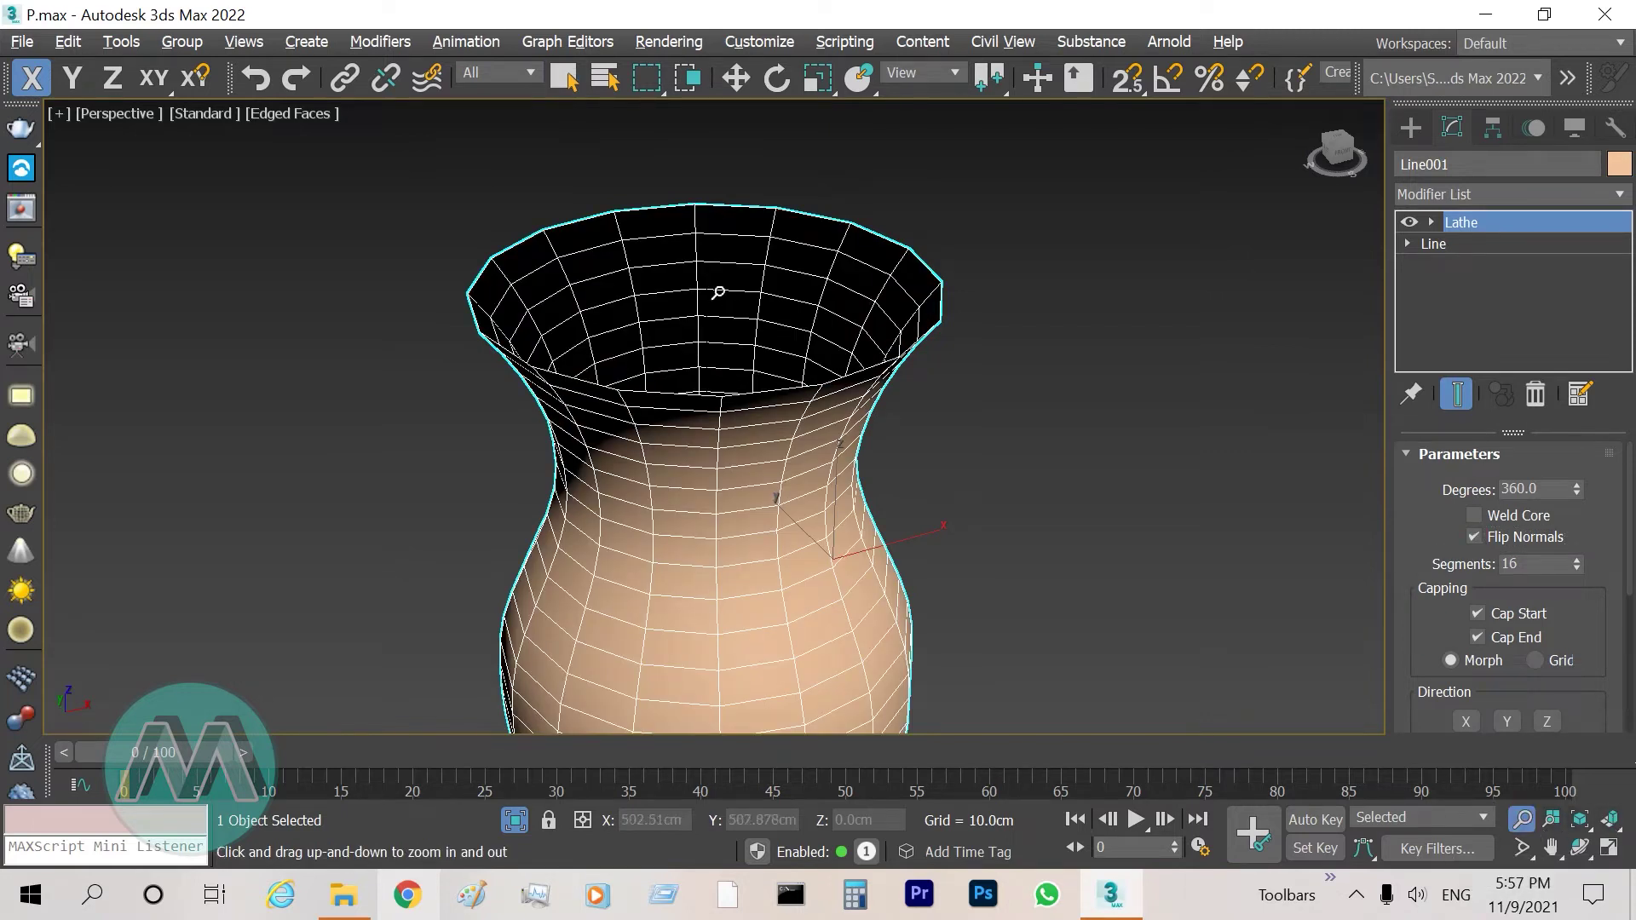
pyautogui.moveTo(716, 290); pyautogui.dragTo(698, 359)
pyautogui.click(1580, 848)
pyautogui.moveTo(712, 486); pyautogui.dragTo(844, 419)
pyautogui.rightClick(846, 421)
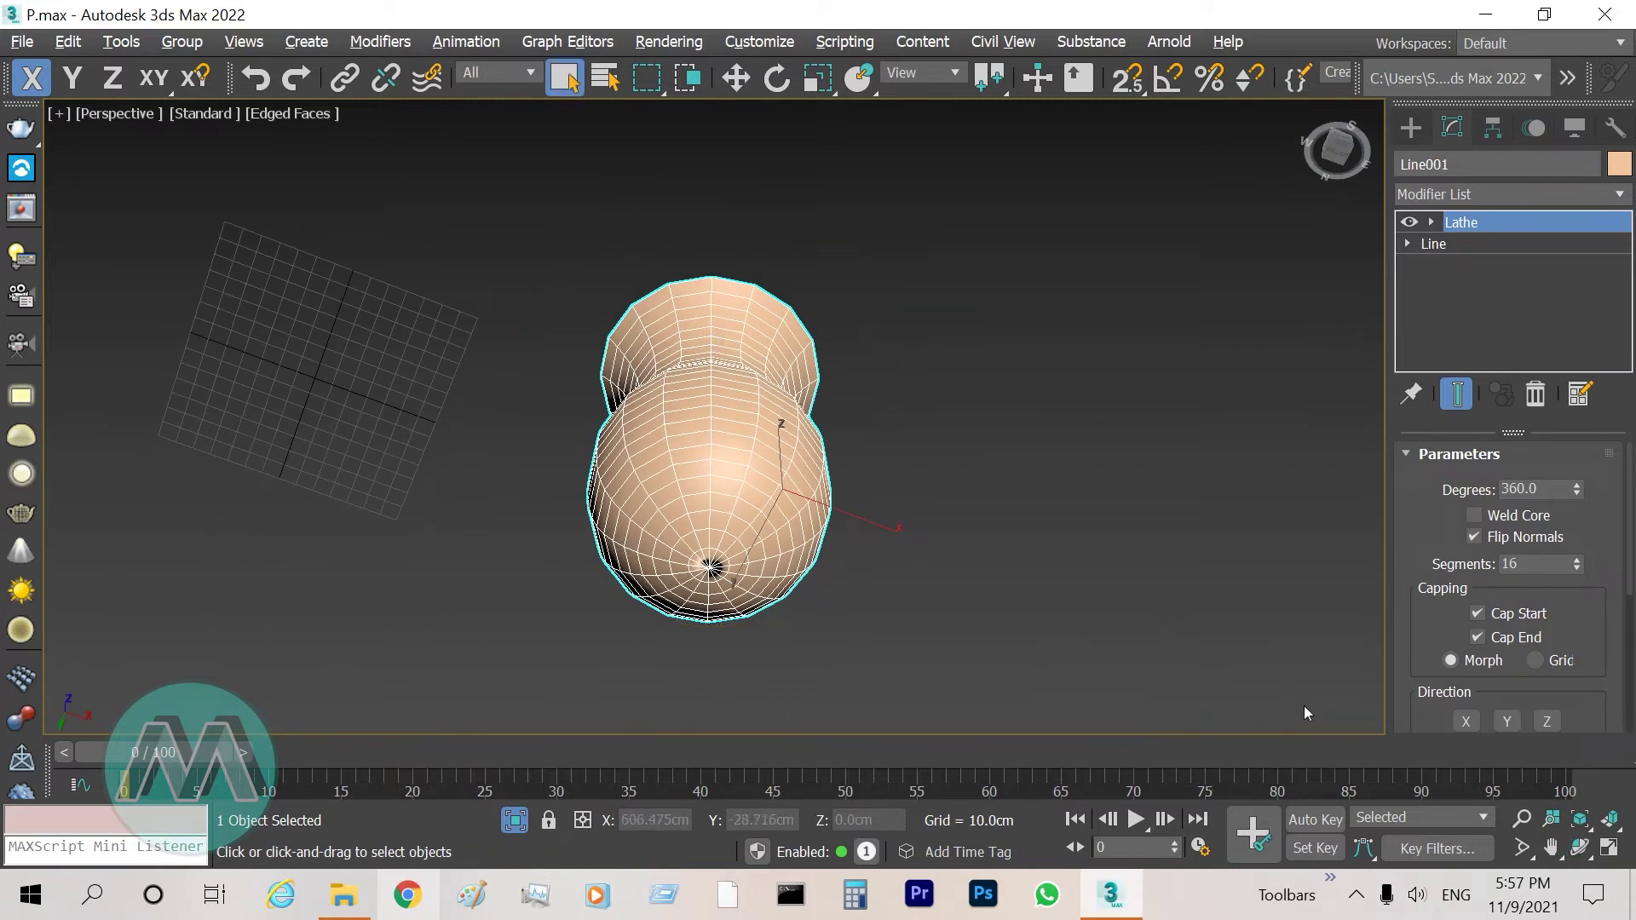
pyautogui.click(1522, 818)
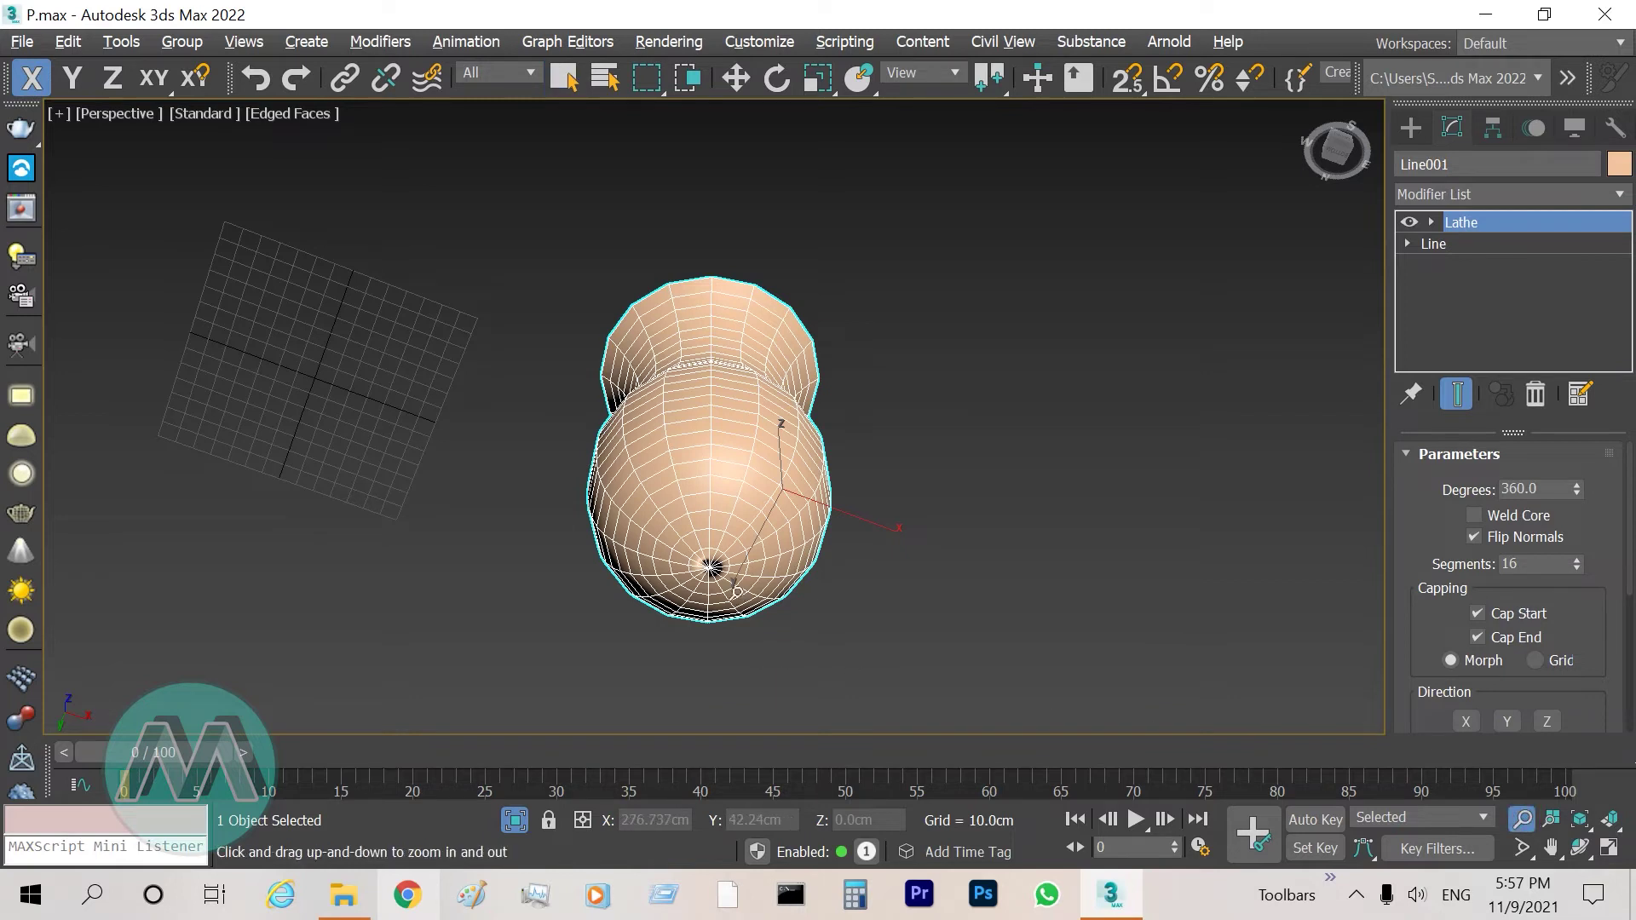
pyautogui.moveTo(720, 586); pyautogui.dragTo(614, 509)
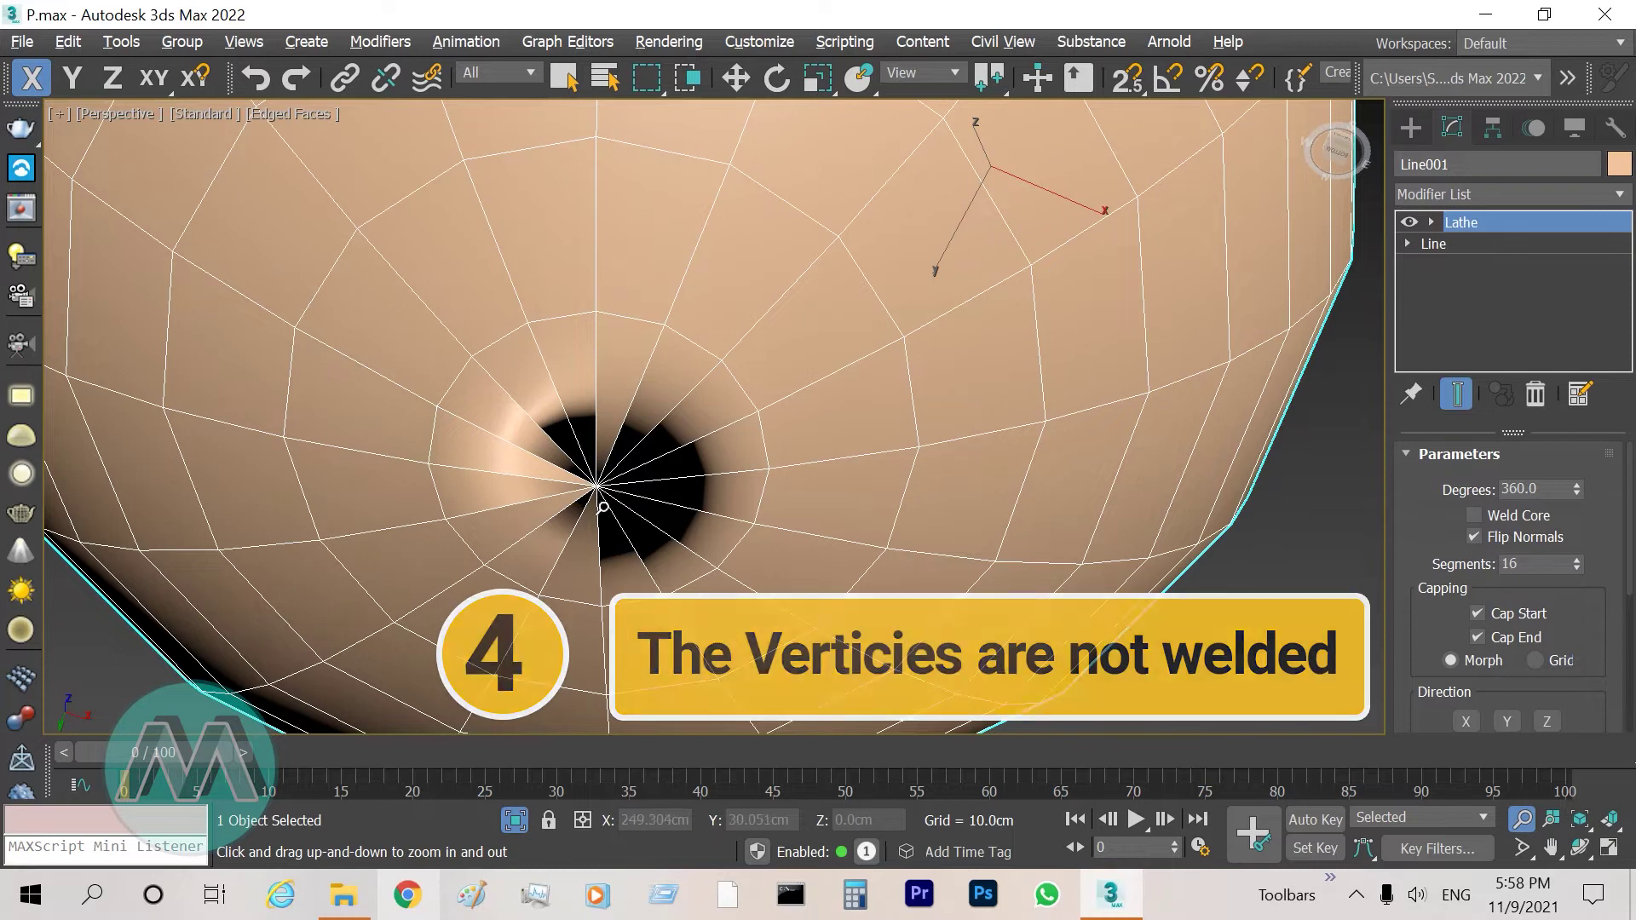
pyautogui.click(514, 820)
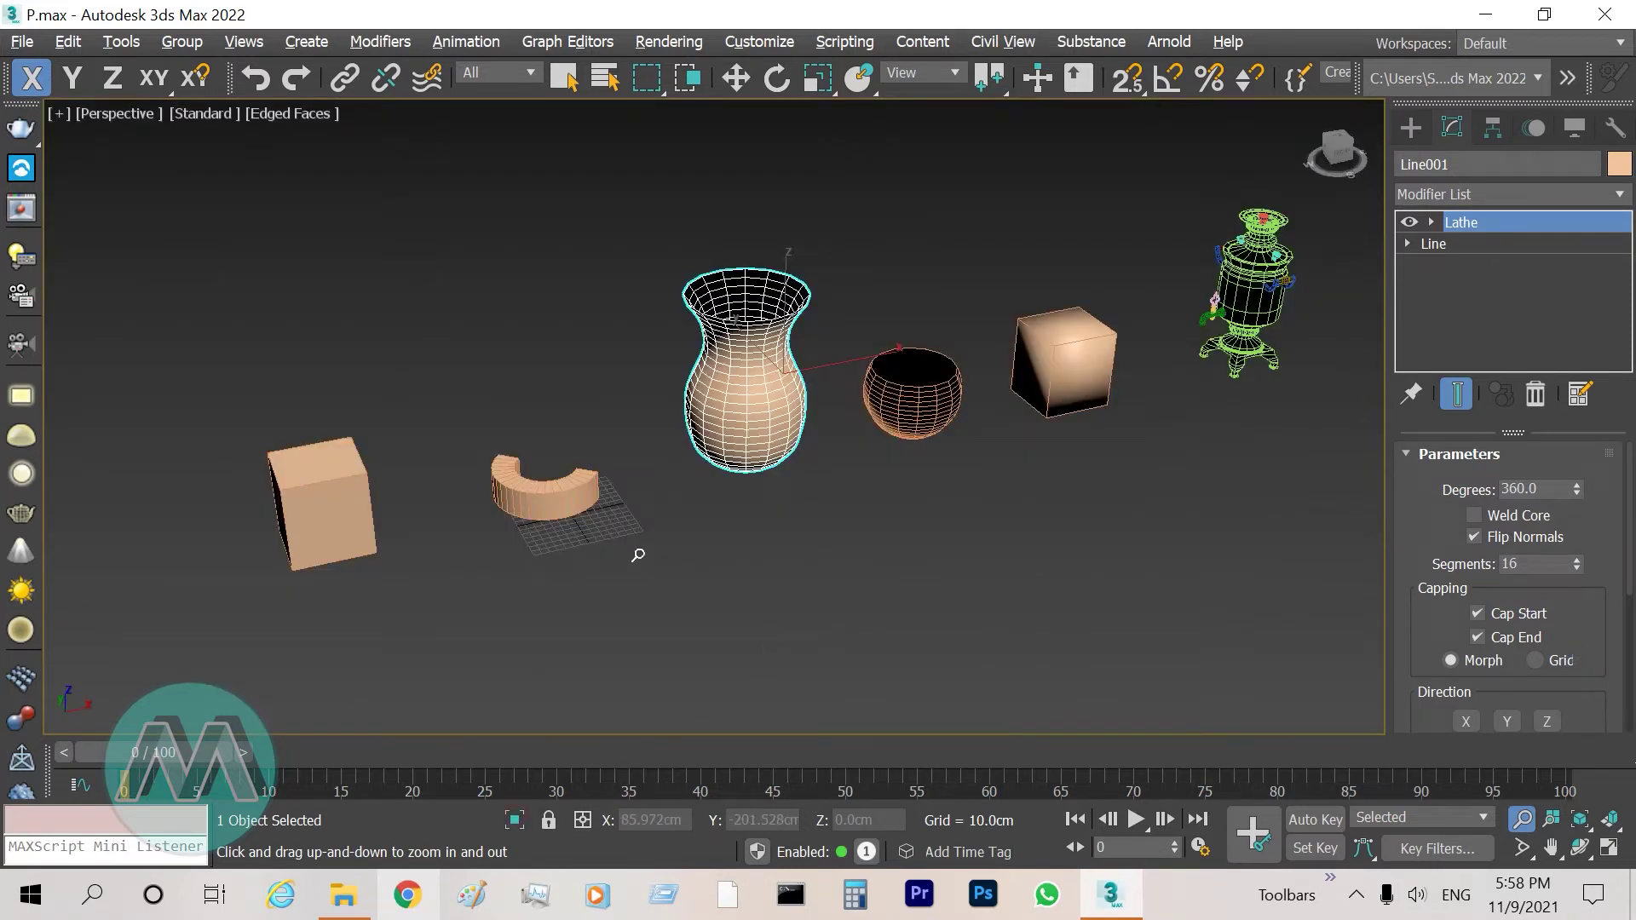
pyautogui.click(515, 819)
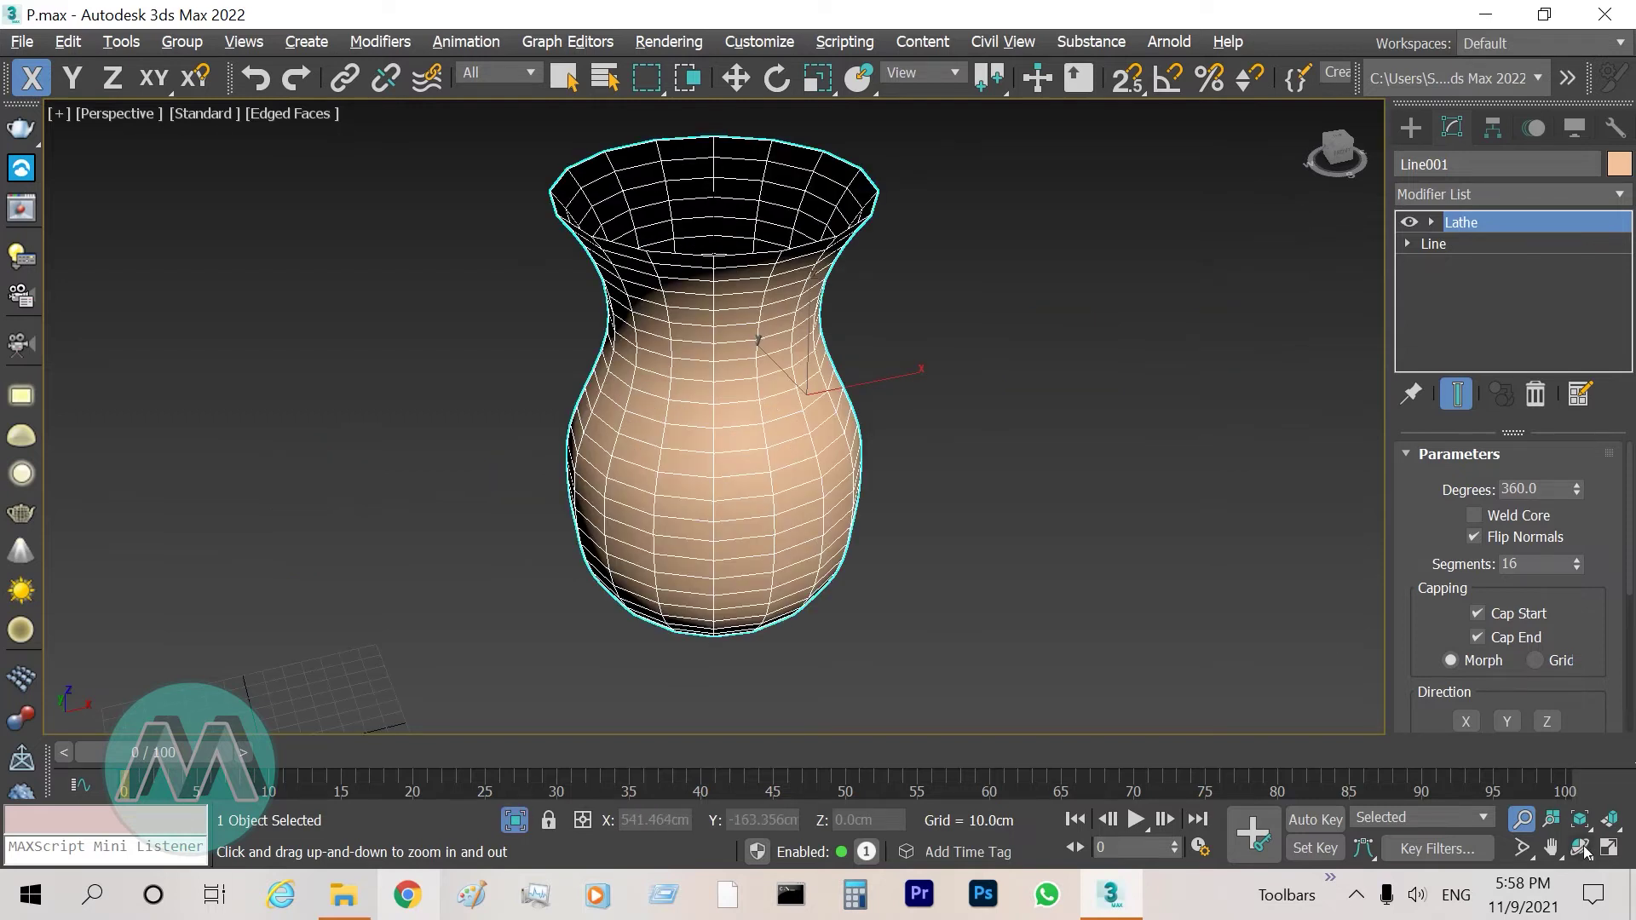
# Enable Weld Core in the vase's Lathe modifier to weld the vertices at the centre of its underside
pyautogui.click(1580, 847)
pyautogui.moveTo(742, 503); pyautogui.dragTo(681, 324)
pyautogui.rightClick(682, 323)
pyautogui.click(1522, 819)
pyautogui.moveTo(720, 579); pyautogui.dragTo(738, 530)
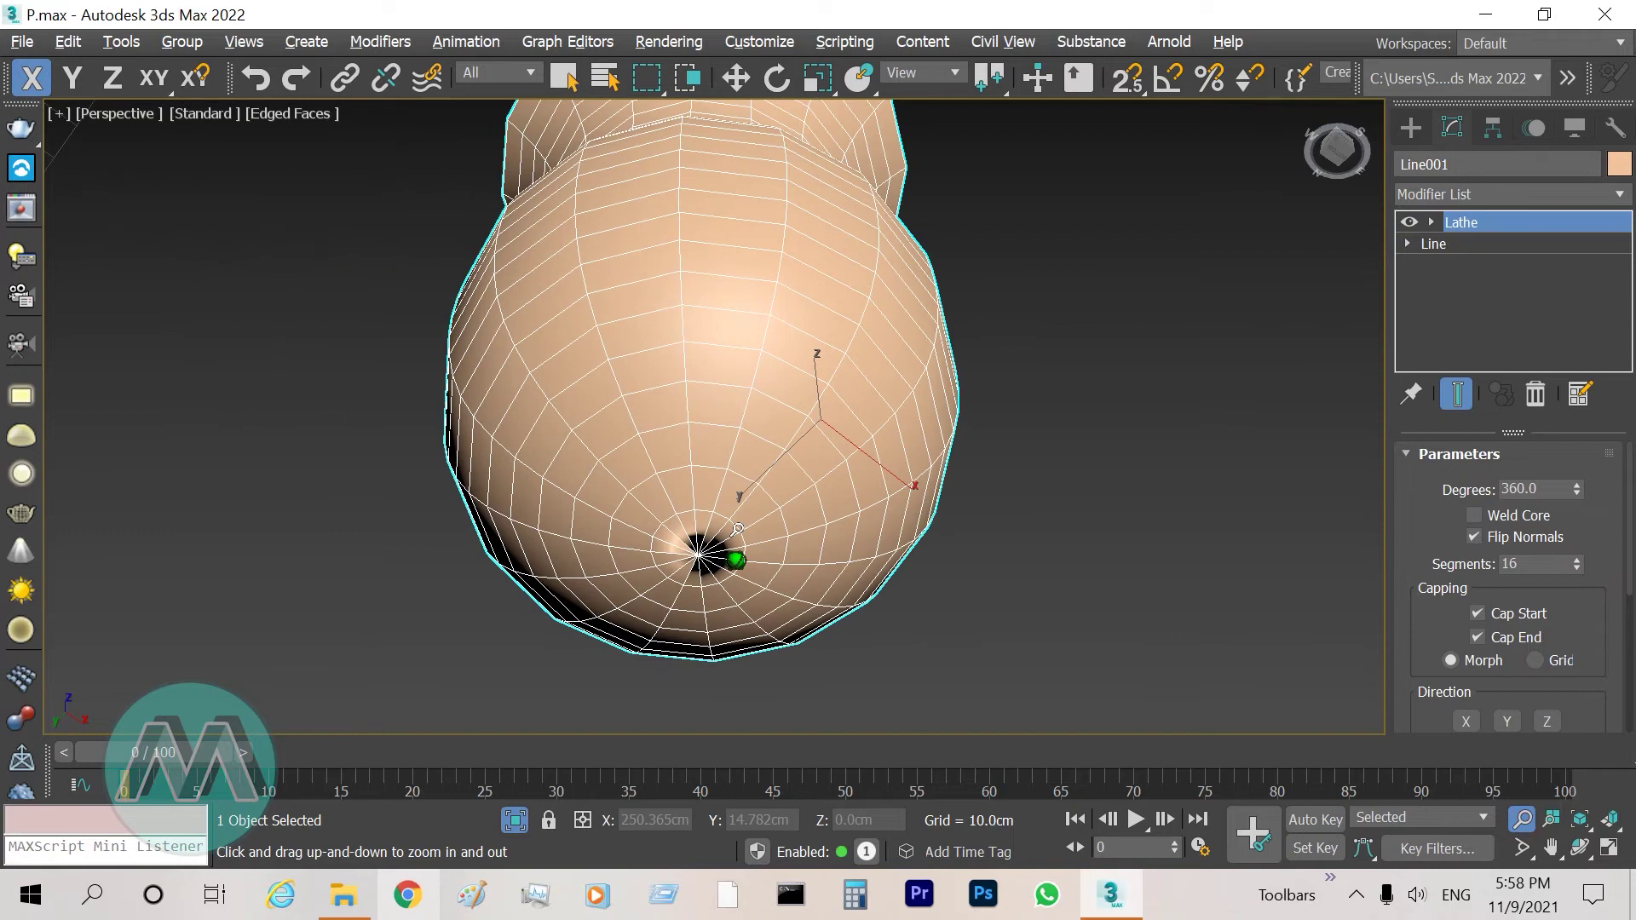
pyautogui.rightClick(738, 529)
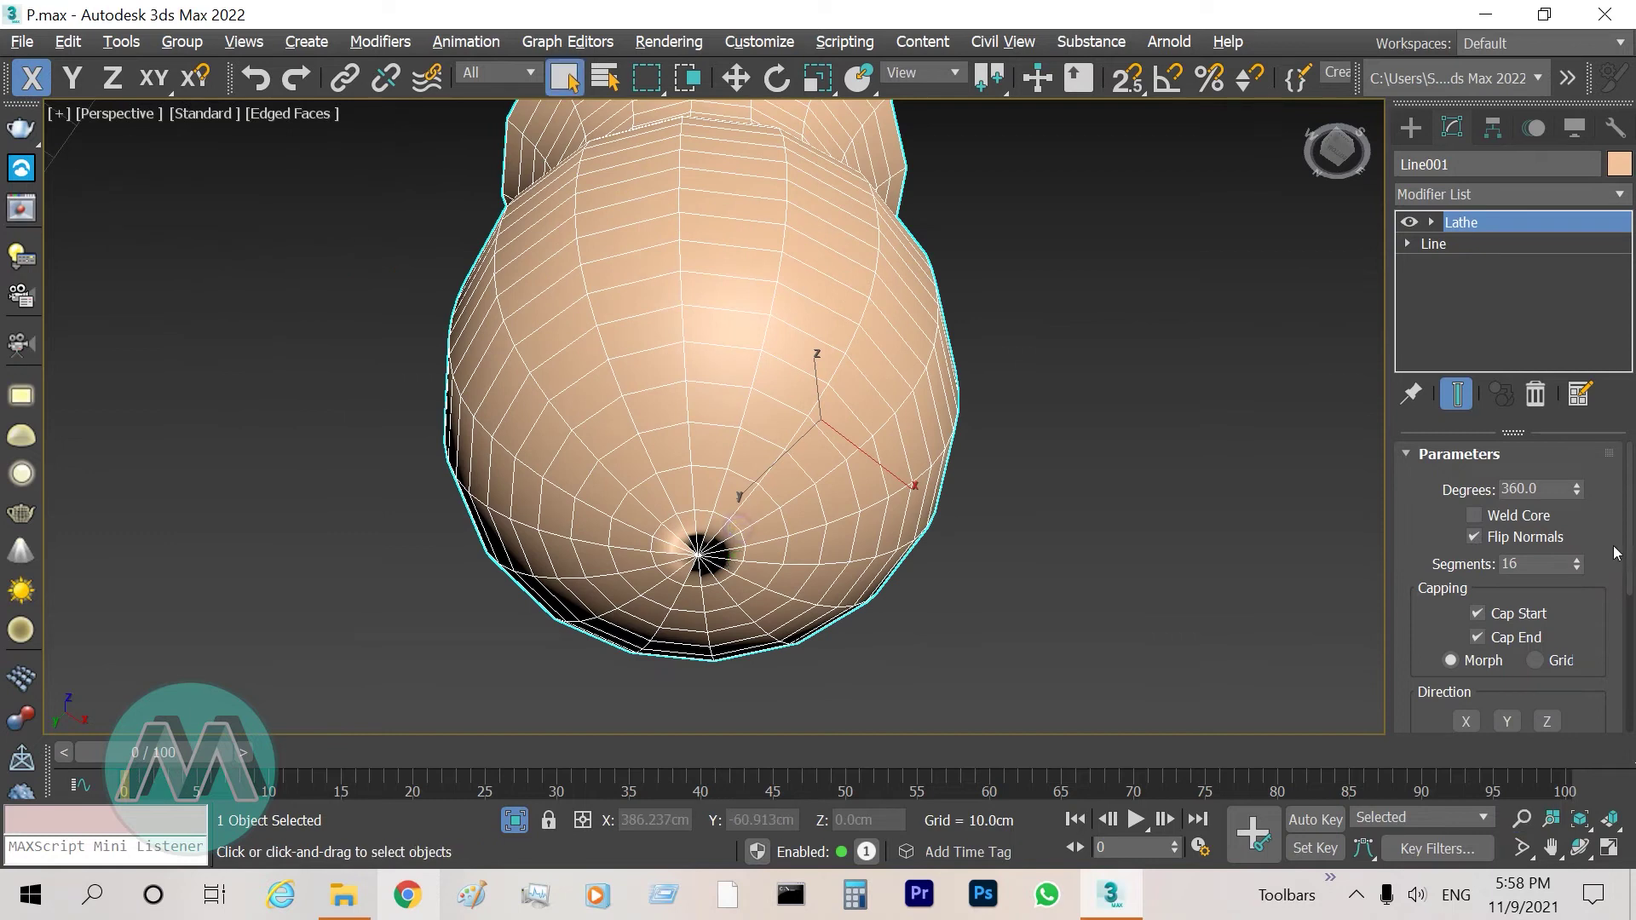
pyautogui.click(1474, 515)
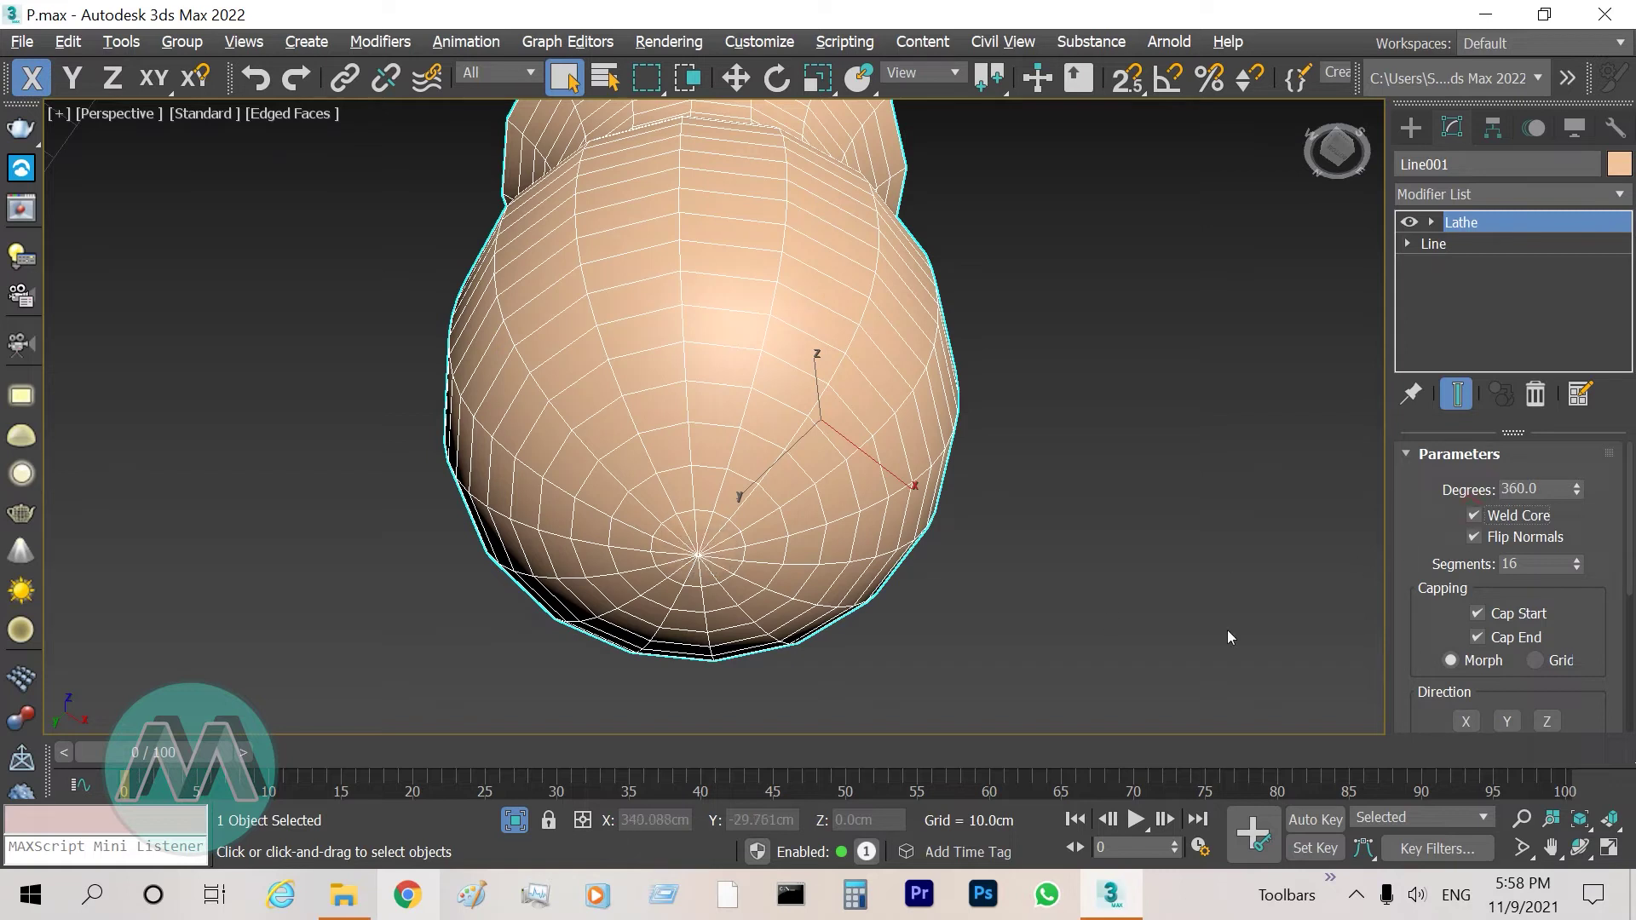
pyautogui.click(1525, 820)
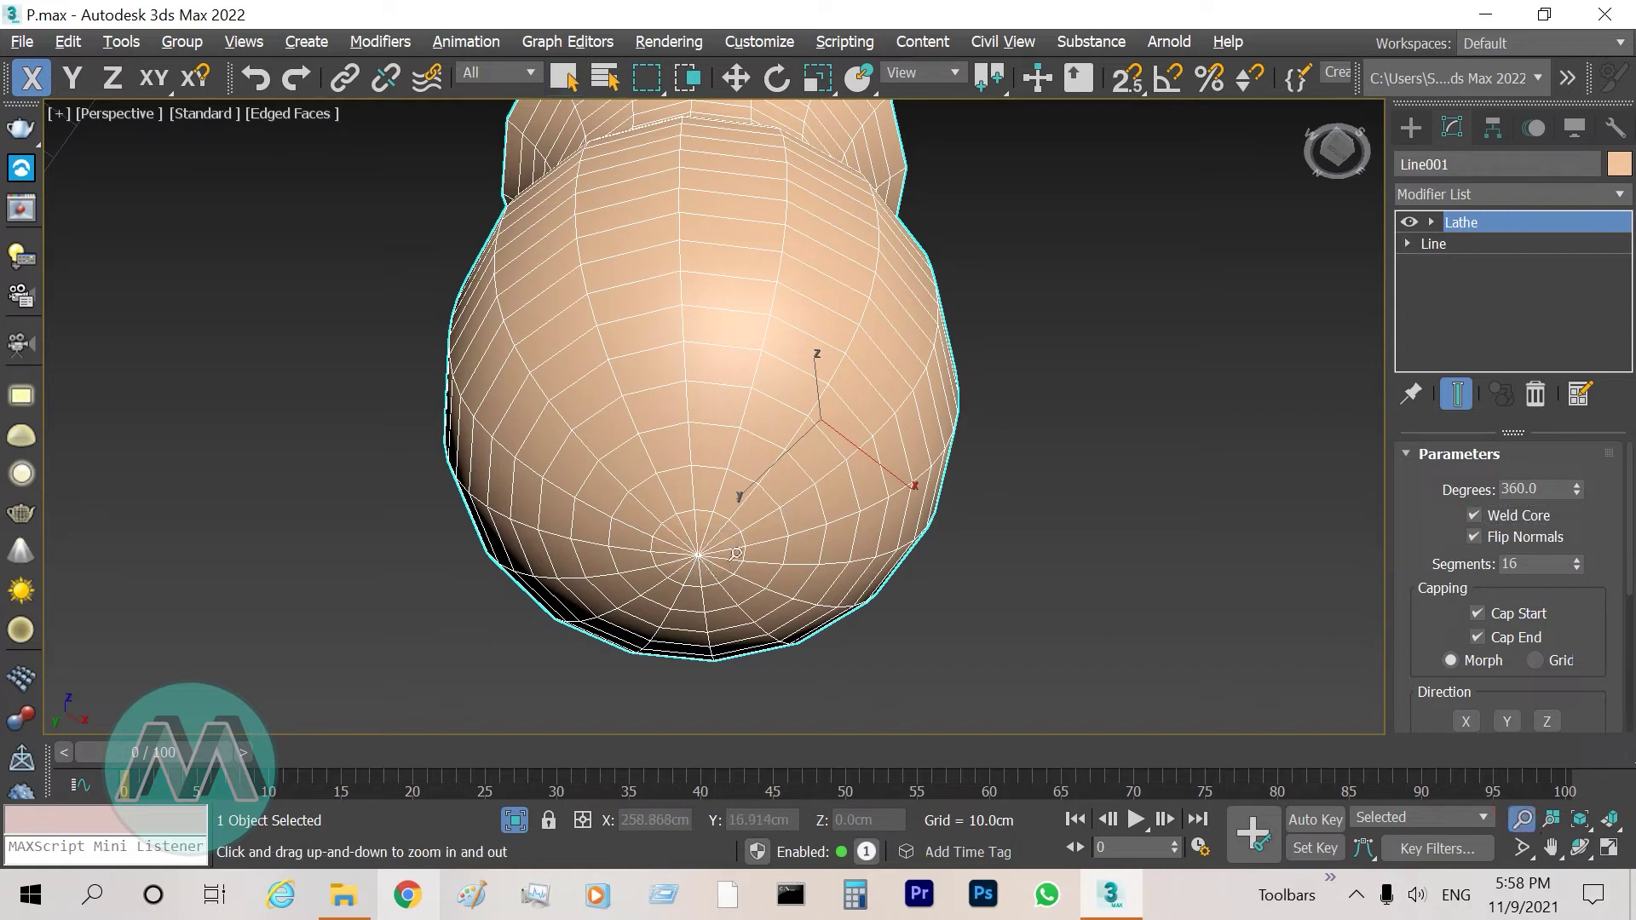
pyautogui.scroll(5, 705, 567)
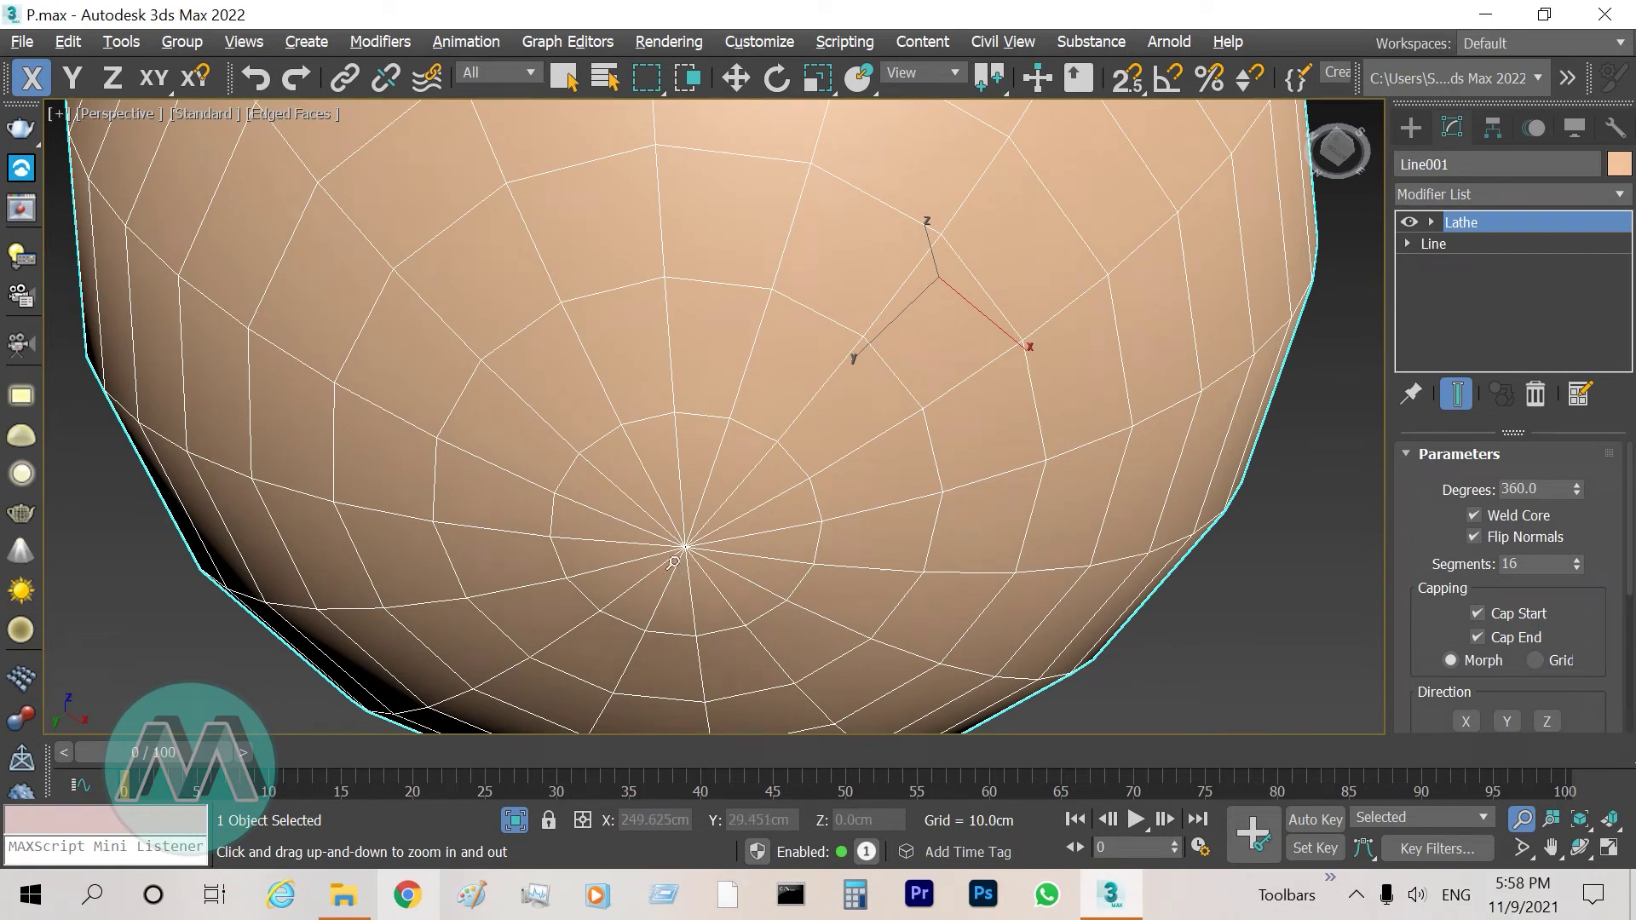
# Disable Weld Core in the vase's Lathe modifier and convert the vase to an Editable Poly
pyautogui.scroll(5, 674, 561)
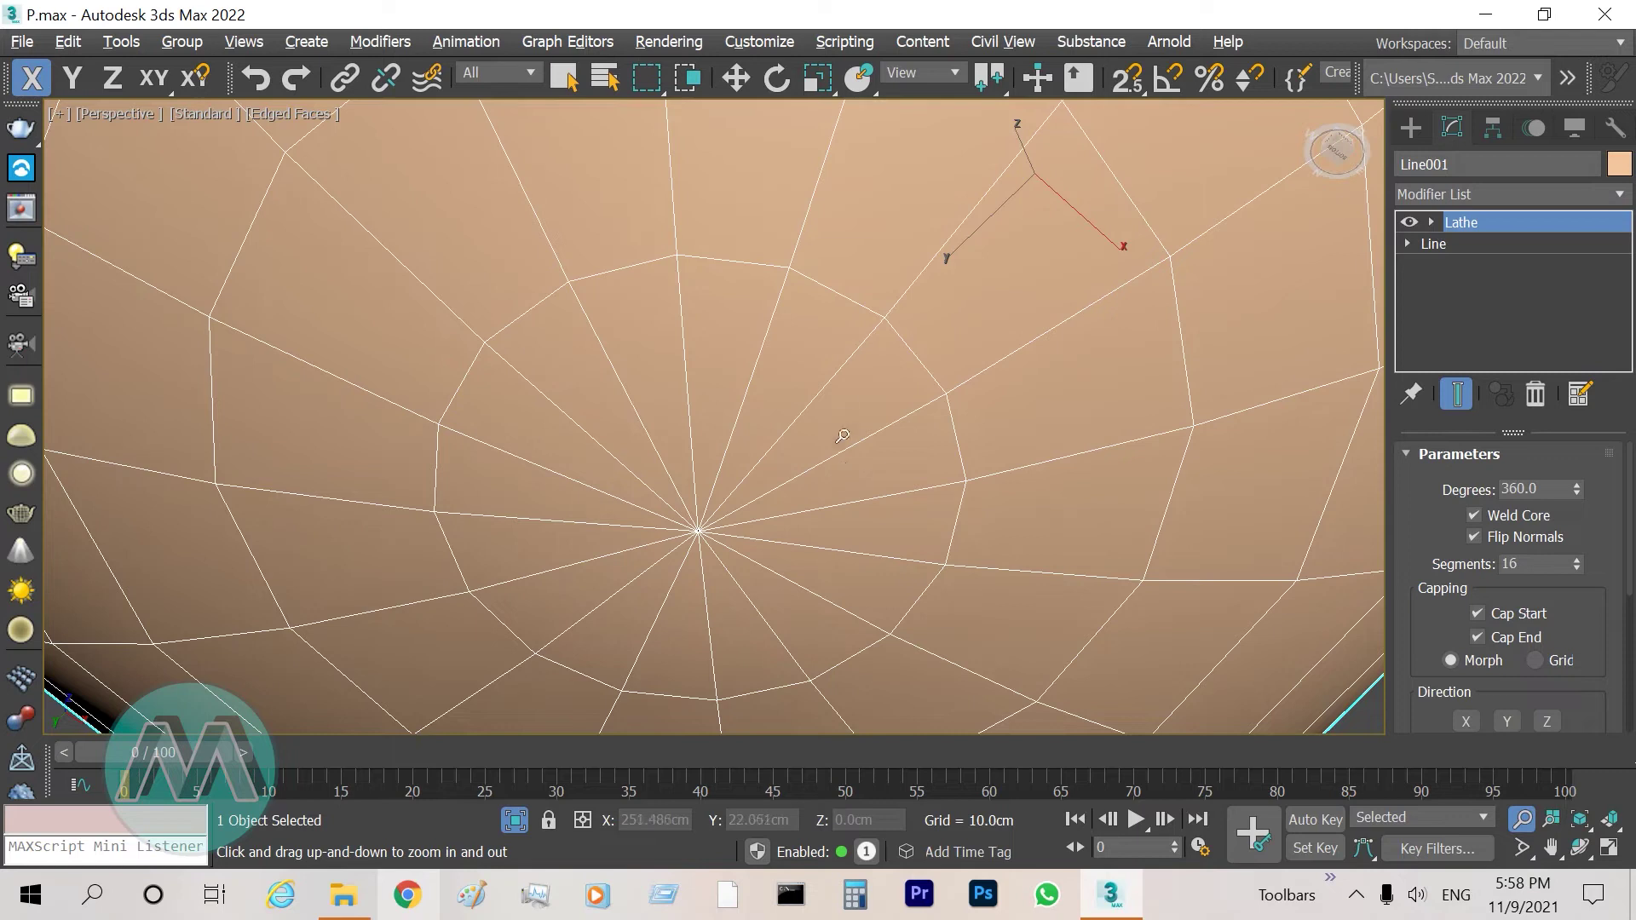
pyautogui.scroll(-6, 842, 413)
pyautogui.rightClick(859, 473)
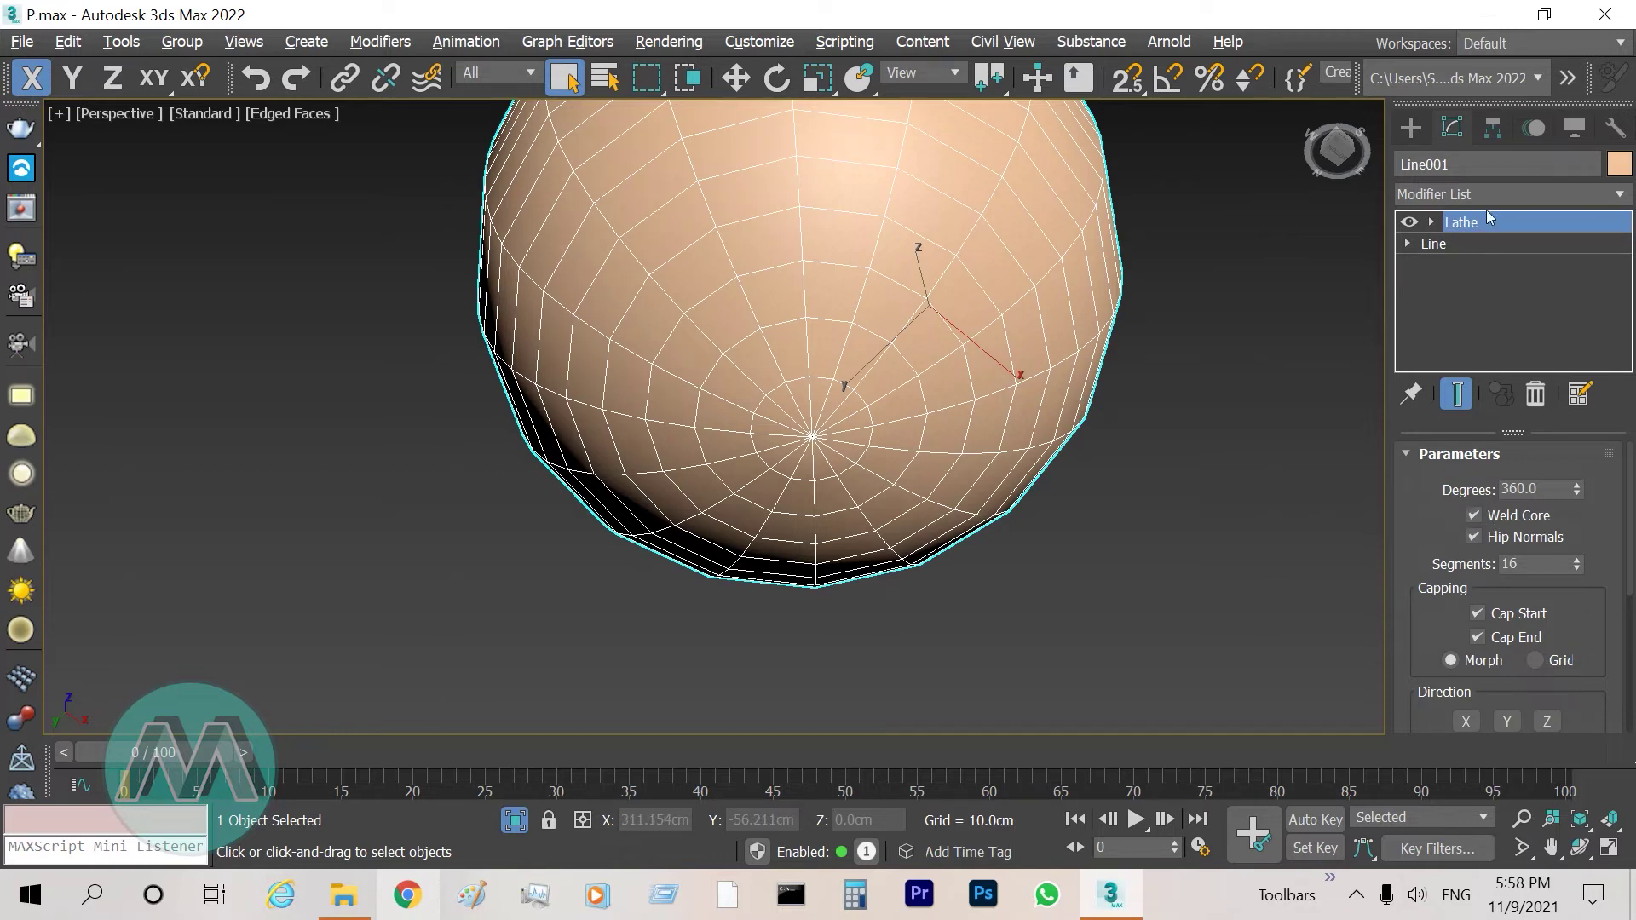
pyautogui.click(1474, 515)
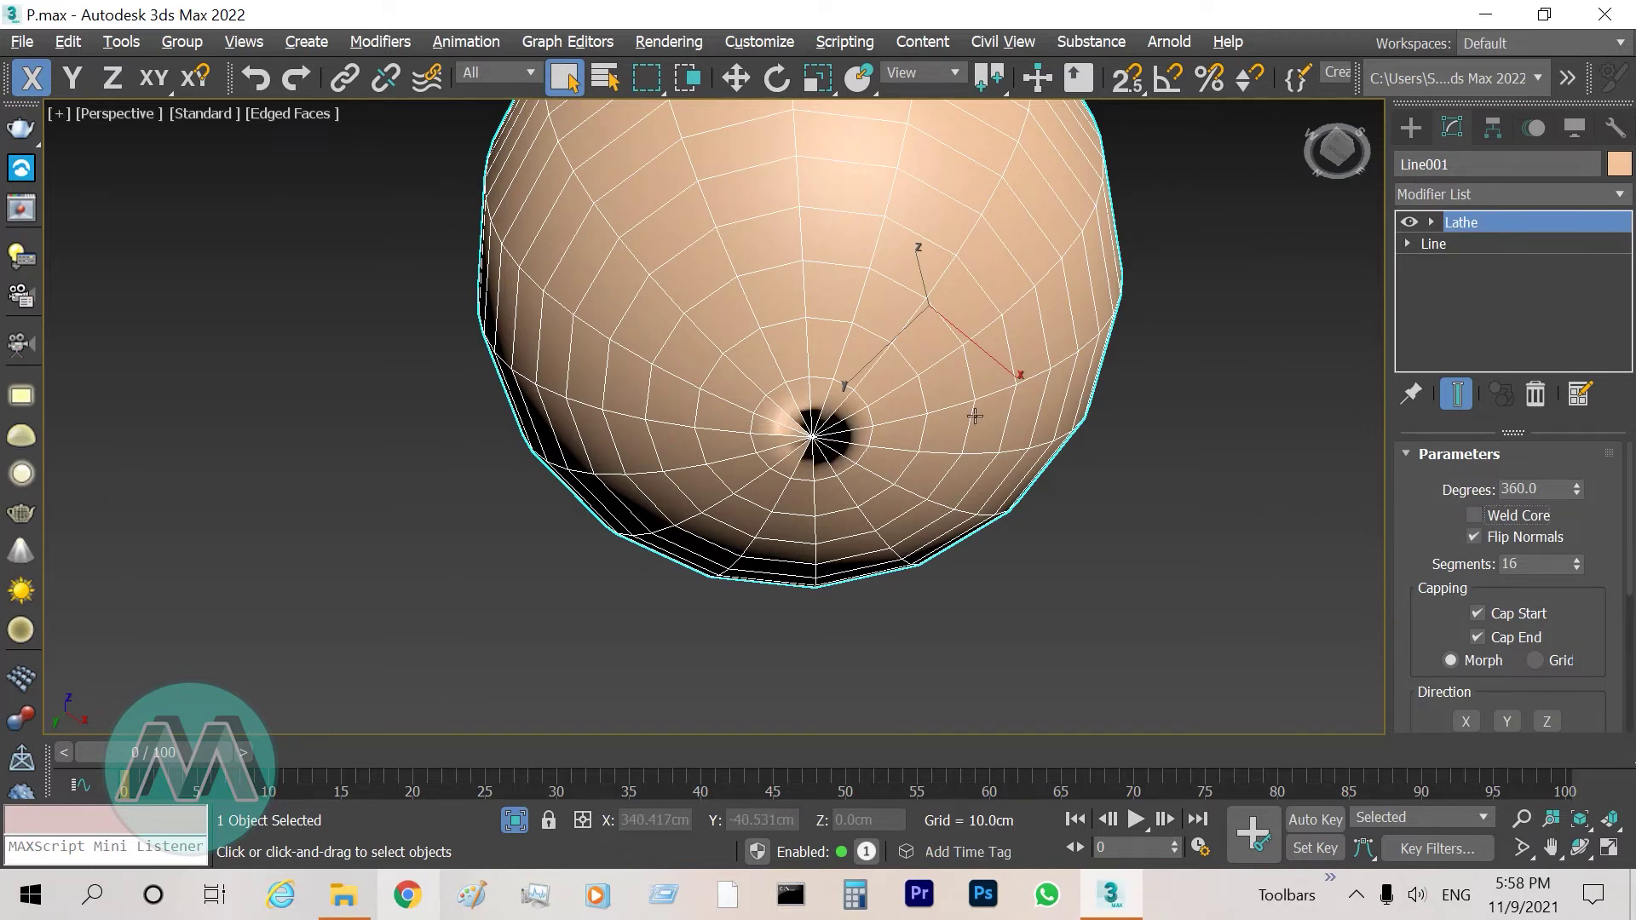
pyautogui.rightClick(879, 327)
pyautogui.moveTo(1082, 593)
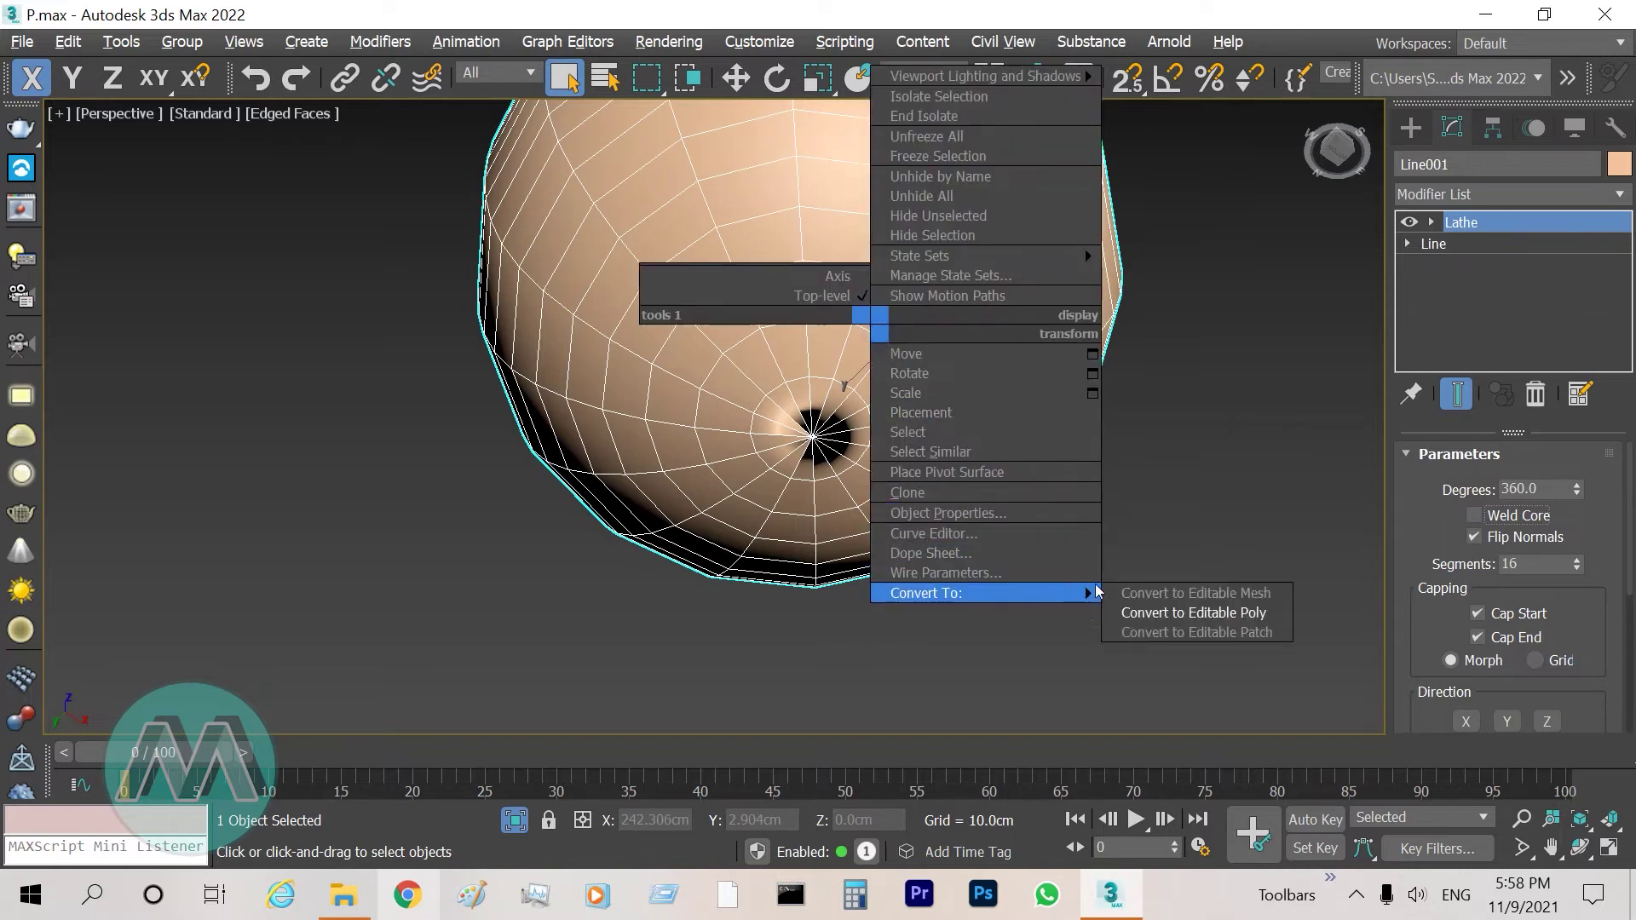
pyautogui.click(1158, 613)
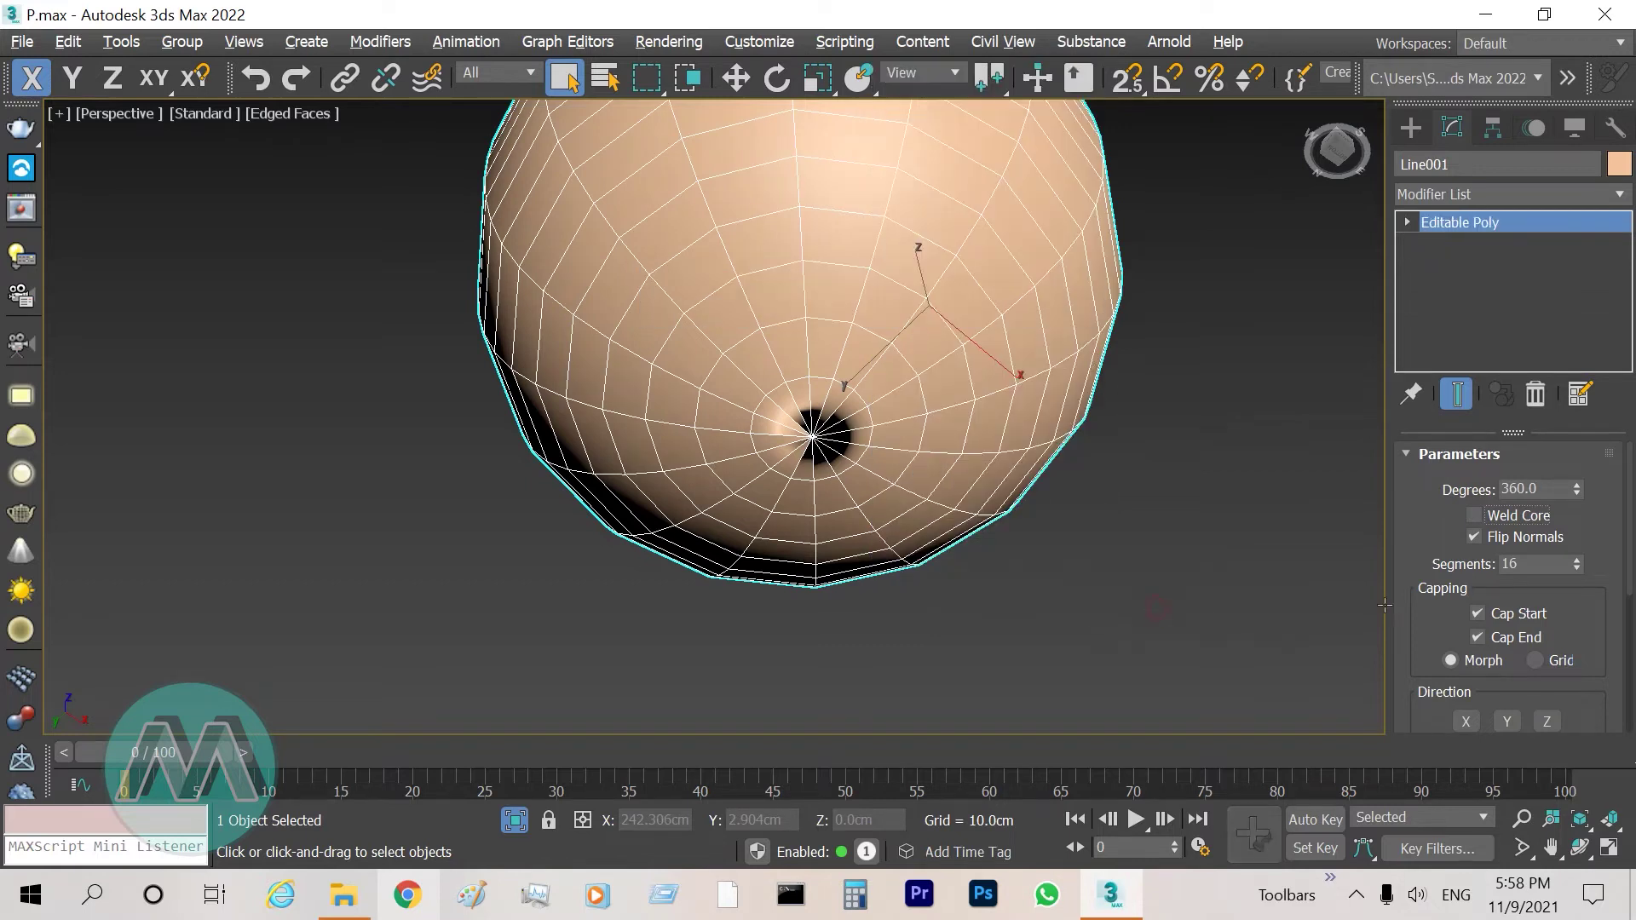
# Select the overlapping vertices at the centre of the vase's underside at Vertex level
pyautogui.click(1407, 223)
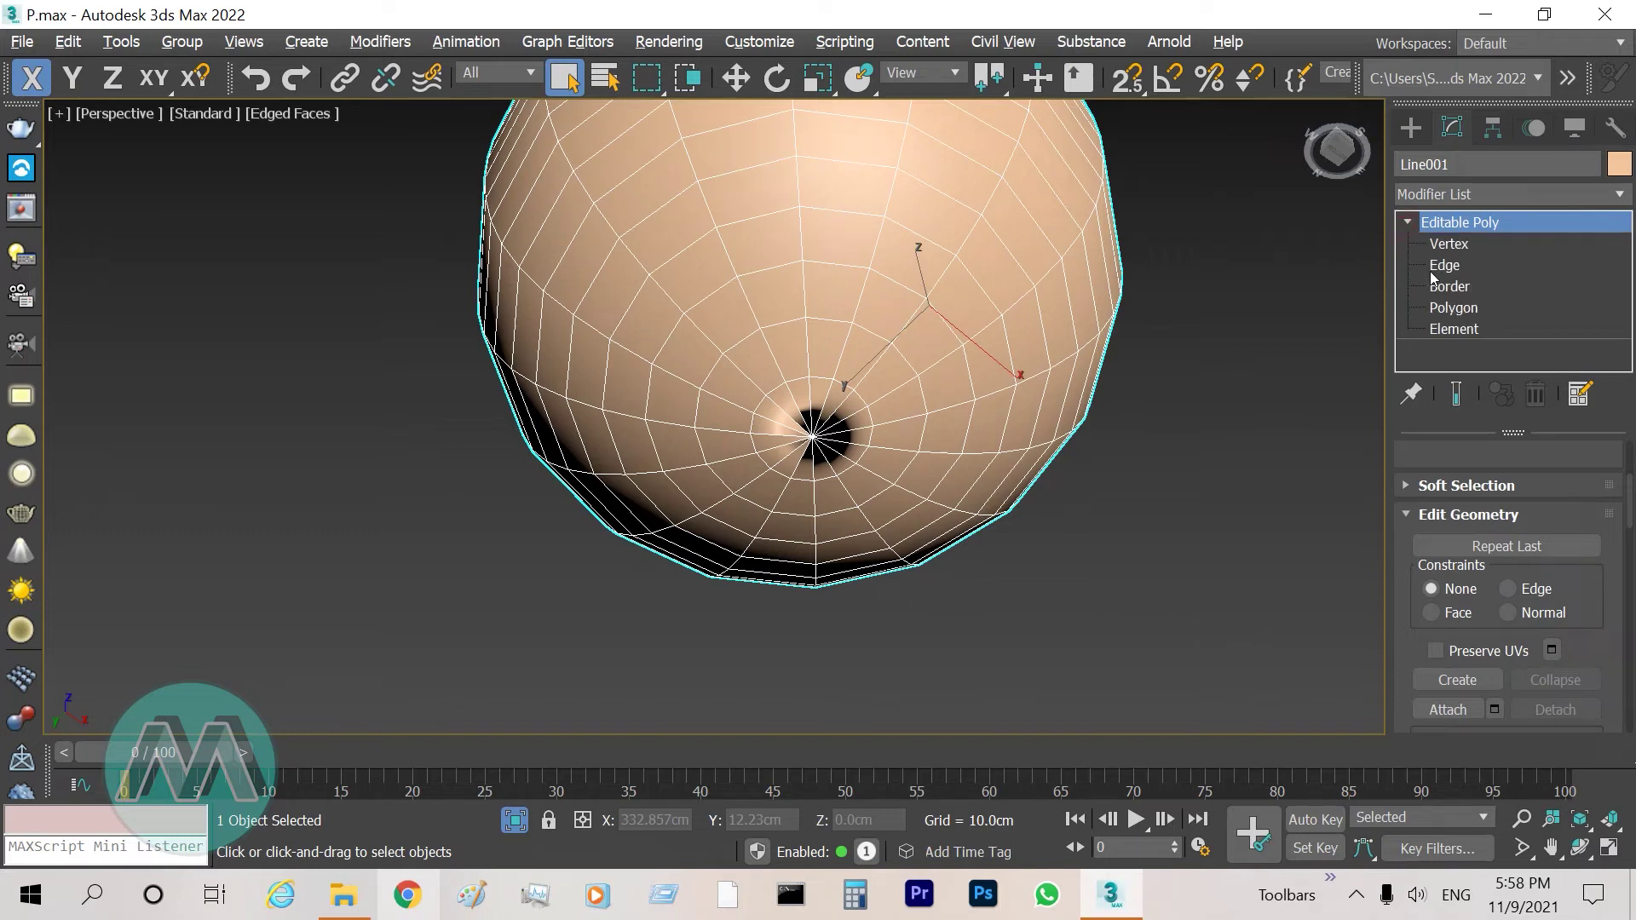
pyautogui.click(1445, 244)
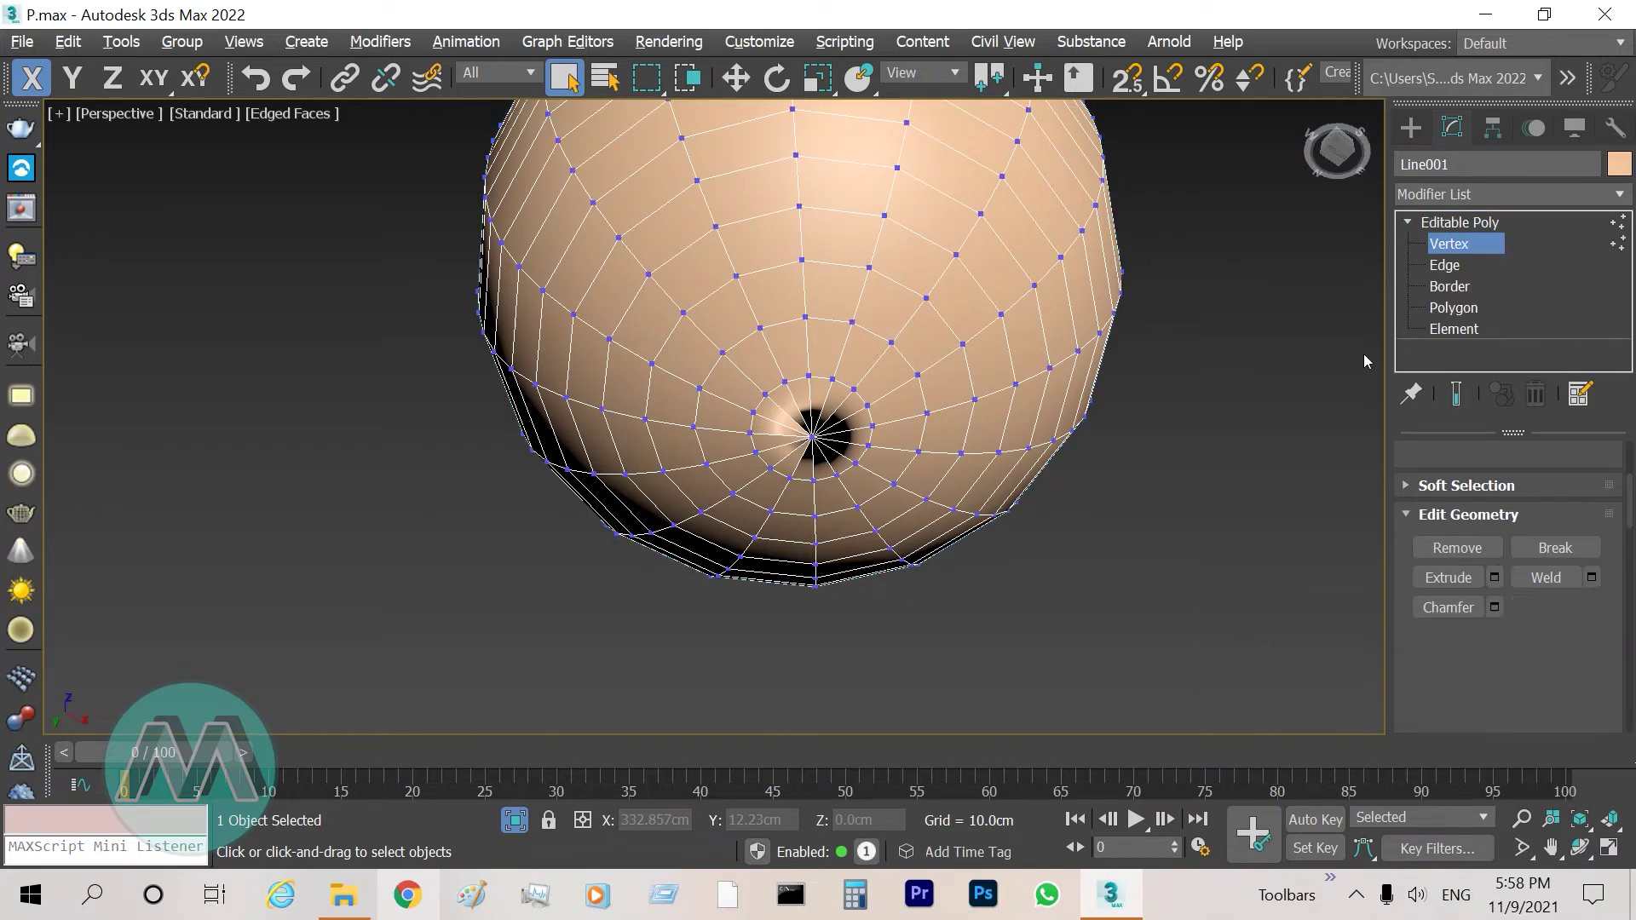
pyautogui.click(1522, 819)
pyautogui.moveTo(819, 426); pyautogui.dragTo(840, 396)
pyautogui.rightClick(840, 396)
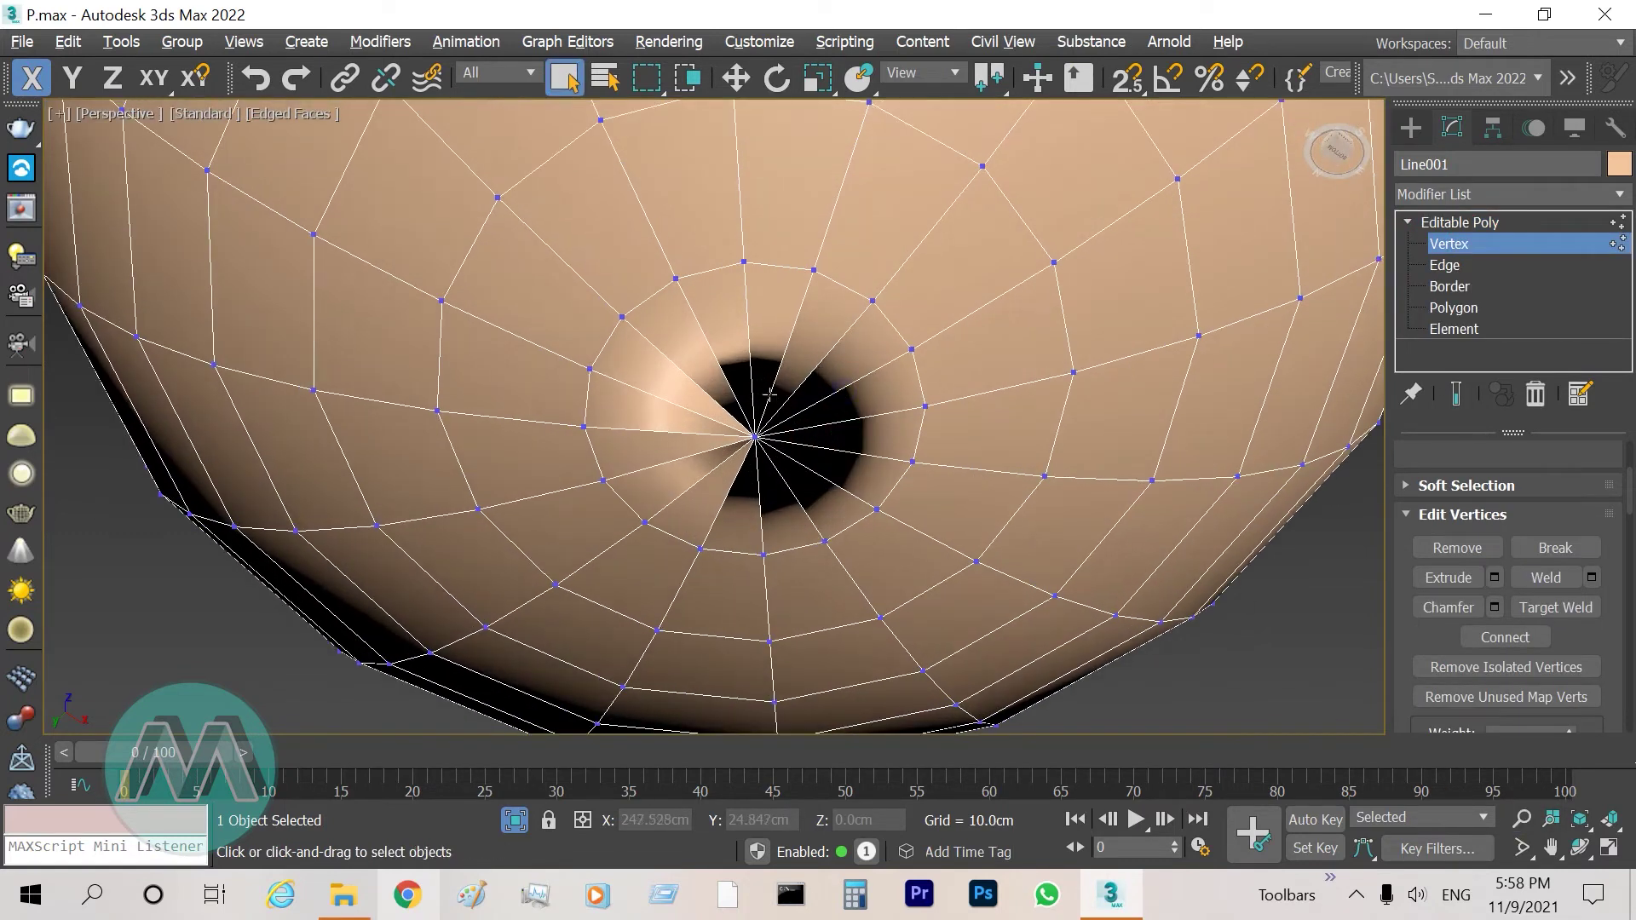
pyautogui.click(743, 420)
pyautogui.scroll(5, 1627, 492)
pyautogui.scroll(-2, 1493, 575)
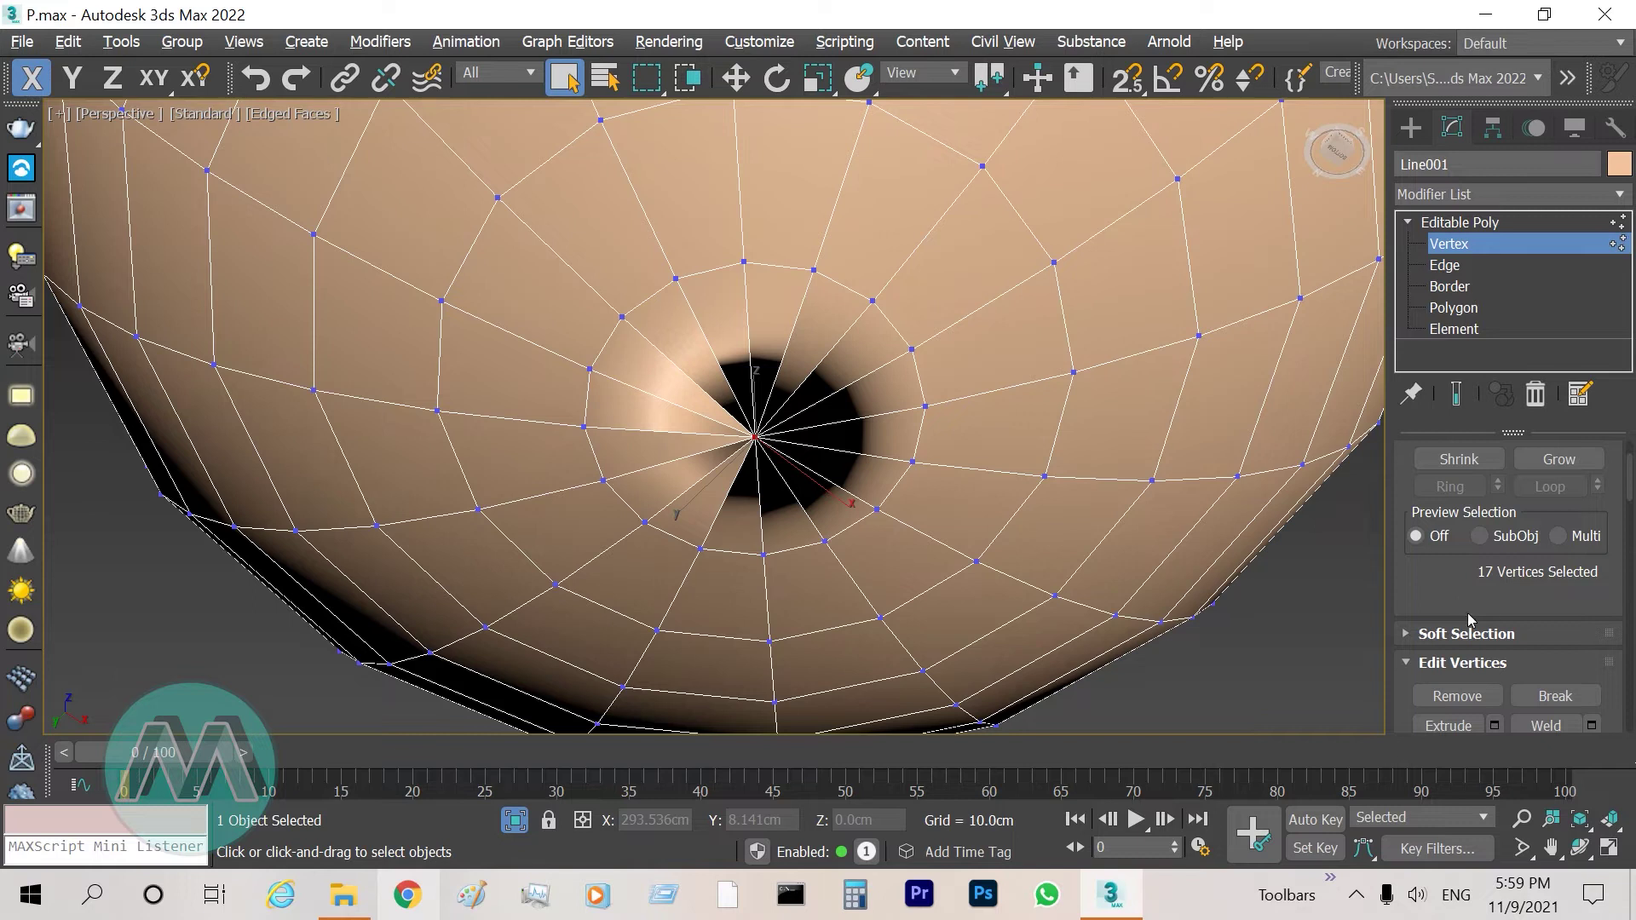
# Remove the stray vertex on the opposite side of the vase from the vertex selection
pyautogui.click(1521, 816)
pyautogui.moveTo(874, 374); pyautogui.dragTo(869, 597)
pyautogui.click(1521, 816)
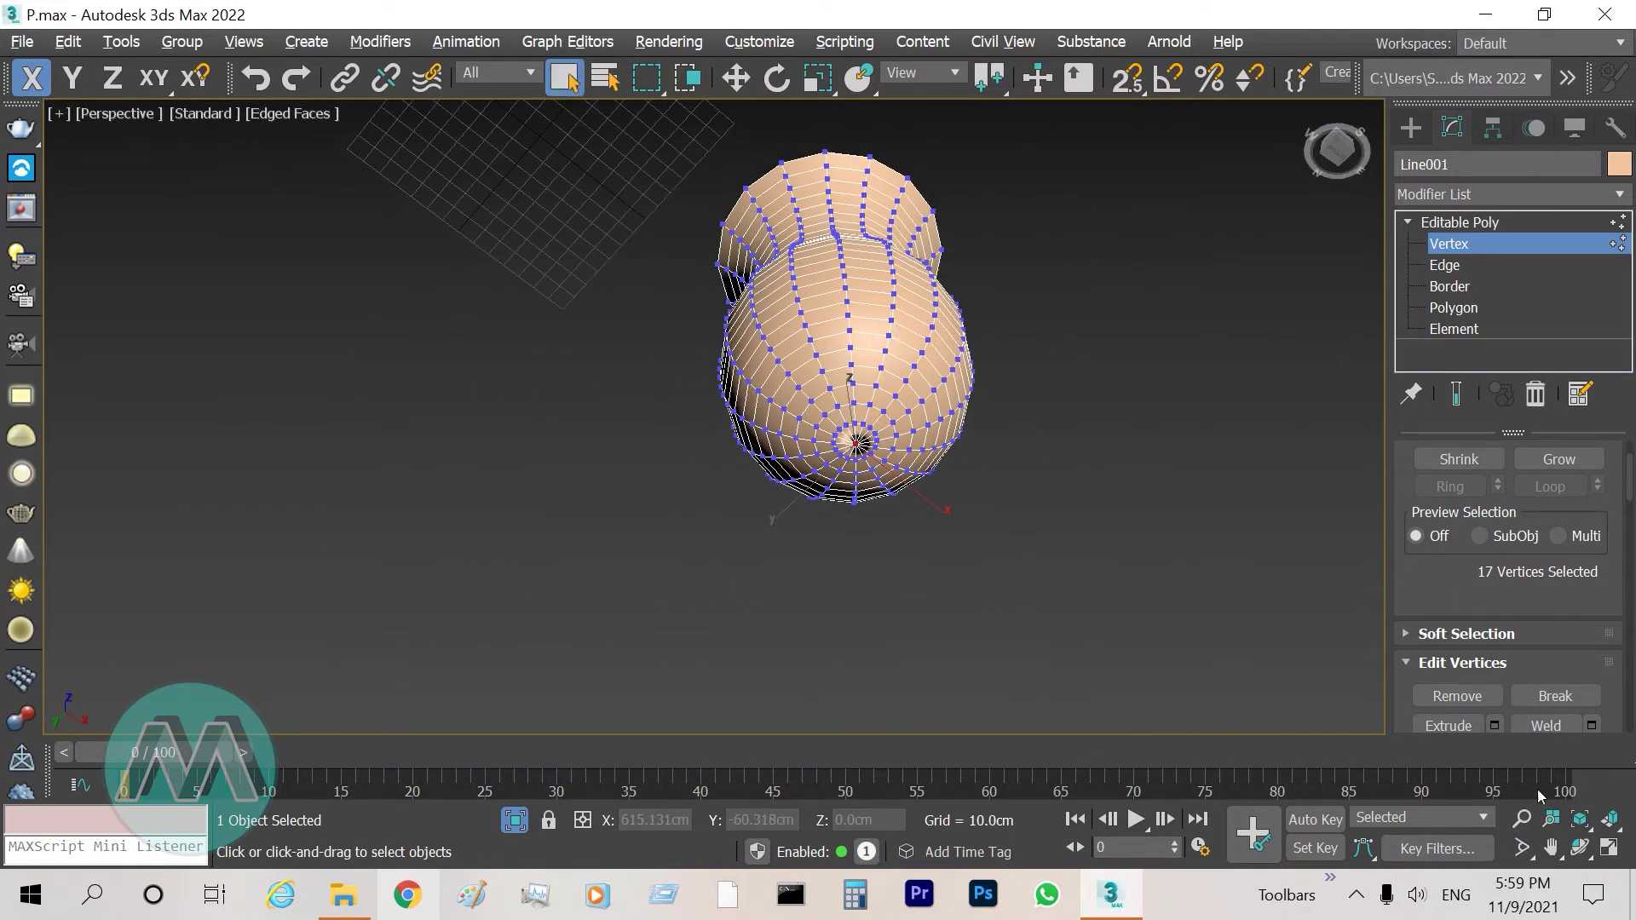
pyautogui.click(1578, 847)
pyautogui.moveTo(873, 341); pyautogui.dragTo(511, 545)
pyautogui.press('Escape')
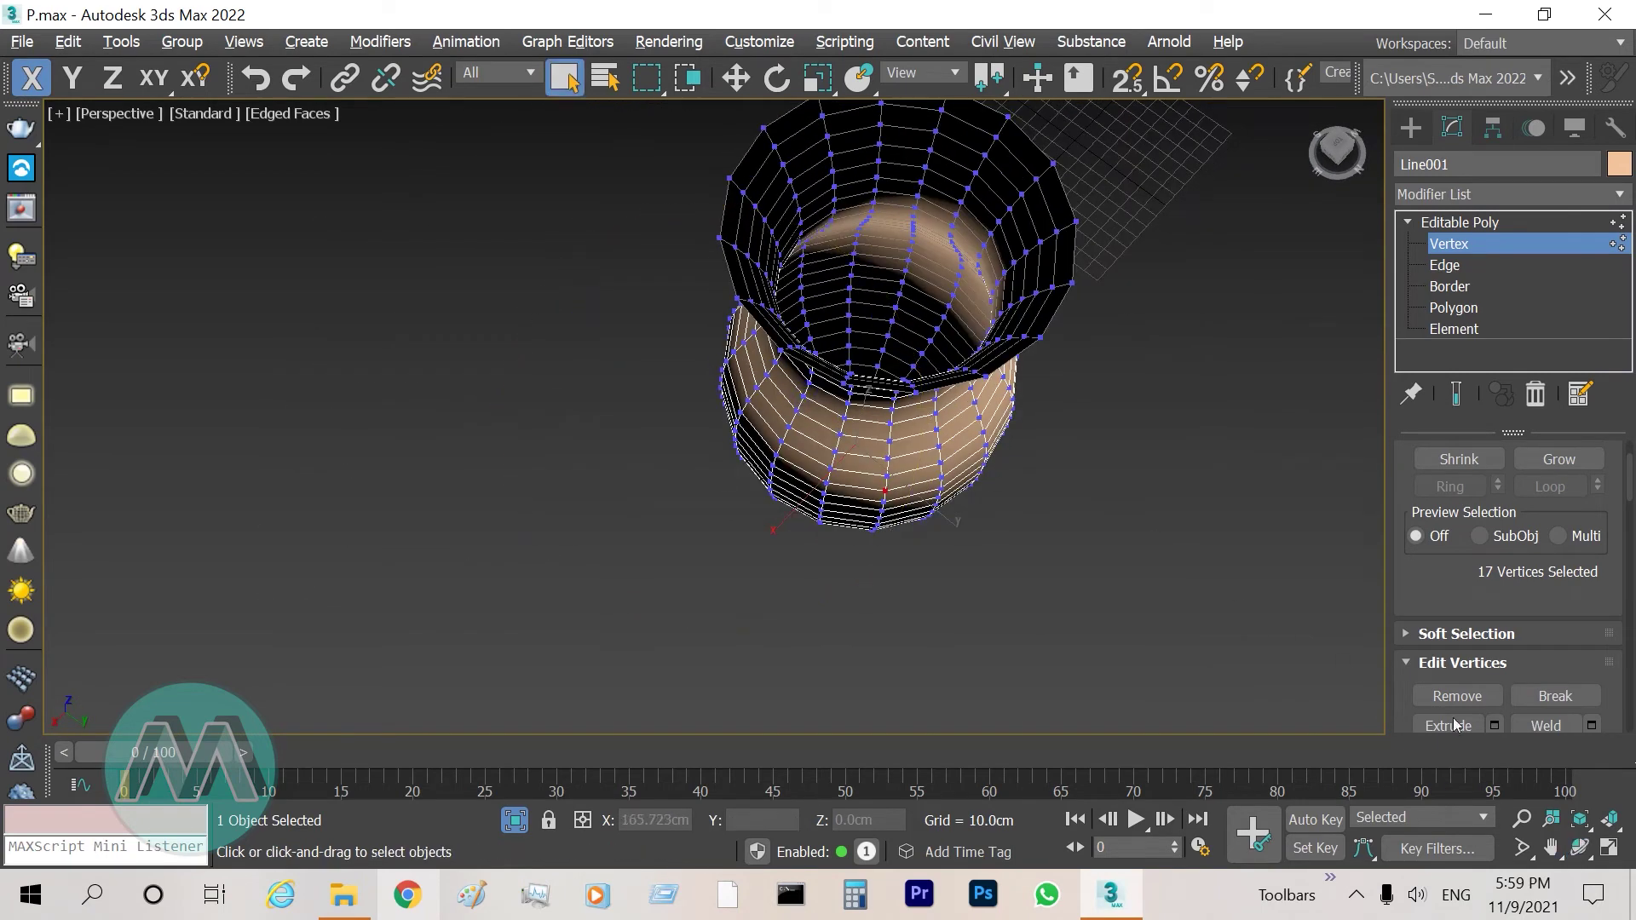
pyautogui.click(1521, 816)
pyautogui.moveTo(861, 480); pyautogui.dragTo(892, 449)
pyautogui.press('Escape')
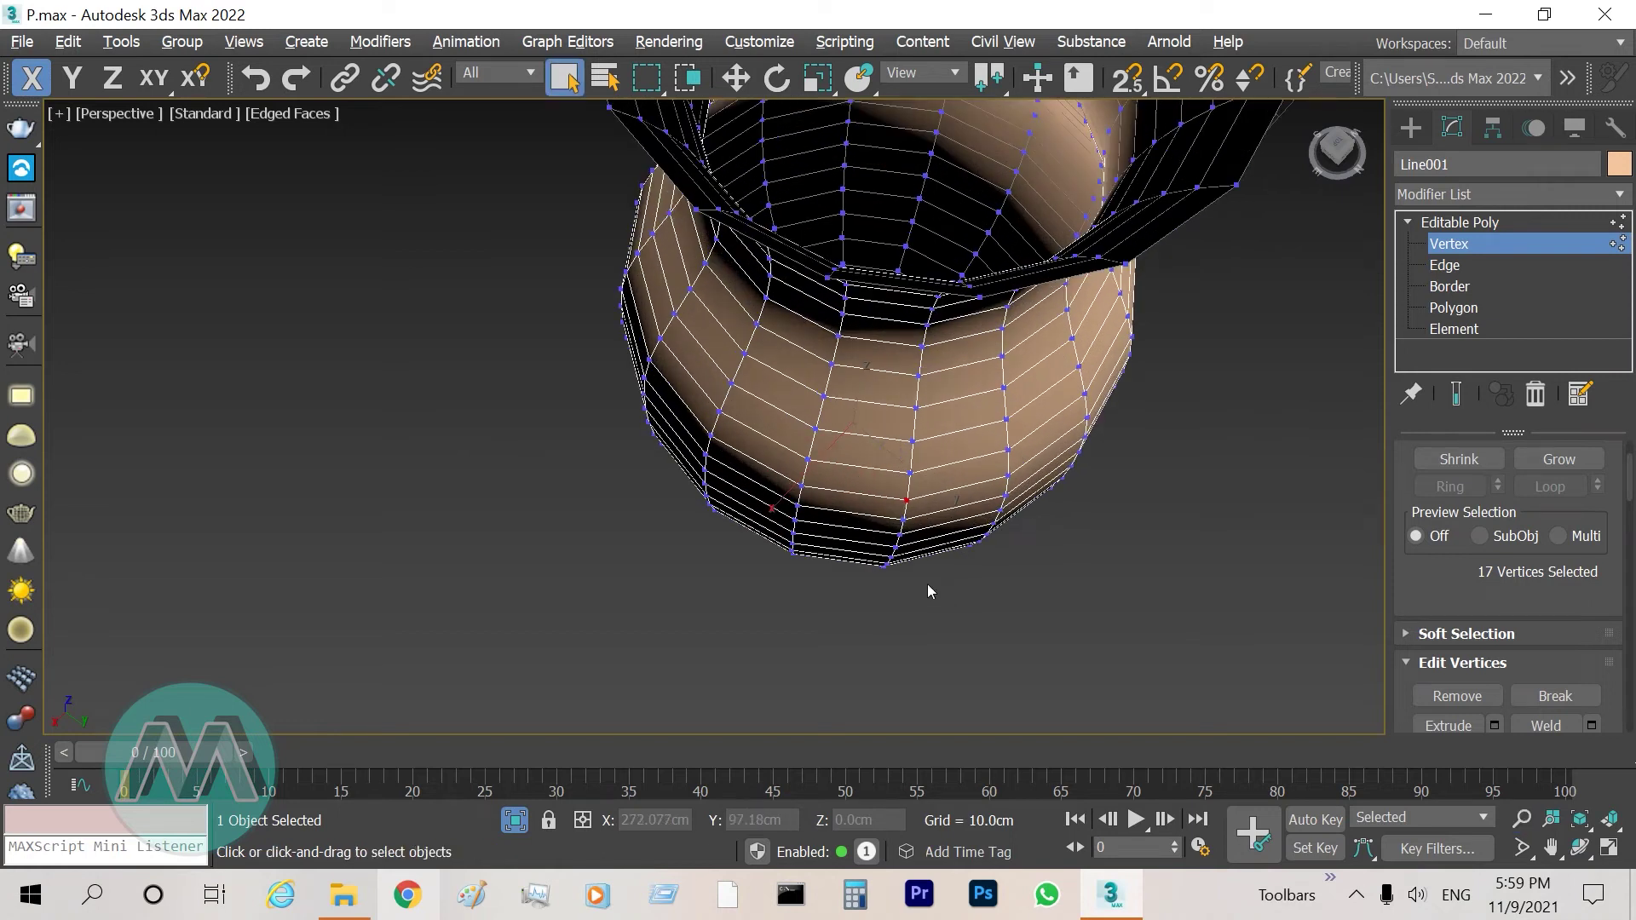
pyautogui.keyDown('alt'); pyautogui.click(907, 498); pyautogui.keyUp('alt')
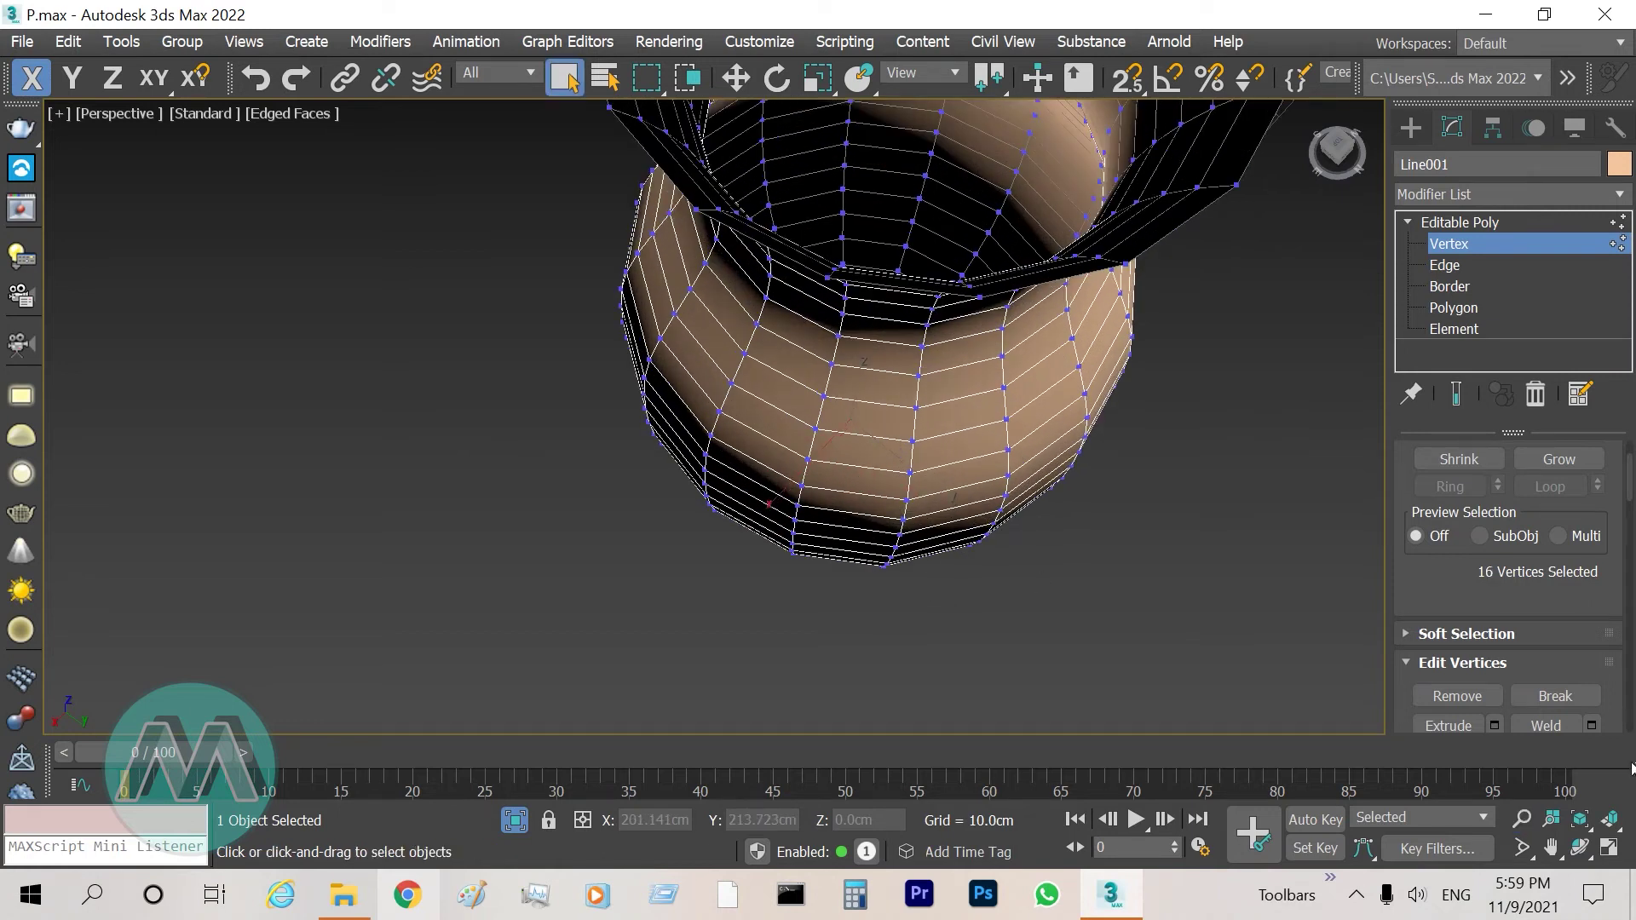
# Collapse the selected vertices at the centre of the vase's underside into one and leave Vertex level
pyautogui.click(1581, 848)
pyautogui.moveTo(576, 447); pyautogui.dragTo(905, 540)
pyautogui.press('Escape')
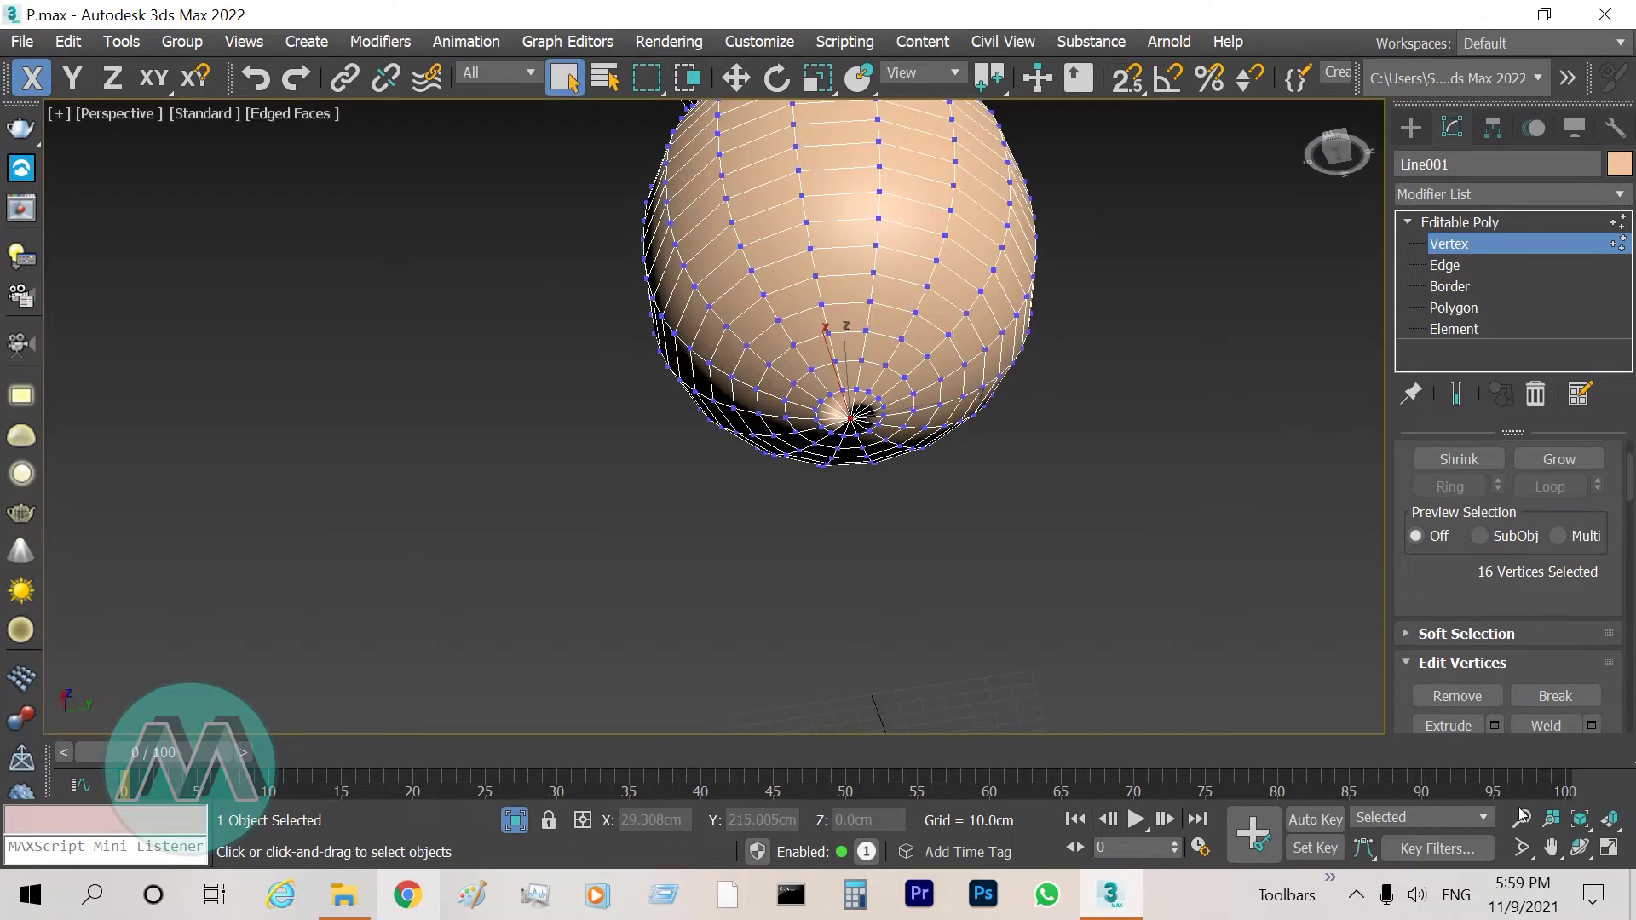
pyautogui.click(1522, 818)
pyautogui.moveTo(868, 413); pyautogui.dragTo(865, 354)
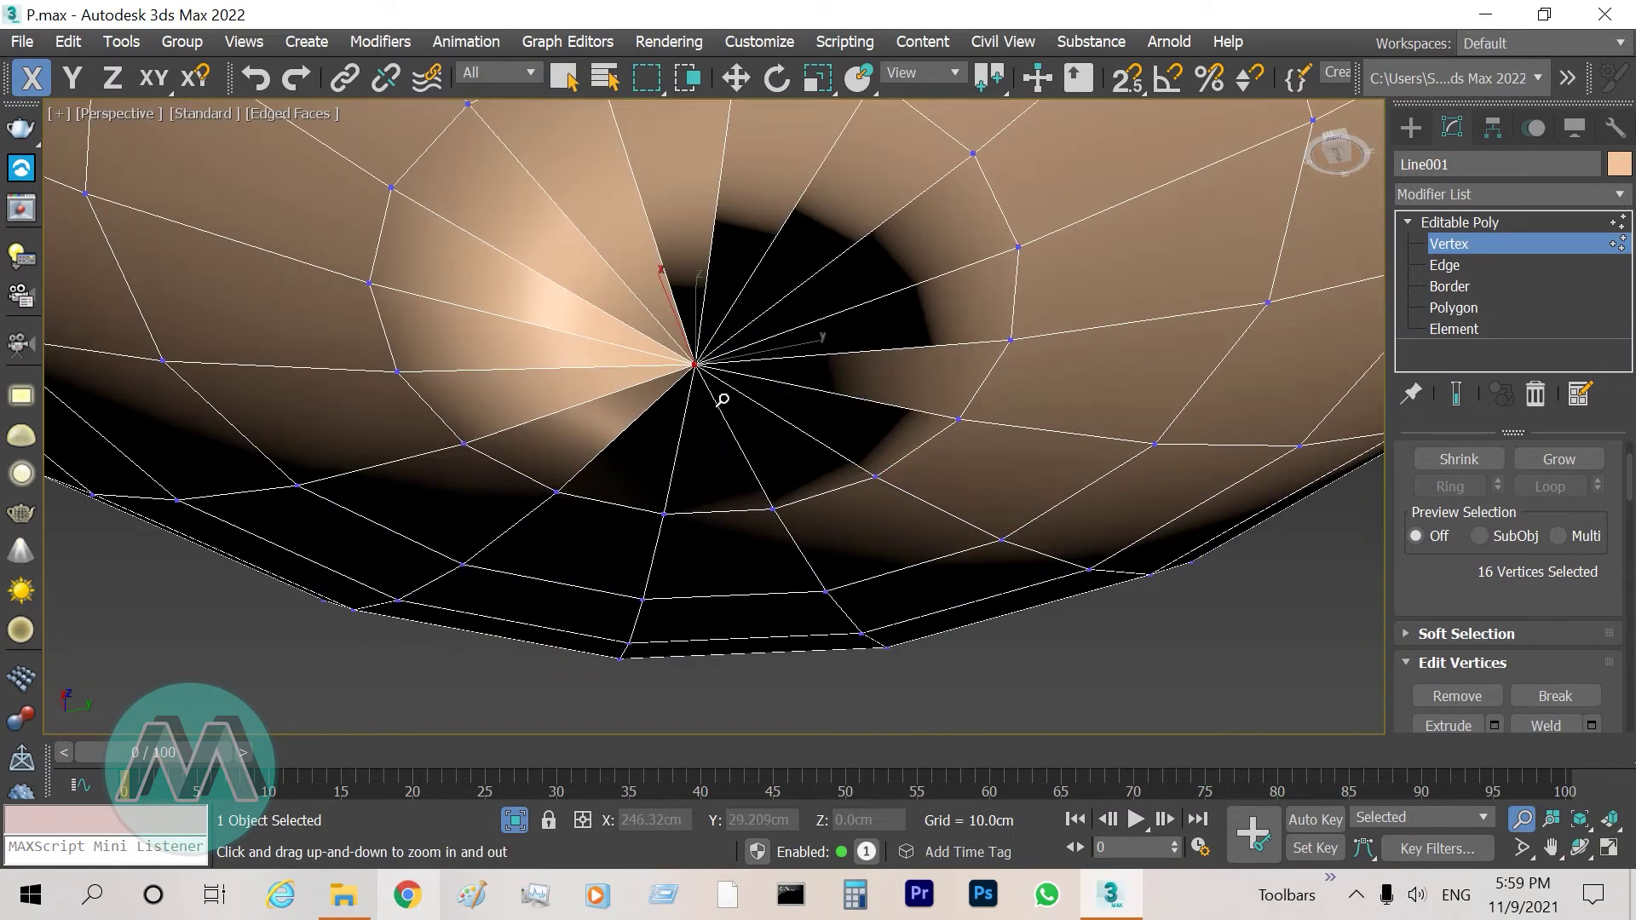
pyautogui.press('Escape')
pyautogui.moveTo(1629, 477); pyautogui.dragTo(1629, 516)
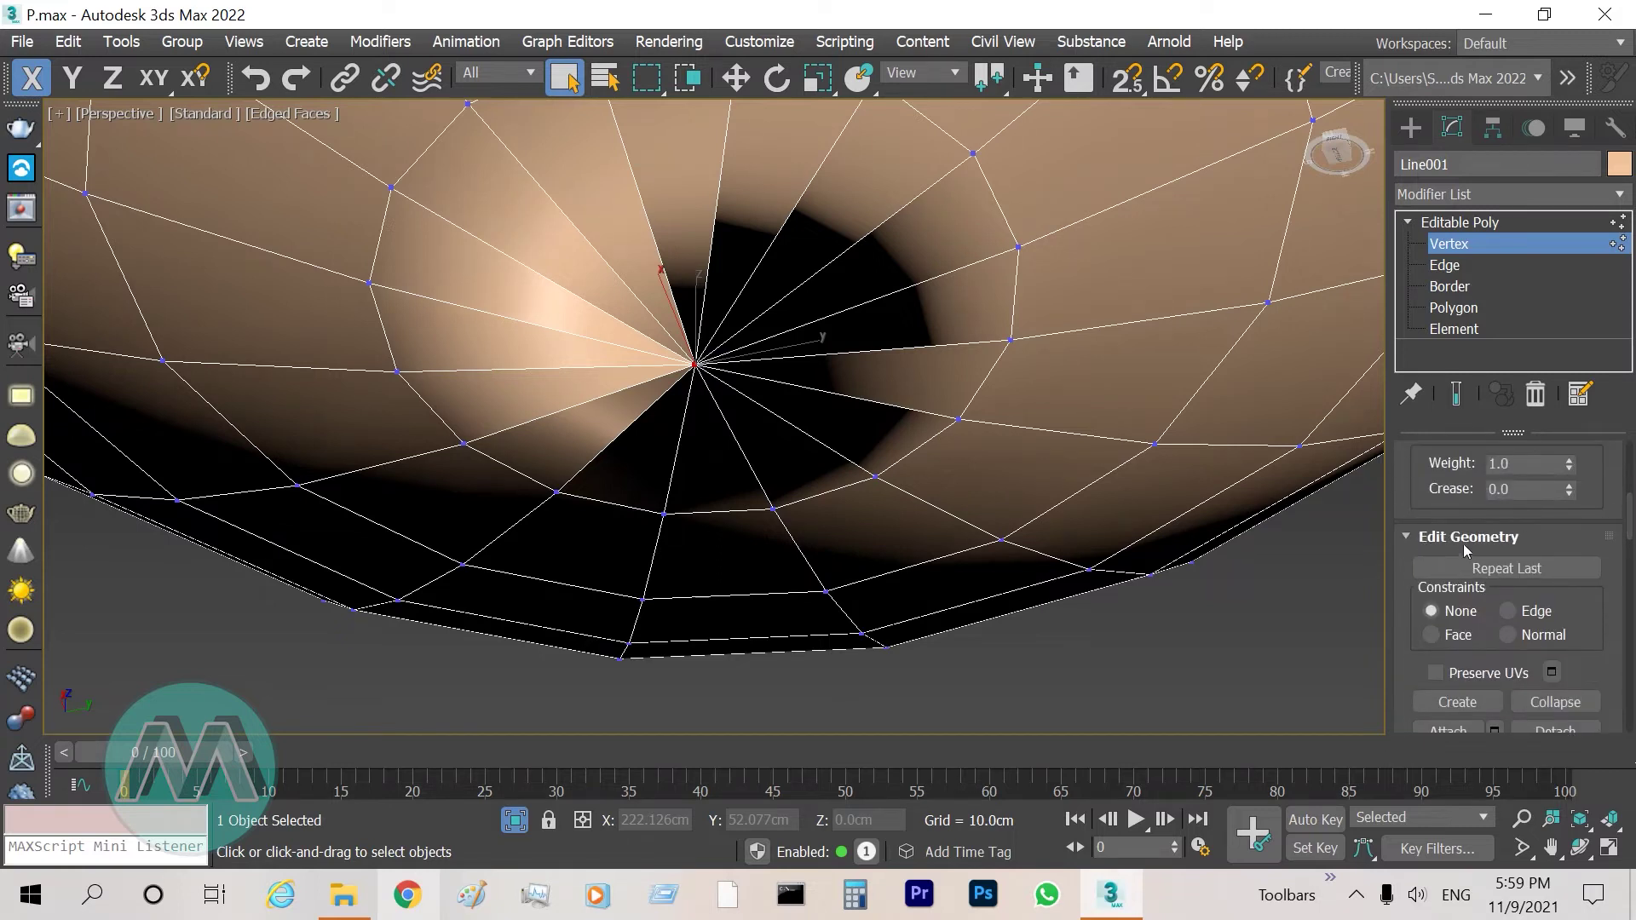
pyautogui.moveTo(1629, 517); pyautogui.dragTo(1629, 542)
pyautogui.click(1552, 512)
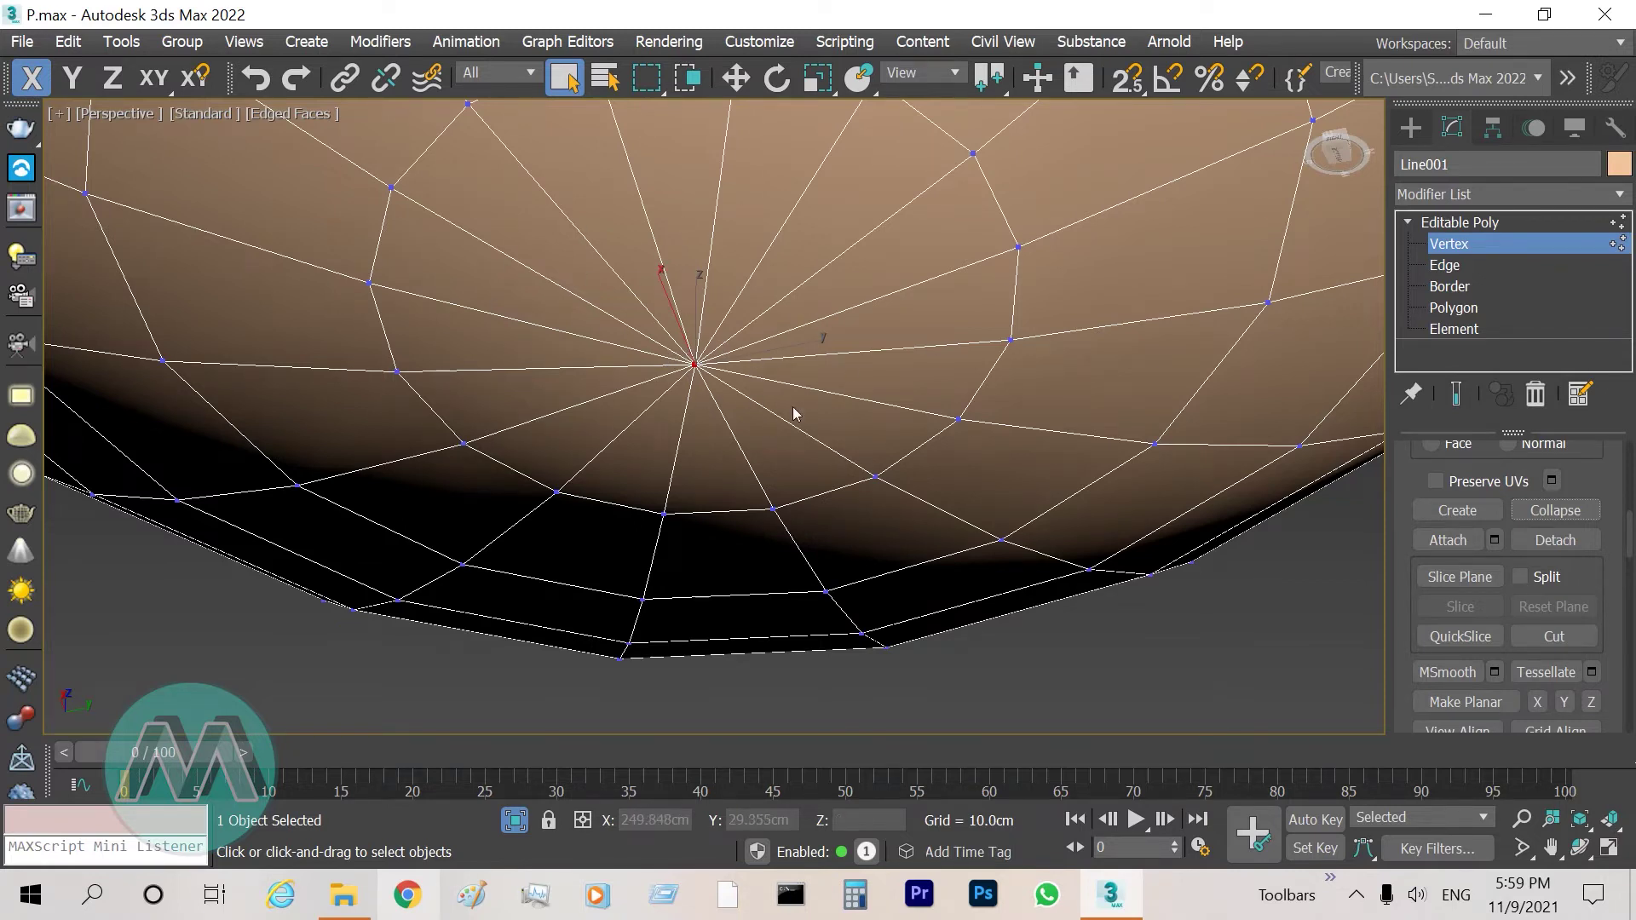
pyautogui.click(1458, 223)
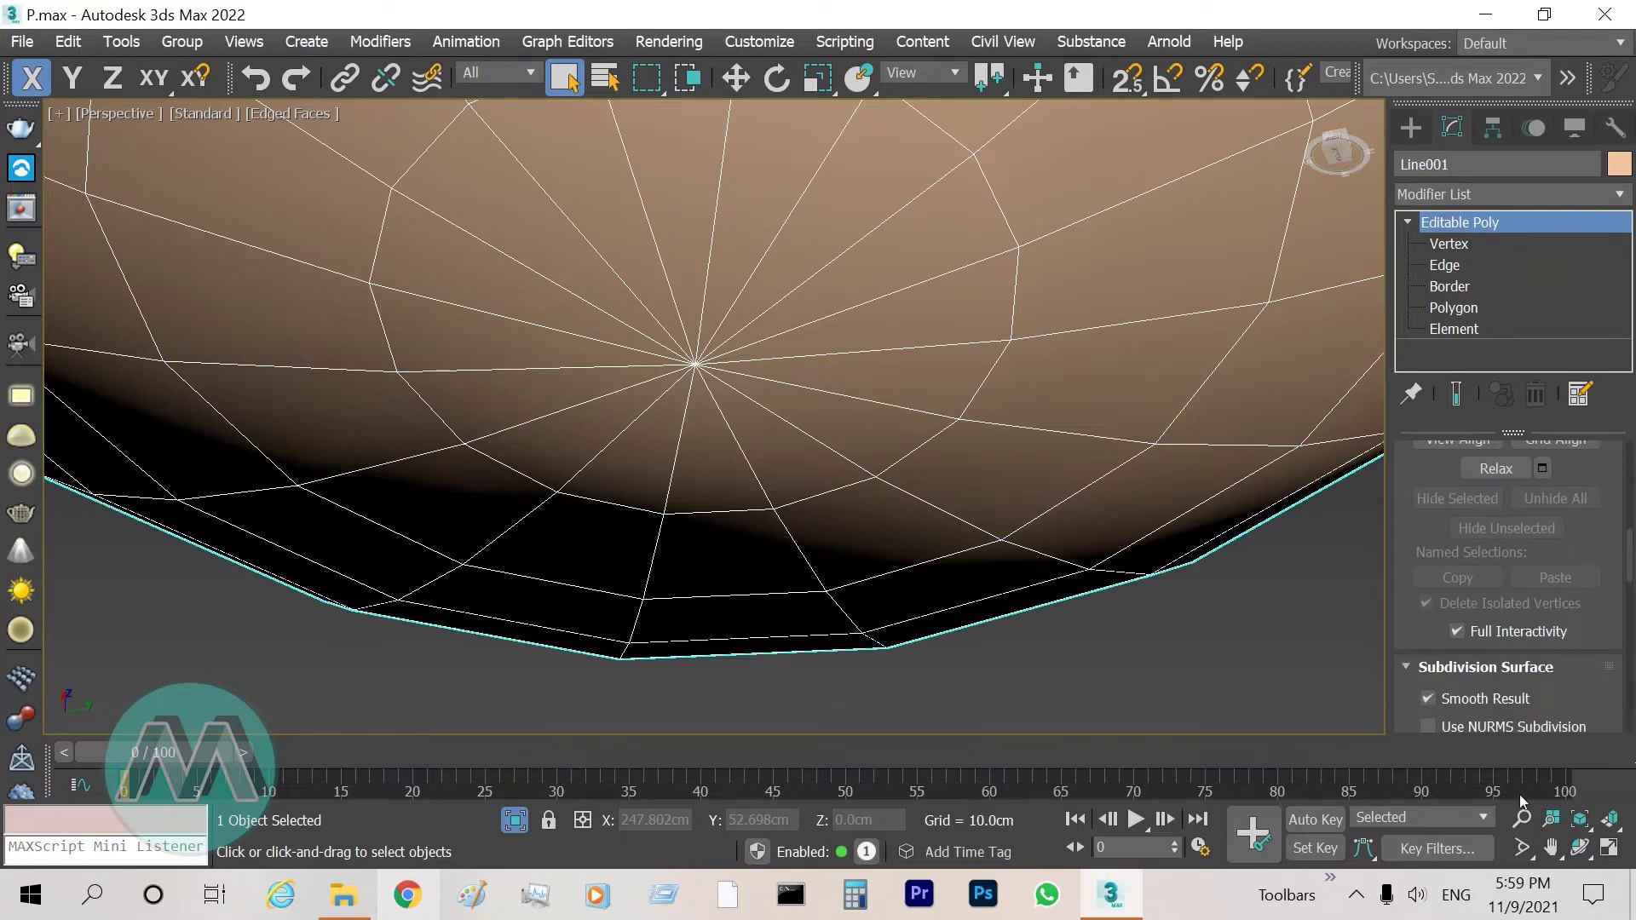
# End the vase's isolation, and select and isolate the box between the bowl and the samovar
pyautogui.click(1610, 819)
pyautogui.click(521, 824)
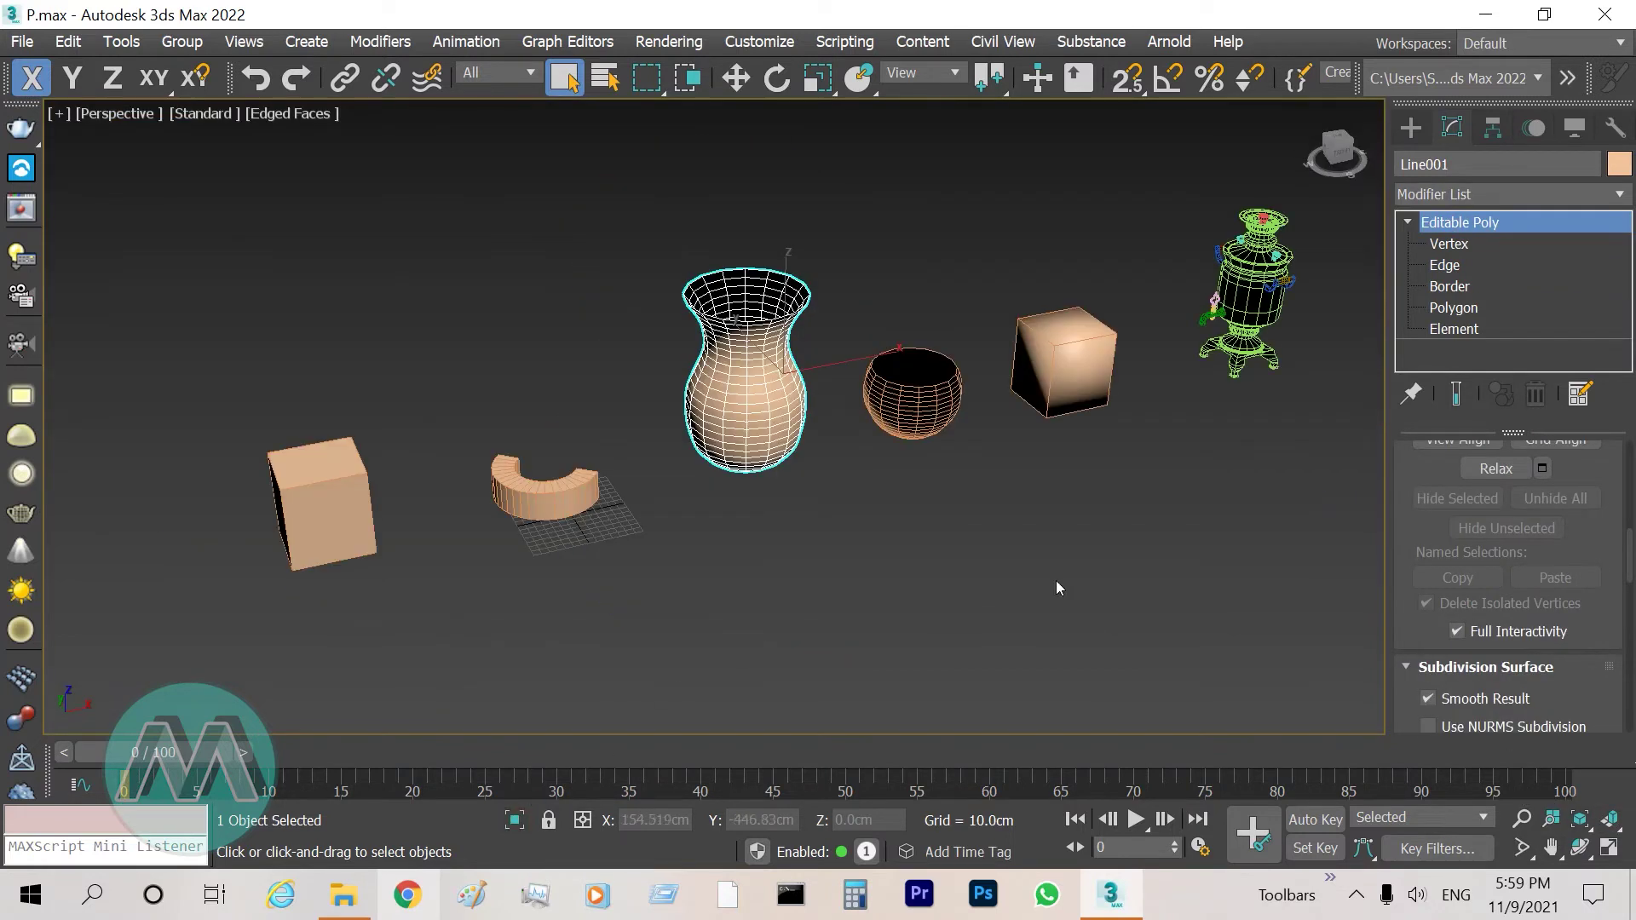
pyautogui.click(1550, 848)
pyautogui.moveTo(1057, 526); pyautogui.dragTo(944, 547)
pyautogui.rightClick(944, 547)
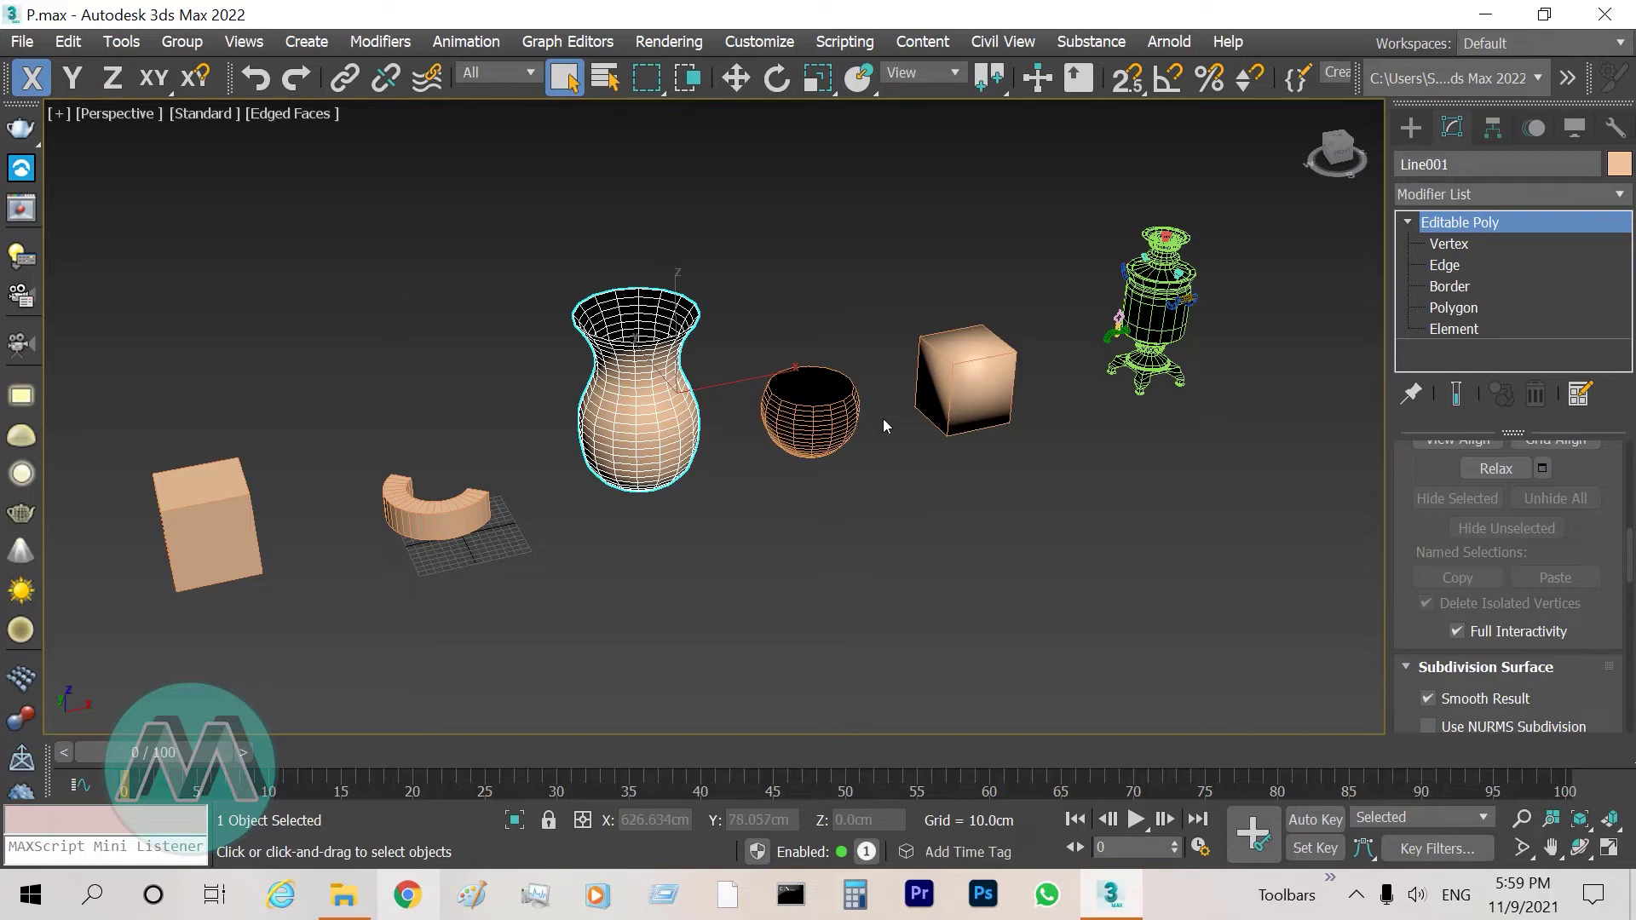
pyautogui.click(967, 391)
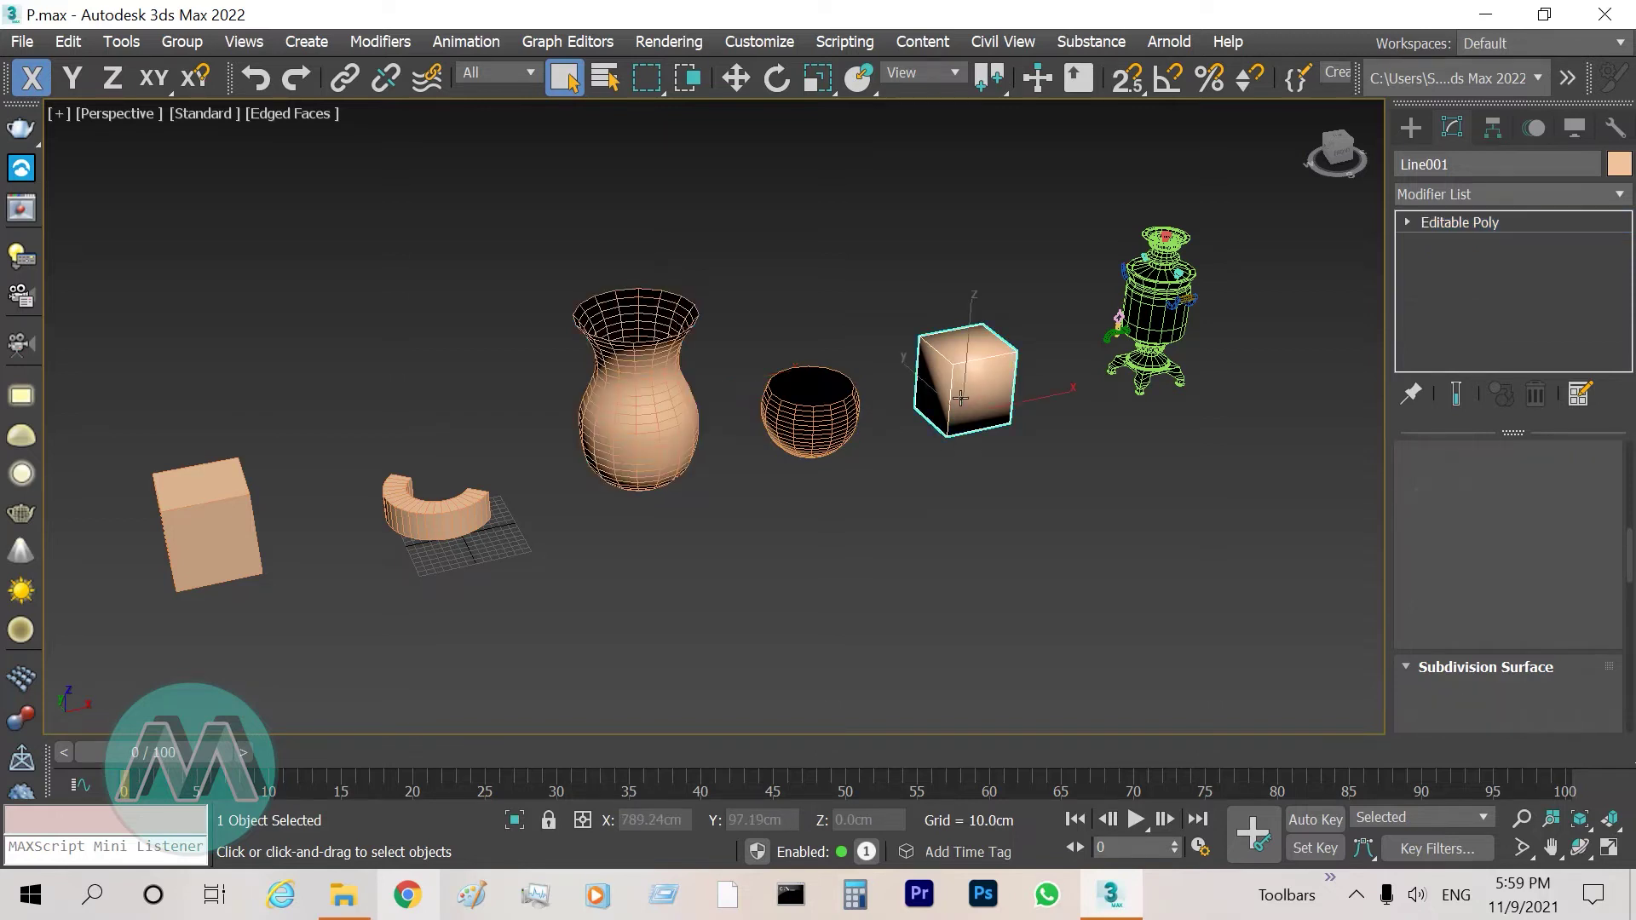
pyautogui.click(514, 820)
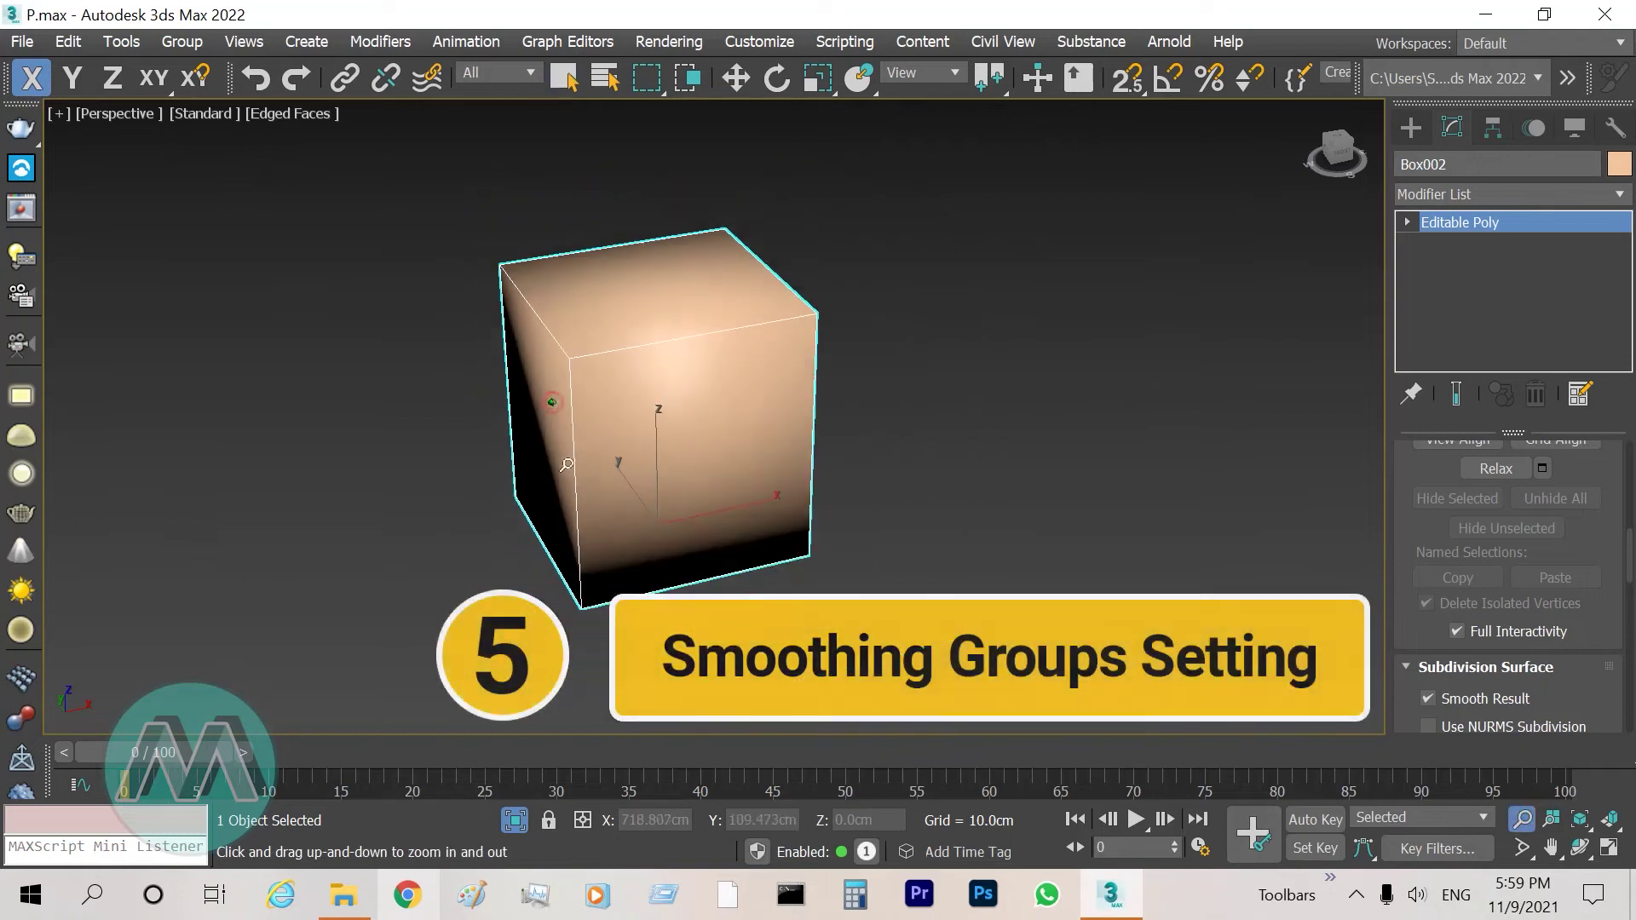
# Examine the shading across the isolated box's faces from several angles
pyautogui.click(1522, 819)
pyautogui.click(1578, 847)
pyautogui.moveTo(699, 515); pyautogui.dragTo(756, 515)
pyautogui.press('Escape')
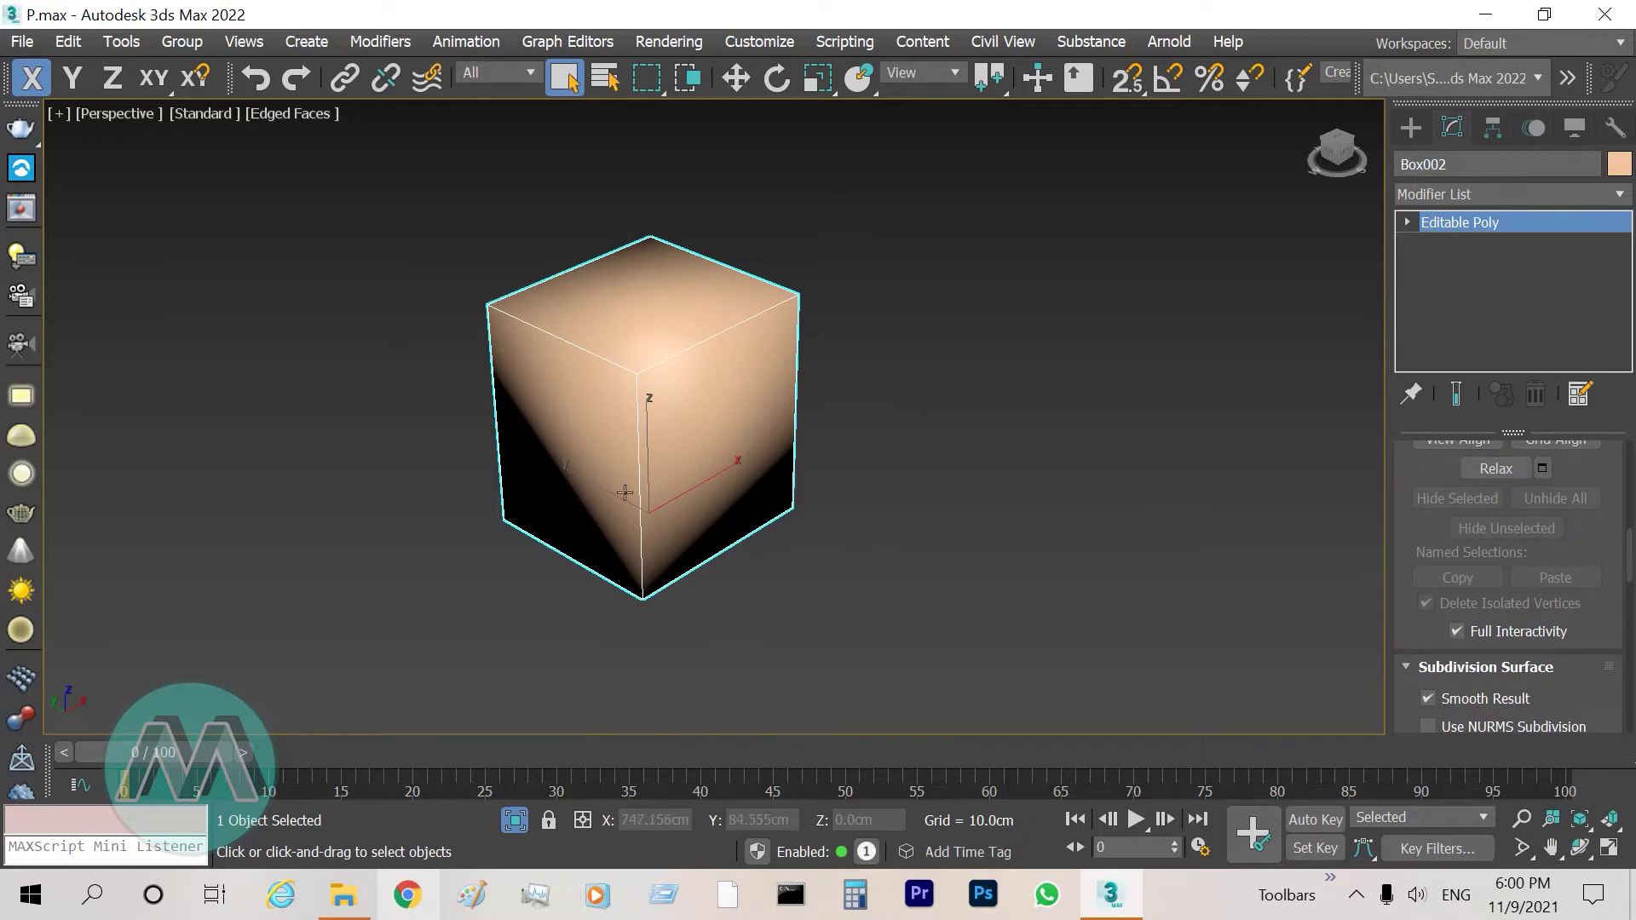
pyautogui.click(1579, 847)
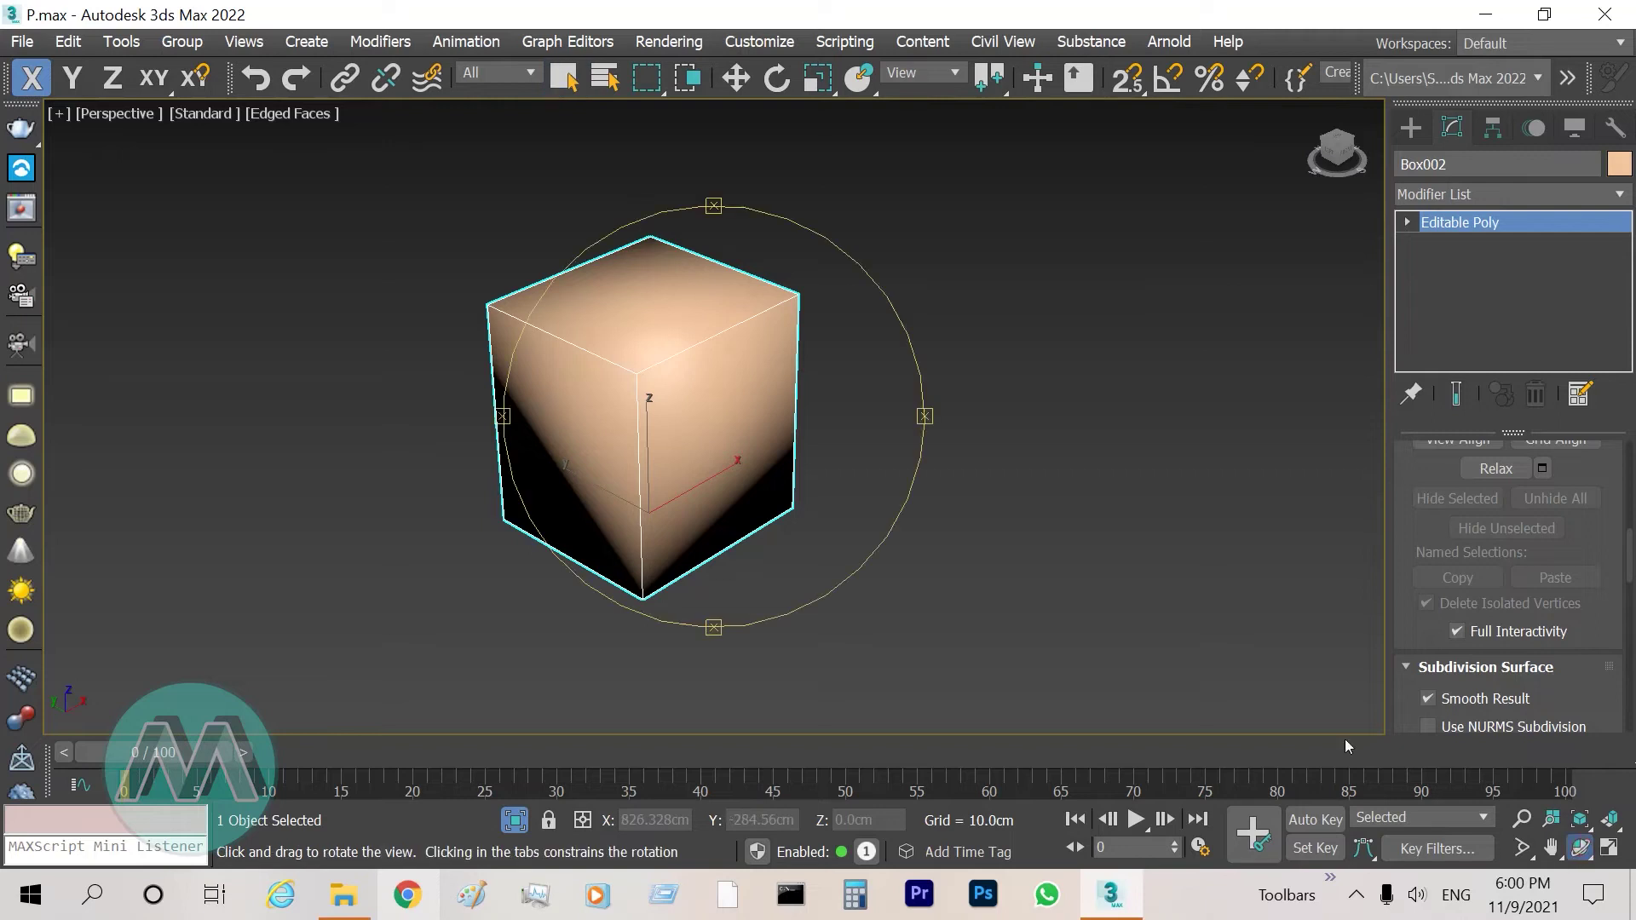
pyautogui.moveTo(566, 464); pyautogui.dragTo(673, 419)
pyautogui.rightClick(673, 419)
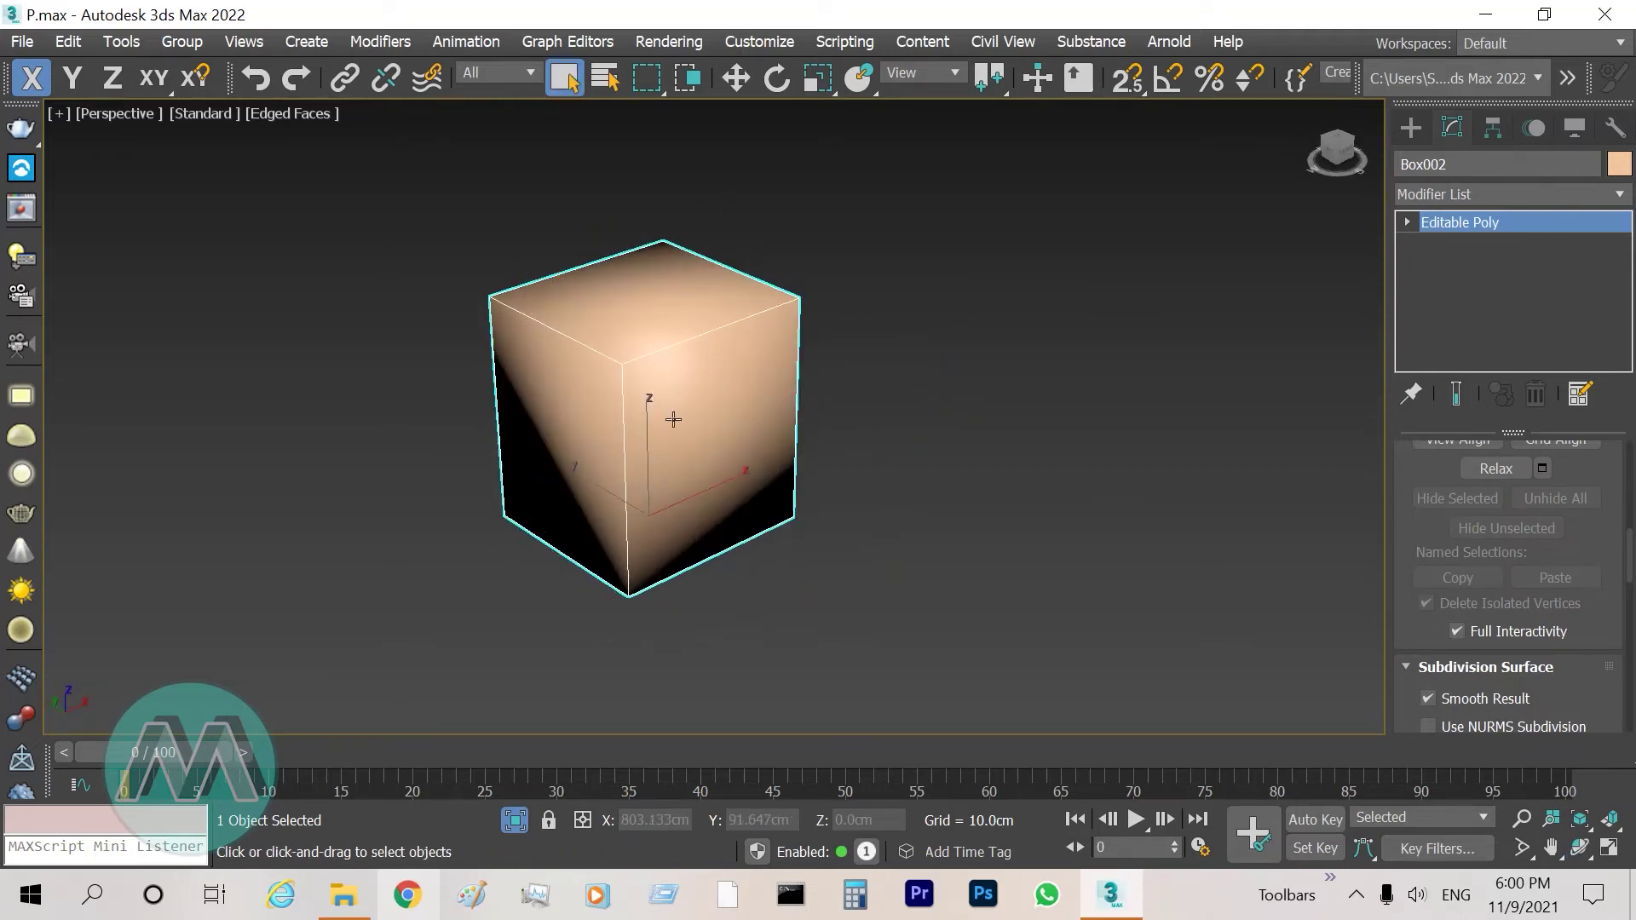
# Select all polygons of the box and apply Auto Smooth with a threshold of 20
pyautogui.click(1408, 223)
pyautogui.click(1454, 308)
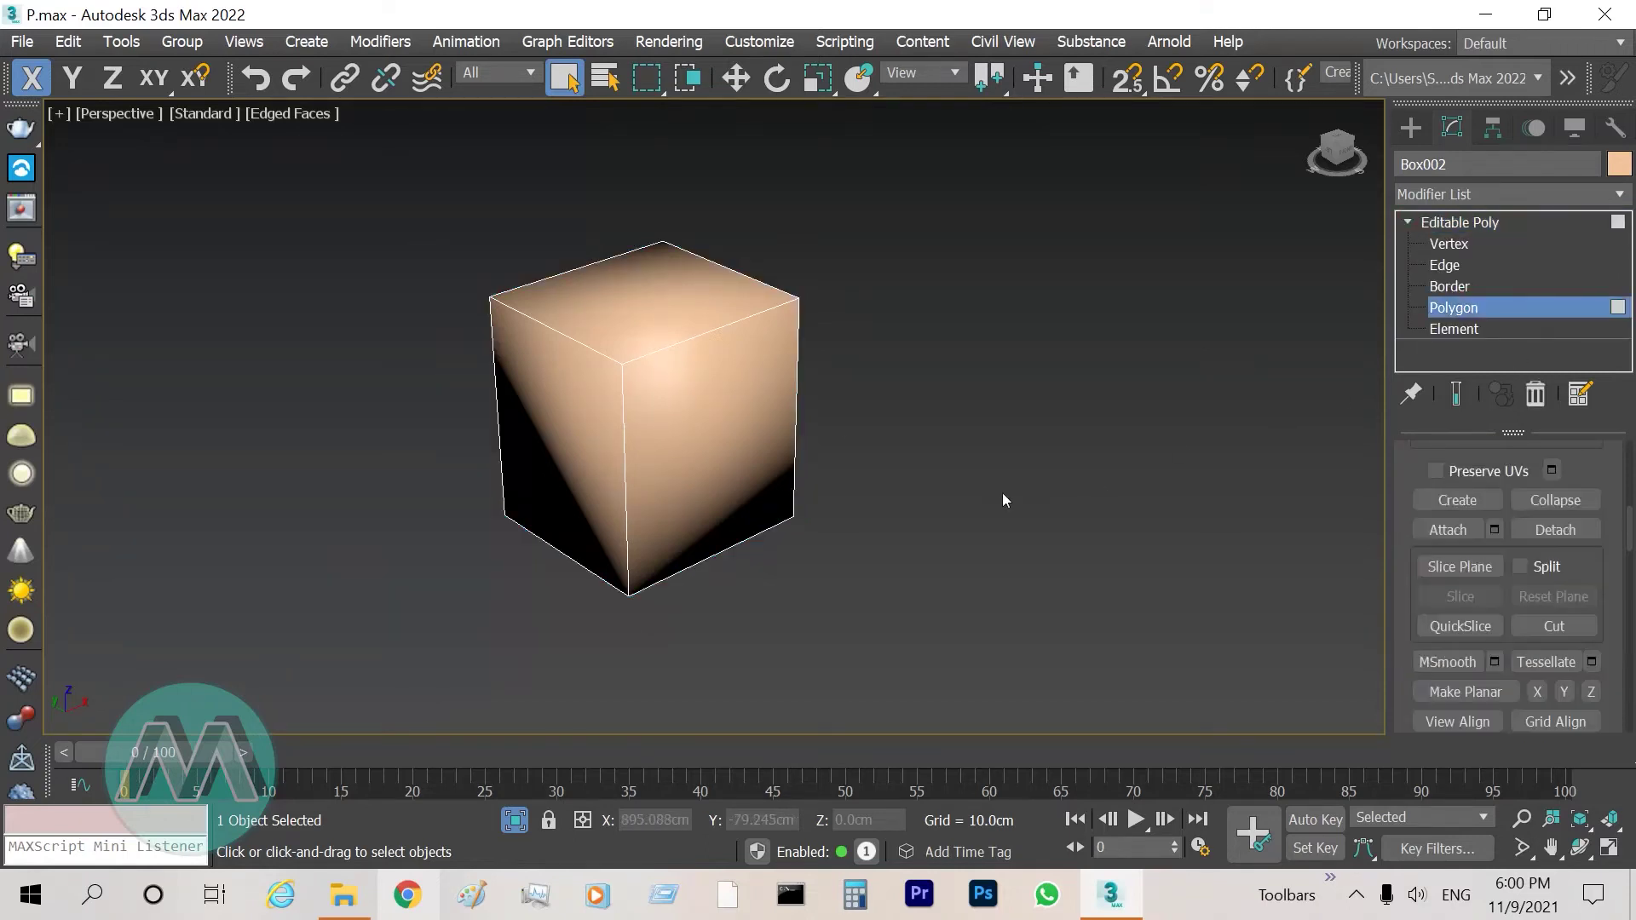
pyautogui.hotkey('ctrl', 'a')
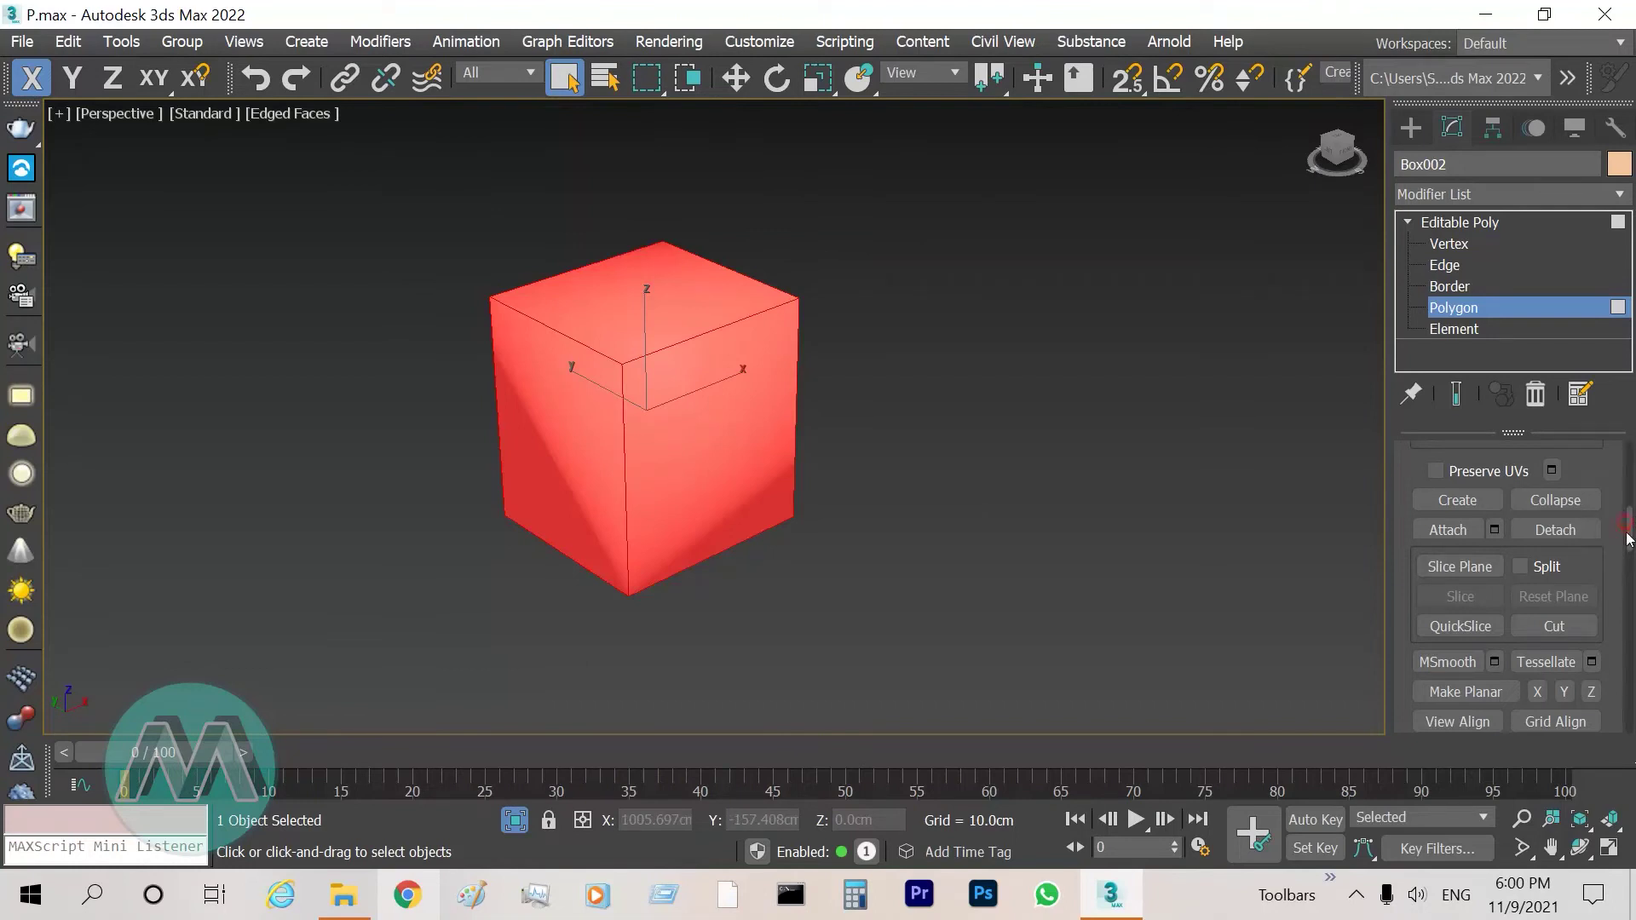
pyautogui.scroll(-6, 1508, 588)
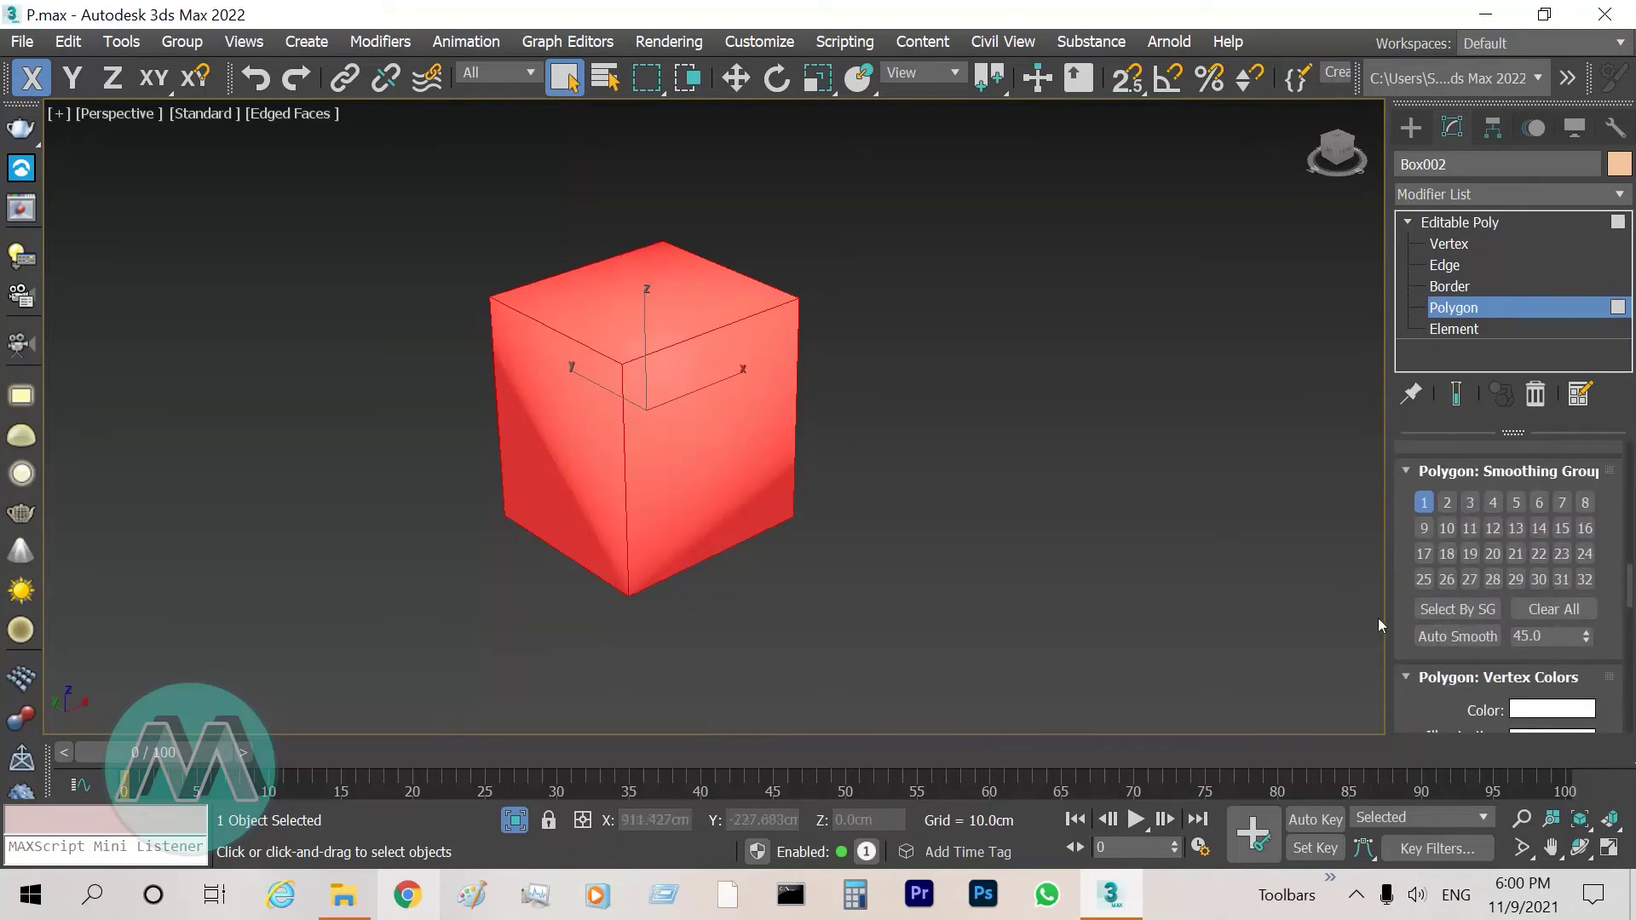
pyautogui.click(1550, 636)
pyautogui.write('20')
pyautogui.click(1426, 639)
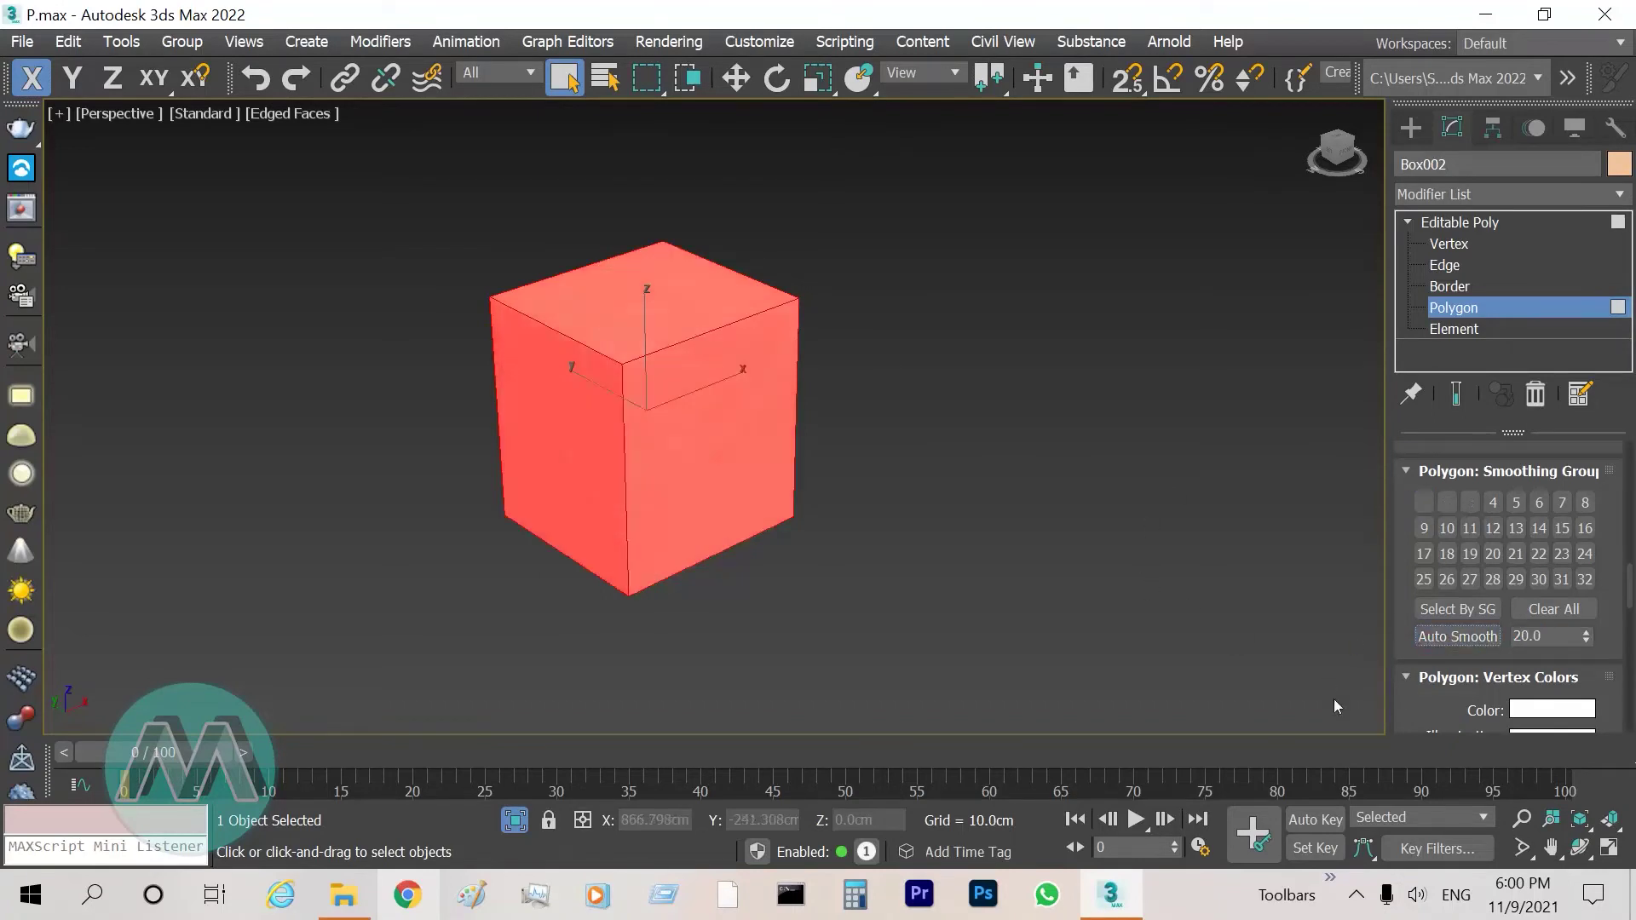
# Deselect the box's polygons and inspect the shading of its faces up close
pyautogui.click(1522, 820)
pyautogui.moveTo(639, 364); pyautogui.dragTo(738, 347)
pyautogui.press('q')
pyautogui.hotkey('ctrl', 'd')
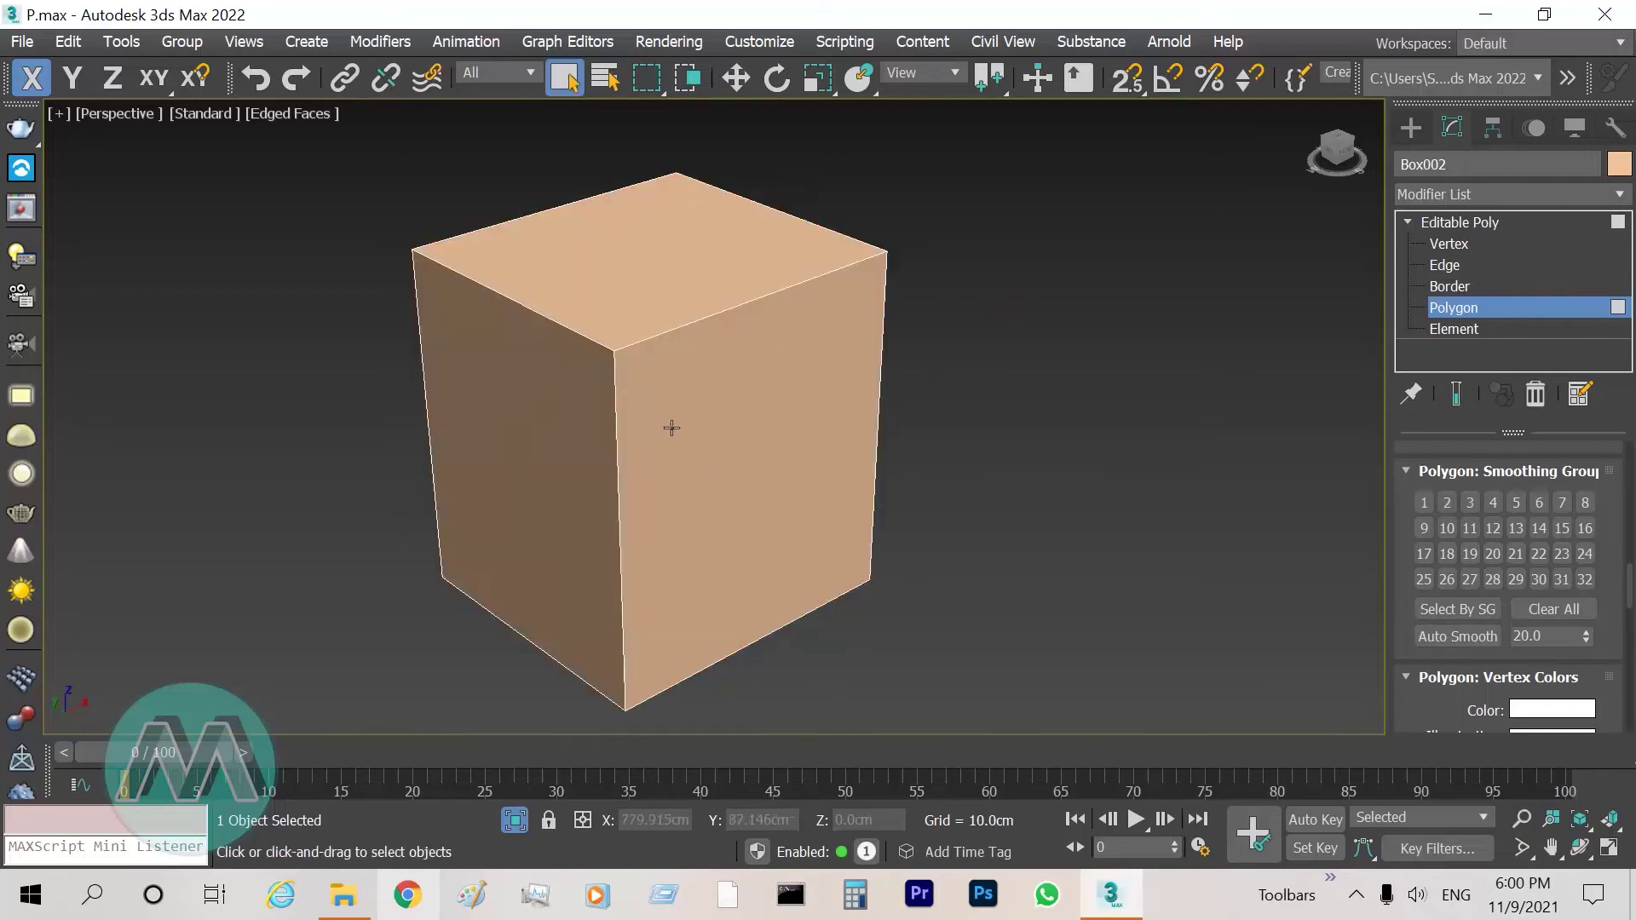
pyautogui.click(1580, 848)
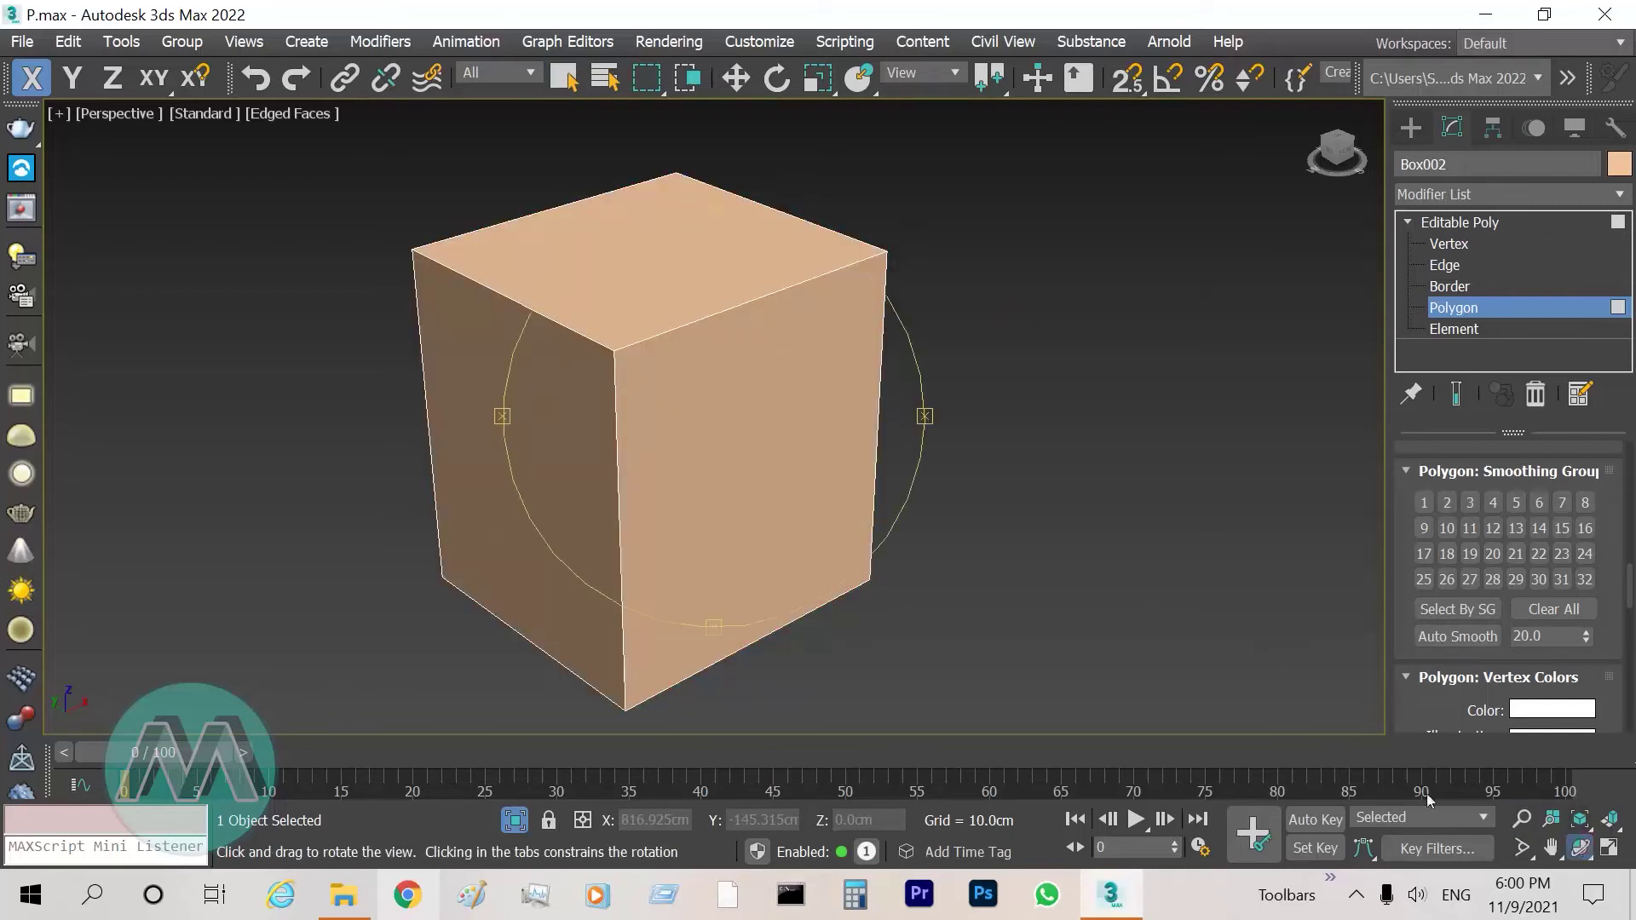
pyautogui.moveTo(744, 475); pyautogui.dragTo(758, 481)
pyautogui.rightClick(759, 481)
# Check the smoothing groups of the box's top and an adjacent side polygon together, and of all its polygons
pyautogui.click(738, 303)
pyautogui.keyDown('ctrl'); pyautogui.click(759, 347); pyautogui.keyUp('ctrl')
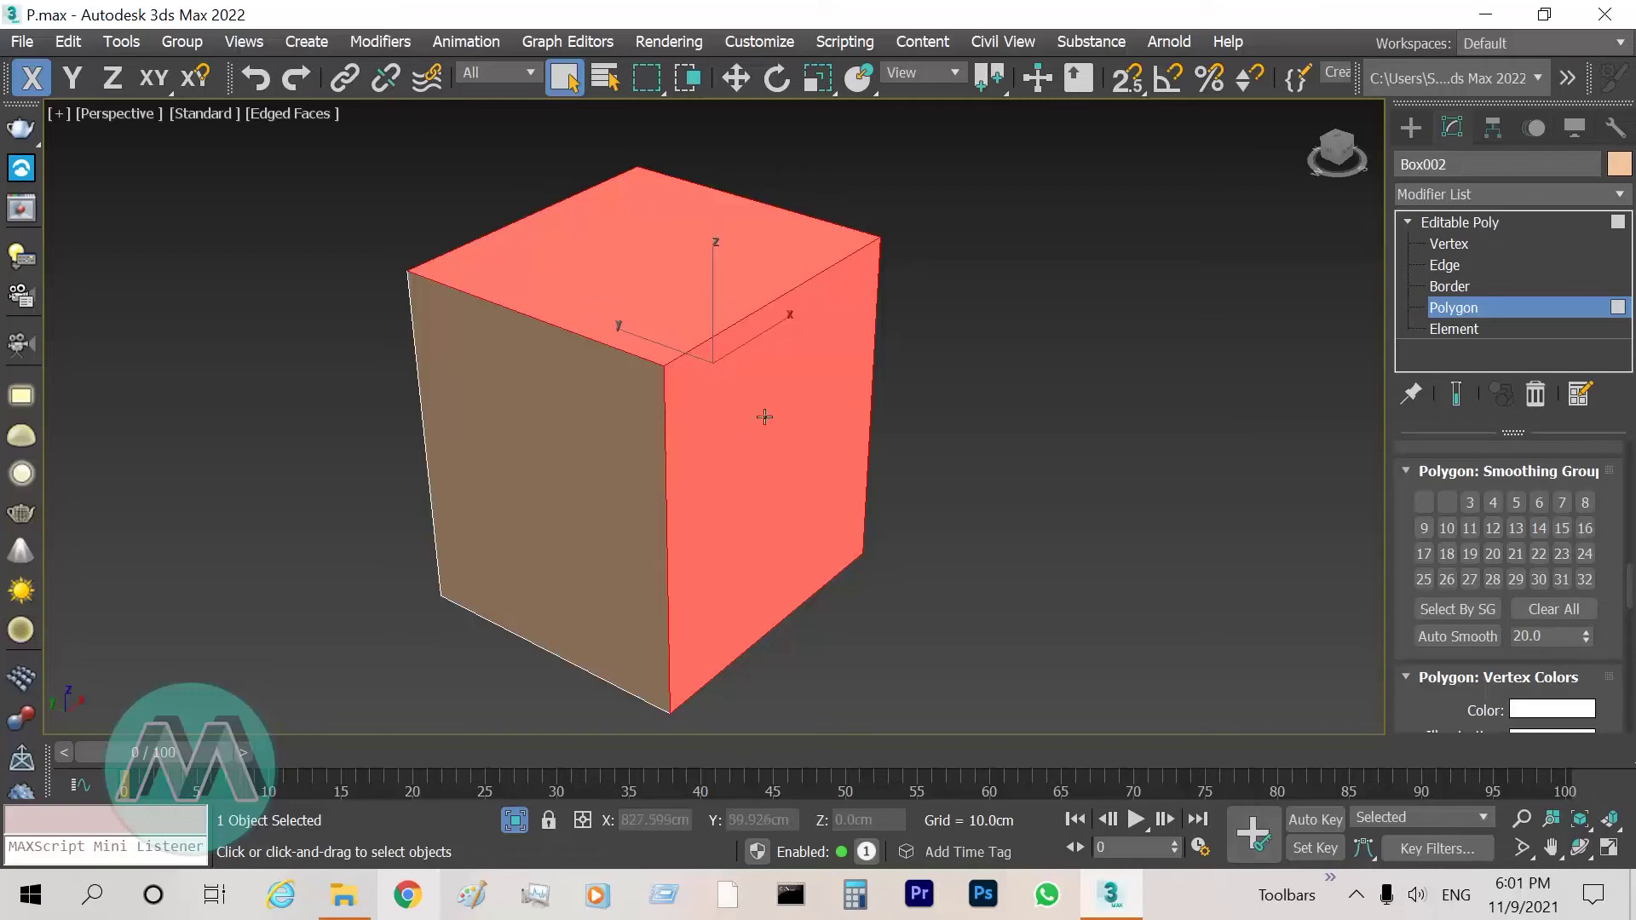
pyautogui.click(1519, 820)
pyautogui.moveTo(669, 347)
pyautogui.mouseDown()
pyautogui.moveTo(675, 375)
pyautogui.moveTo(687, 336)
pyautogui.mouseUp()
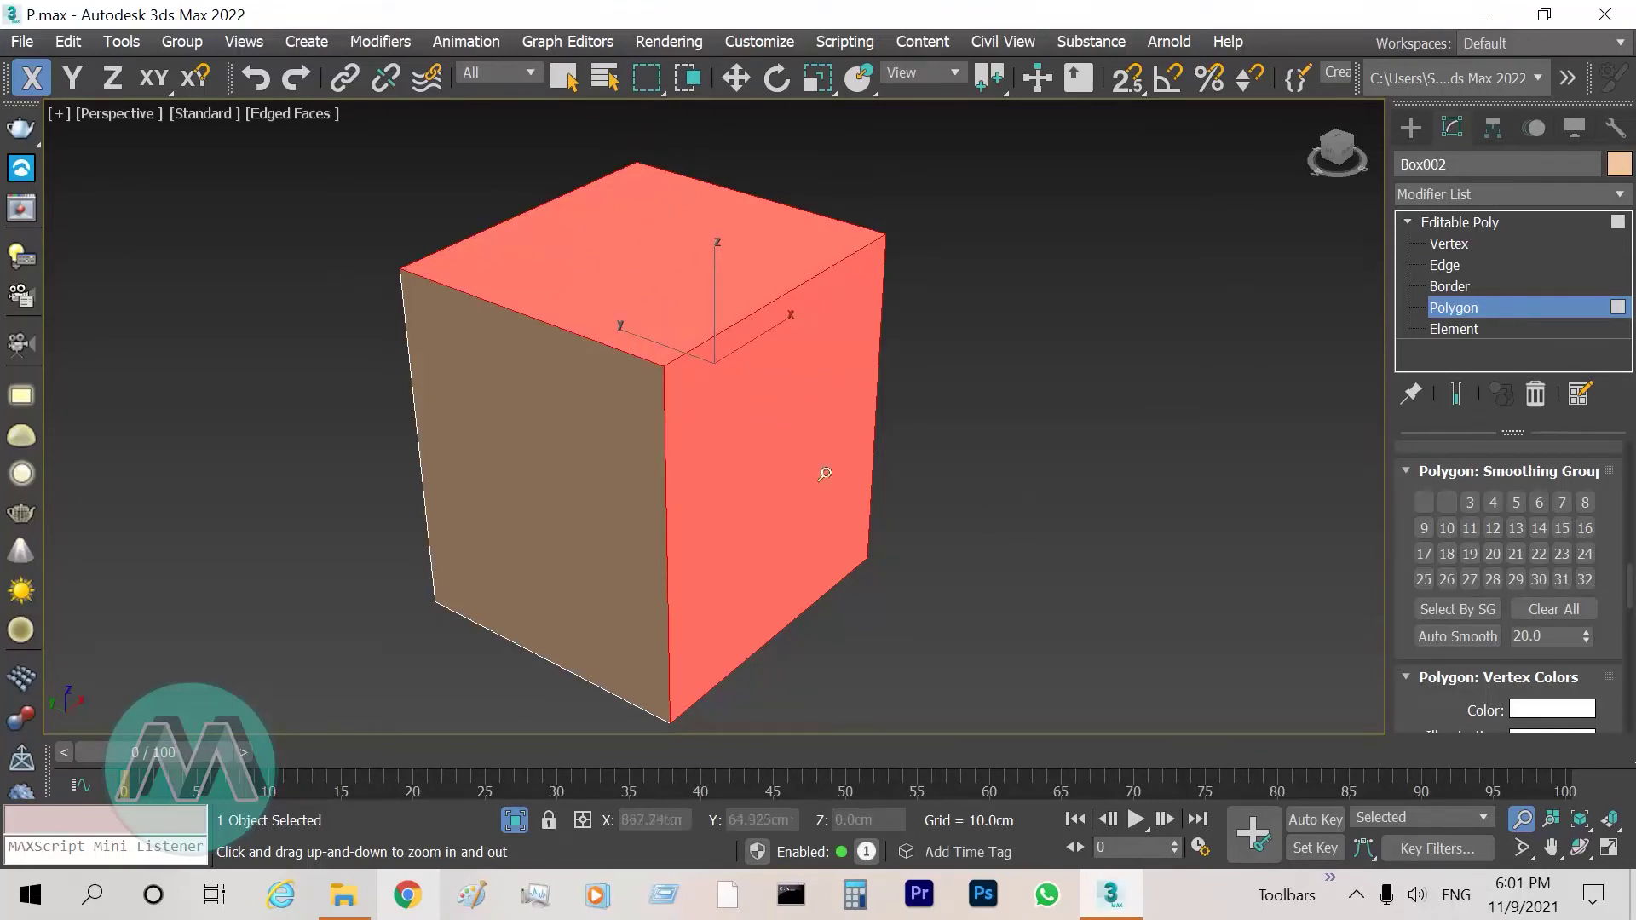
pyautogui.press('q')
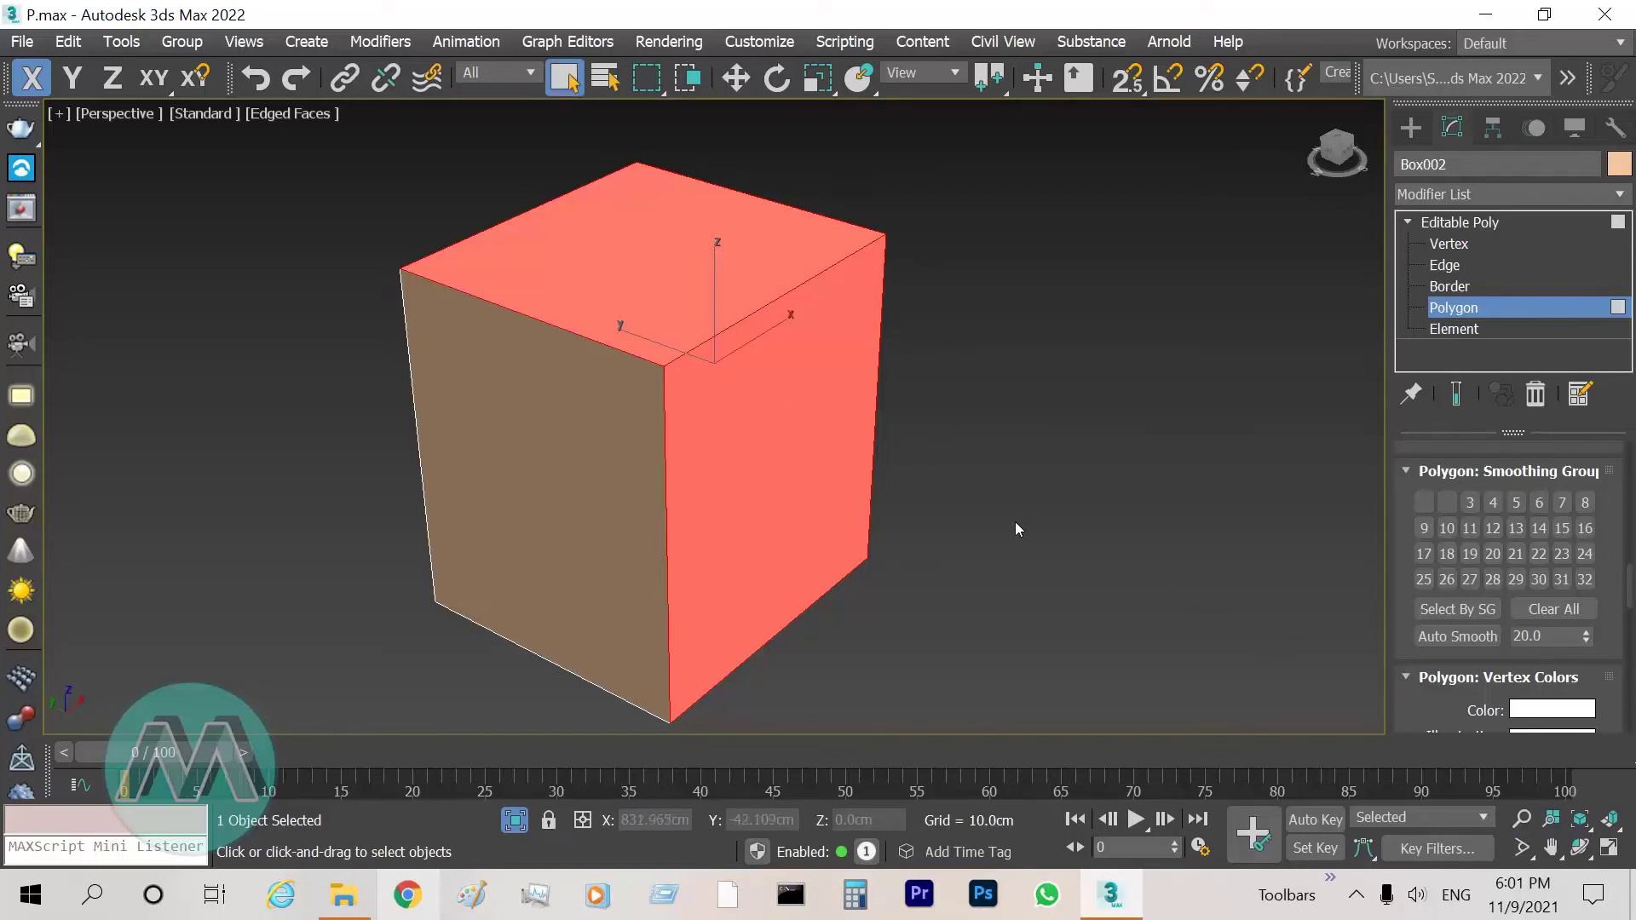
pyautogui.hotkey('ctrl', 'a')
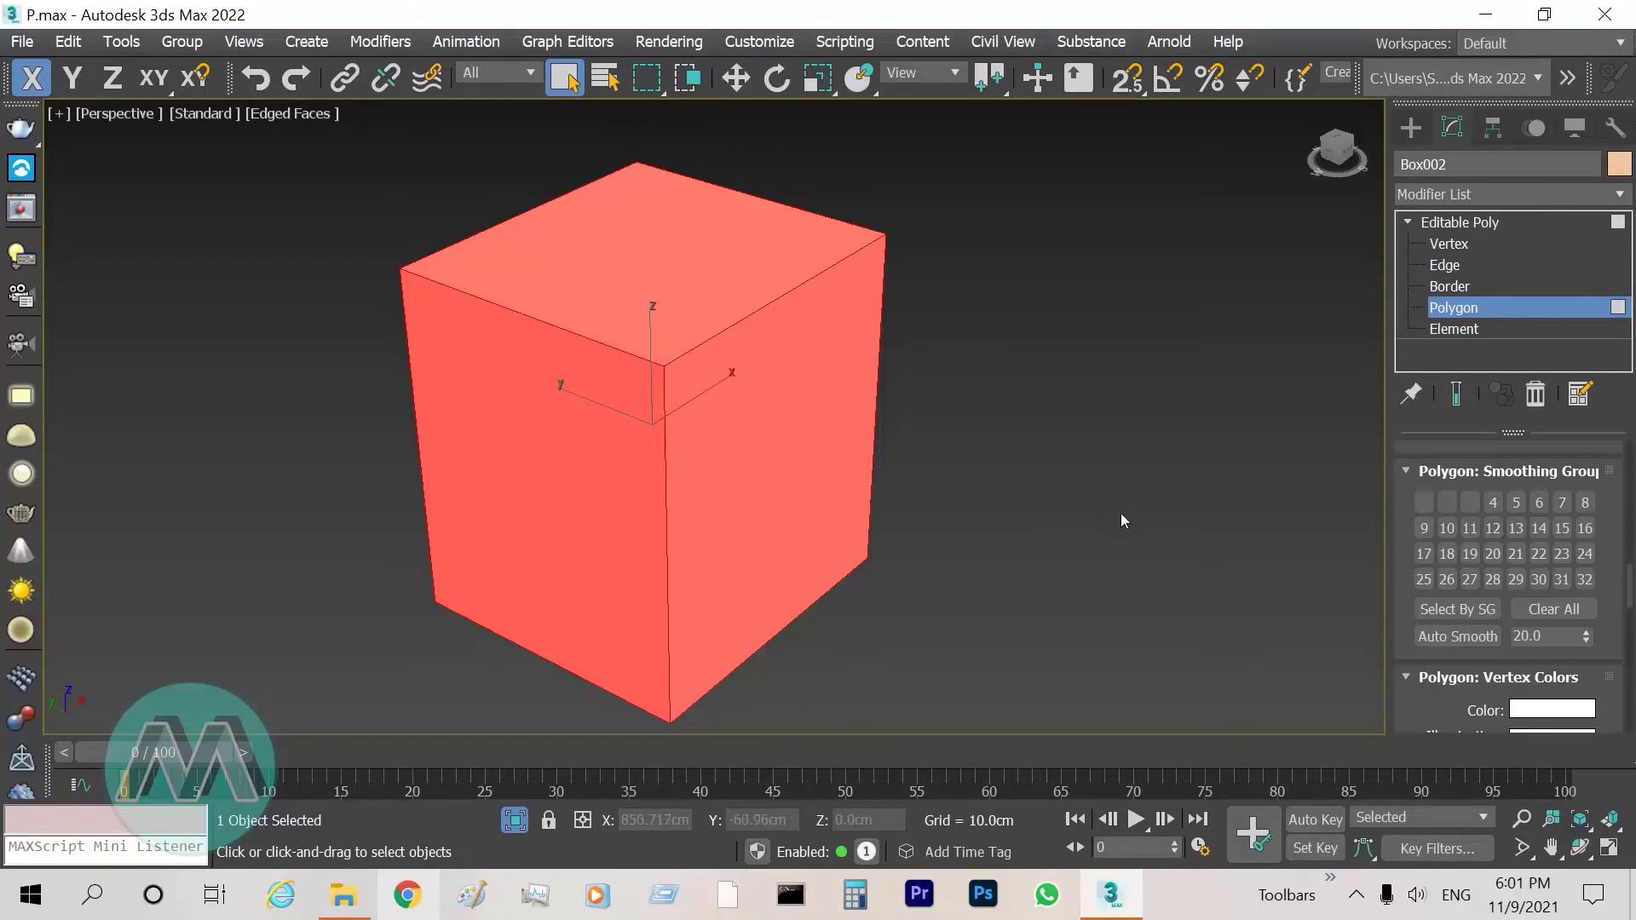
# Check the smoothing groups of the box's top and two visible side polygons one at a time
pyautogui.click(1469, 503)
pyautogui.click(1145, 473)
pyautogui.click(686, 223)
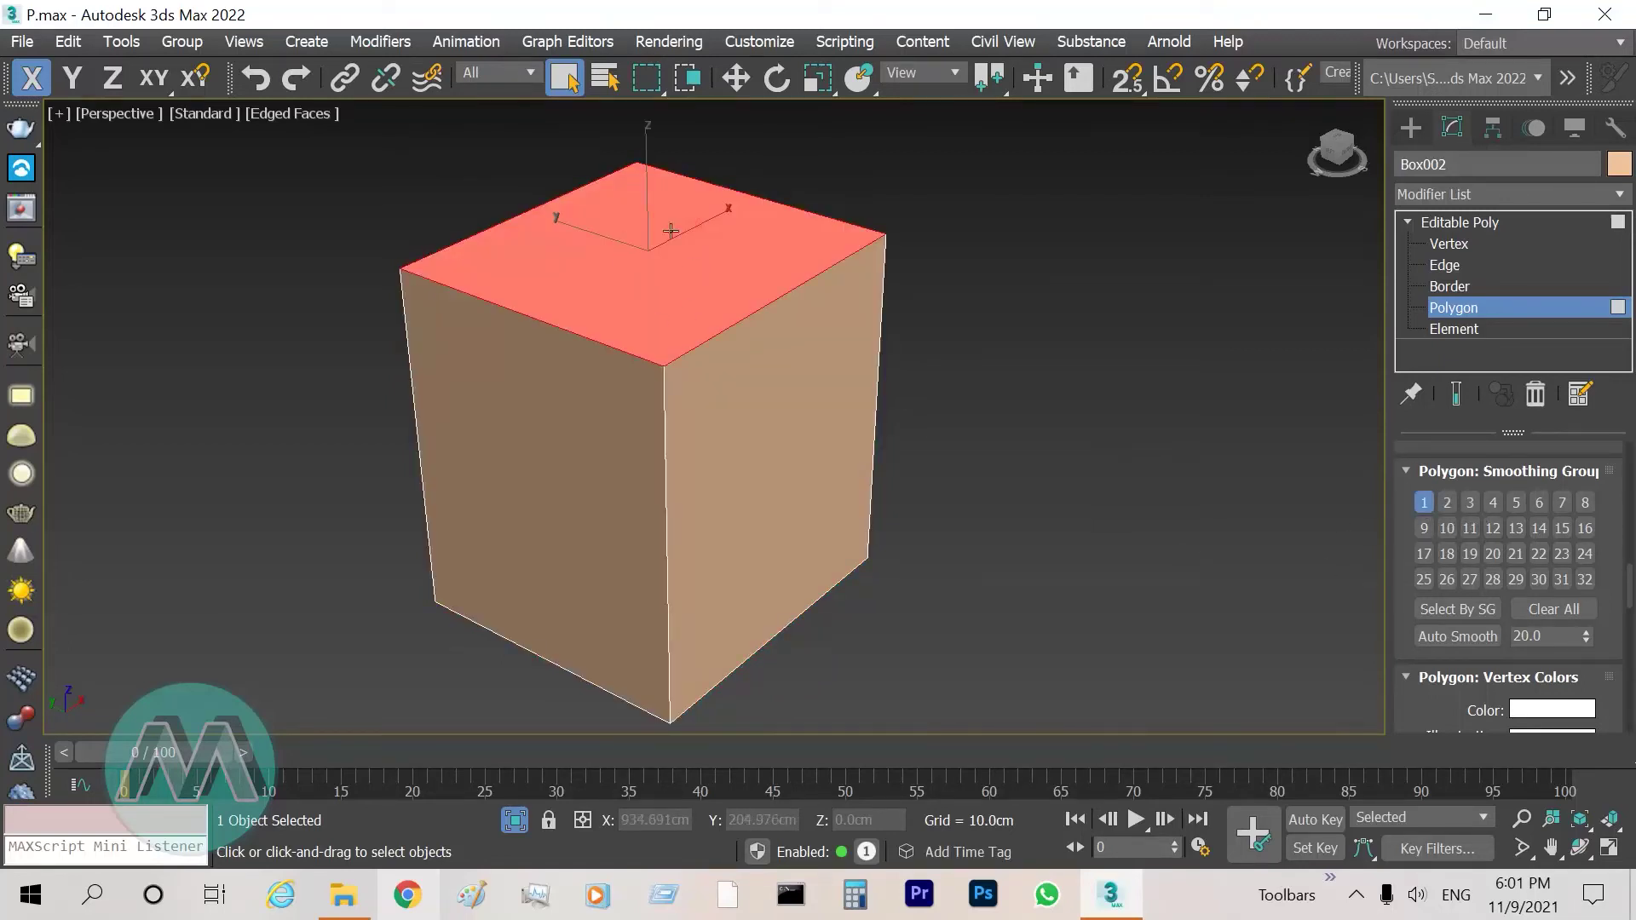
pyautogui.click(796, 445)
pyautogui.click(603, 389)
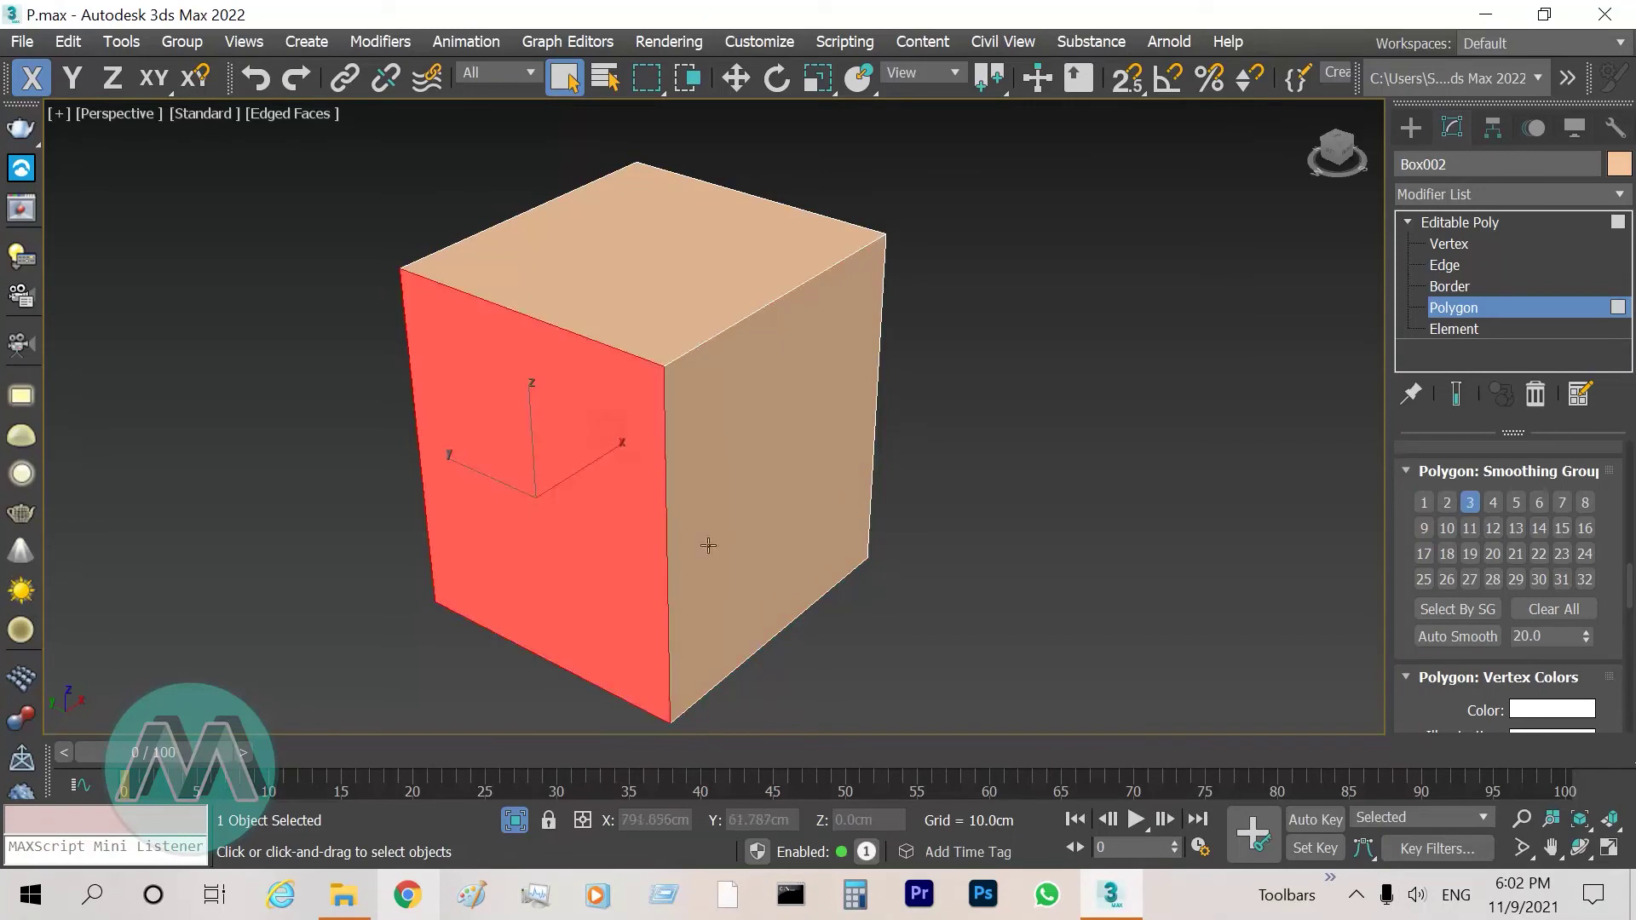
pyautogui.click(1048, 392)
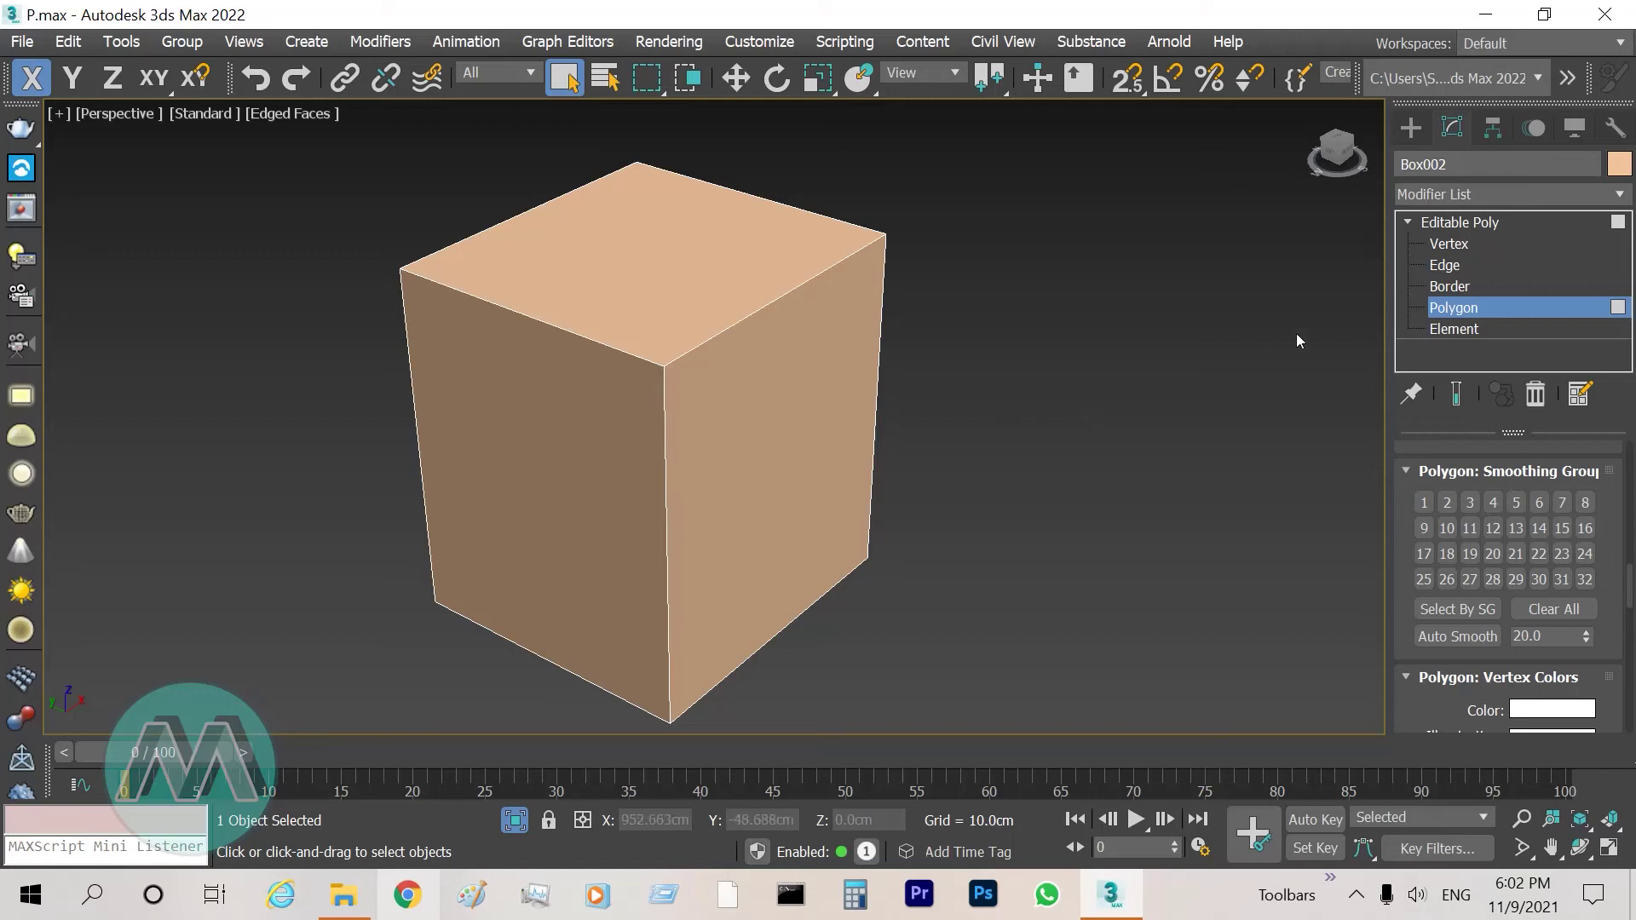
# Leave the box's polygon level, end its isolation and isolate the samovar group instead
pyautogui.click(1464, 222)
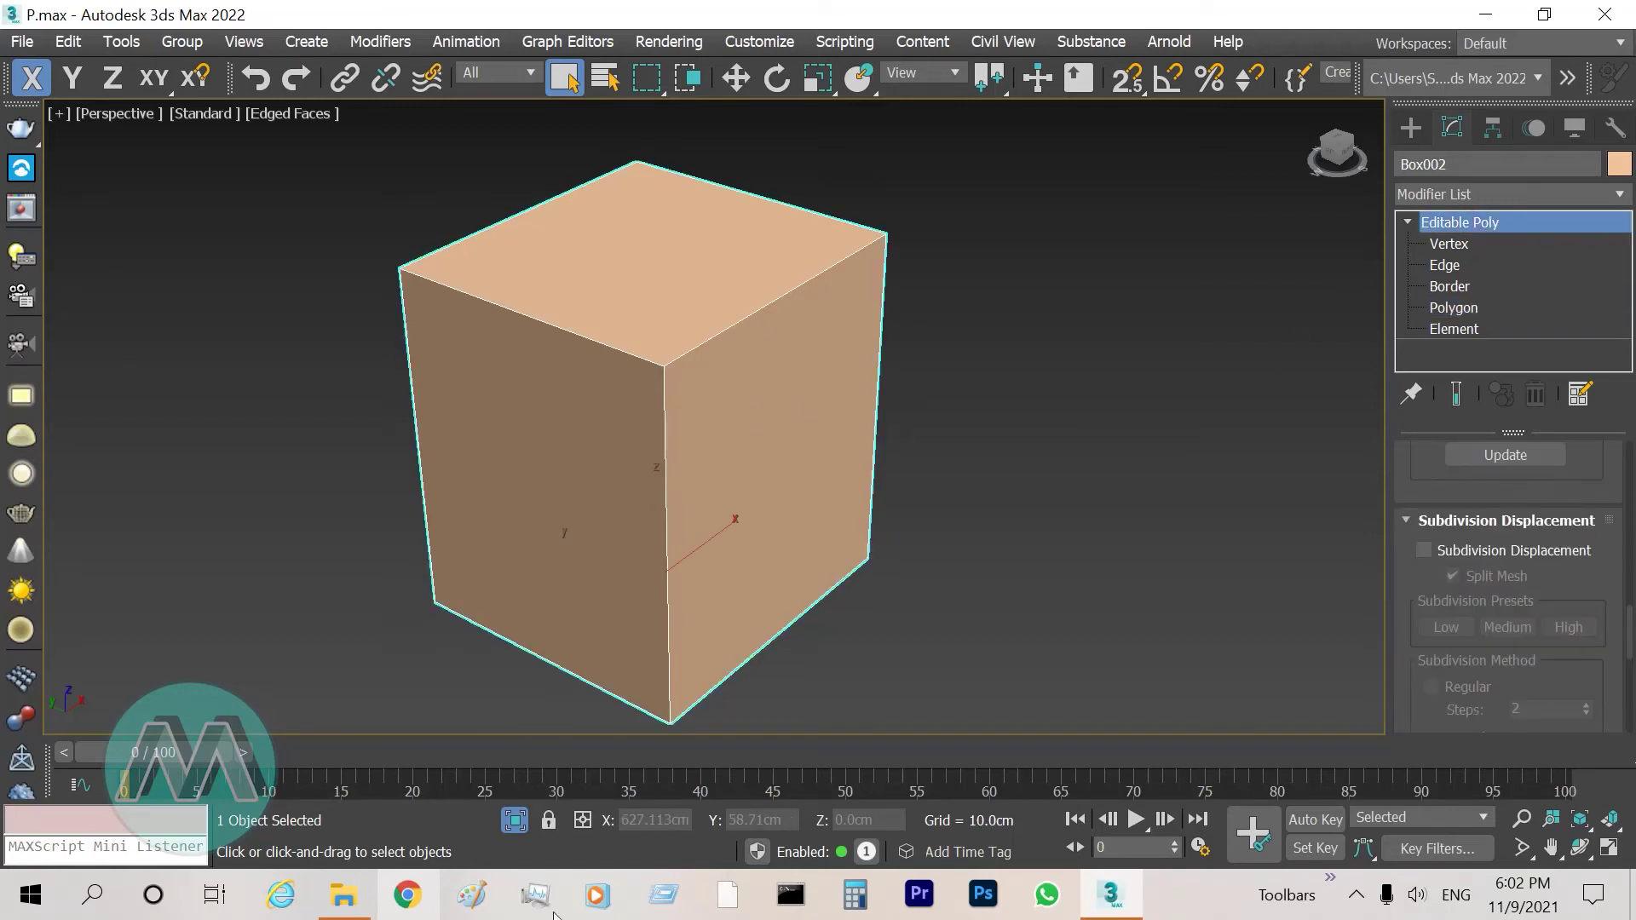
pyautogui.click(514, 819)
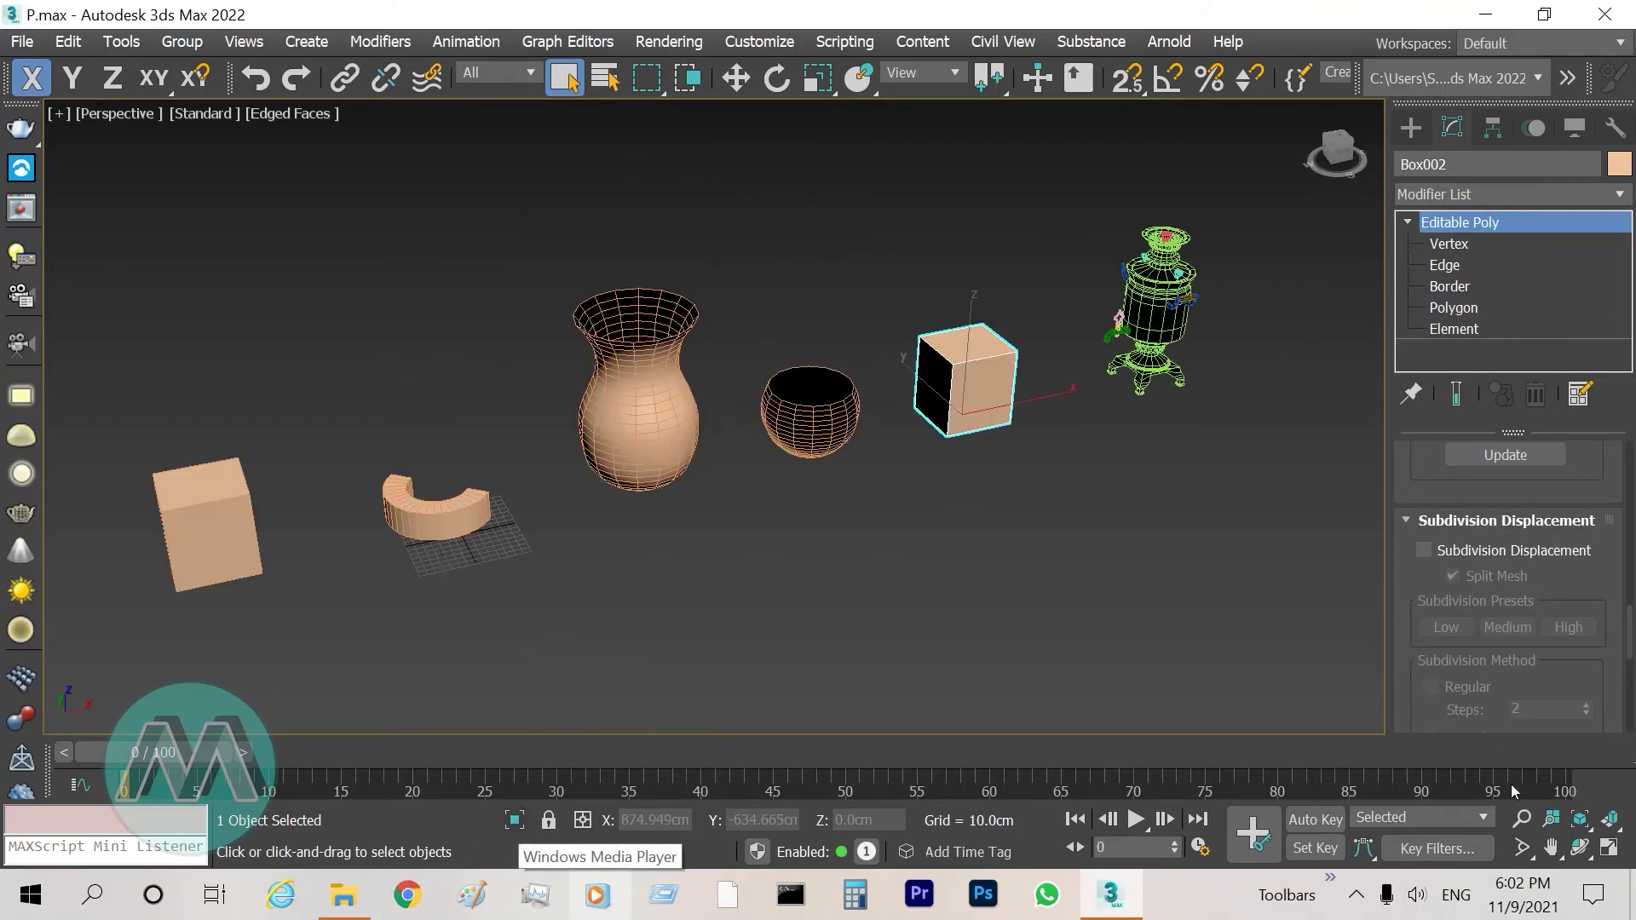
pyautogui.click(1521, 819)
pyautogui.moveTo(557, 521); pyautogui.dragTo(518, 465)
pyautogui.rightClick(525, 467)
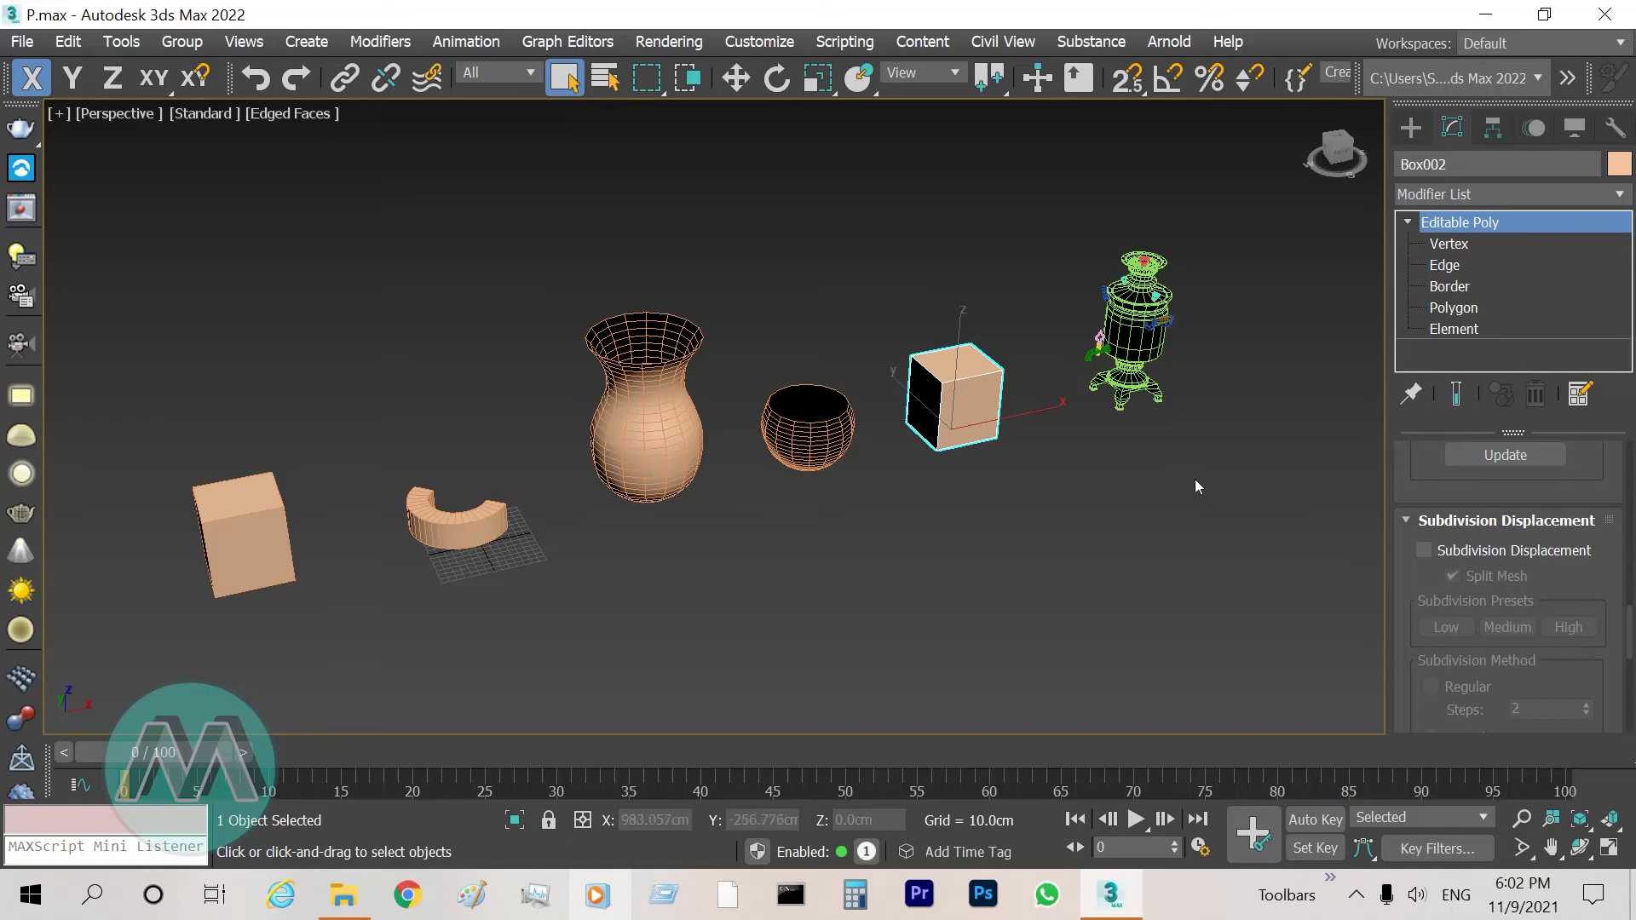
pyautogui.click(1133, 349)
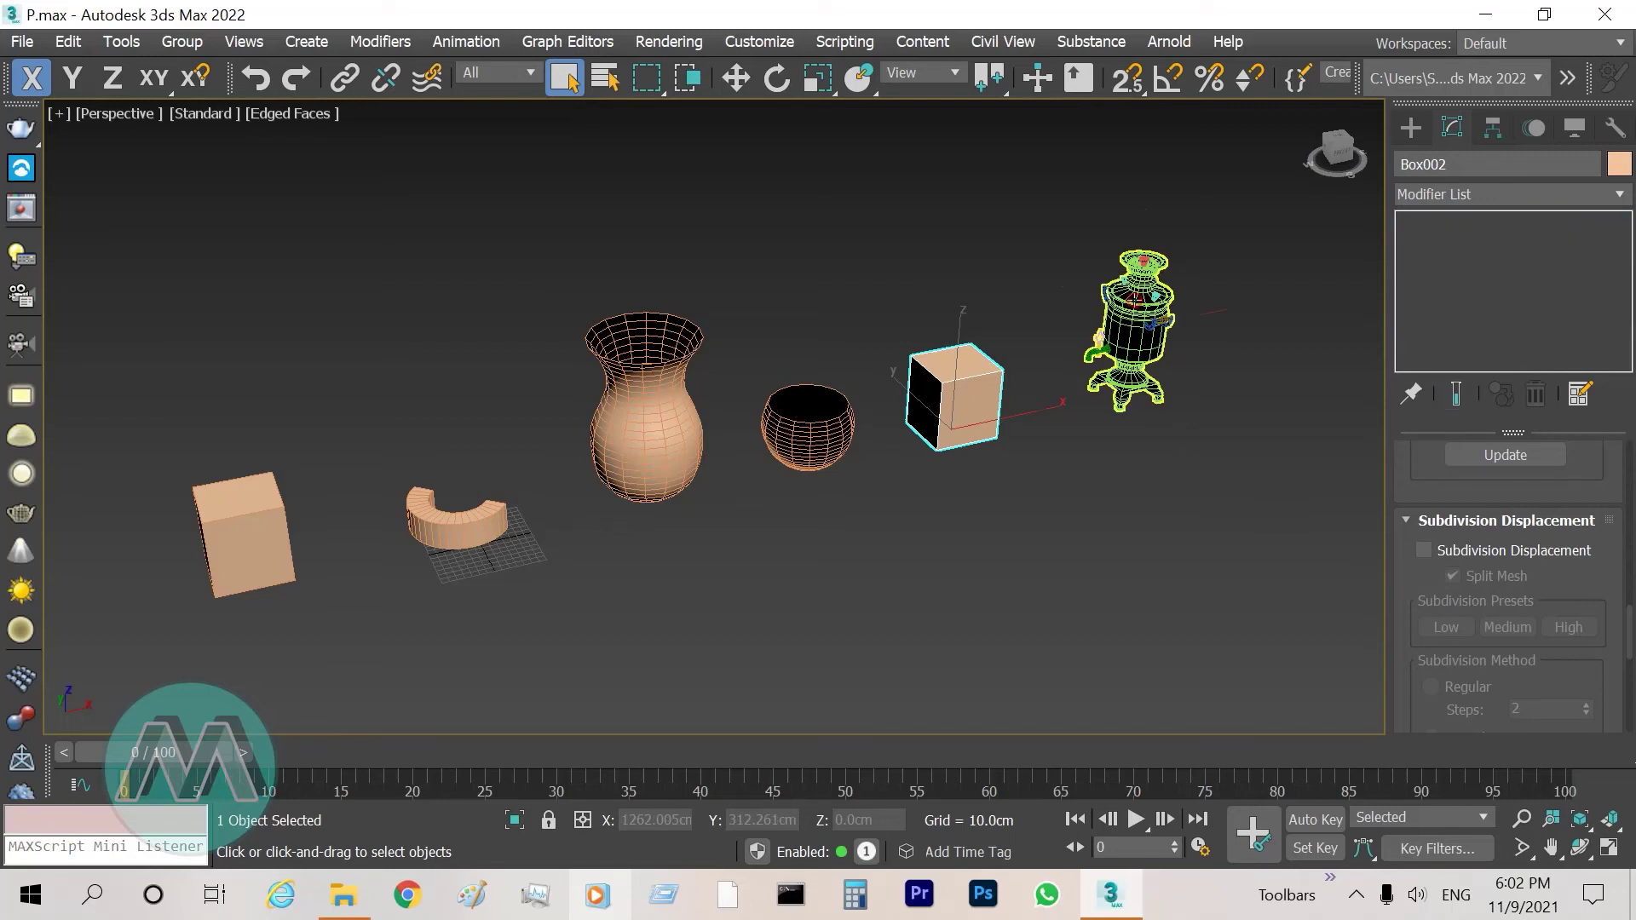
pyautogui.click(514, 819)
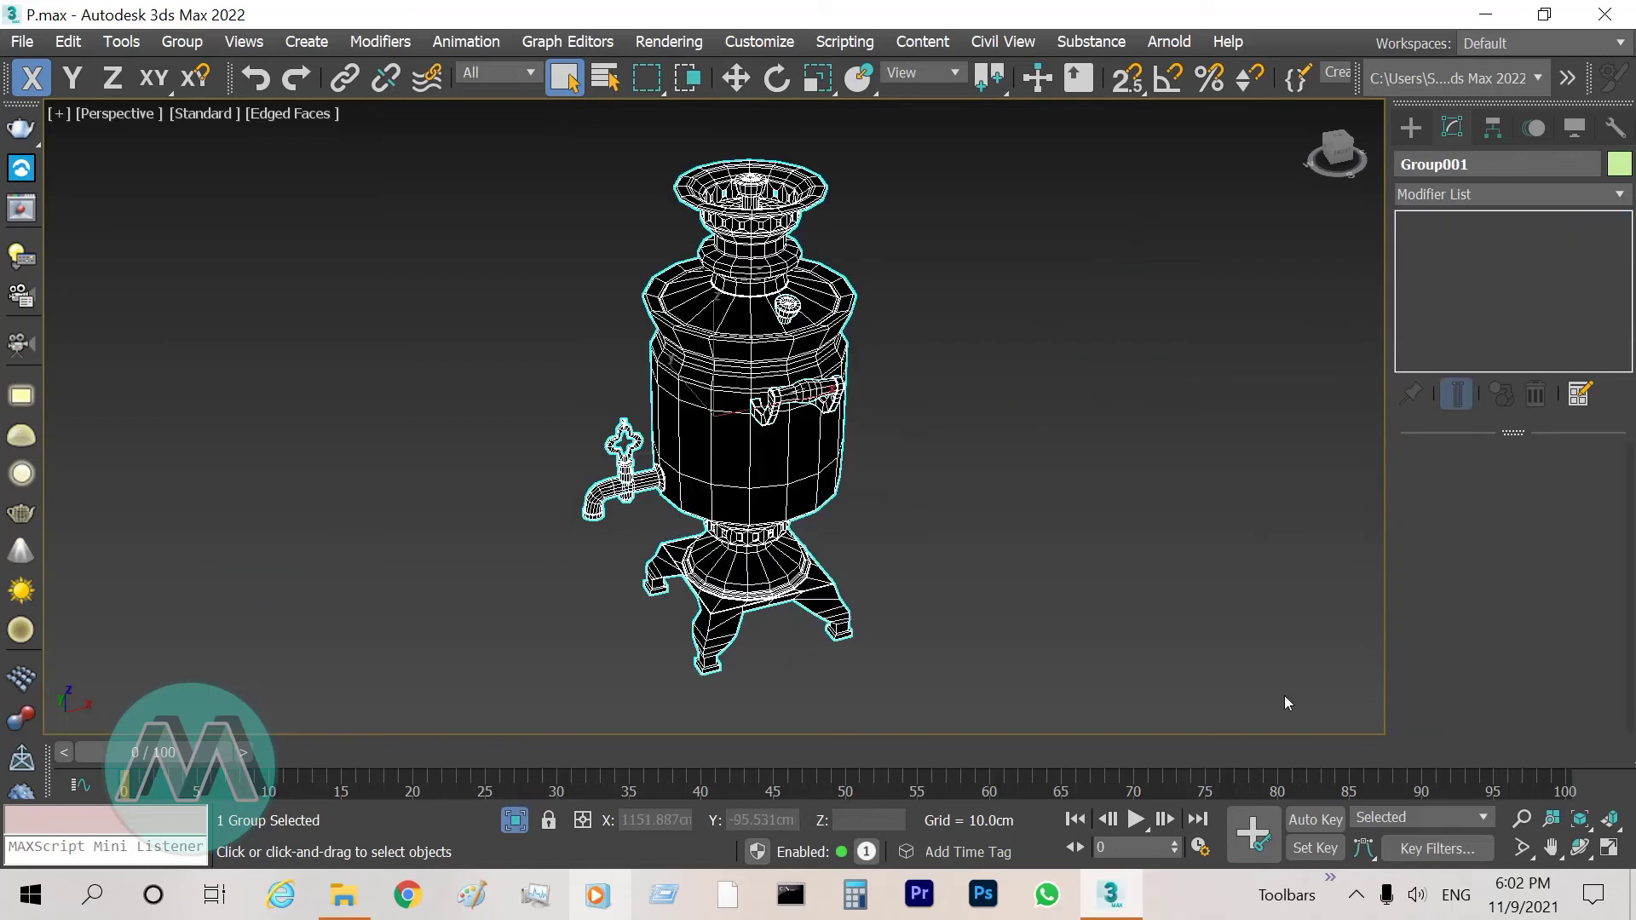
# Examine the isolated samovar's body, handles and legs from several angles and distances
pyautogui.click(1523, 819)
pyautogui.scroll(-2, 558, 460)
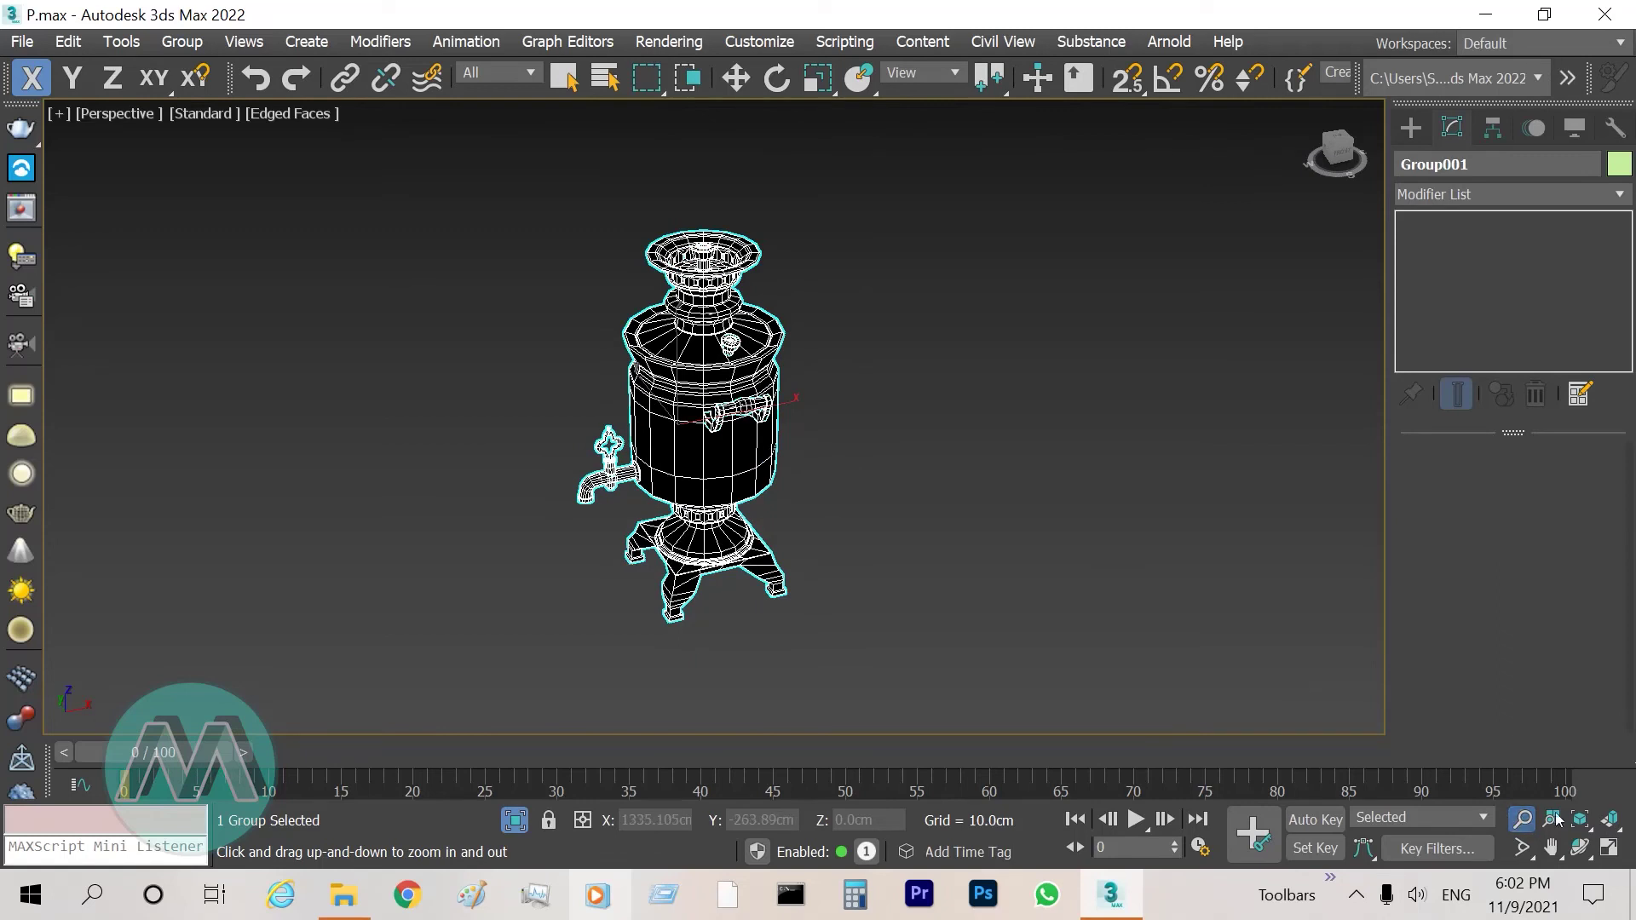
pyautogui.click(1579, 848)
pyautogui.moveTo(701, 508); pyautogui.dragTo(757, 508)
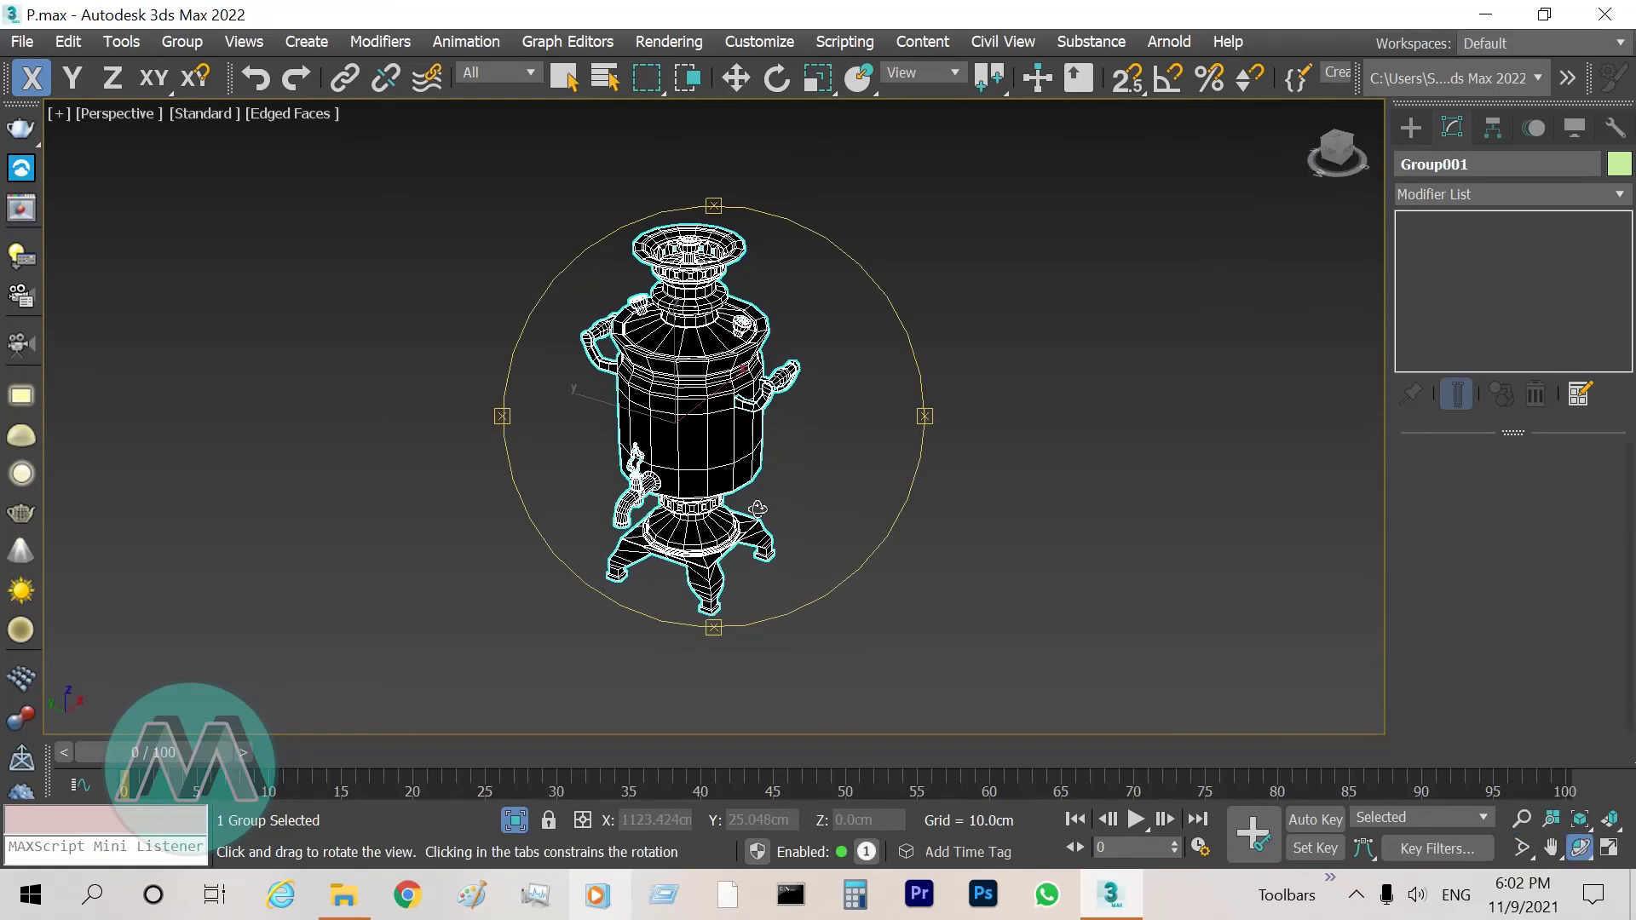
pyautogui.rightClick(884, 479)
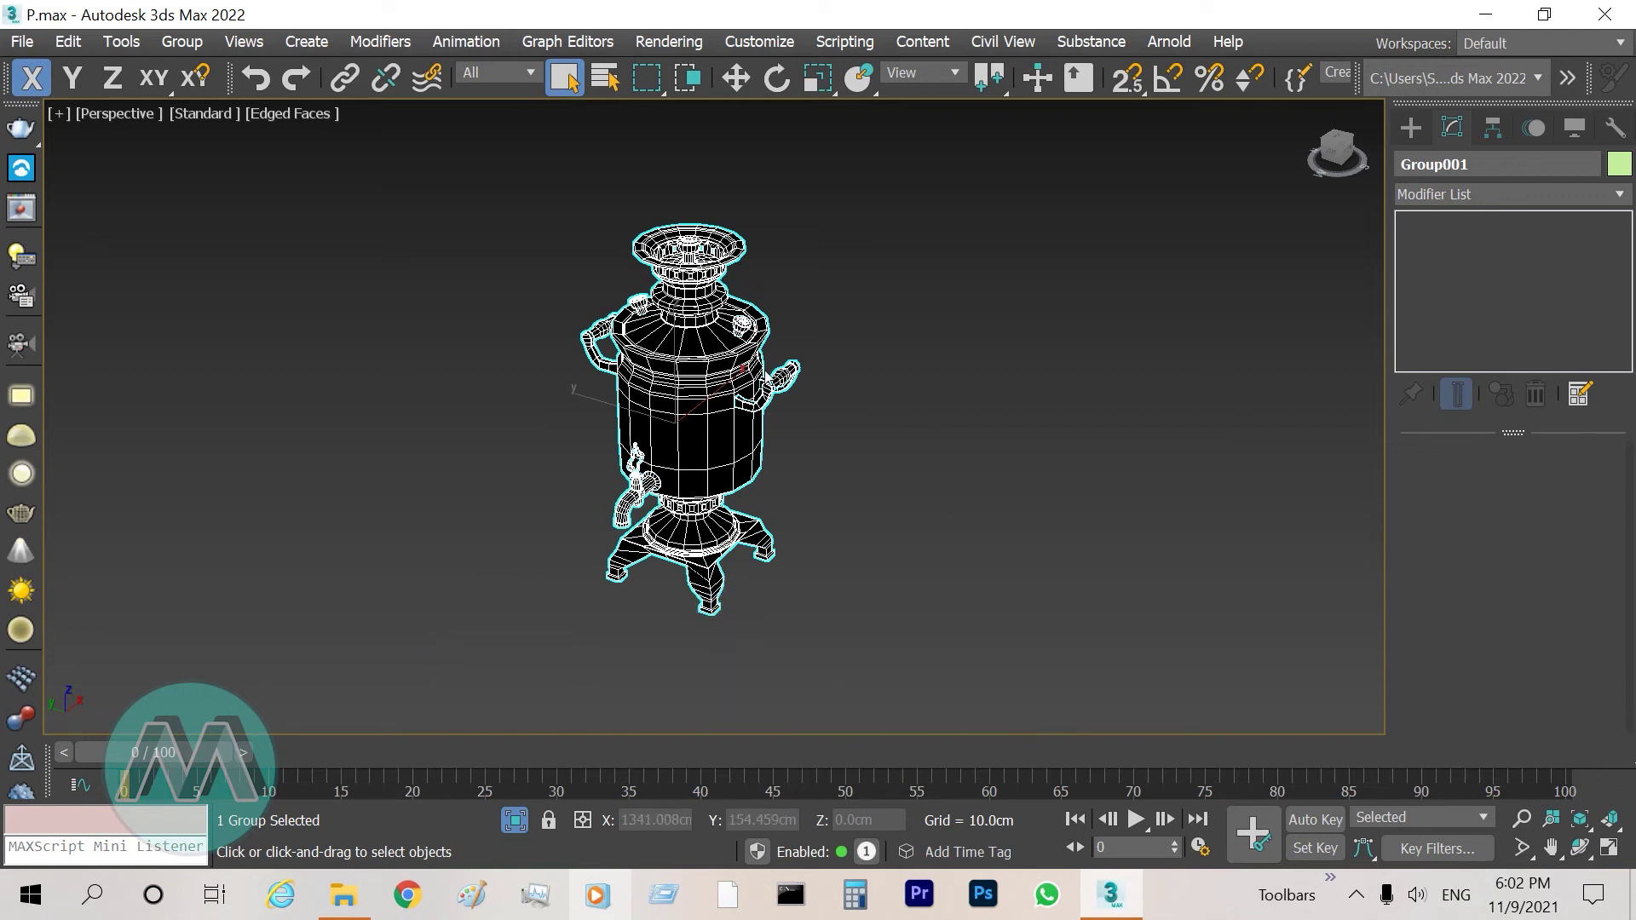
pyautogui.click(1522, 819)
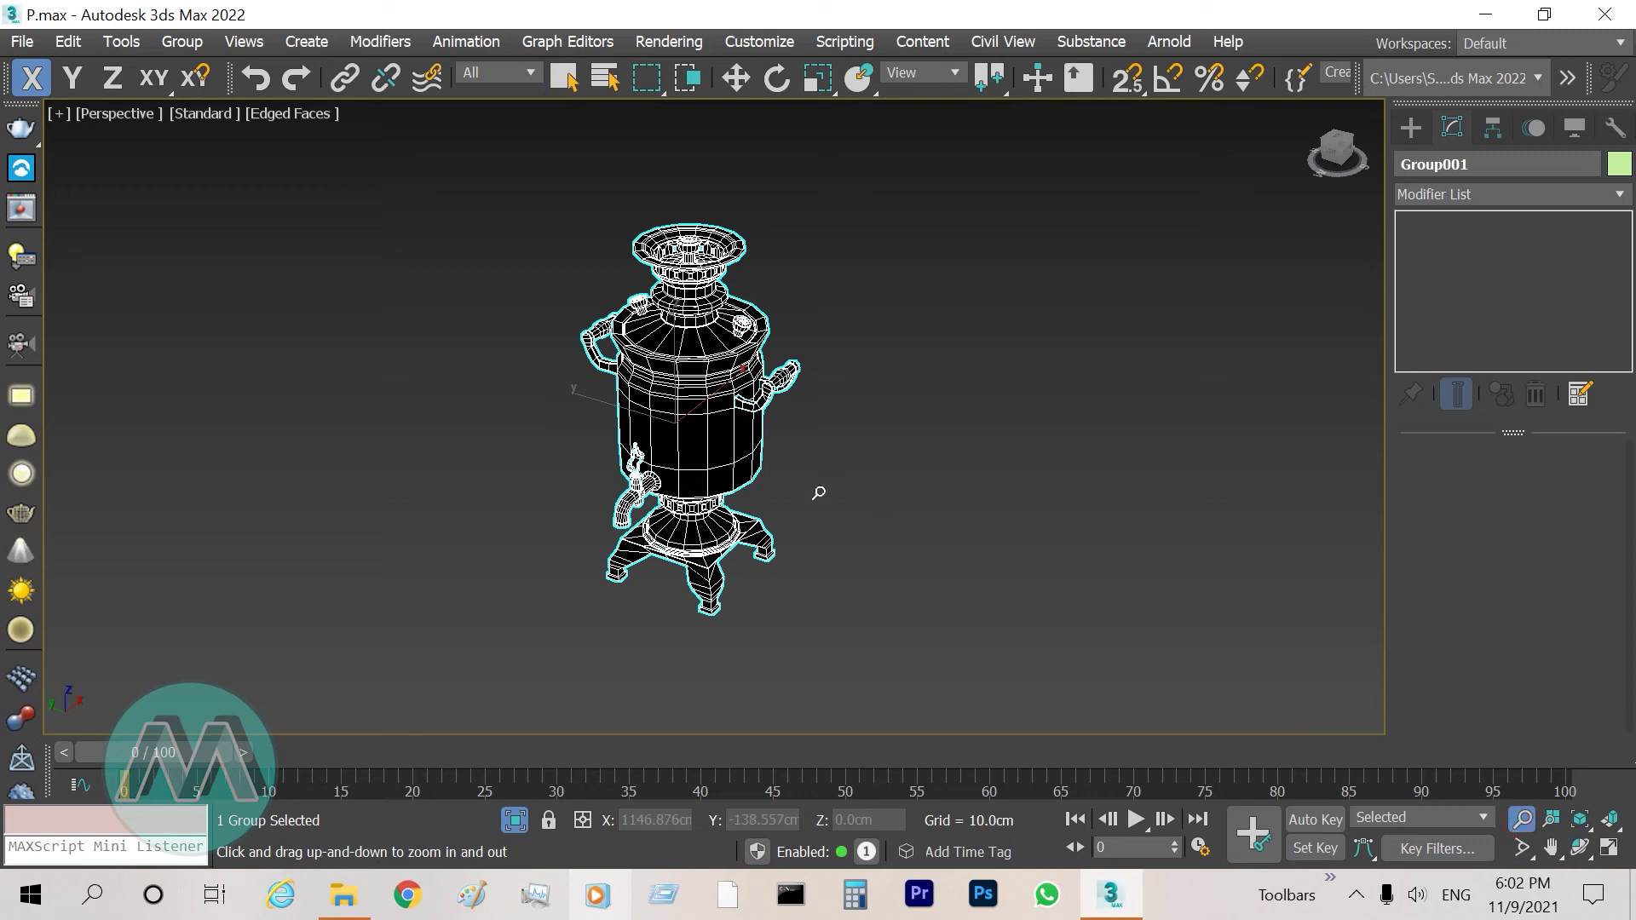
pyautogui.moveTo(716, 427); pyautogui.dragTo(720, 415)
pyautogui.click(563, 77)
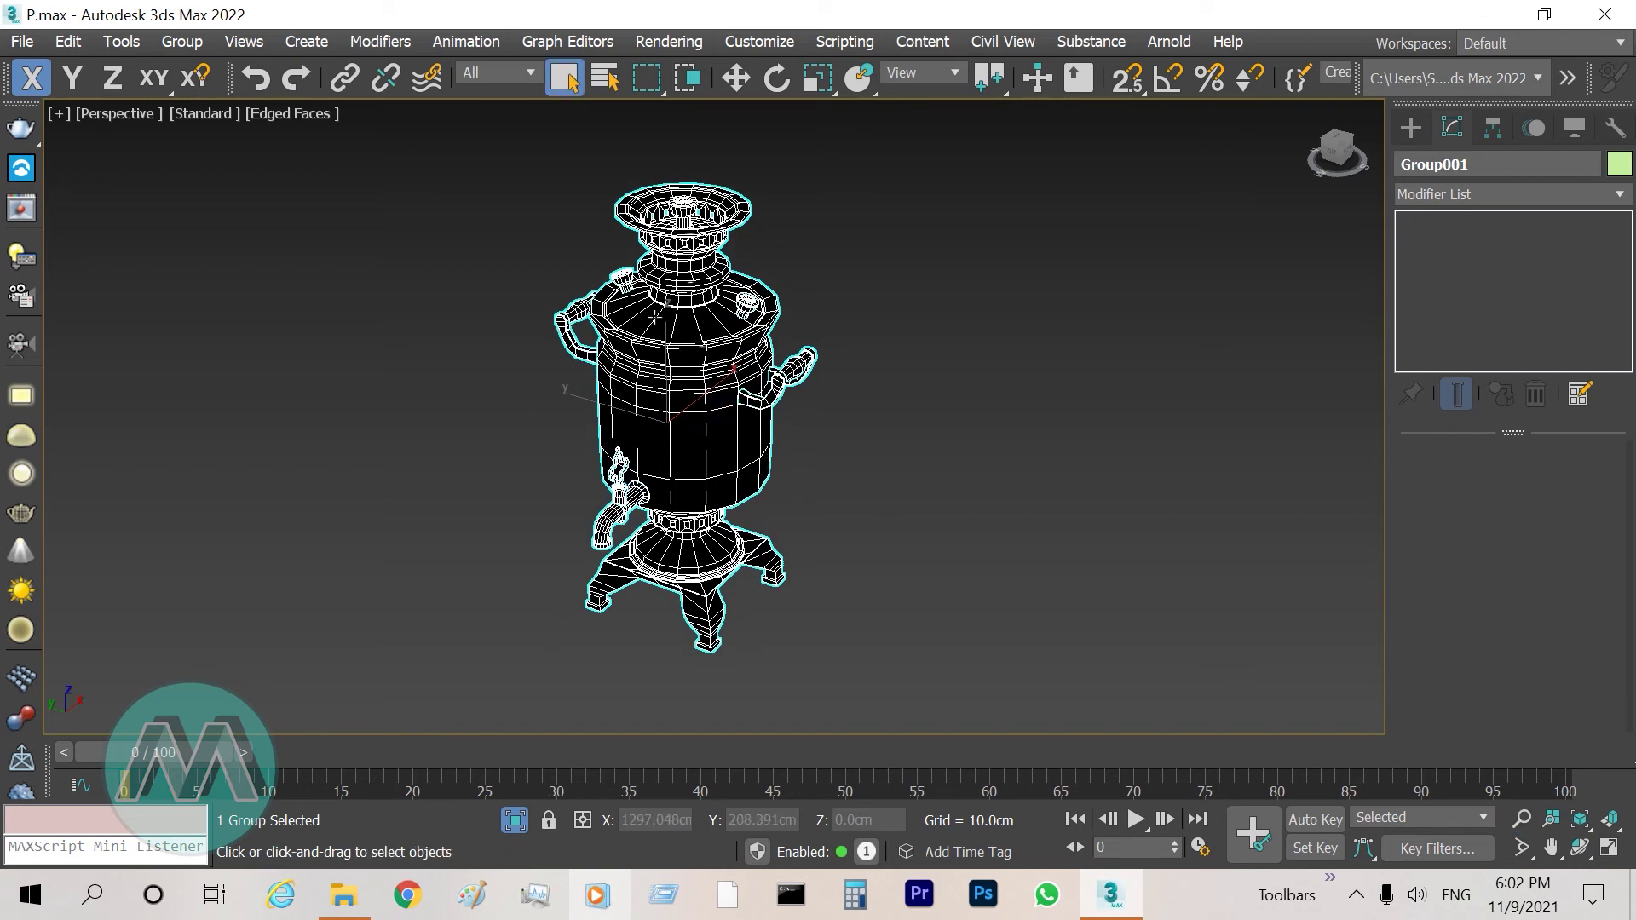
pyautogui.click(1580, 847)
pyautogui.moveTo(774, 498)
pyautogui.mouseDown()
pyautogui.moveTo(850, 493)
pyautogui.moveTo(801, 454)
pyautogui.moveTo(749, 460)
pyautogui.moveTo(765, 491)
pyautogui.mouseUp()
pyautogui.press('Escape')
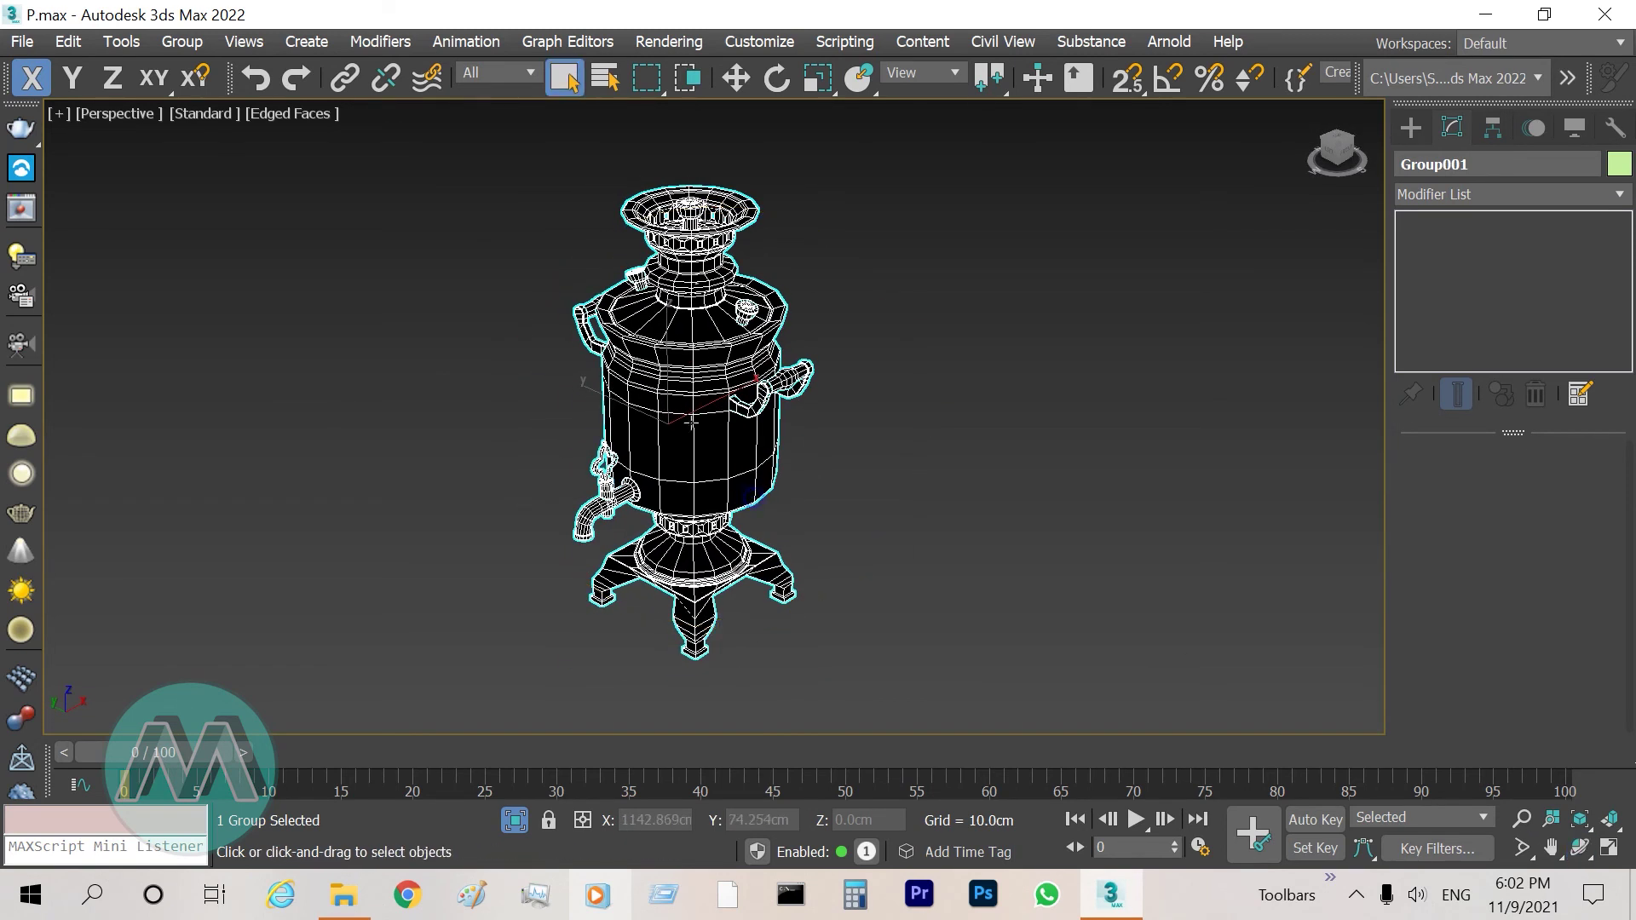
# Load the UVW Remove utility and use it to remove the materials from the samovar group
pyautogui.click(1614, 132)
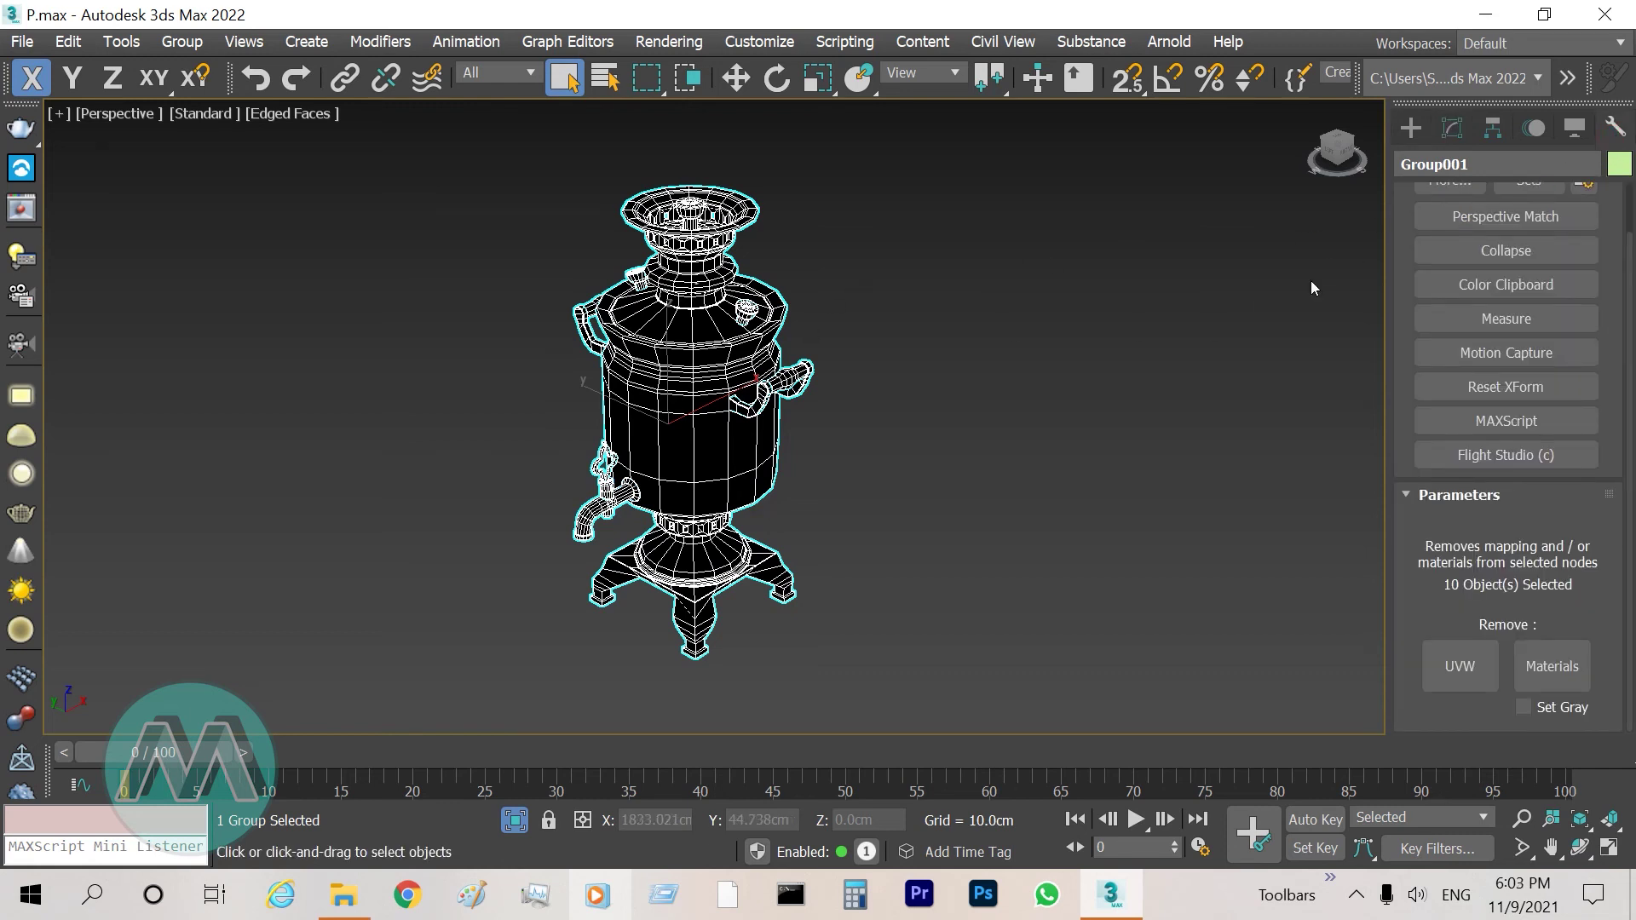
pyautogui.scroll(2, 1629, 458)
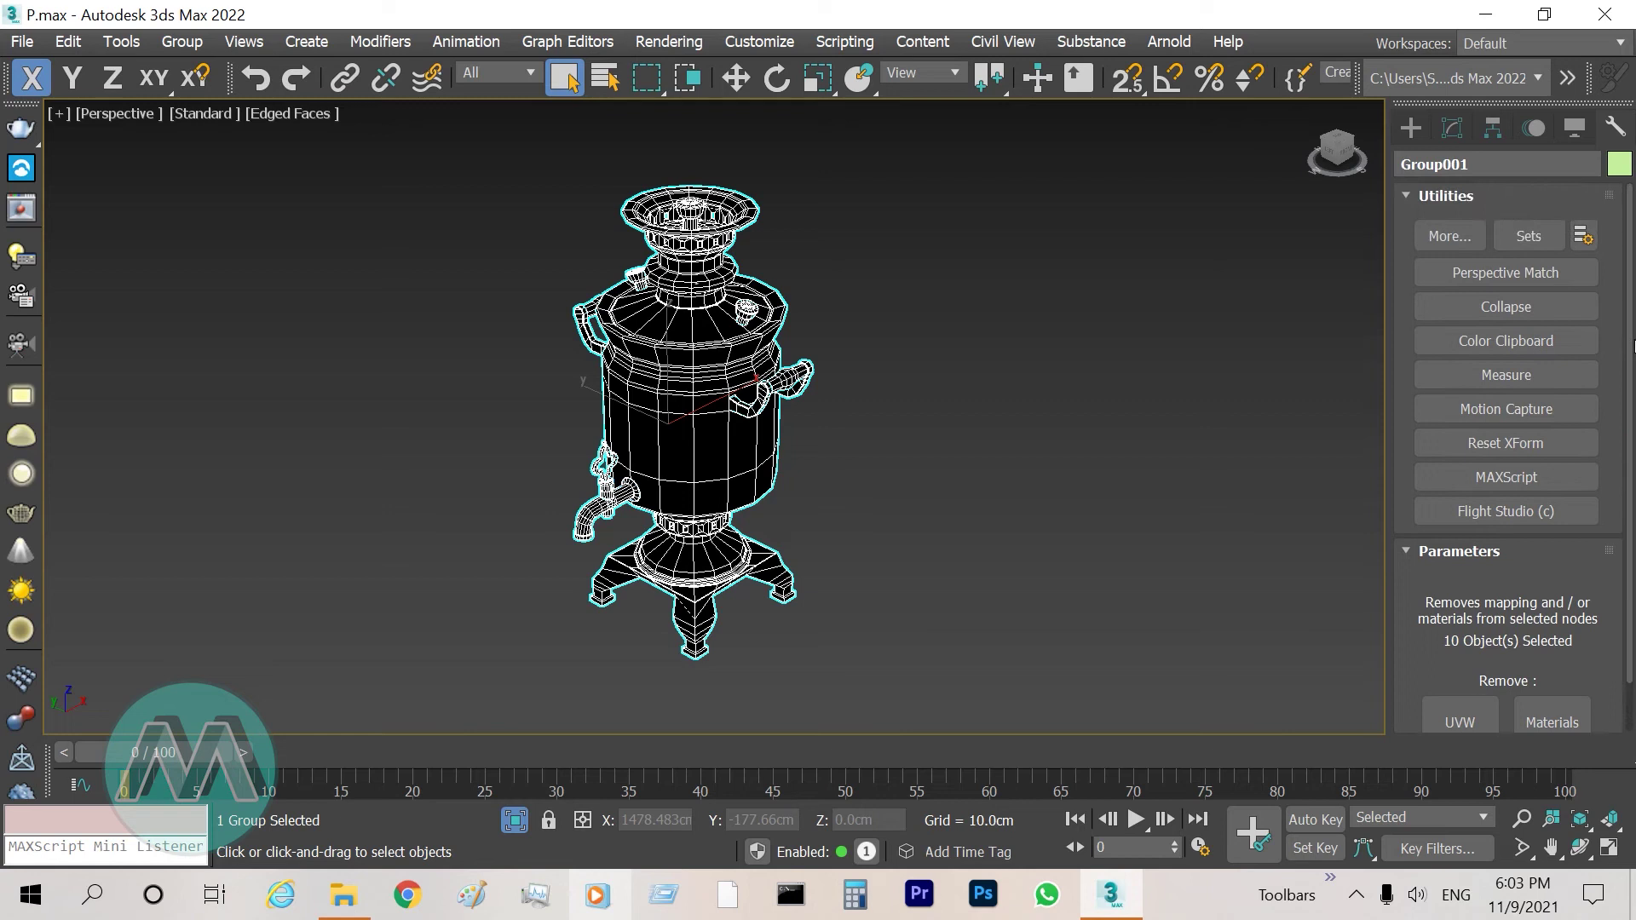
pyautogui.click(1448, 236)
pyautogui.click(1281, 341)
pyautogui.moveTo(1284, 380); pyautogui.dragTo(1284, 409)
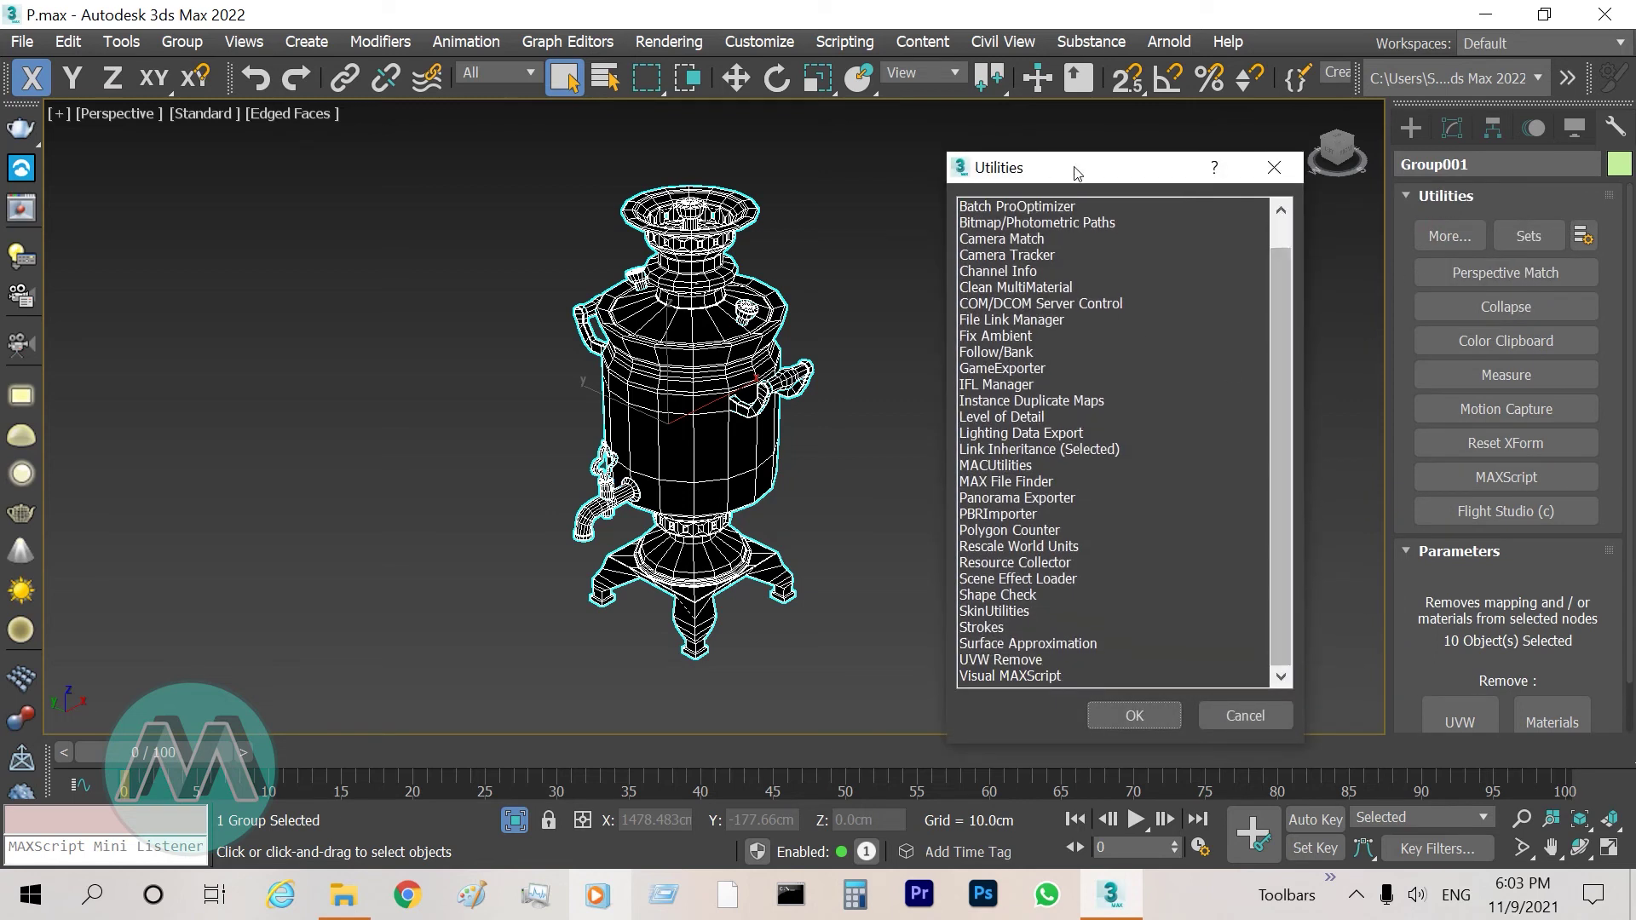
pyautogui.doubleClick(1020, 662)
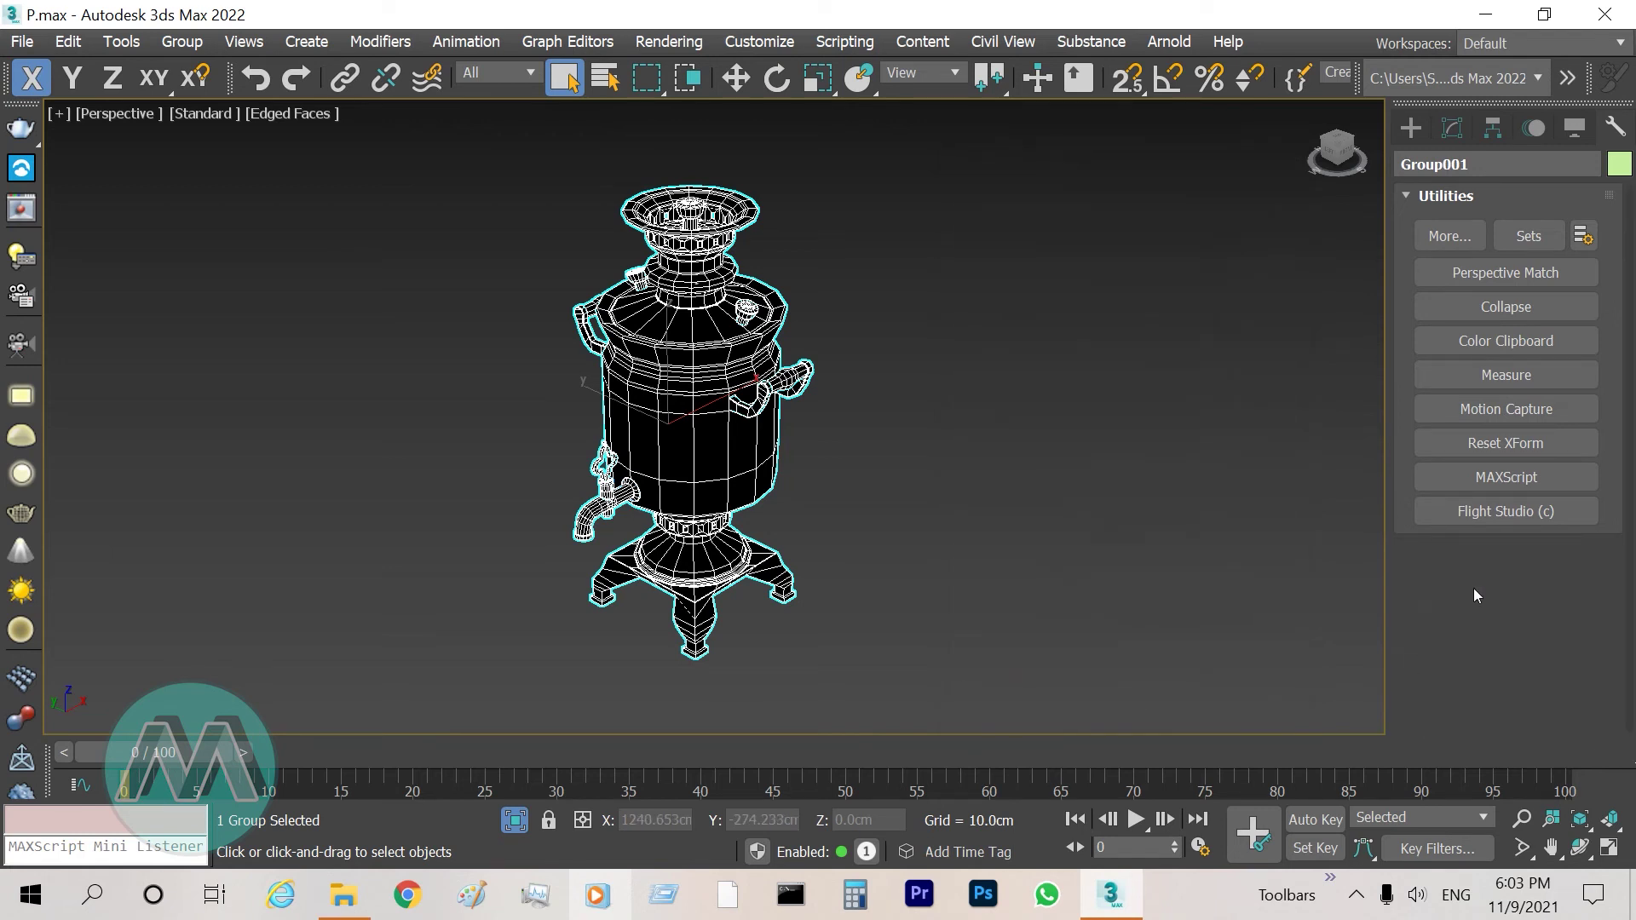
pyautogui.click(1462, 242)
pyautogui.moveTo(1275, 376); pyautogui.dragTo(1274, 460)
pyautogui.doubleClick(1006, 657)
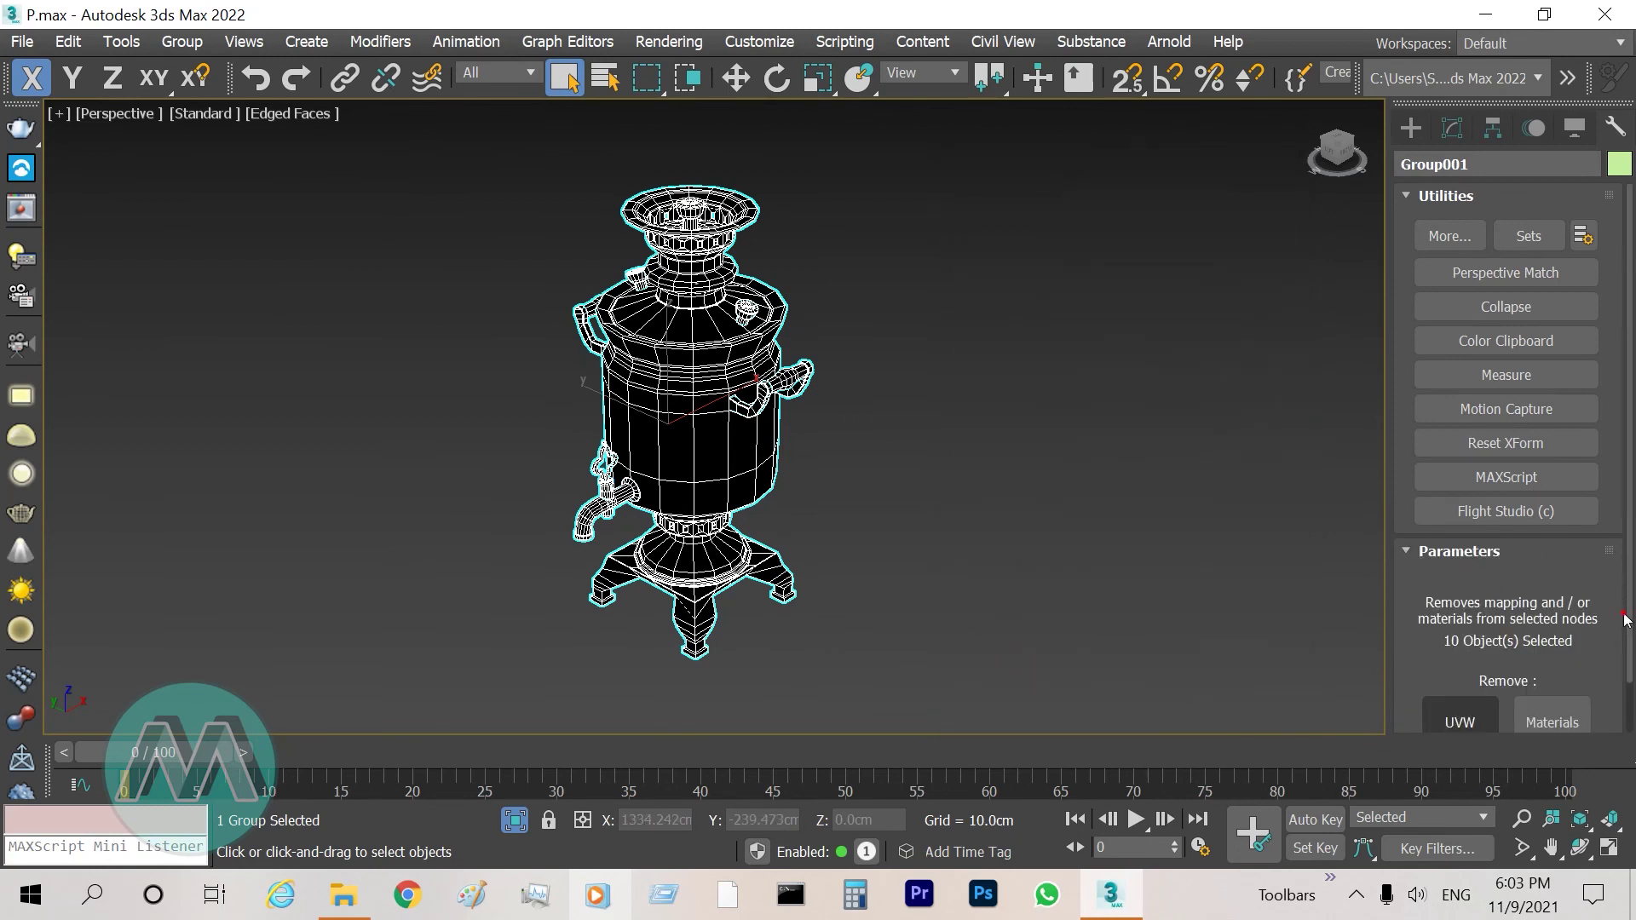
pyautogui.scroll(-1, 1508, 597)
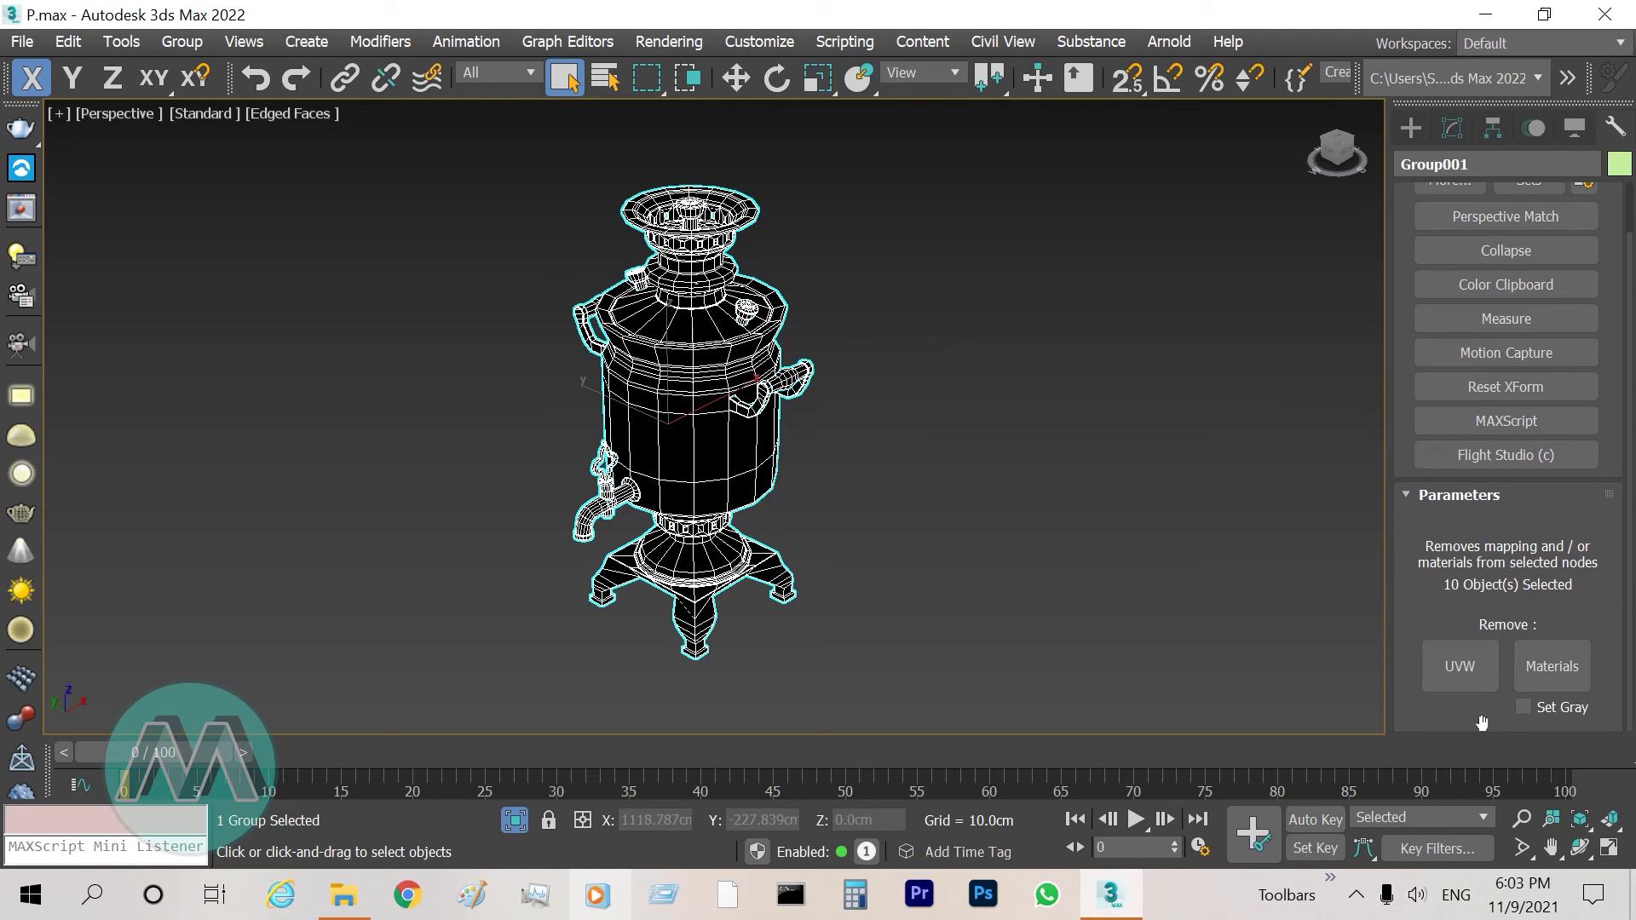
pyautogui.click(1535, 670)
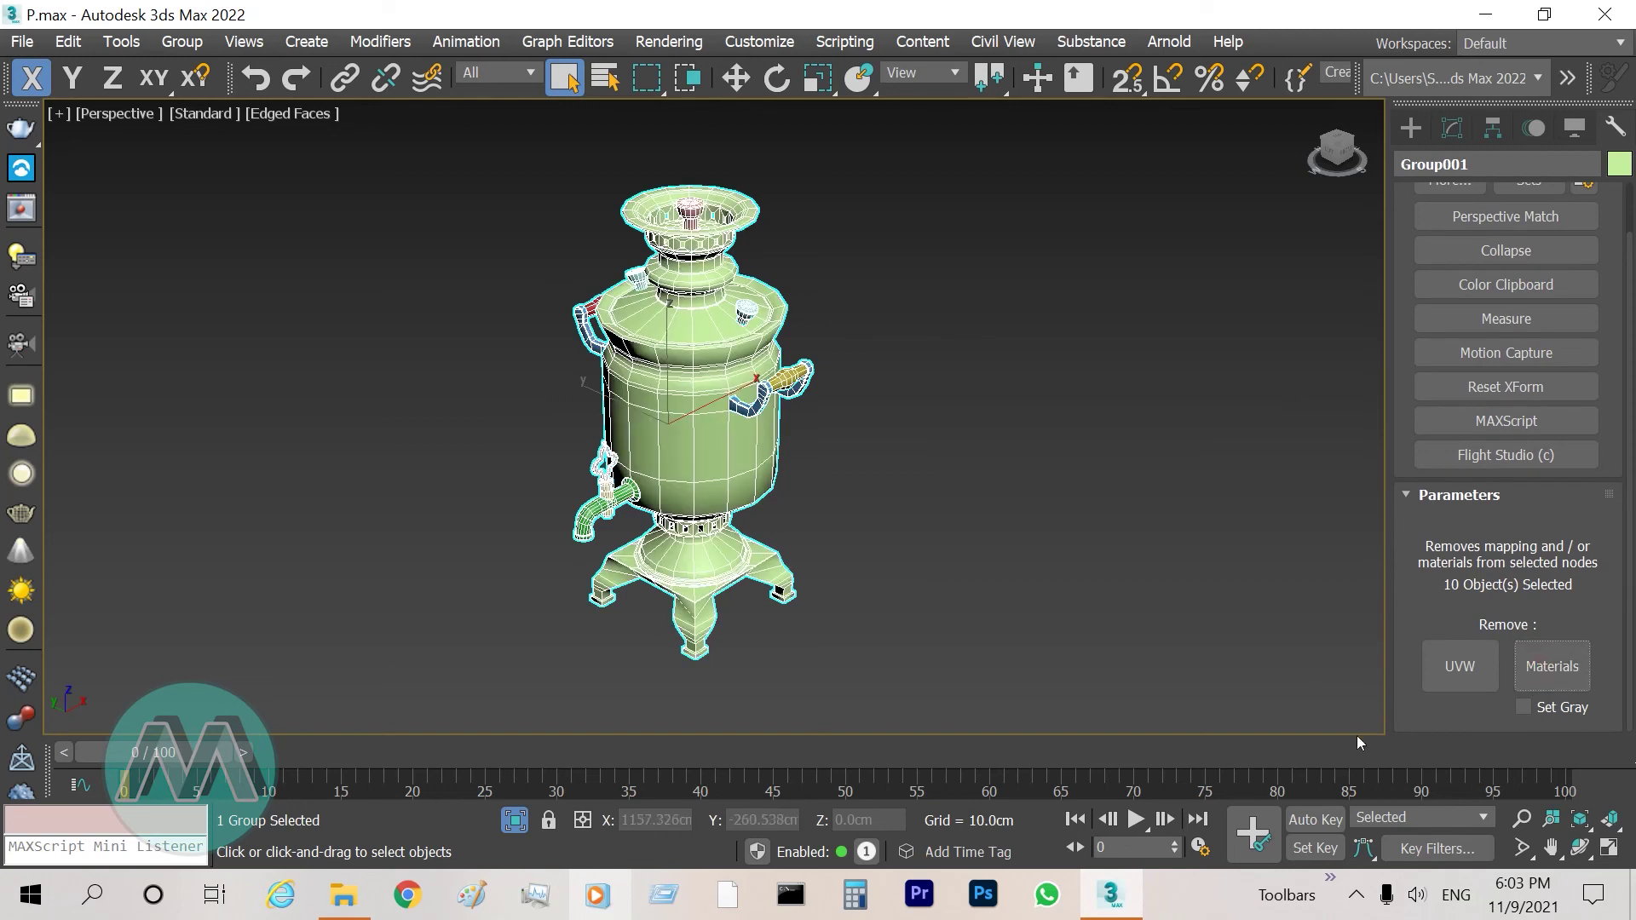
# Inspect the samovar's object colors and surface shading up close and as a whole
pyautogui.click(1523, 820)
pyautogui.moveTo(685, 325); pyautogui.dragTo(713, 295)
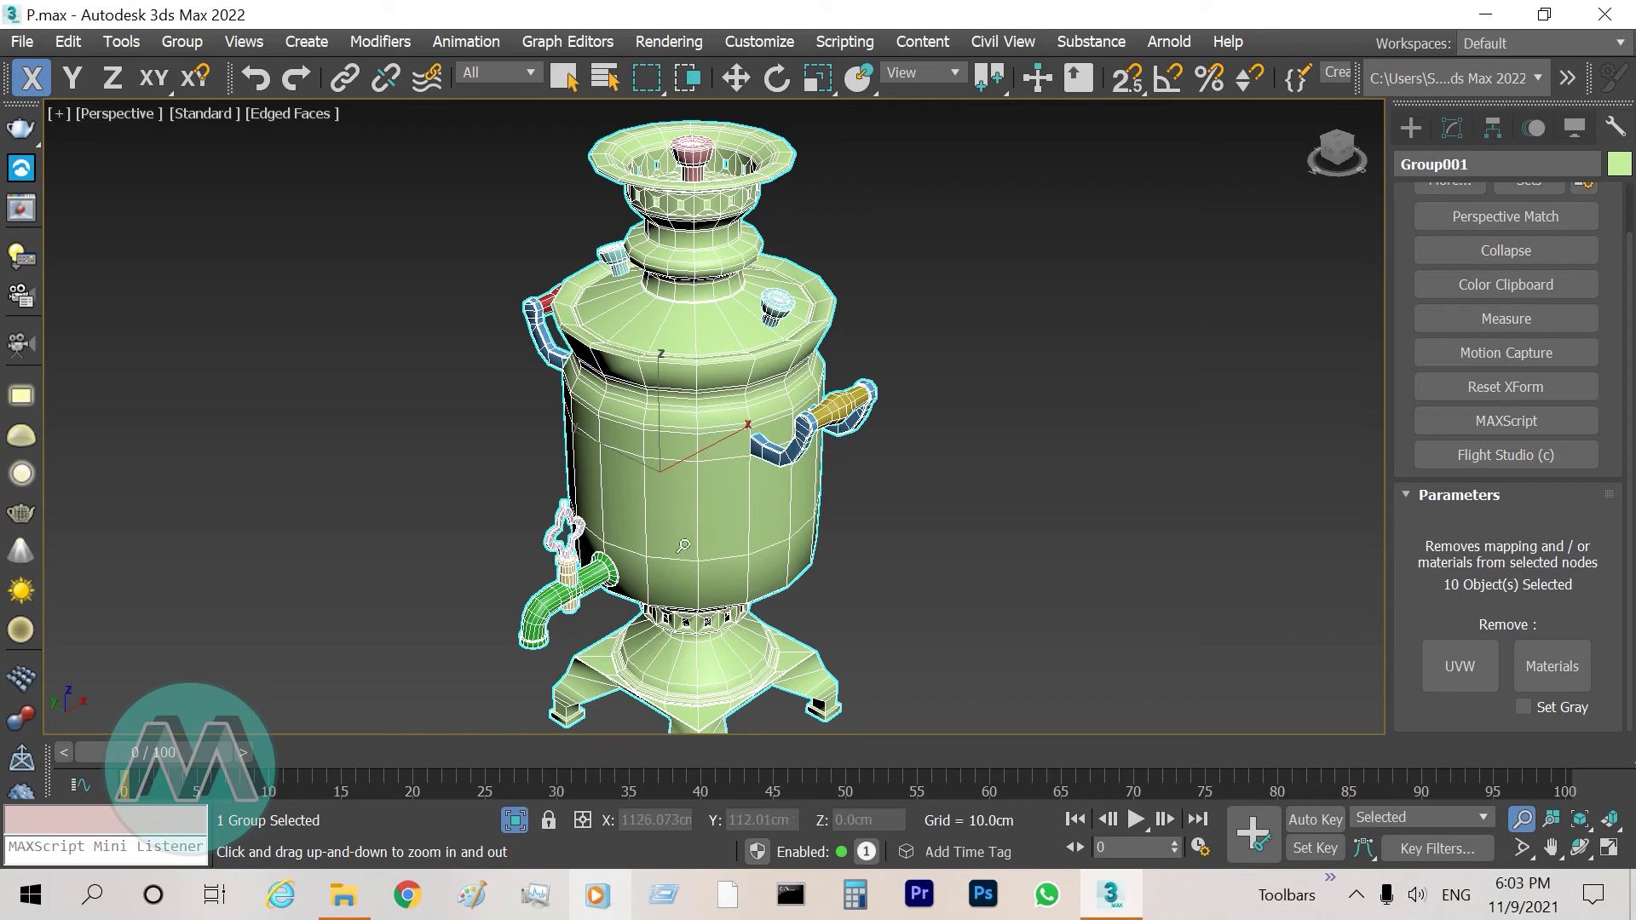
pyautogui.press('q')
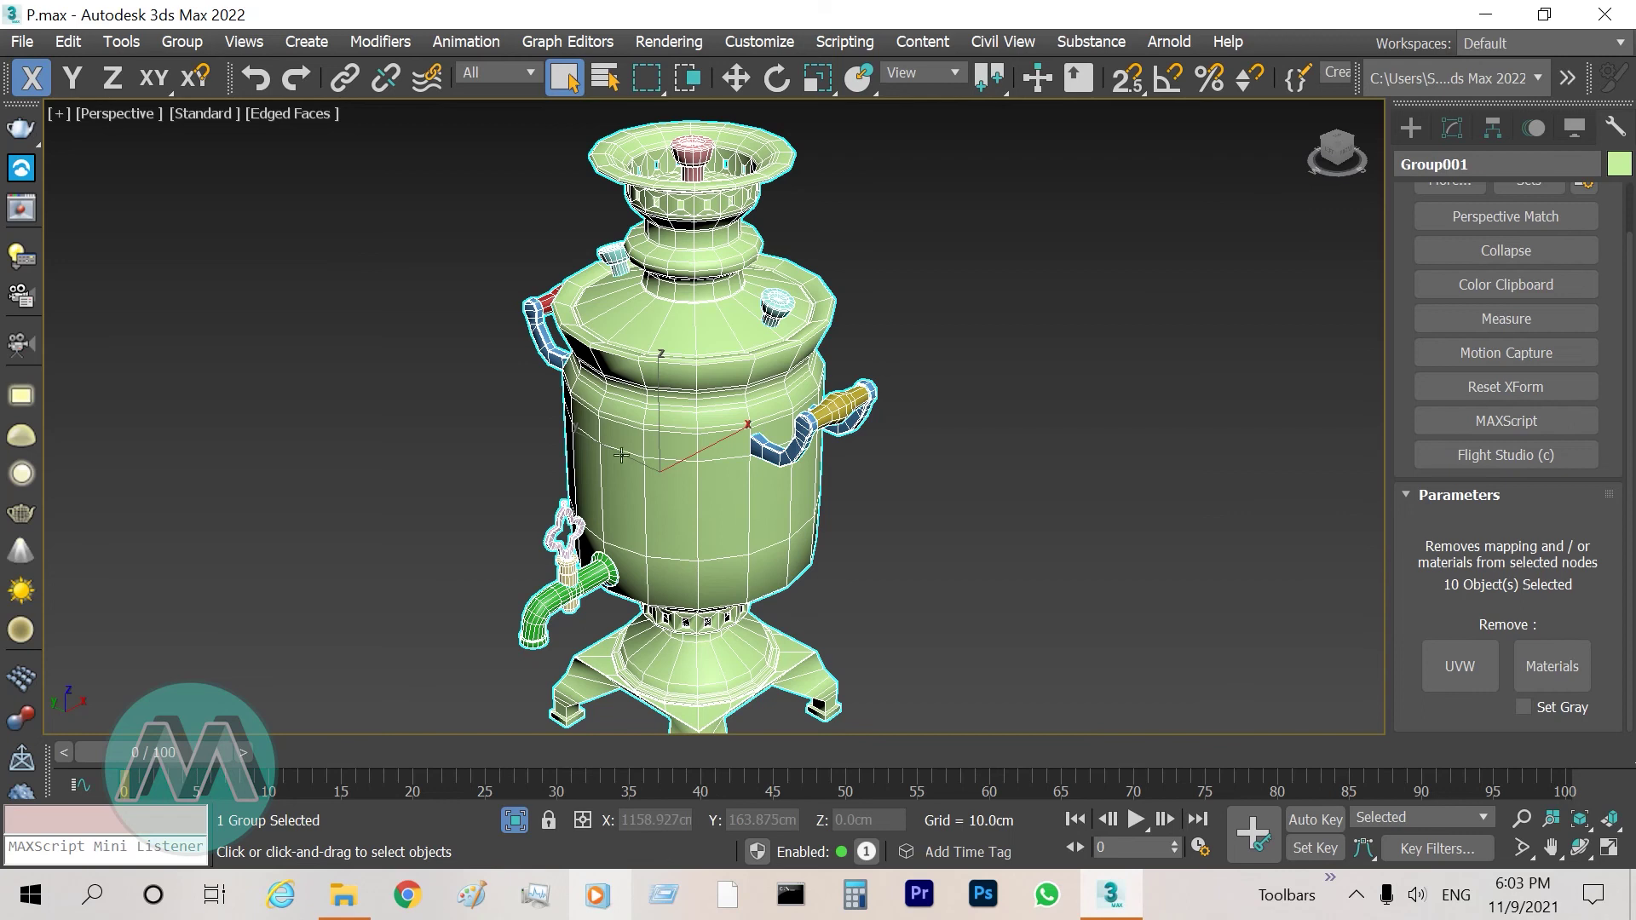
pyautogui.click(1522, 819)
pyautogui.moveTo(601, 519); pyautogui.dragTo(602, 566)
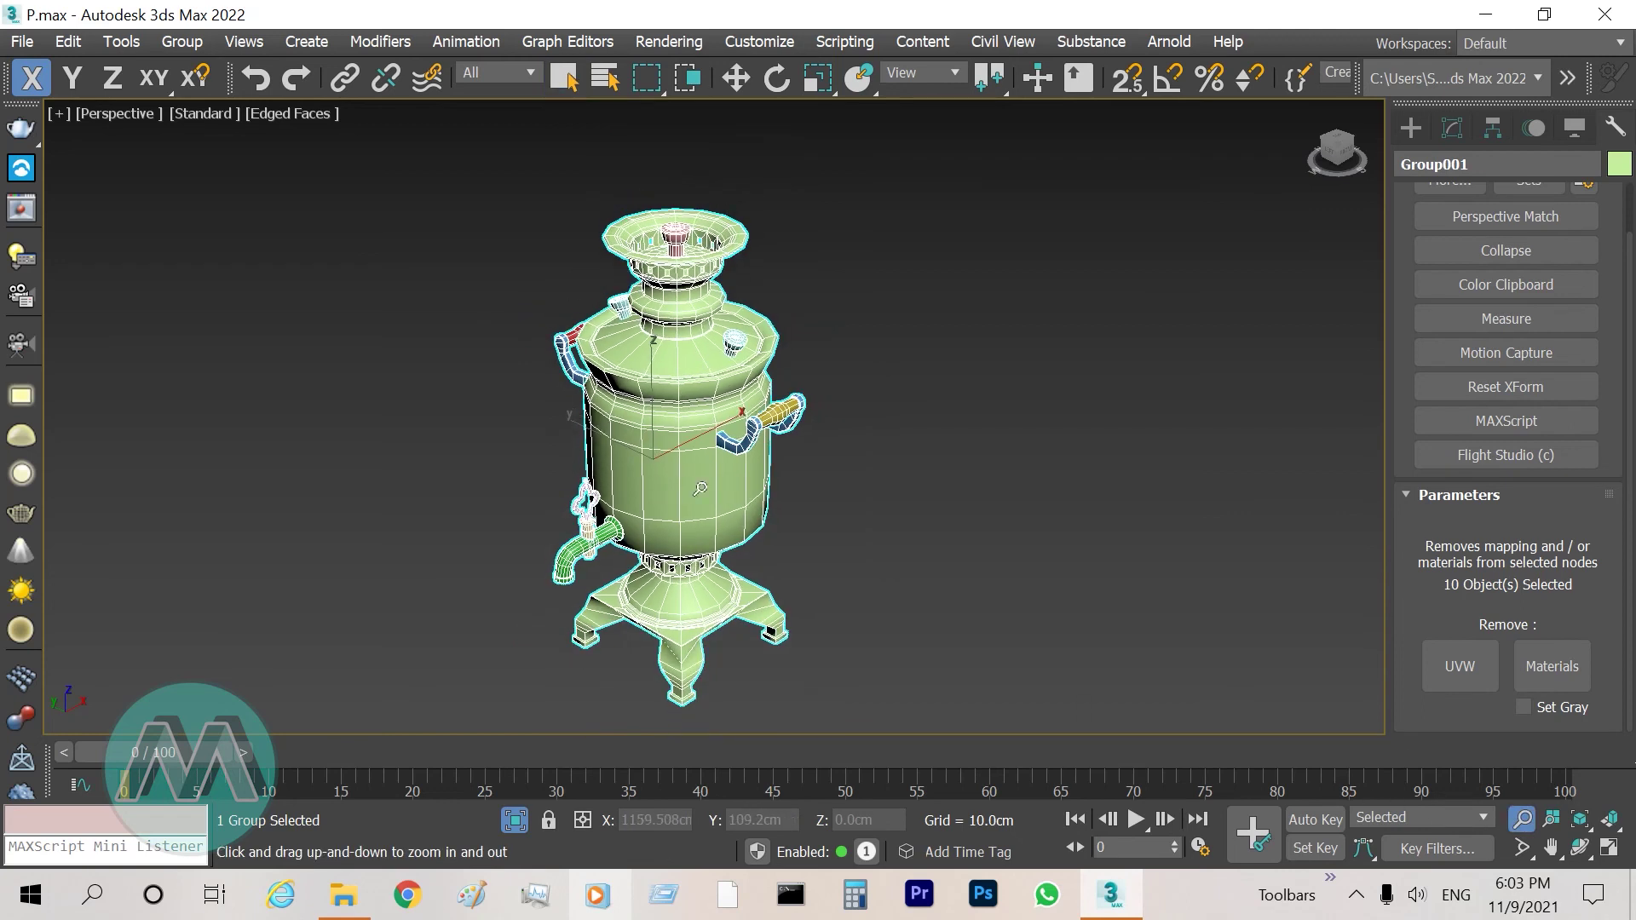
pyautogui.press('Escape')
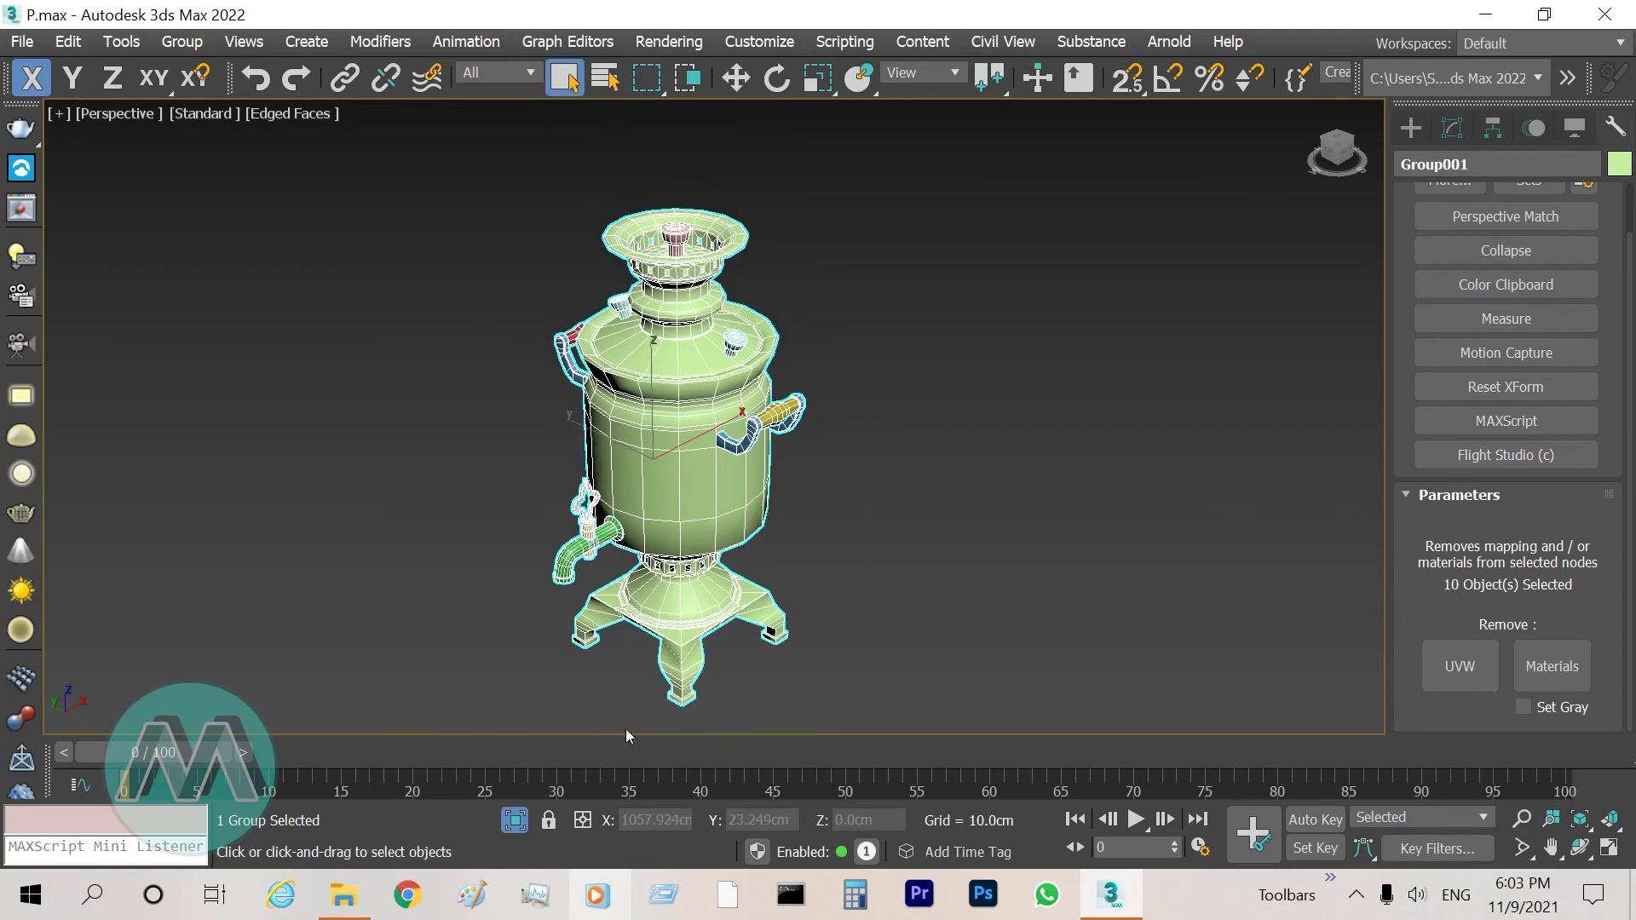
# End the samovar's isolation, clear the selection and show all objects in the four-viewport layout
pyautogui.click(511, 823)
pyautogui.click(1288, 661)
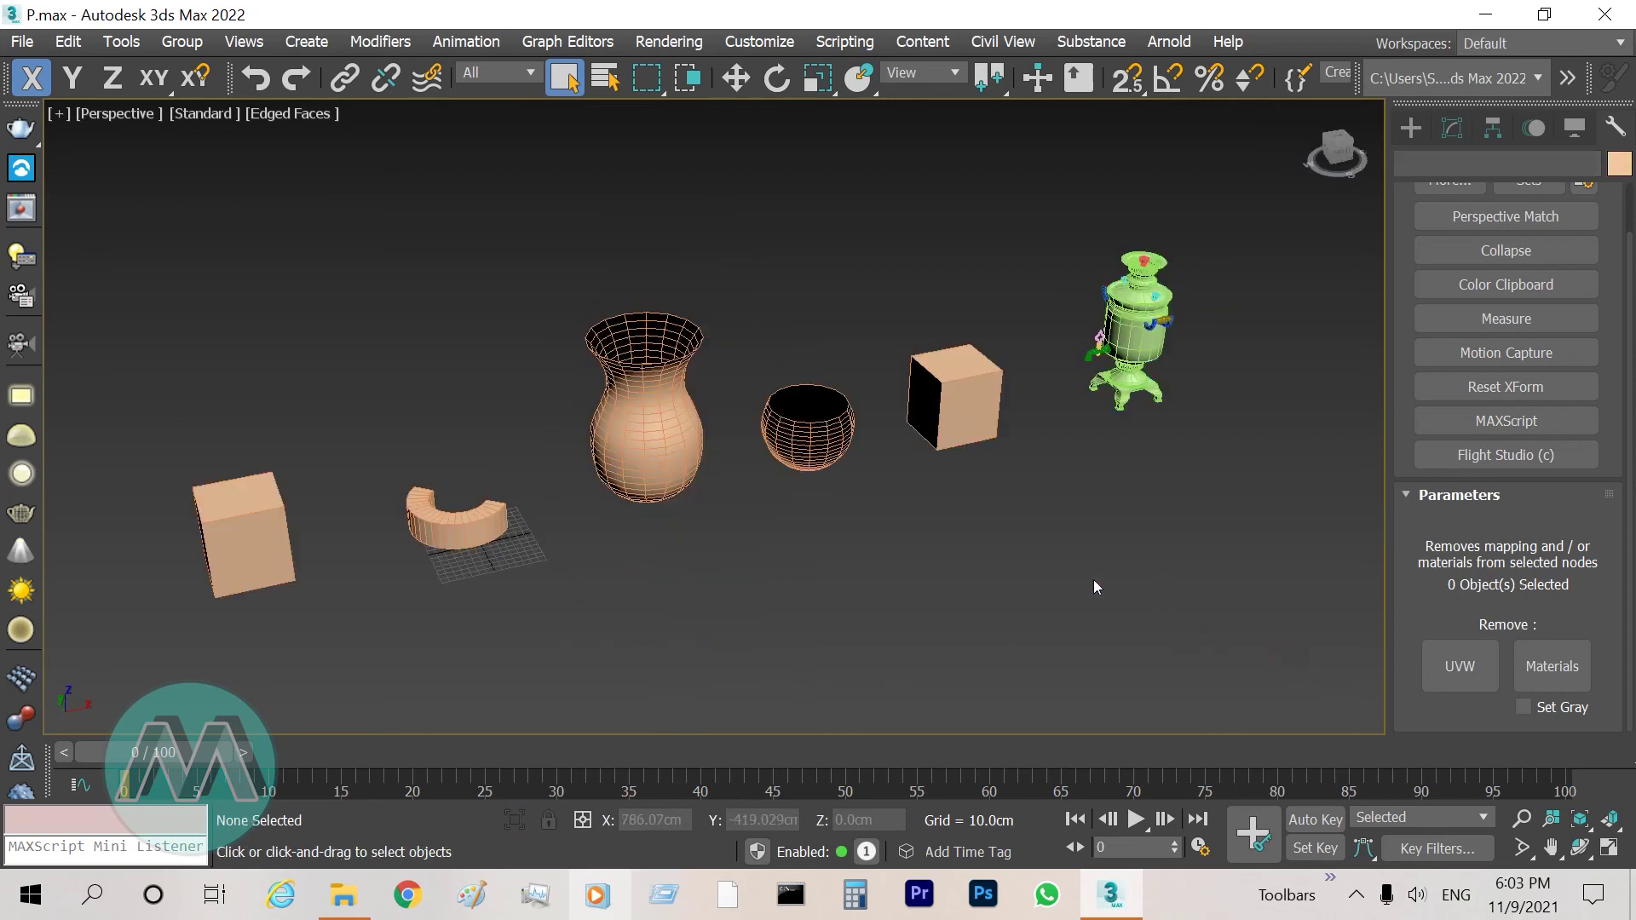
pyautogui.click(1610, 847)
pyautogui.click(1521, 819)
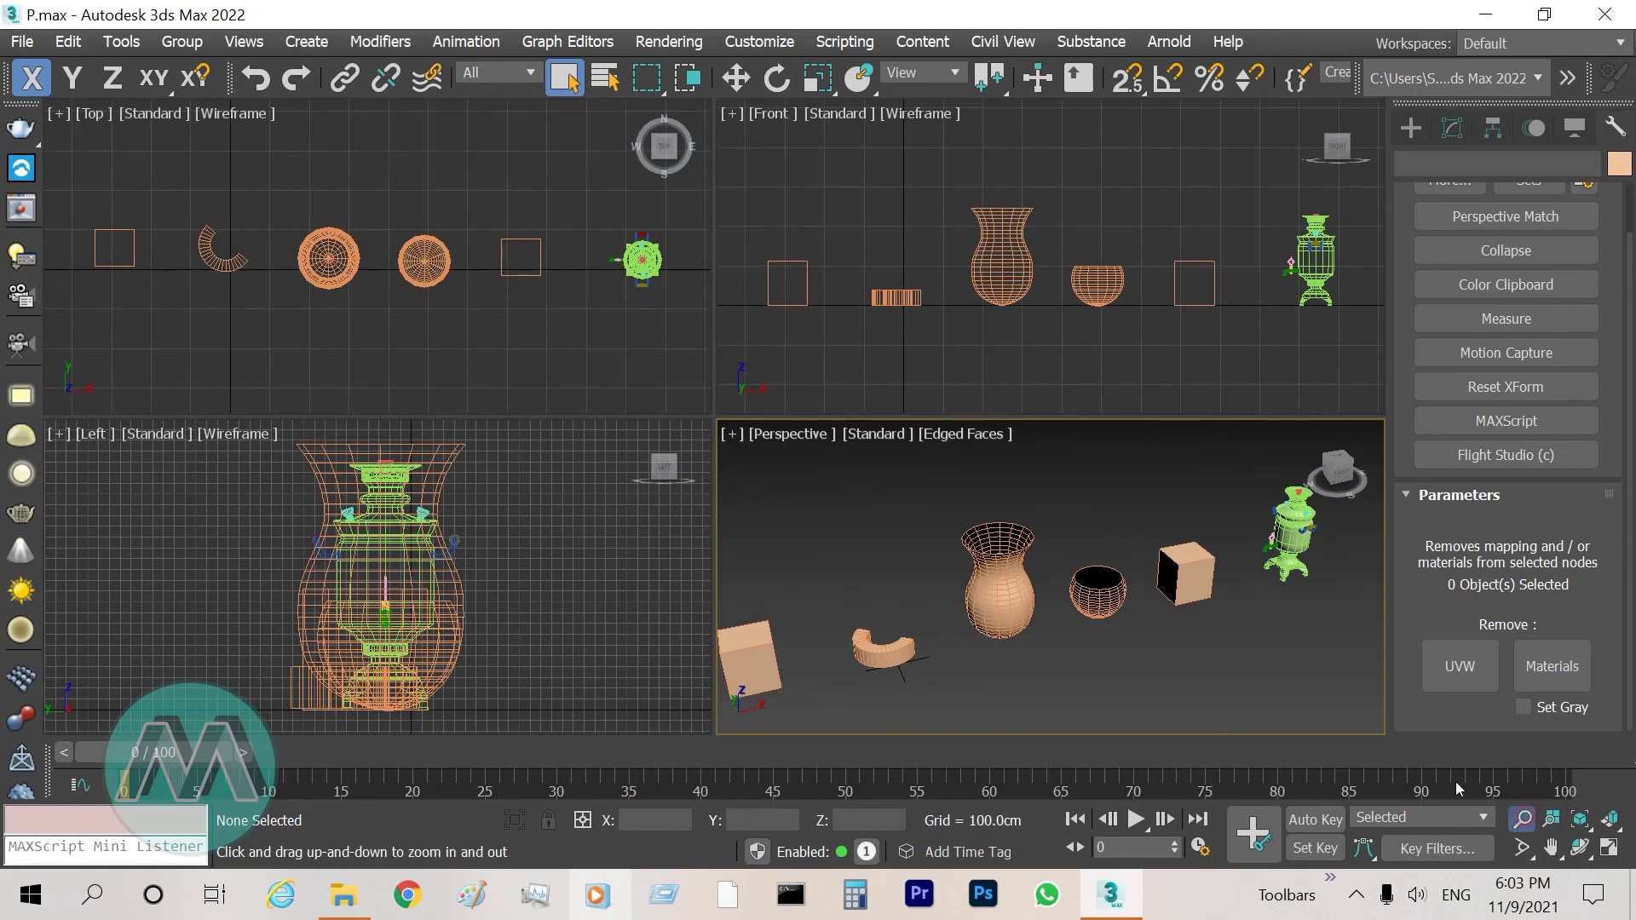
pyautogui.moveTo(1056, 512); pyautogui.dragTo(990, 597)
pyautogui.rightClick(990, 599)
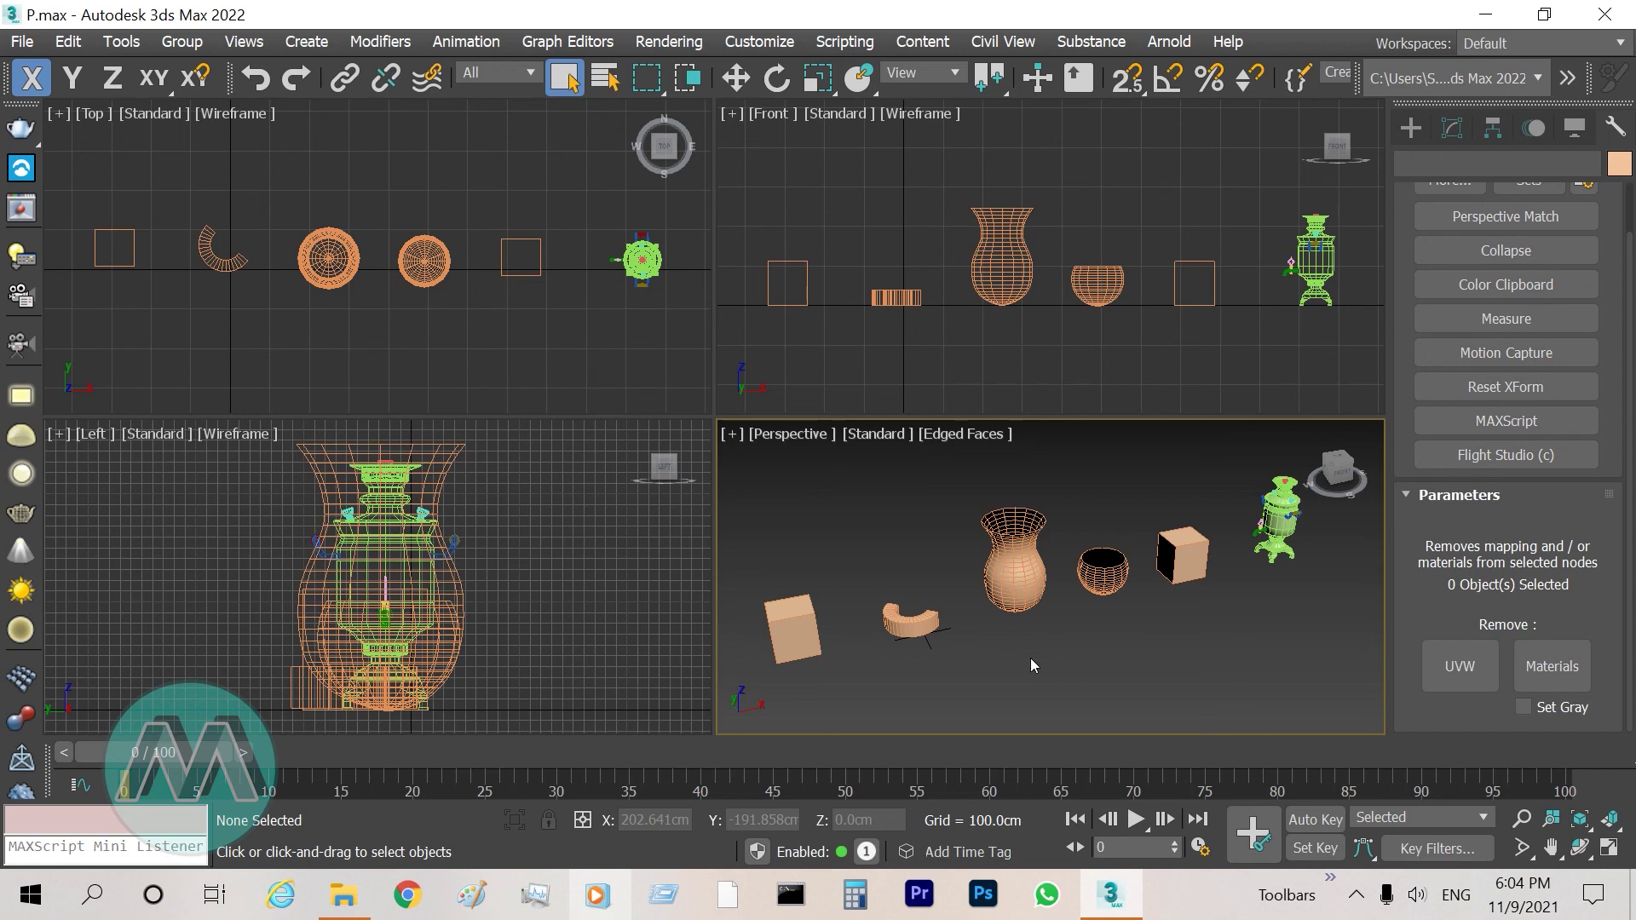
# Review all six objects in the maximized perspective view and again in the four-viewport layout
pyautogui.hotkey('alt', 'w')
pyautogui.click(1578, 845)
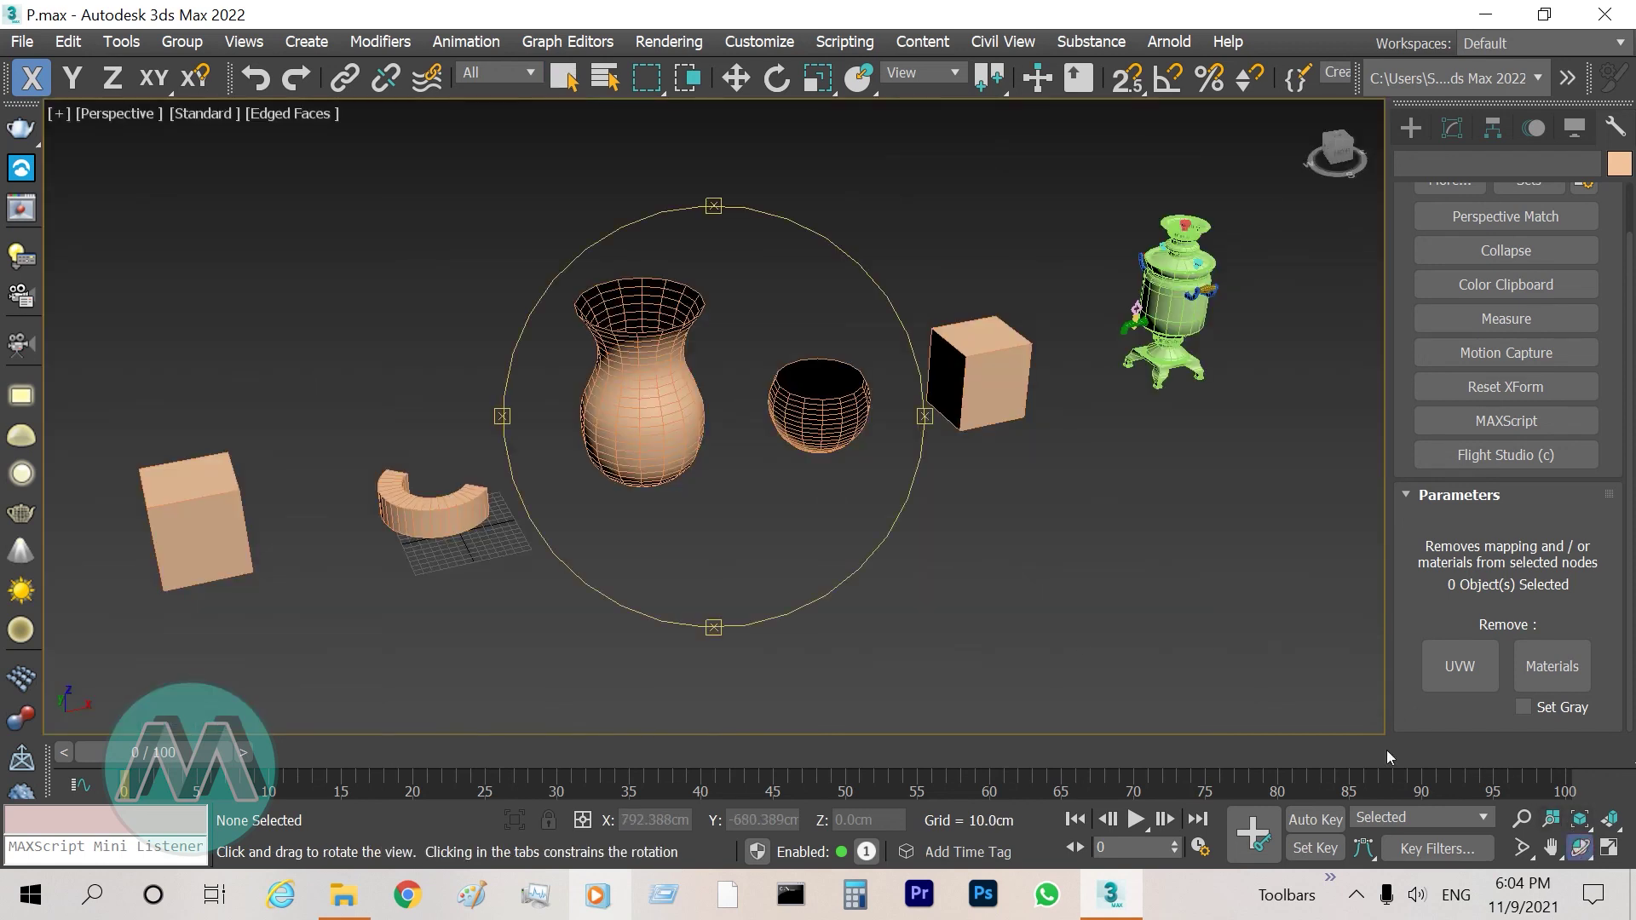
pyautogui.moveTo(719, 545)
pyautogui.mouseDown()
pyautogui.moveTo(725, 461)
pyautogui.moveTo(732, 542)
pyautogui.mouseUp()
pyautogui.rightClick(1311, 588)
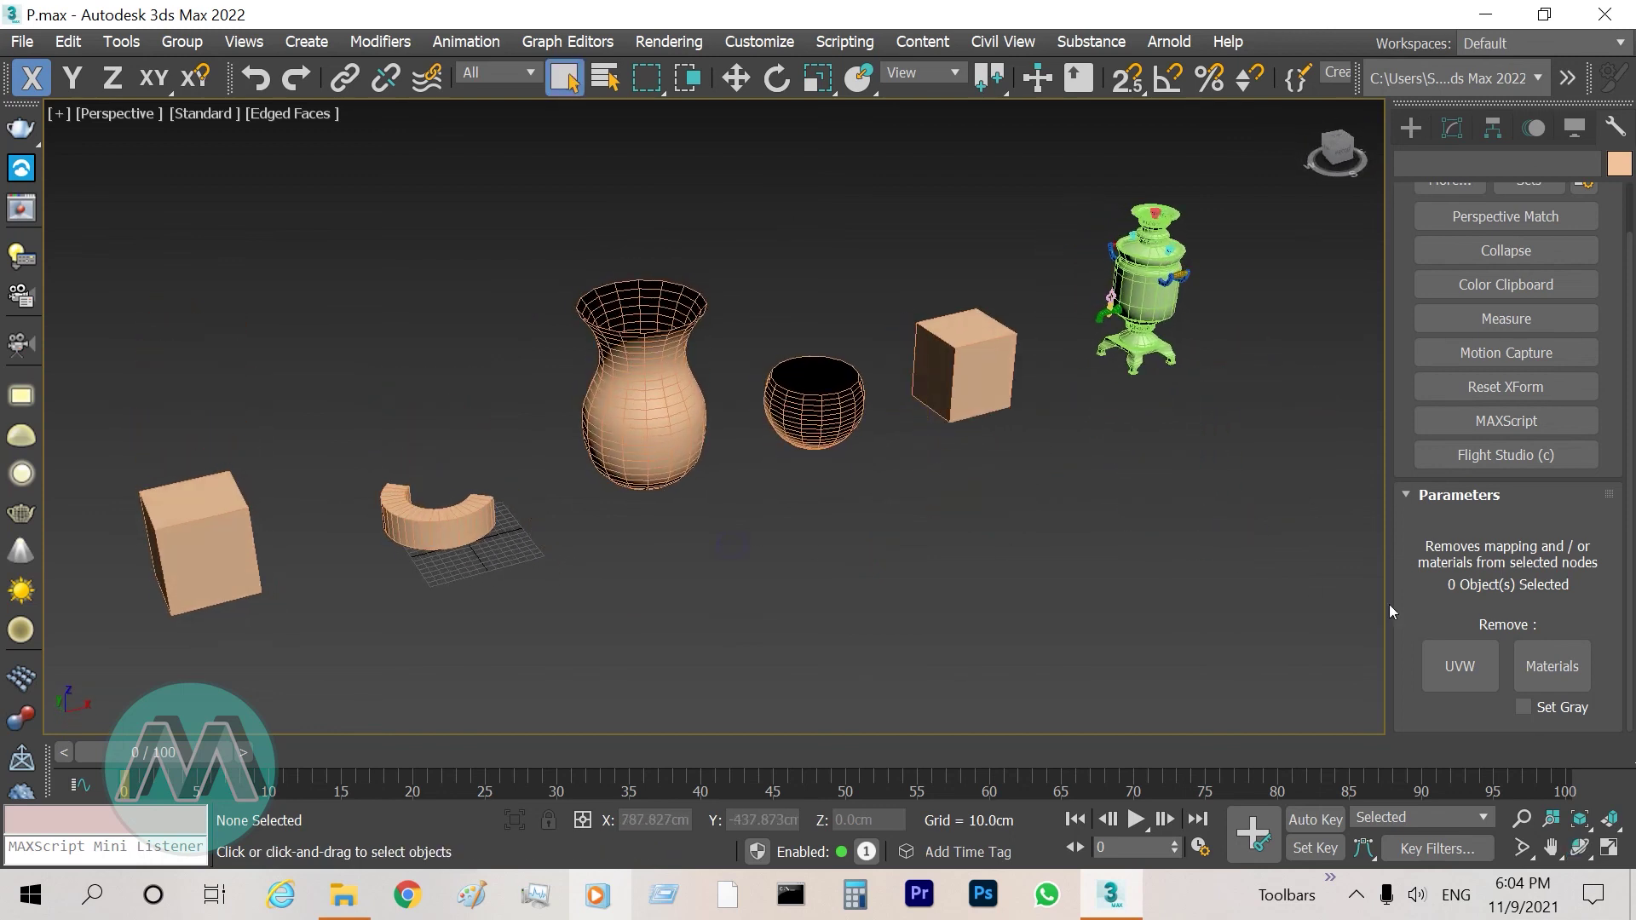
pyautogui.click(1605, 850)
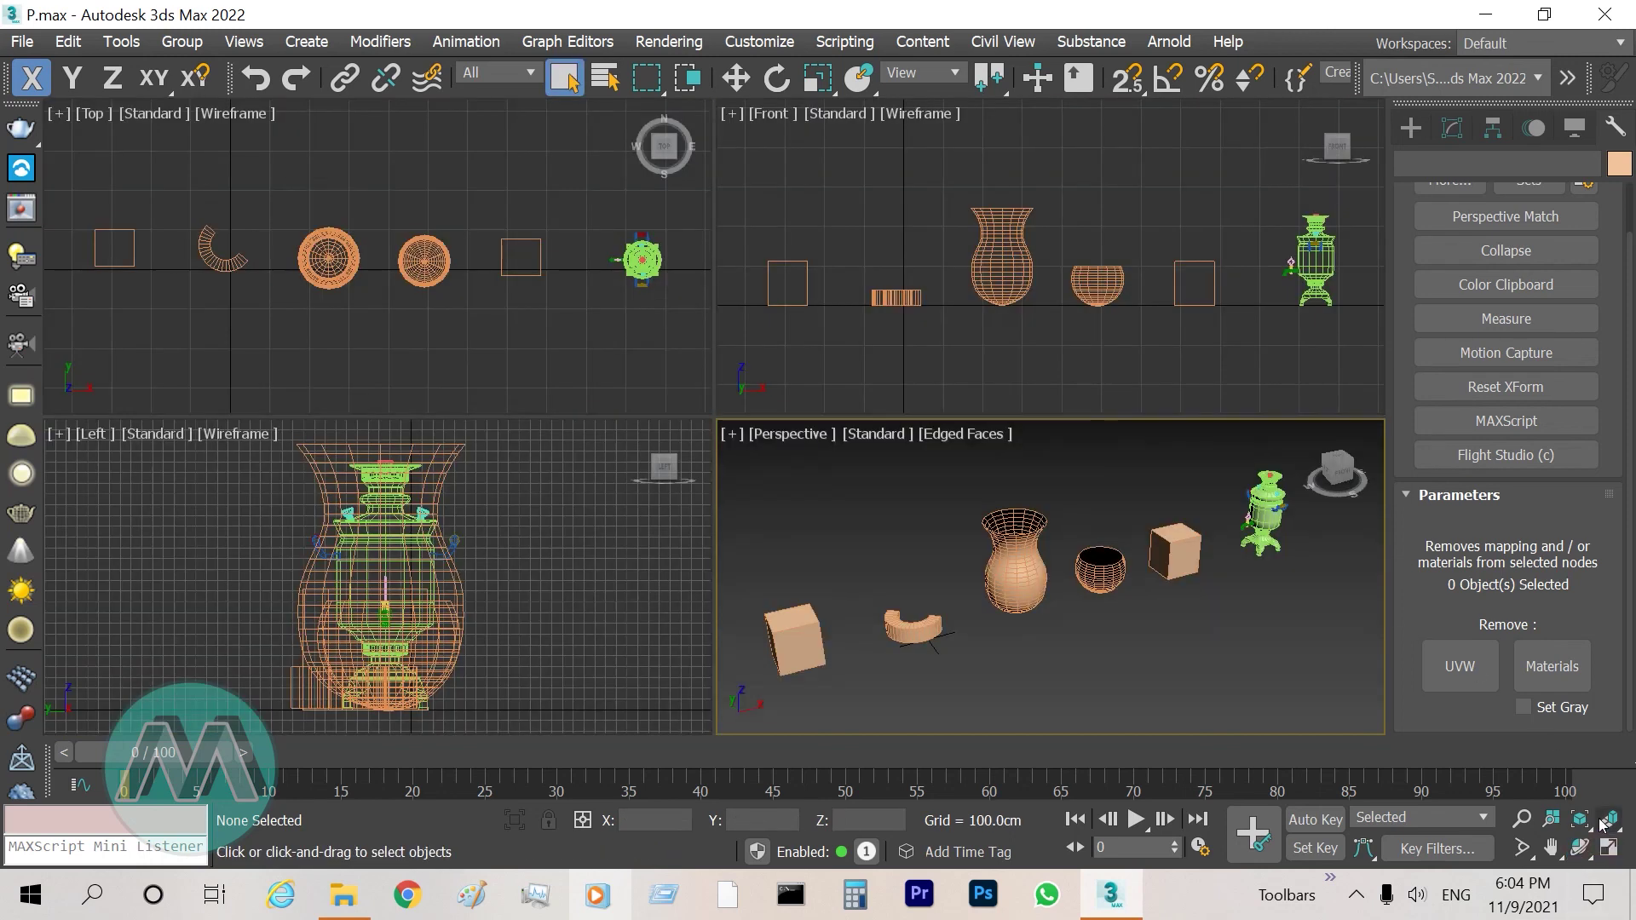
pyautogui.click(1522, 819)
pyautogui.moveTo(903, 535); pyautogui.dragTo(882, 538)
pyautogui.rightClick(882, 537)
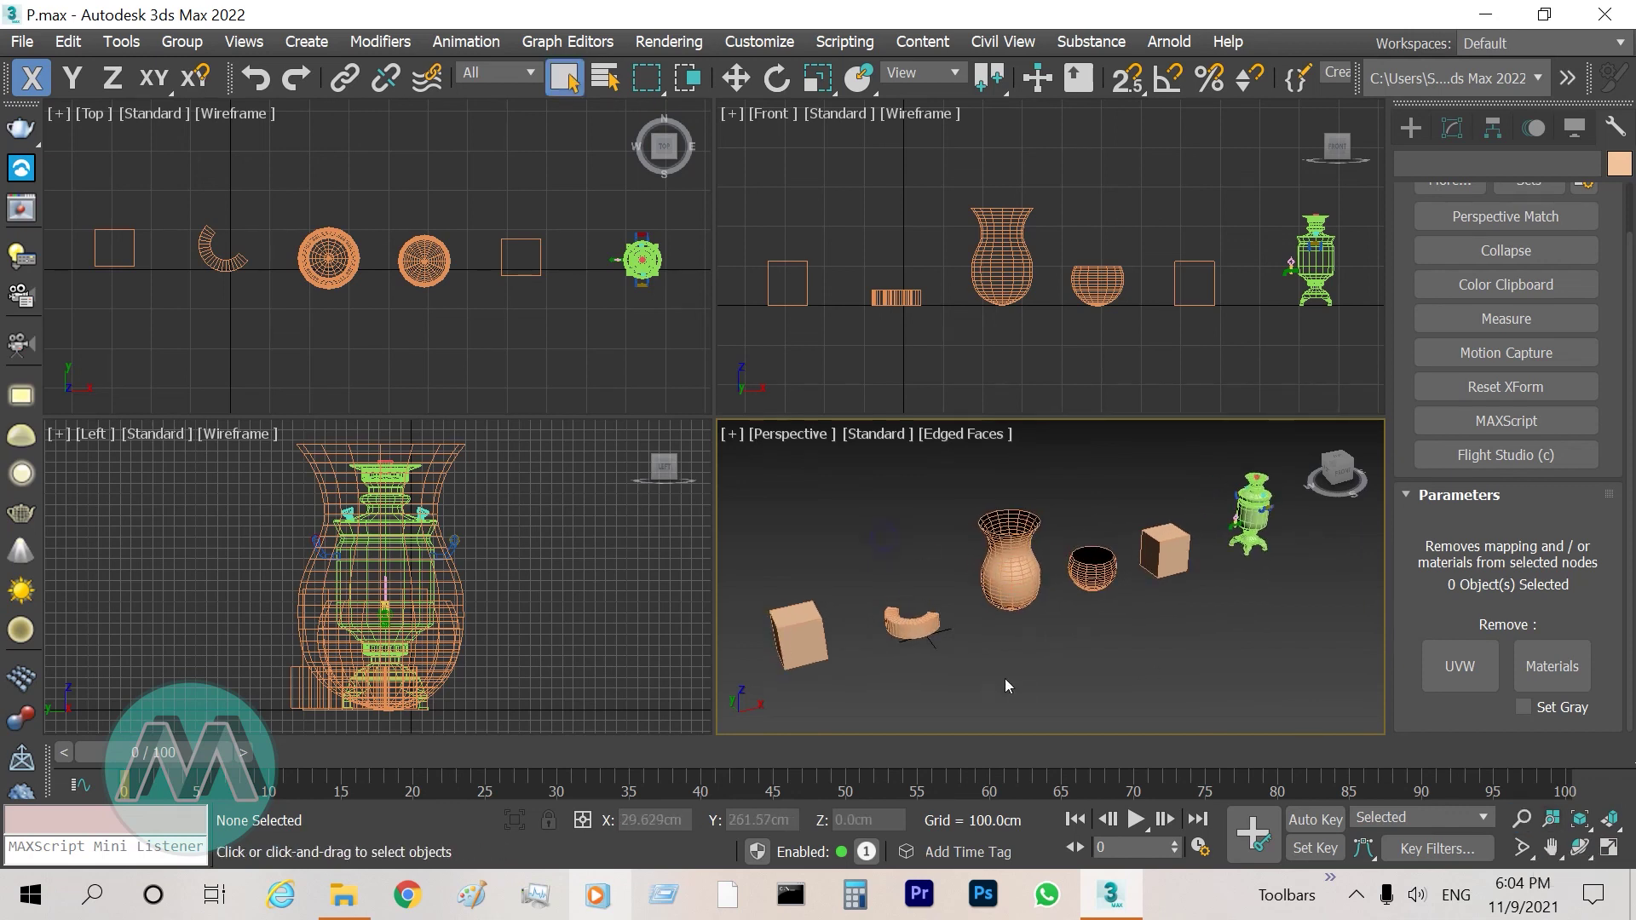